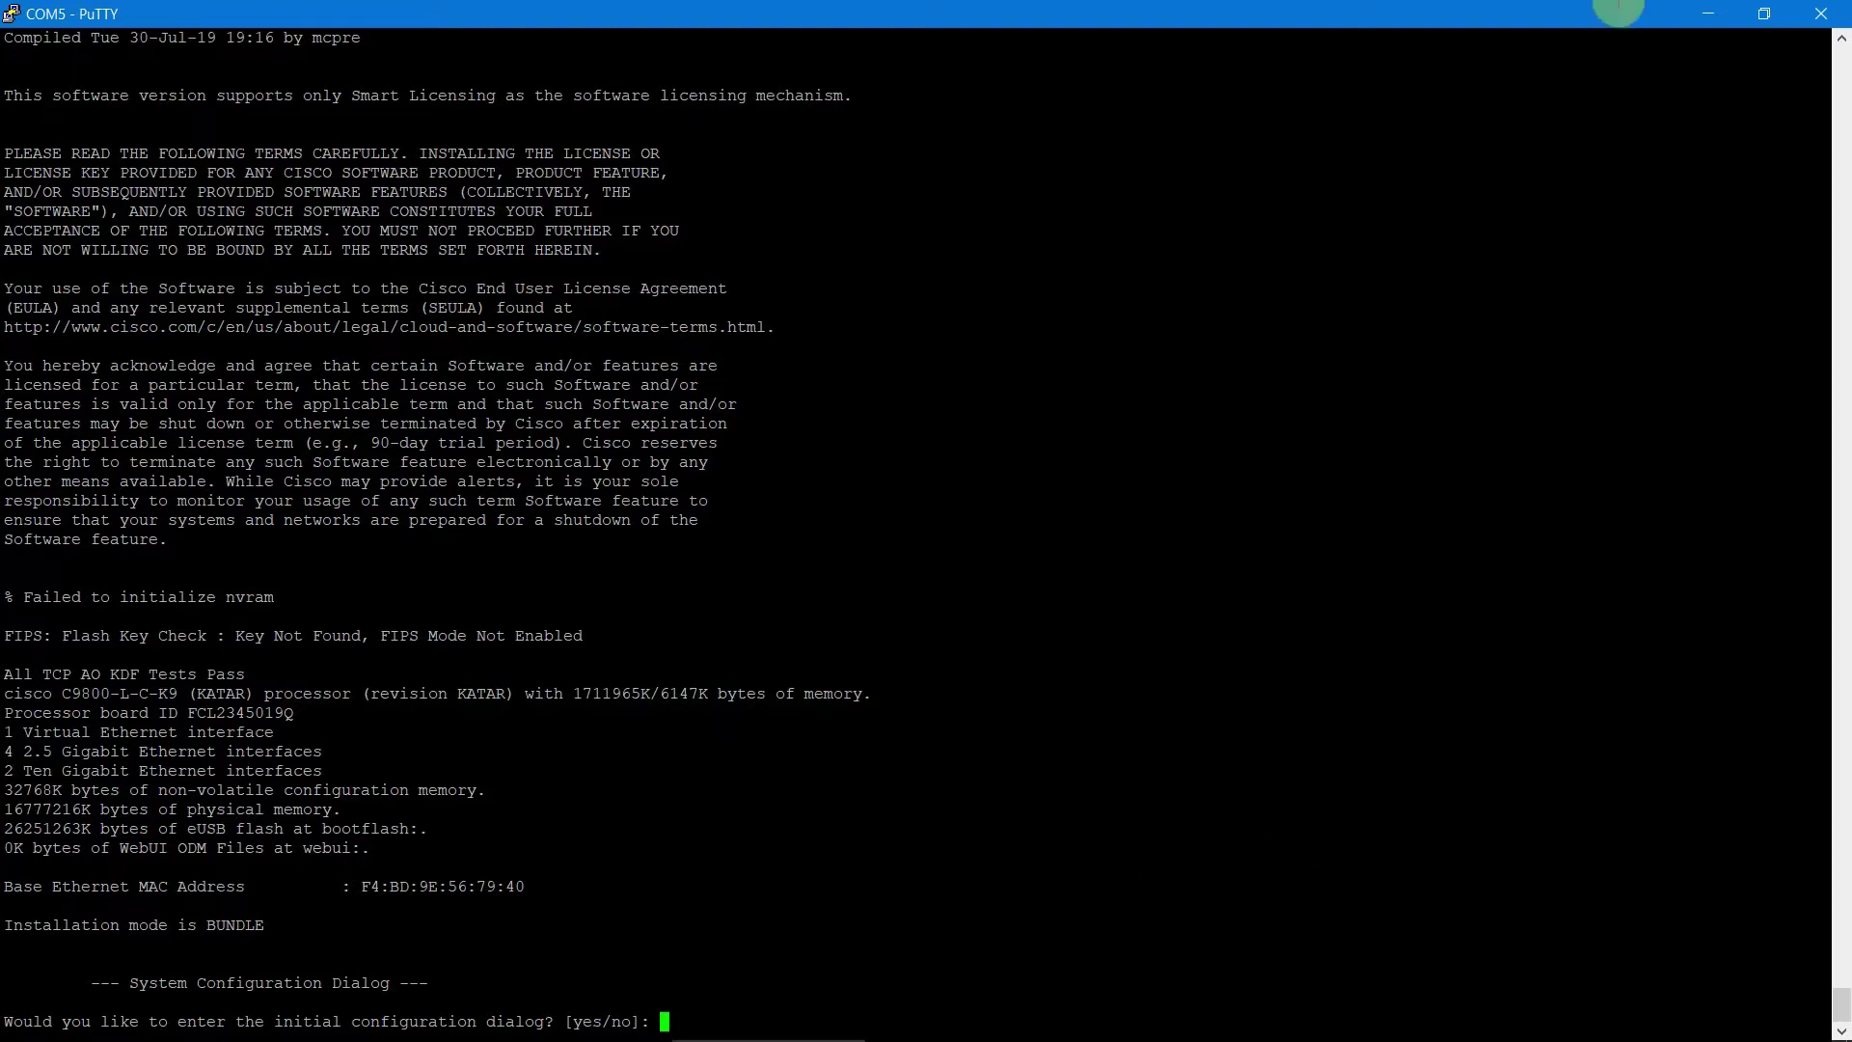
Run ipconfig in Command Prompt to confirm Ethernet IPv4 192.168.1.3, mask 255.255.255.0.
{"action": "left_click", "coordinate": [1709, 13]}
{"action": "mouse_move", "coordinate": [1045, 1027]}
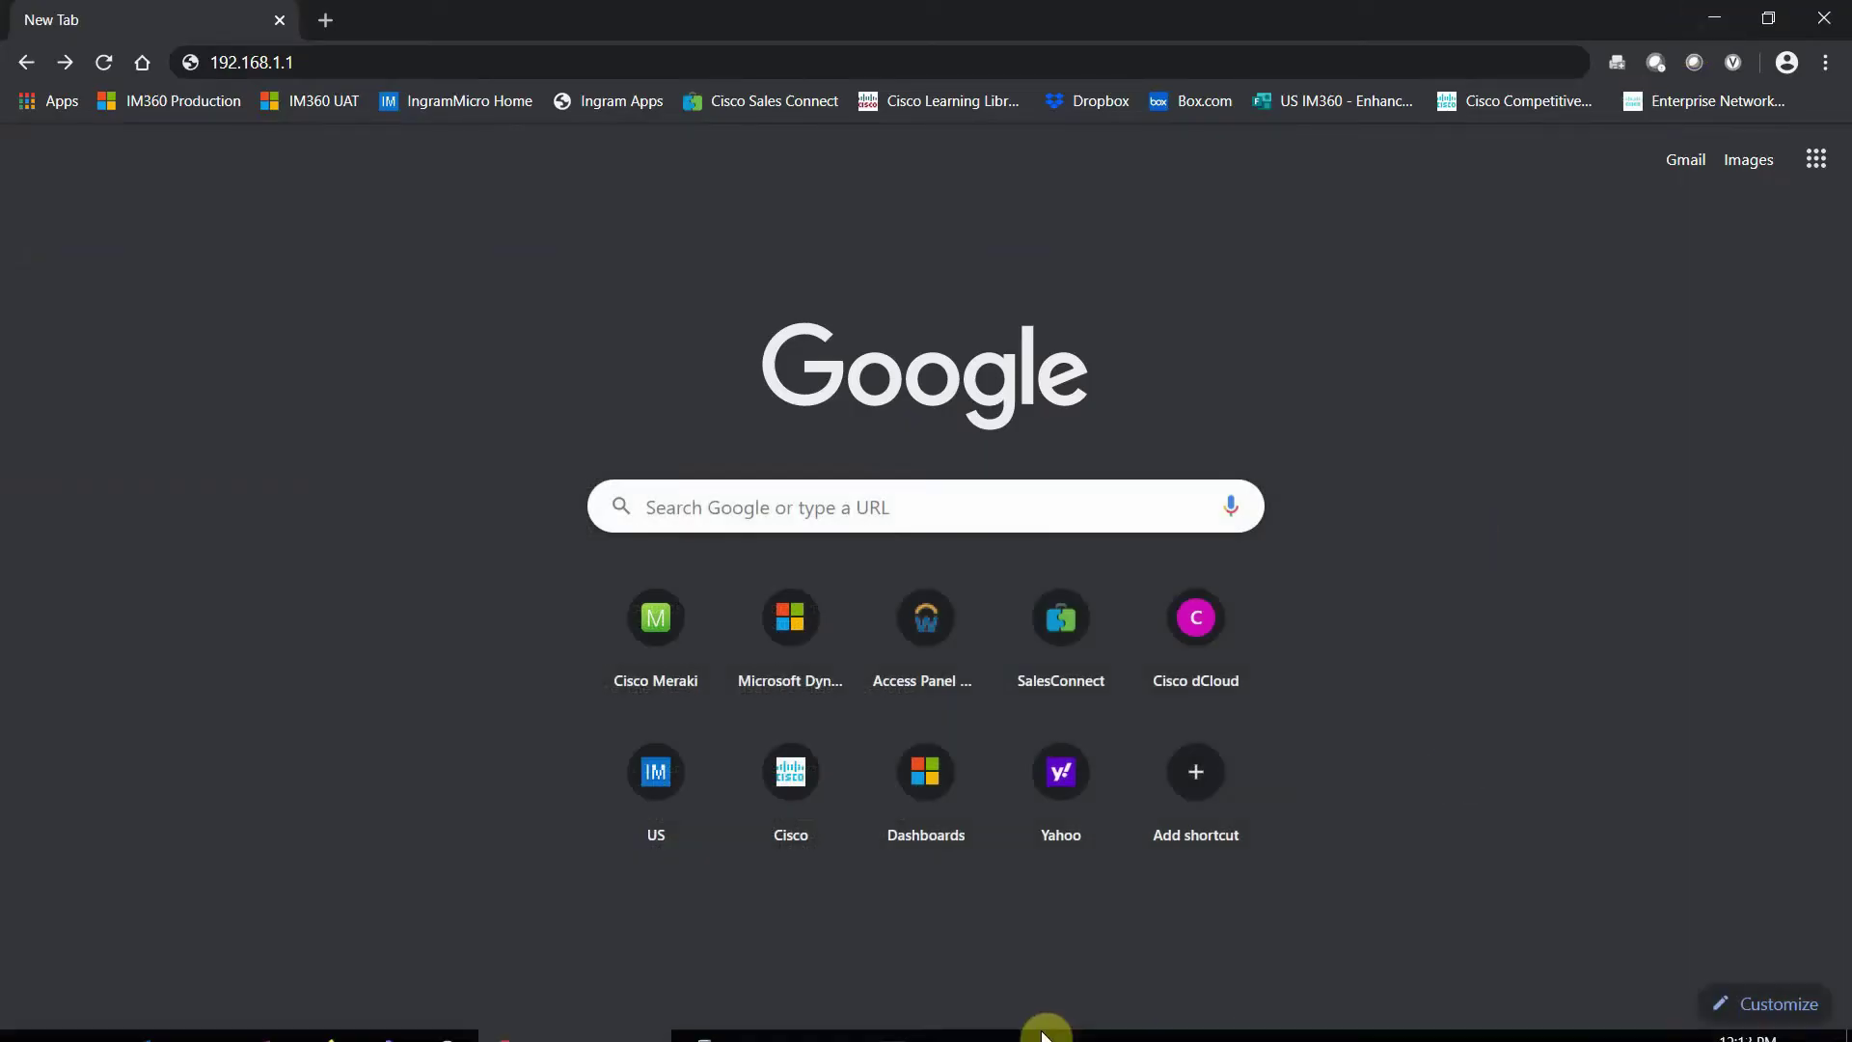
{"action": "left_click", "coordinate": [960, 1018]}
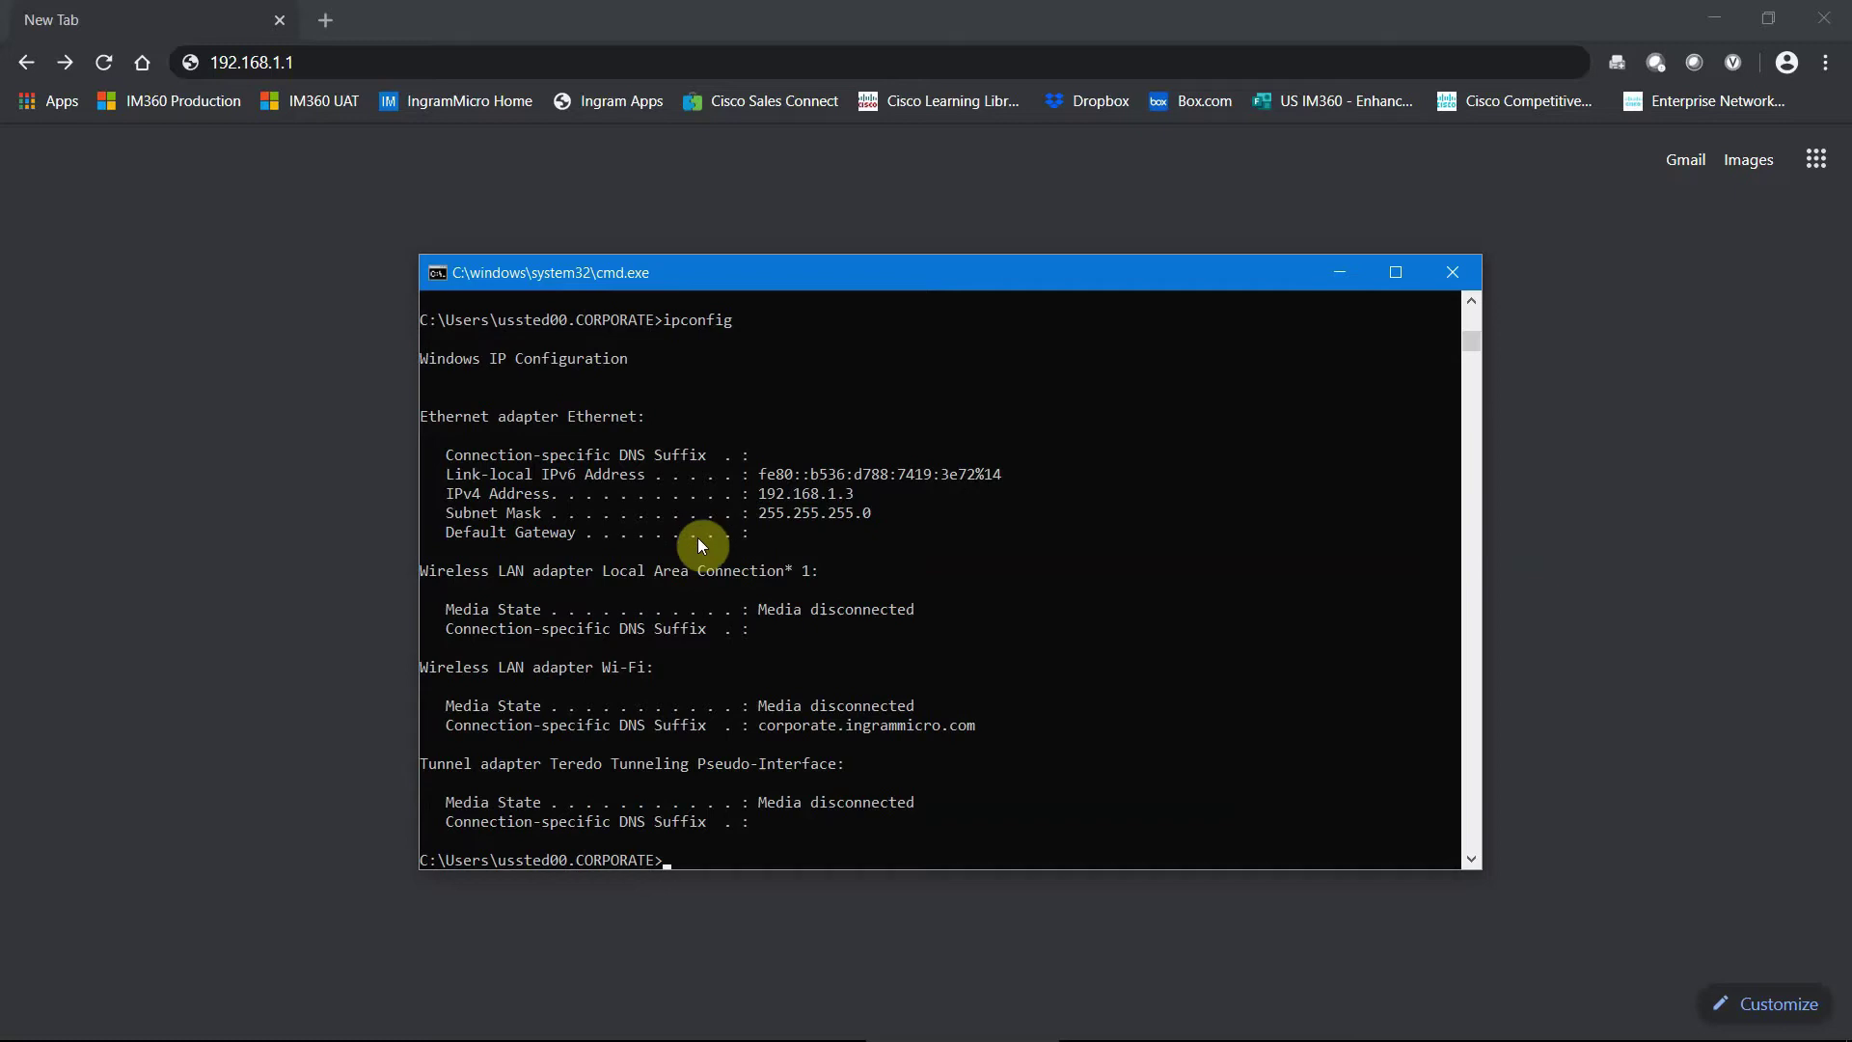
{"action": "left_click", "coordinate": [343, 61]}
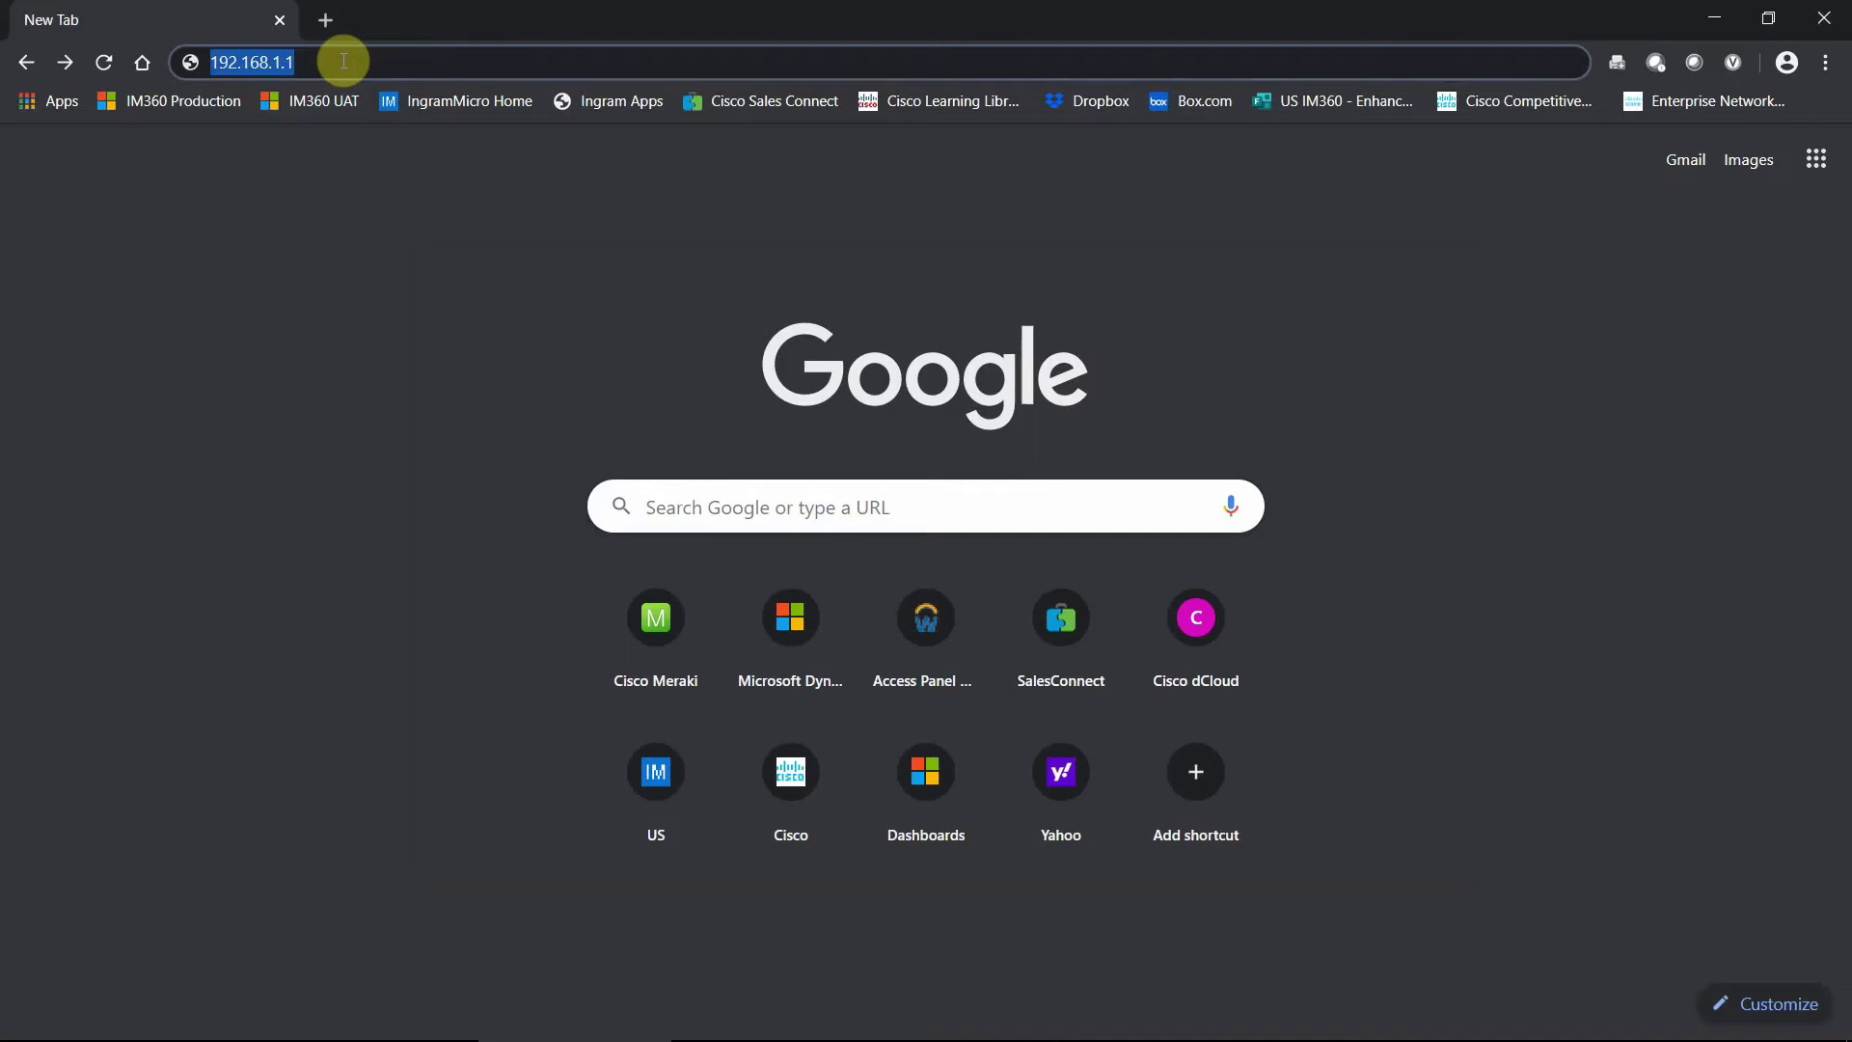
Load 192.168.1.1 in Chrome and bypass the certificate warning to reach the Cisco login page.
{"action": "key", "text": "Return"}
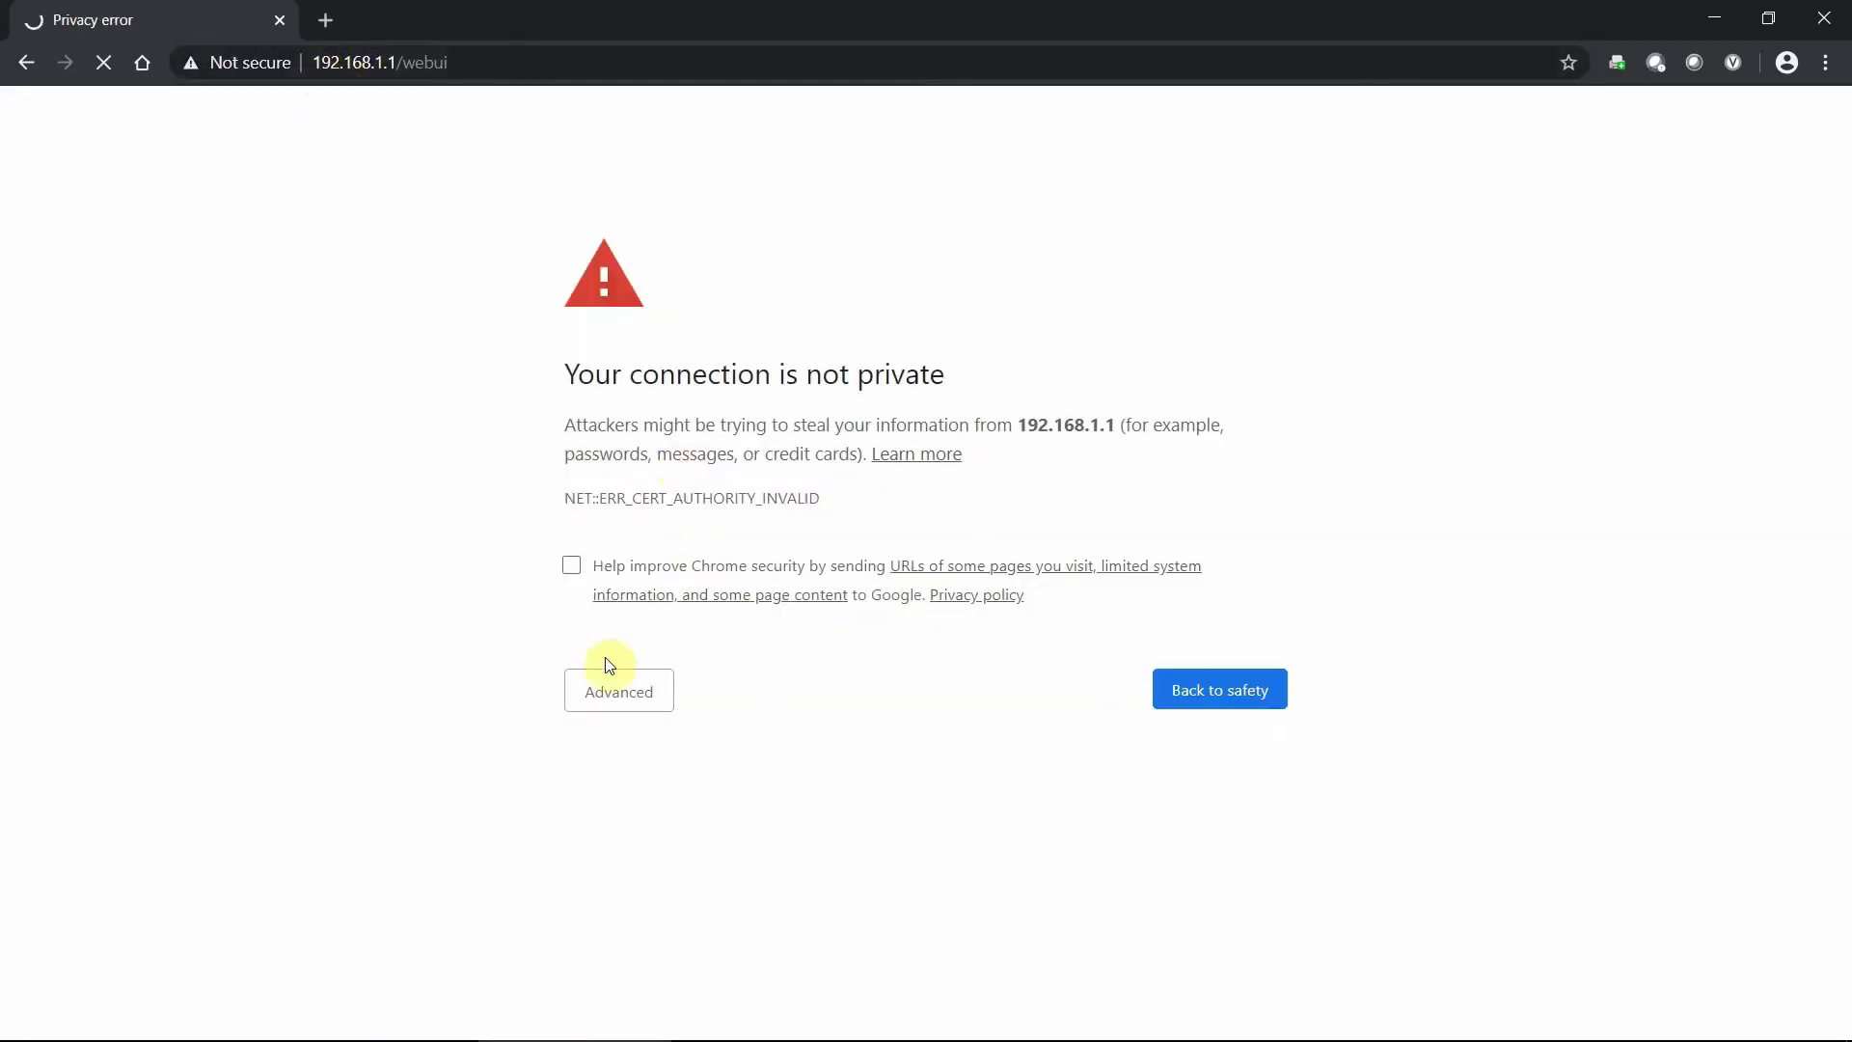
{"action": "left_click", "coordinate": [633, 707]}
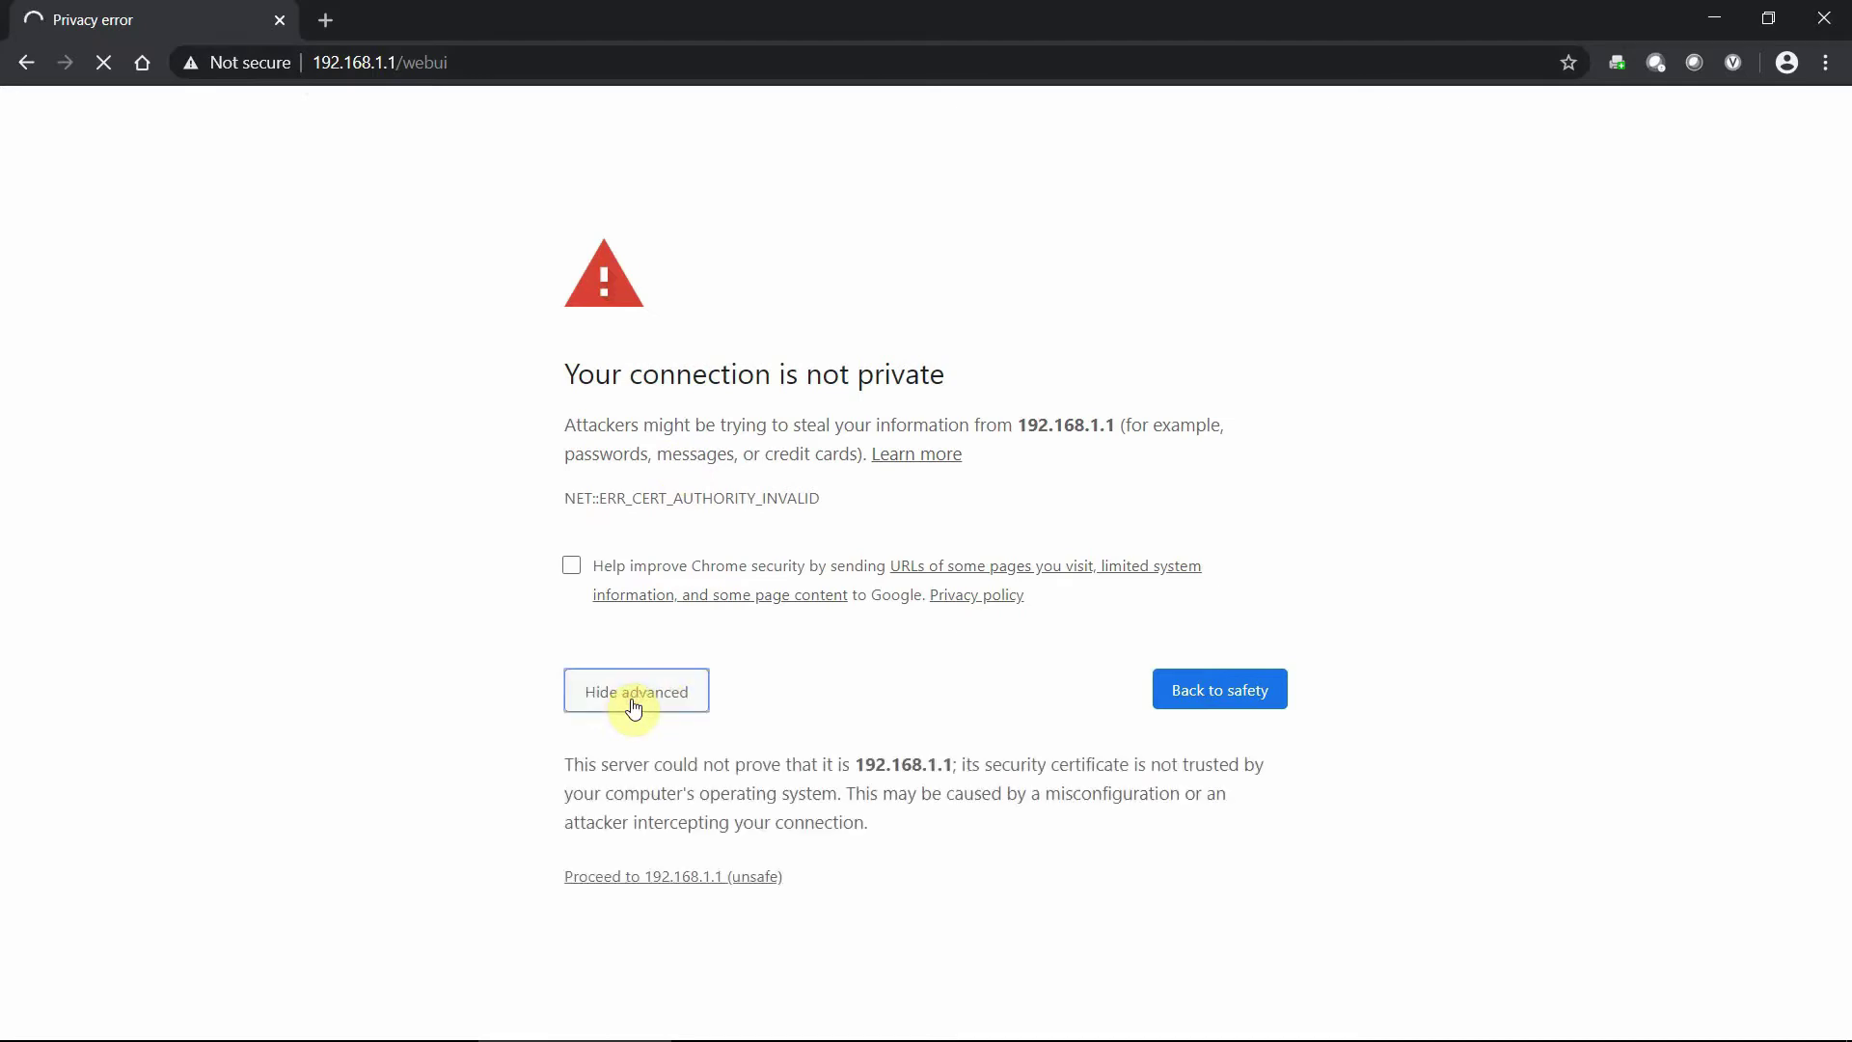
{"action": "left_click", "coordinate": [689, 876]}
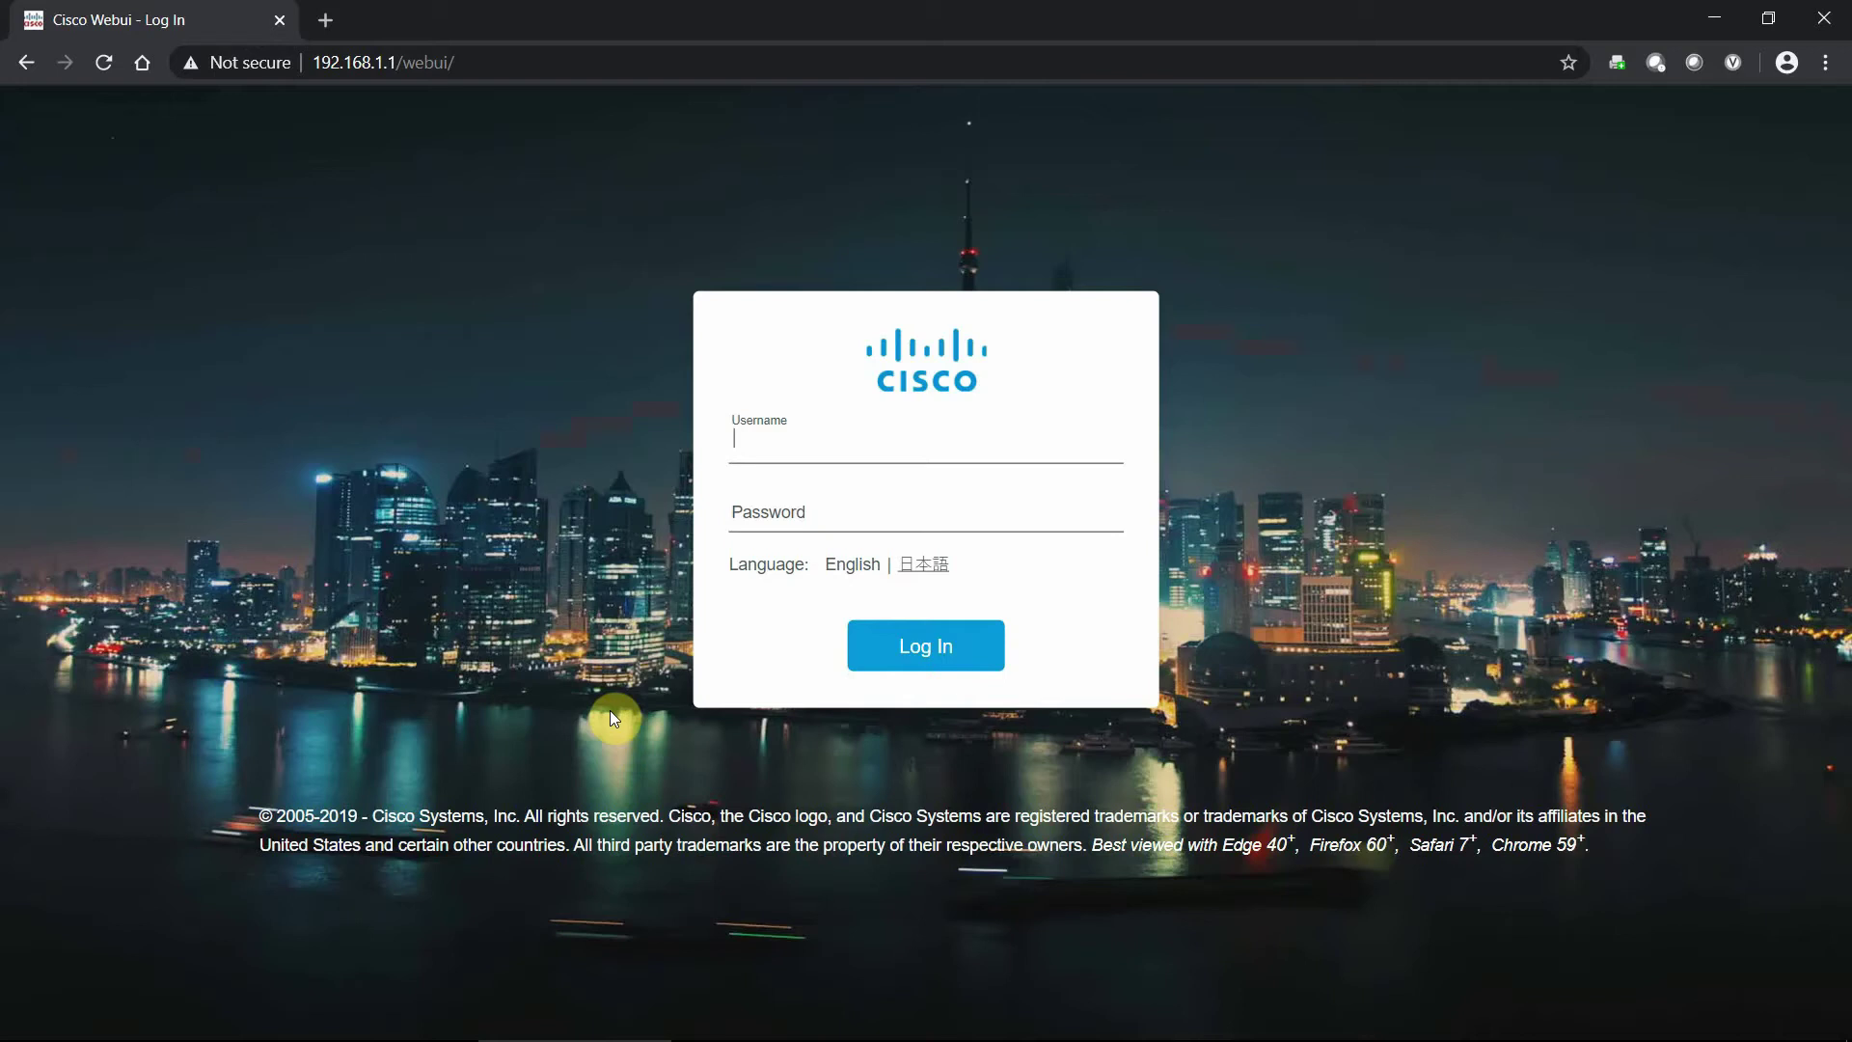
Log in to the controller with the admin username and password.
{"action": "type", "text": "webui"}
{"action": "left_click", "coordinate": [759, 524]}
{"action": "key", "text": "Return"}
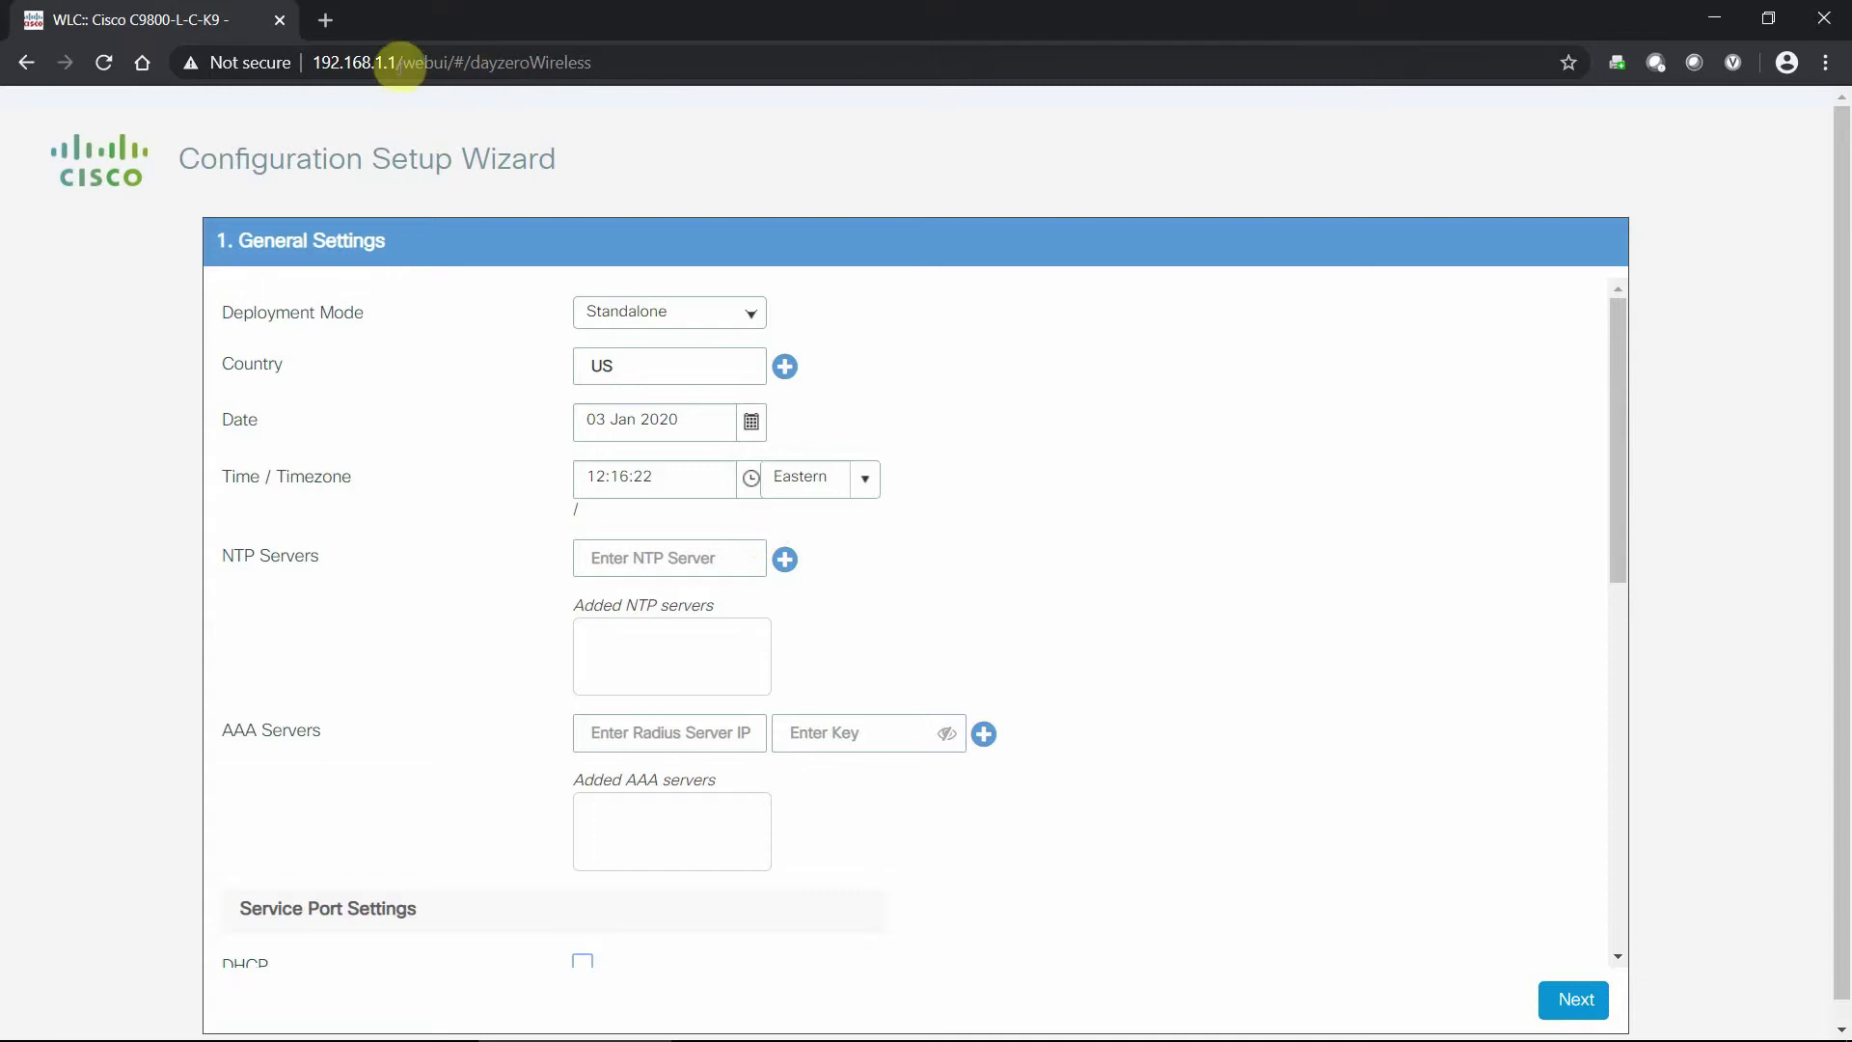
Review the General Settings form: Standalone mode, country US, 03 Jan 2020, Eastern timezone.
{"action": "left_click_drag", "start_coordinate": [396, 60], "coordinate": [636, 82]}
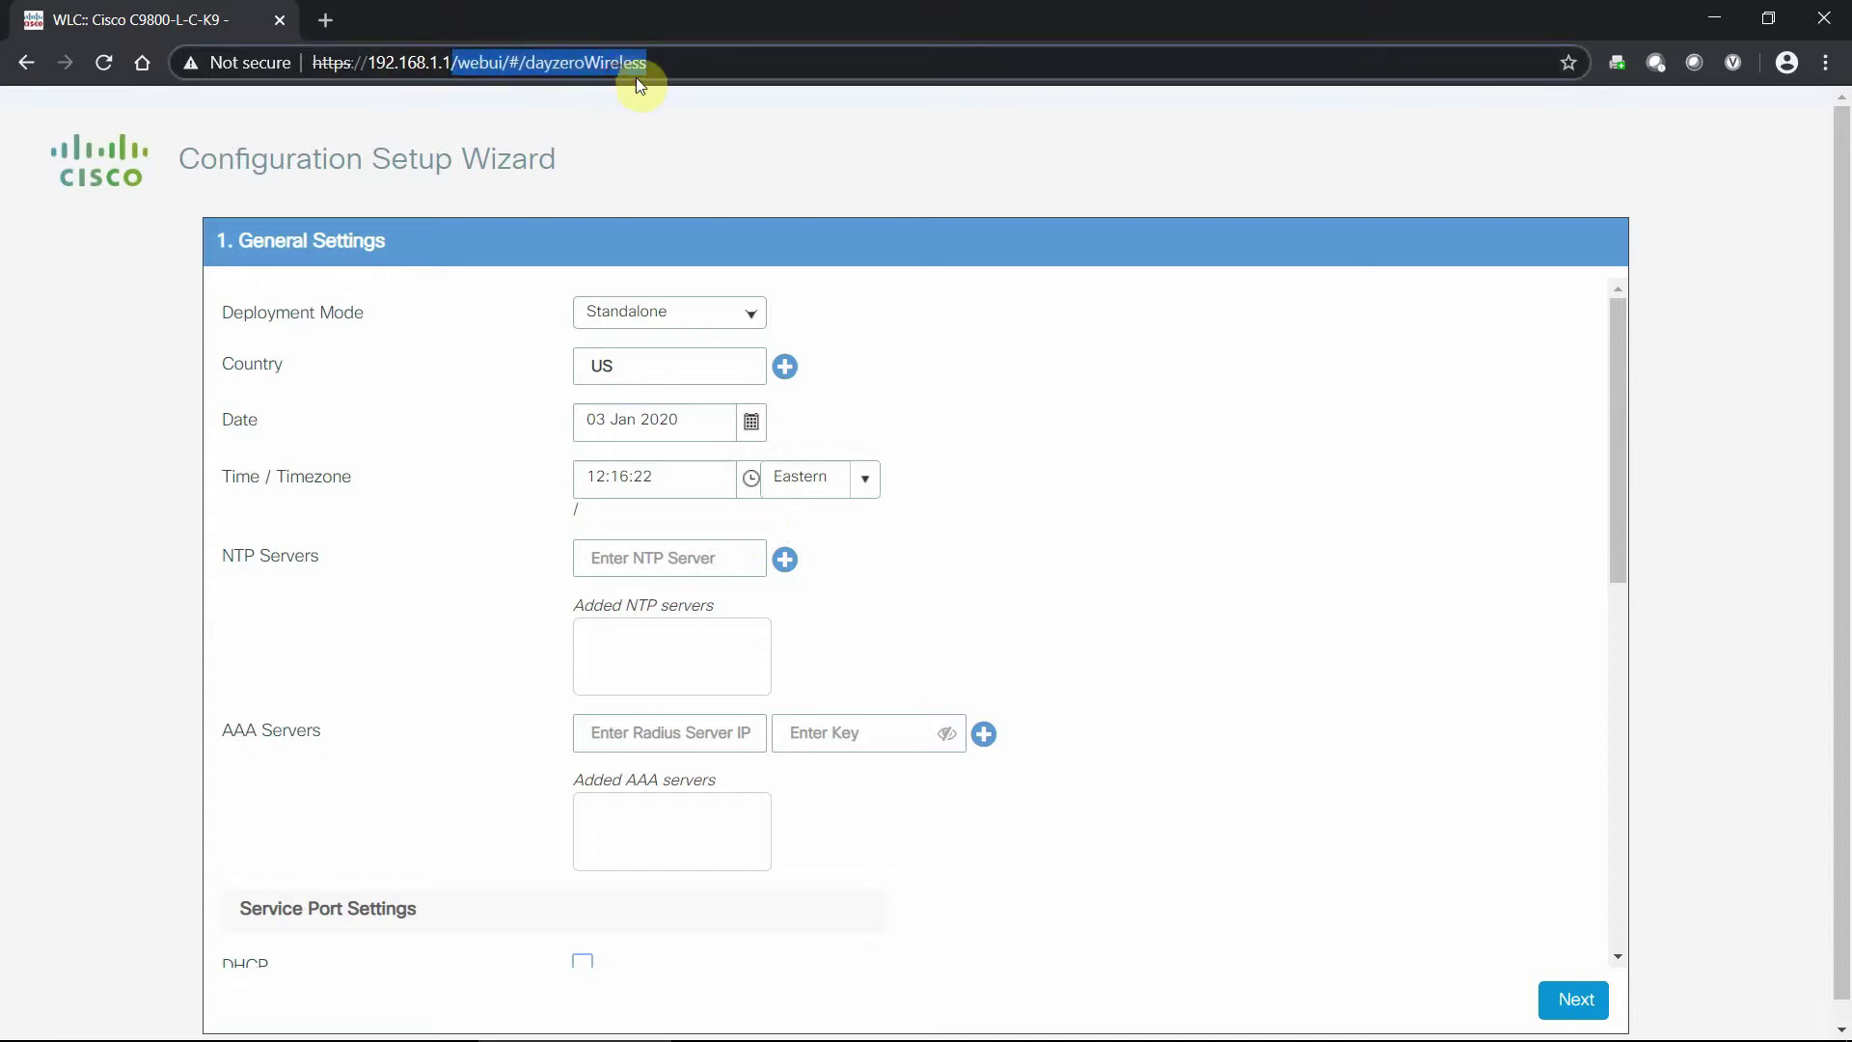
{"action": "left_click", "coordinate": [650, 116]}
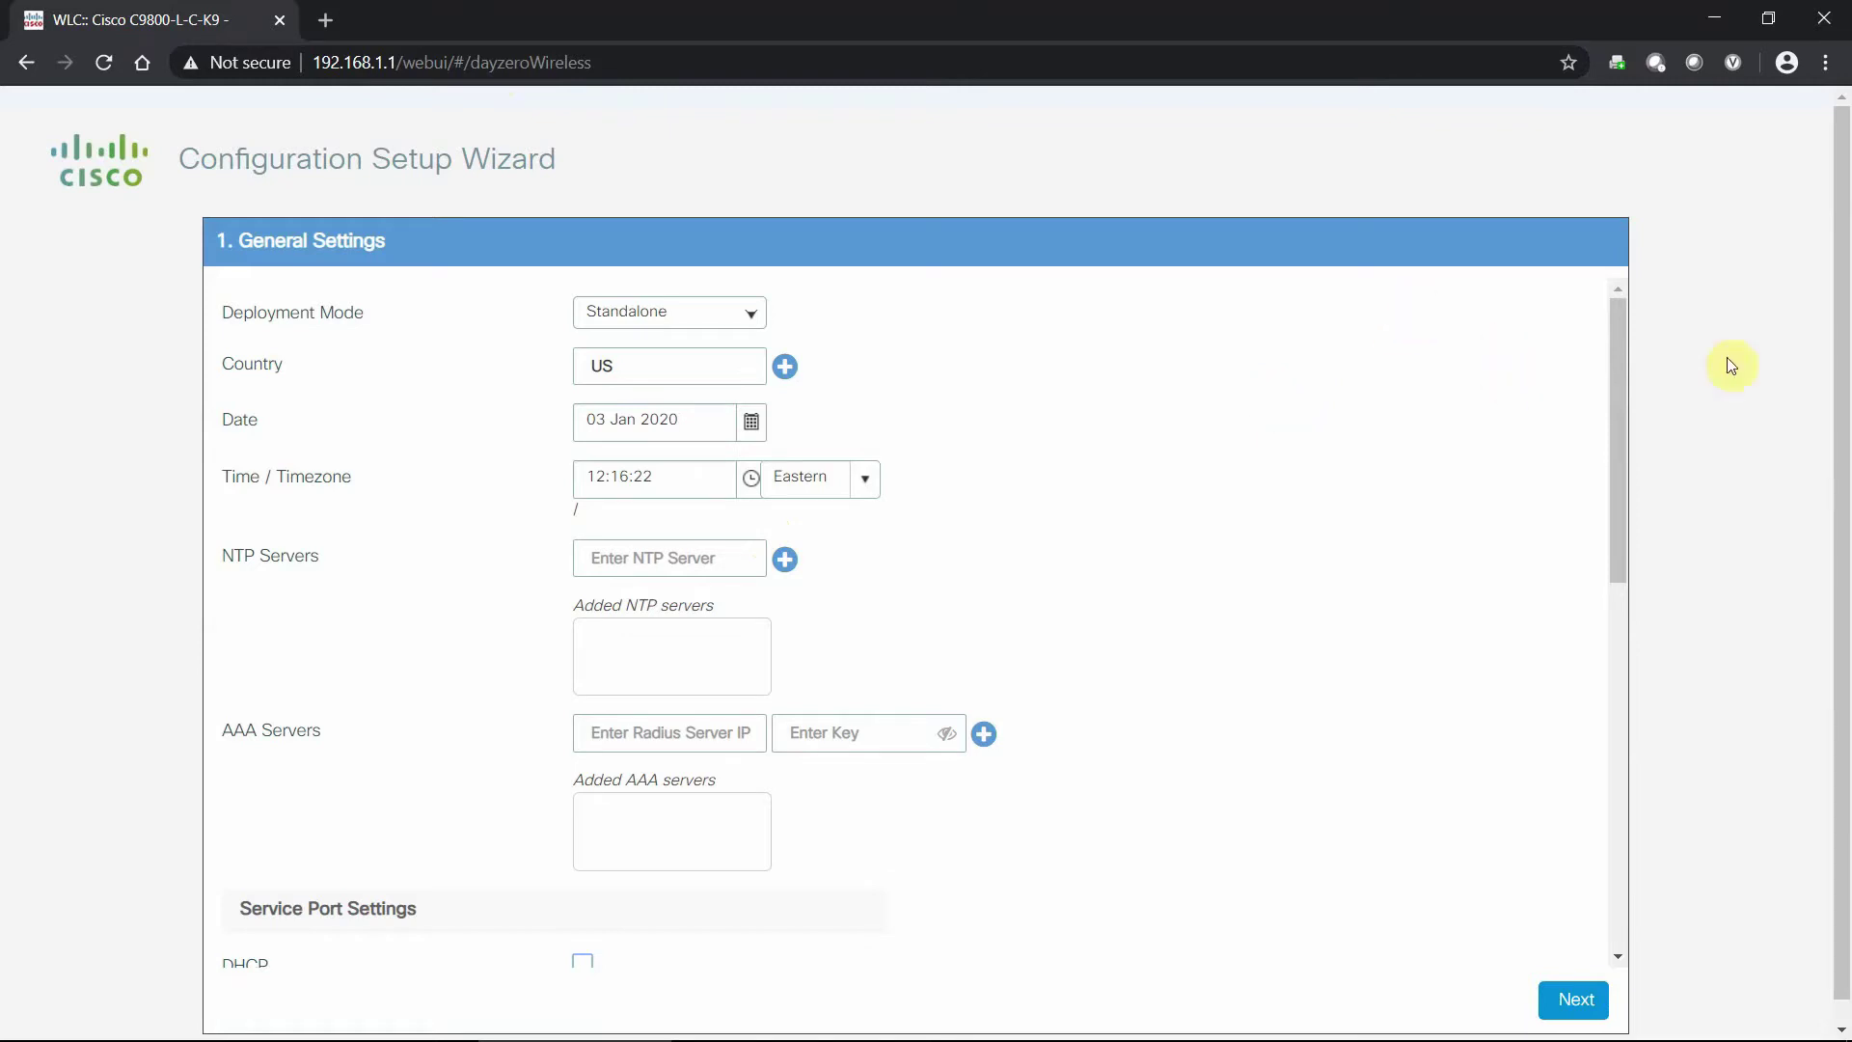
{"action": "left_click_drag", "start_coordinate": [1845, 326], "coordinate": [1844, 342]}
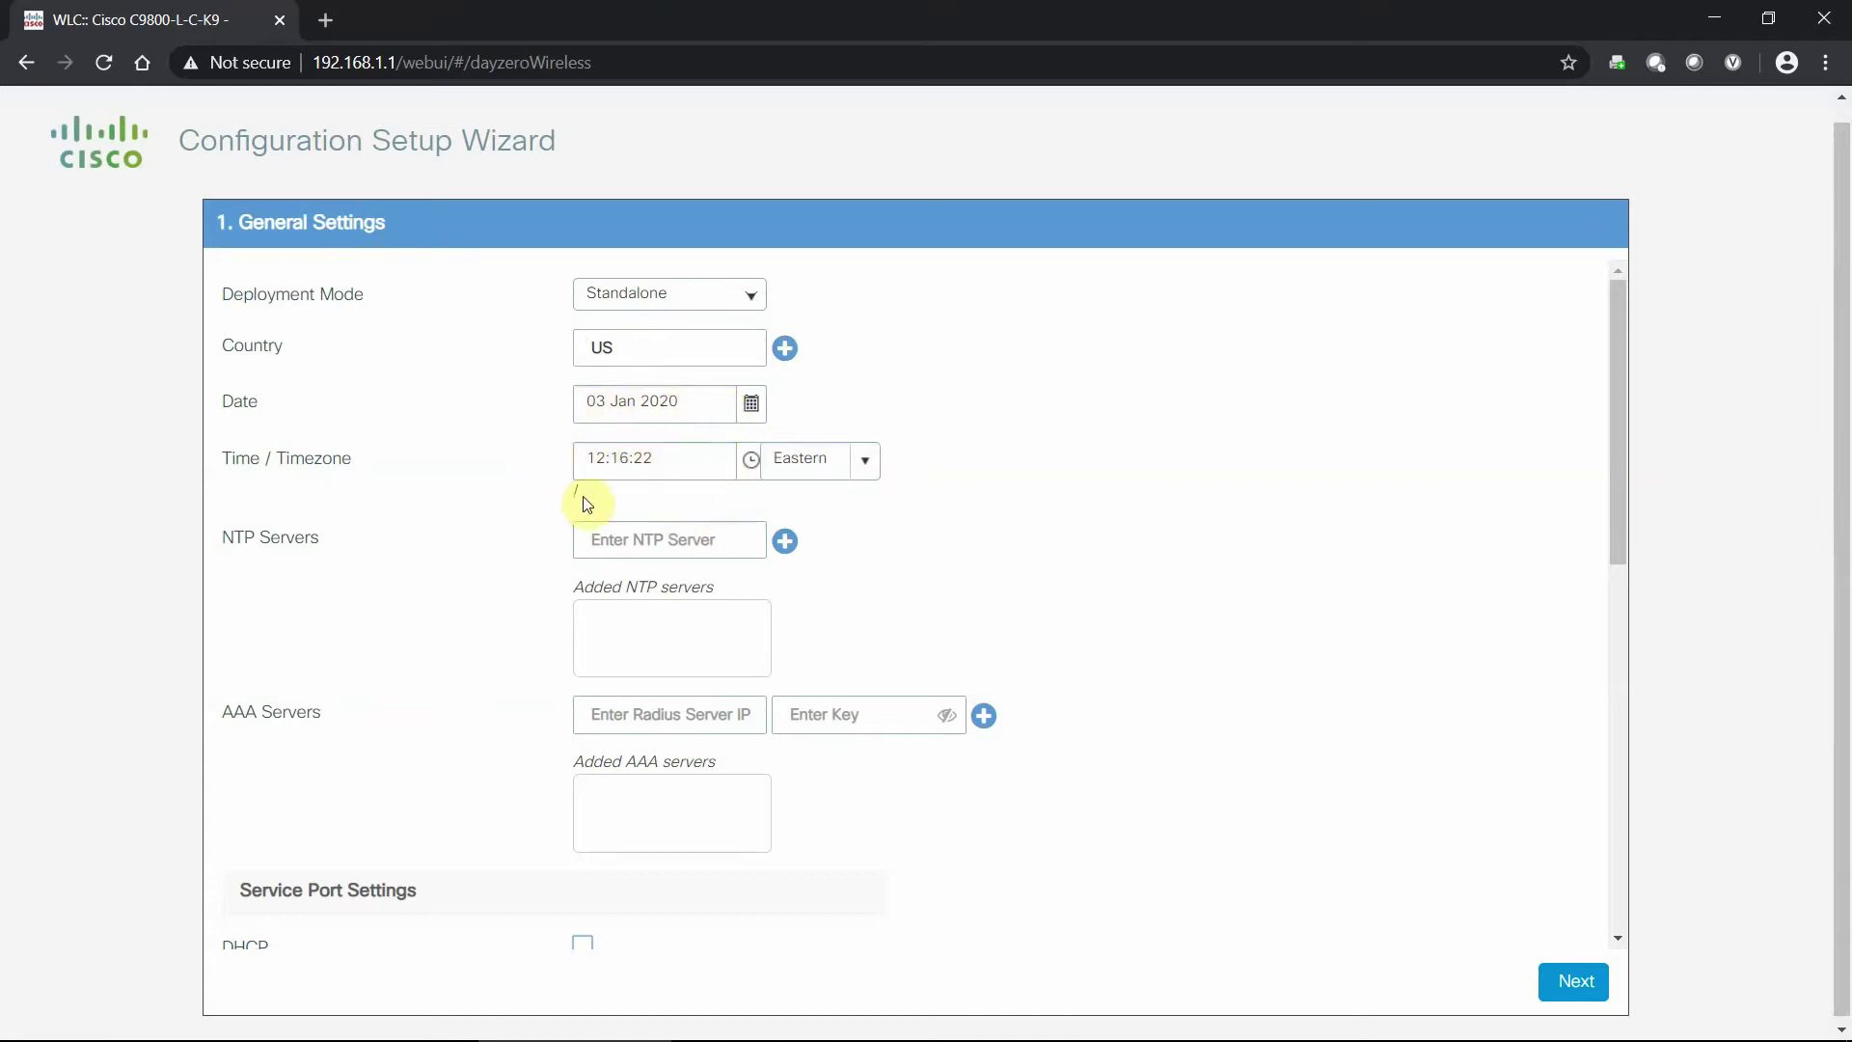
Add NTP server 10.128.30.11 to the Added NTP servers list.
{"action": "left_click", "coordinate": [653, 533]}
{"action": "type", "text": "10.128.30.11"}
{"action": "left_click", "coordinate": [785, 541]}
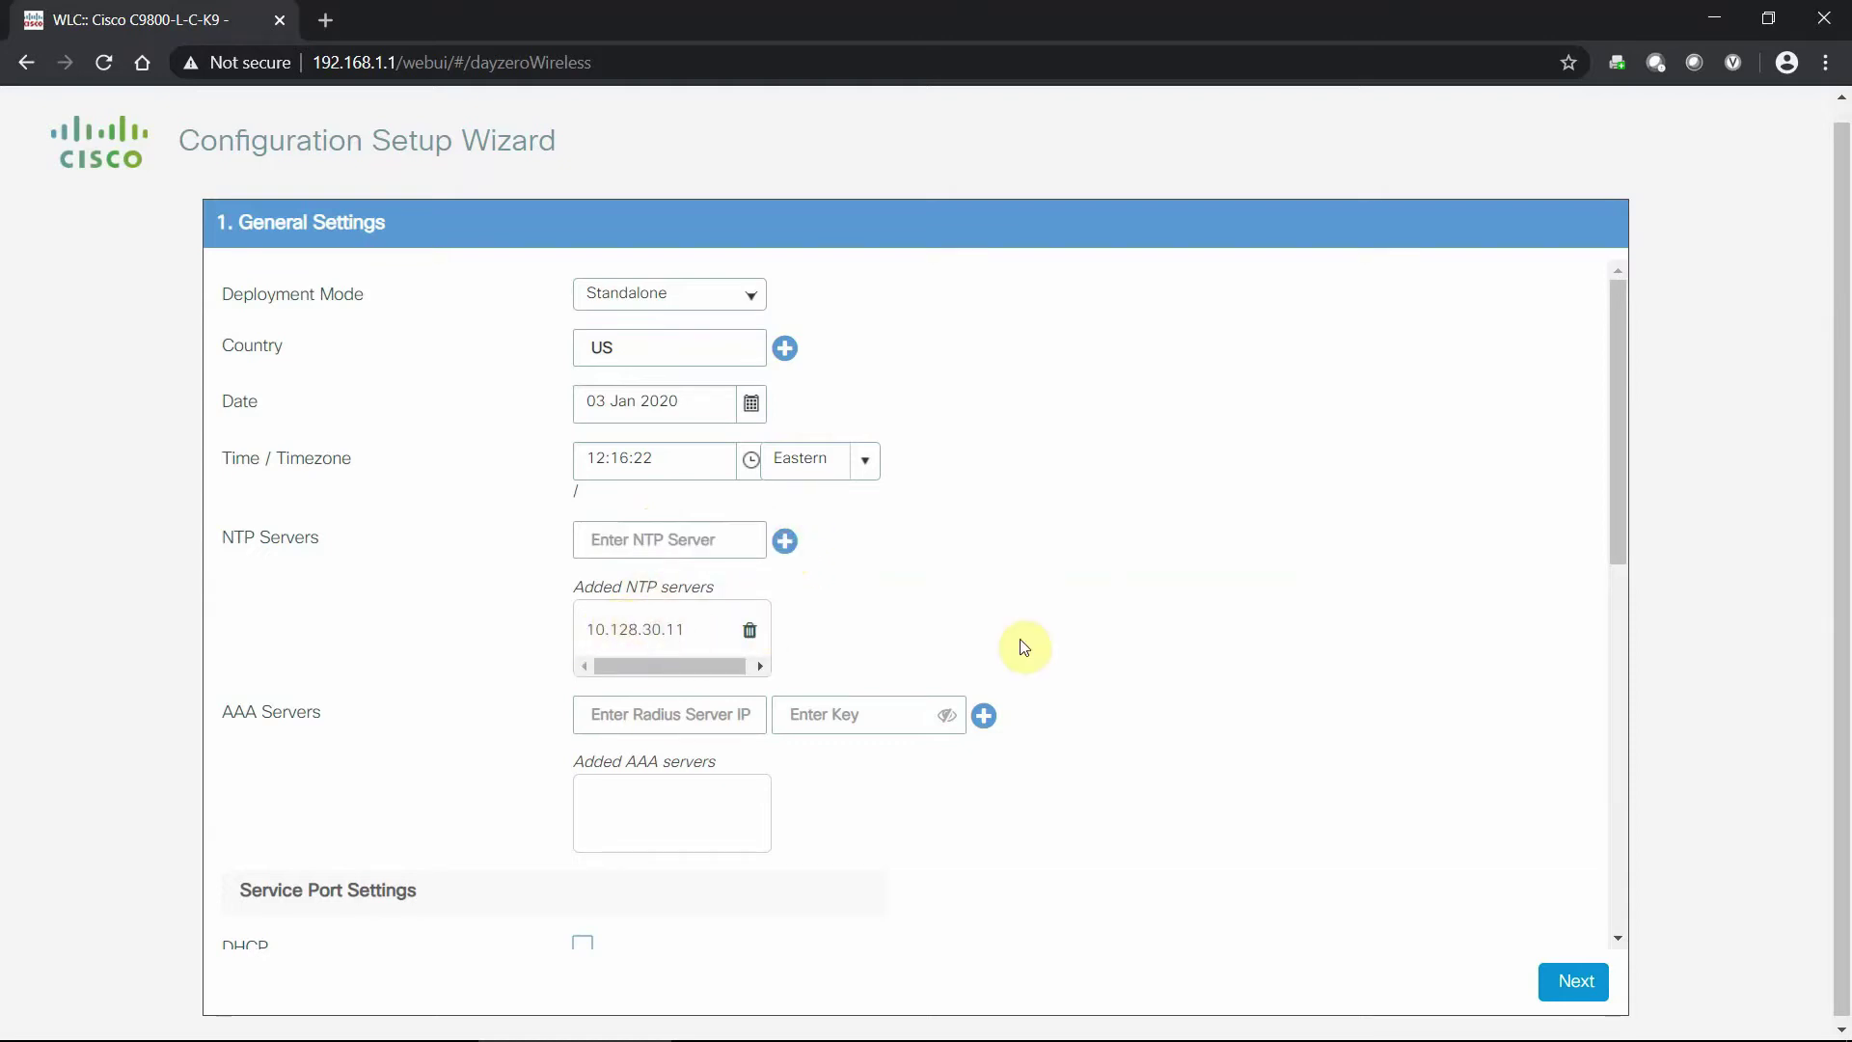
{"action": "scroll", "coordinate": [1105, 680], "scroll_direction": "down", "scroll_amount": 1}
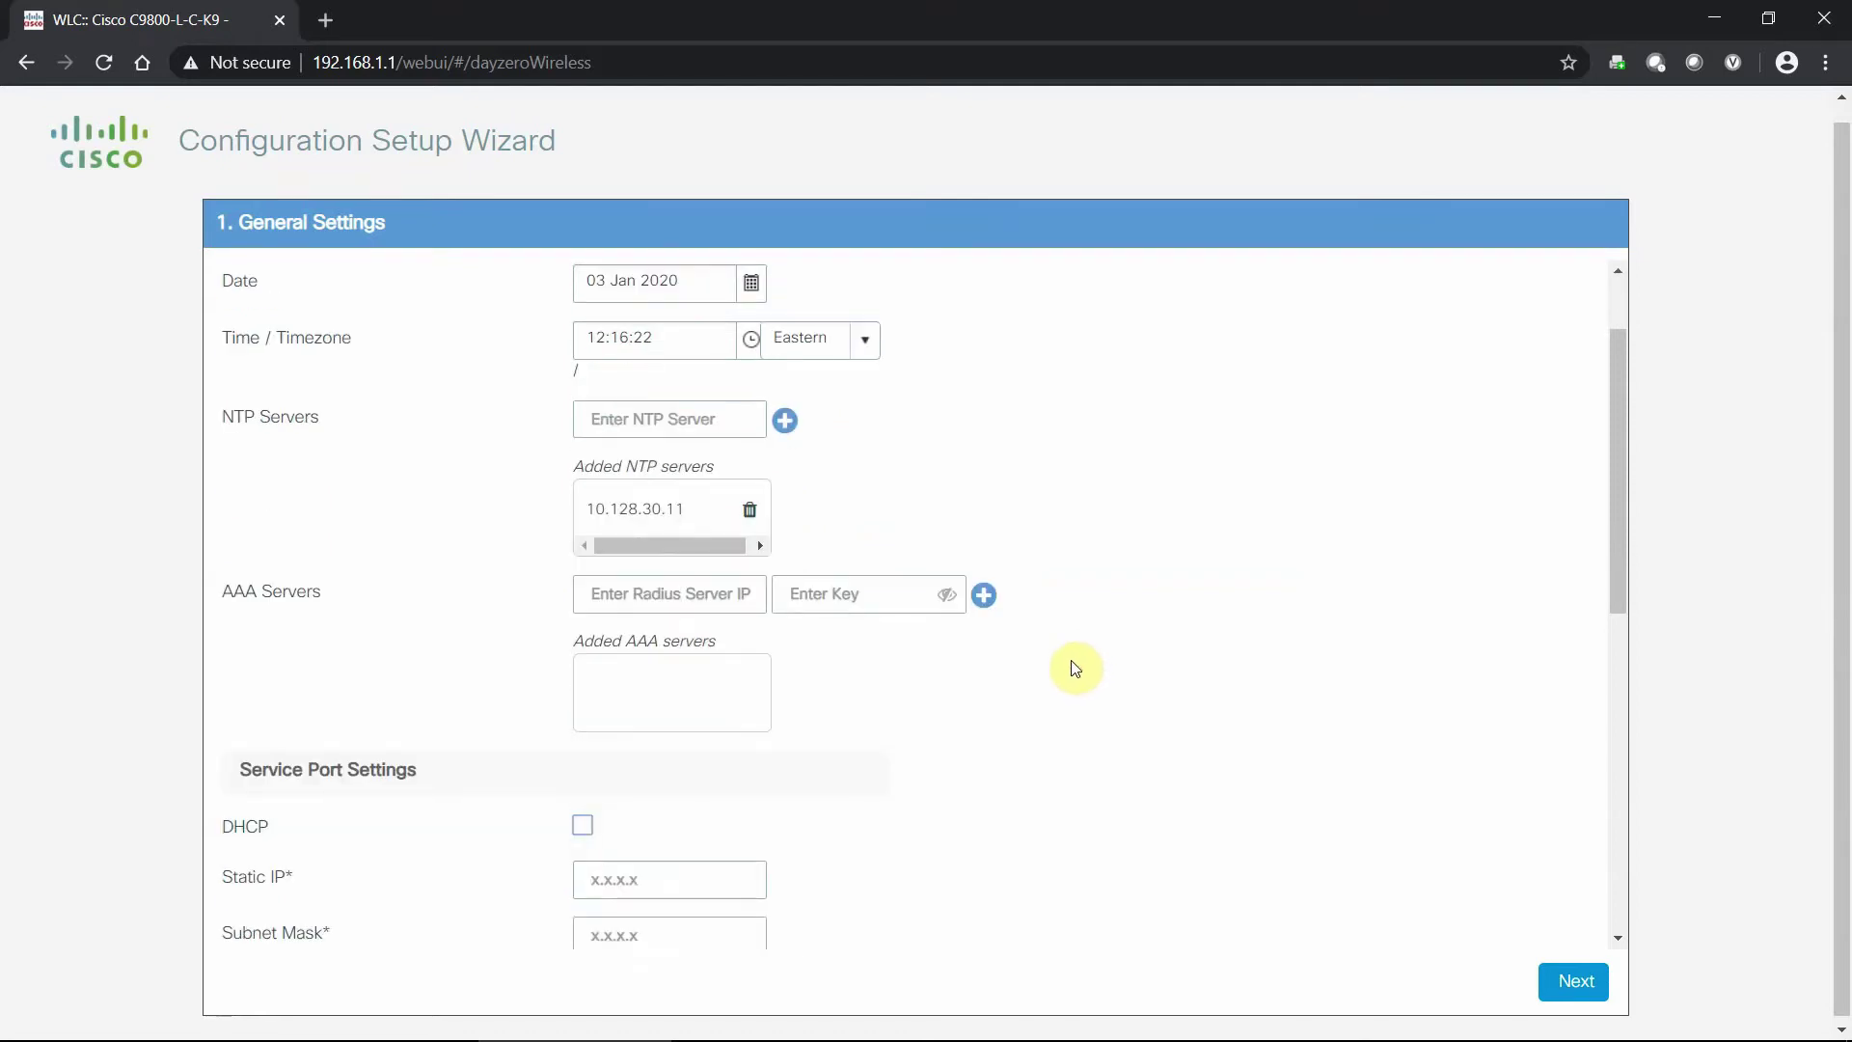
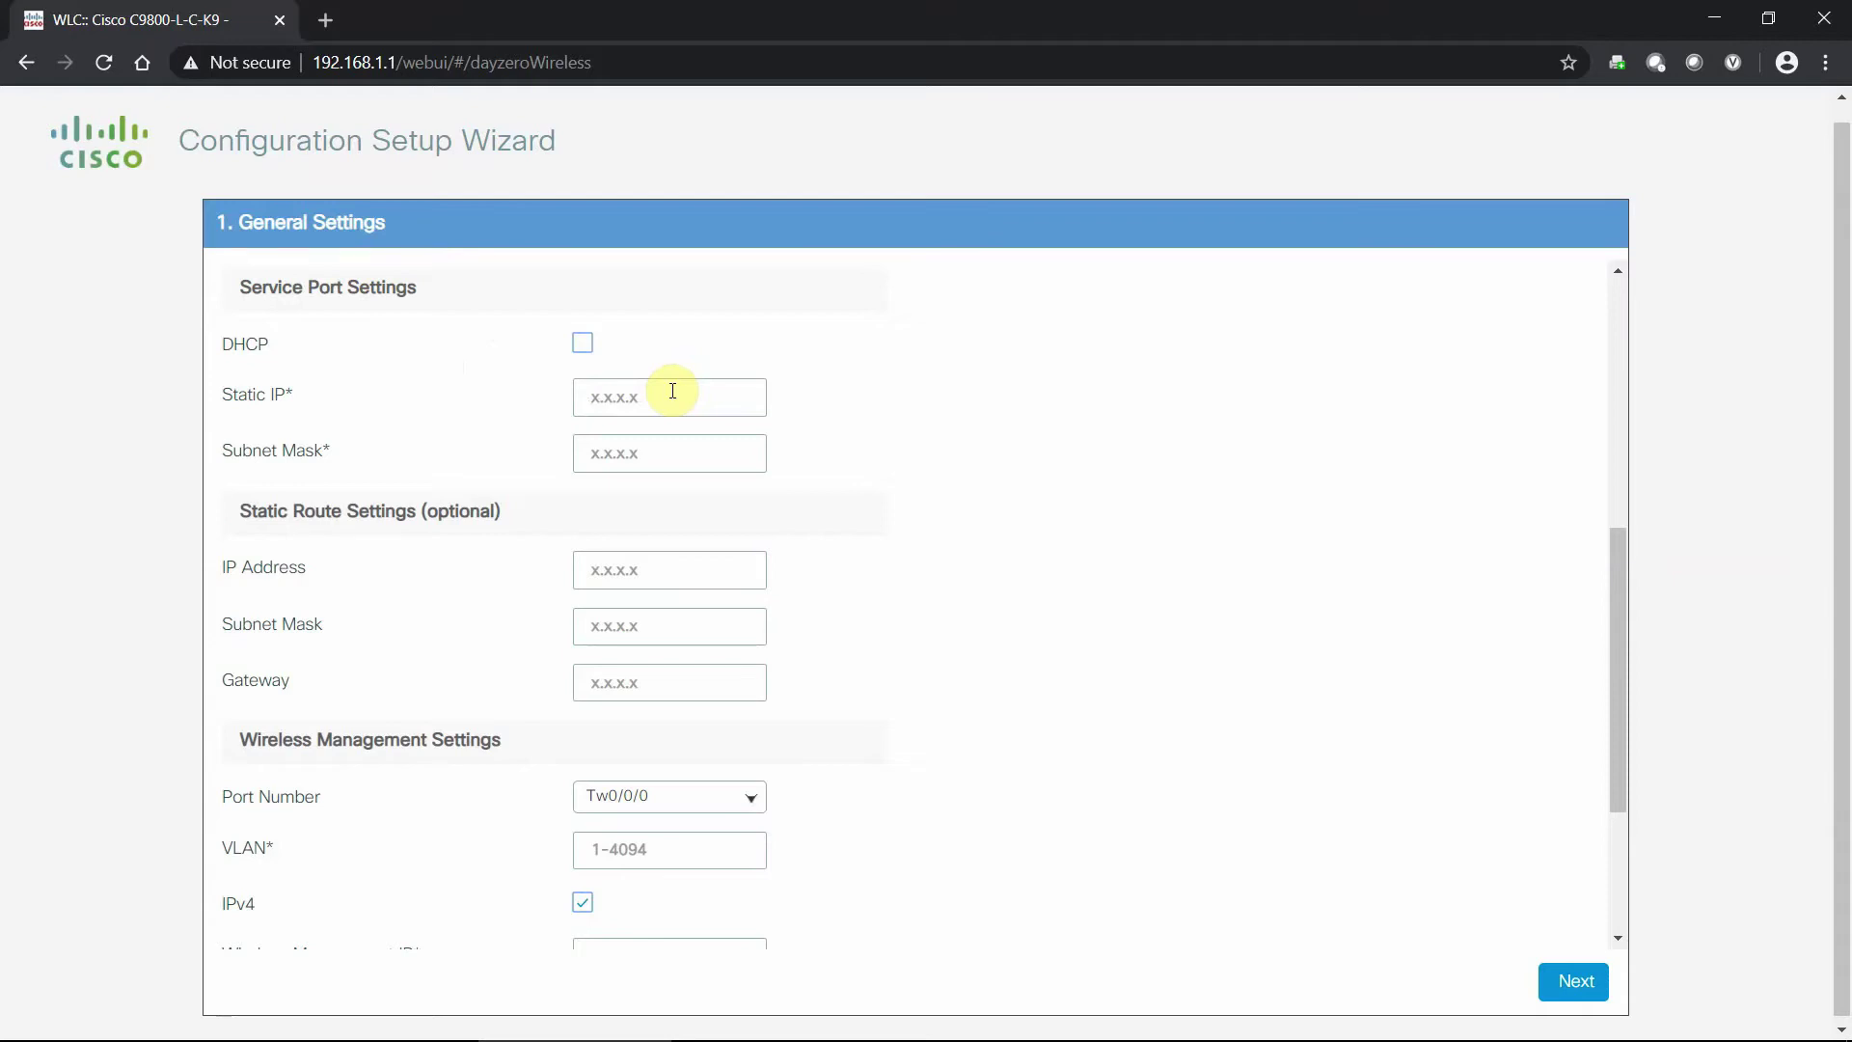
Give the service port static IP 192.168.252.10 with subnet mask 255.255.255.0.
{"action": "left_click", "coordinate": [673, 391]}
{"action": "type", "text": "10."}
{"action": "type", "text": "168.252.10"}
{"action": "left_click", "coordinate": [678, 461]}
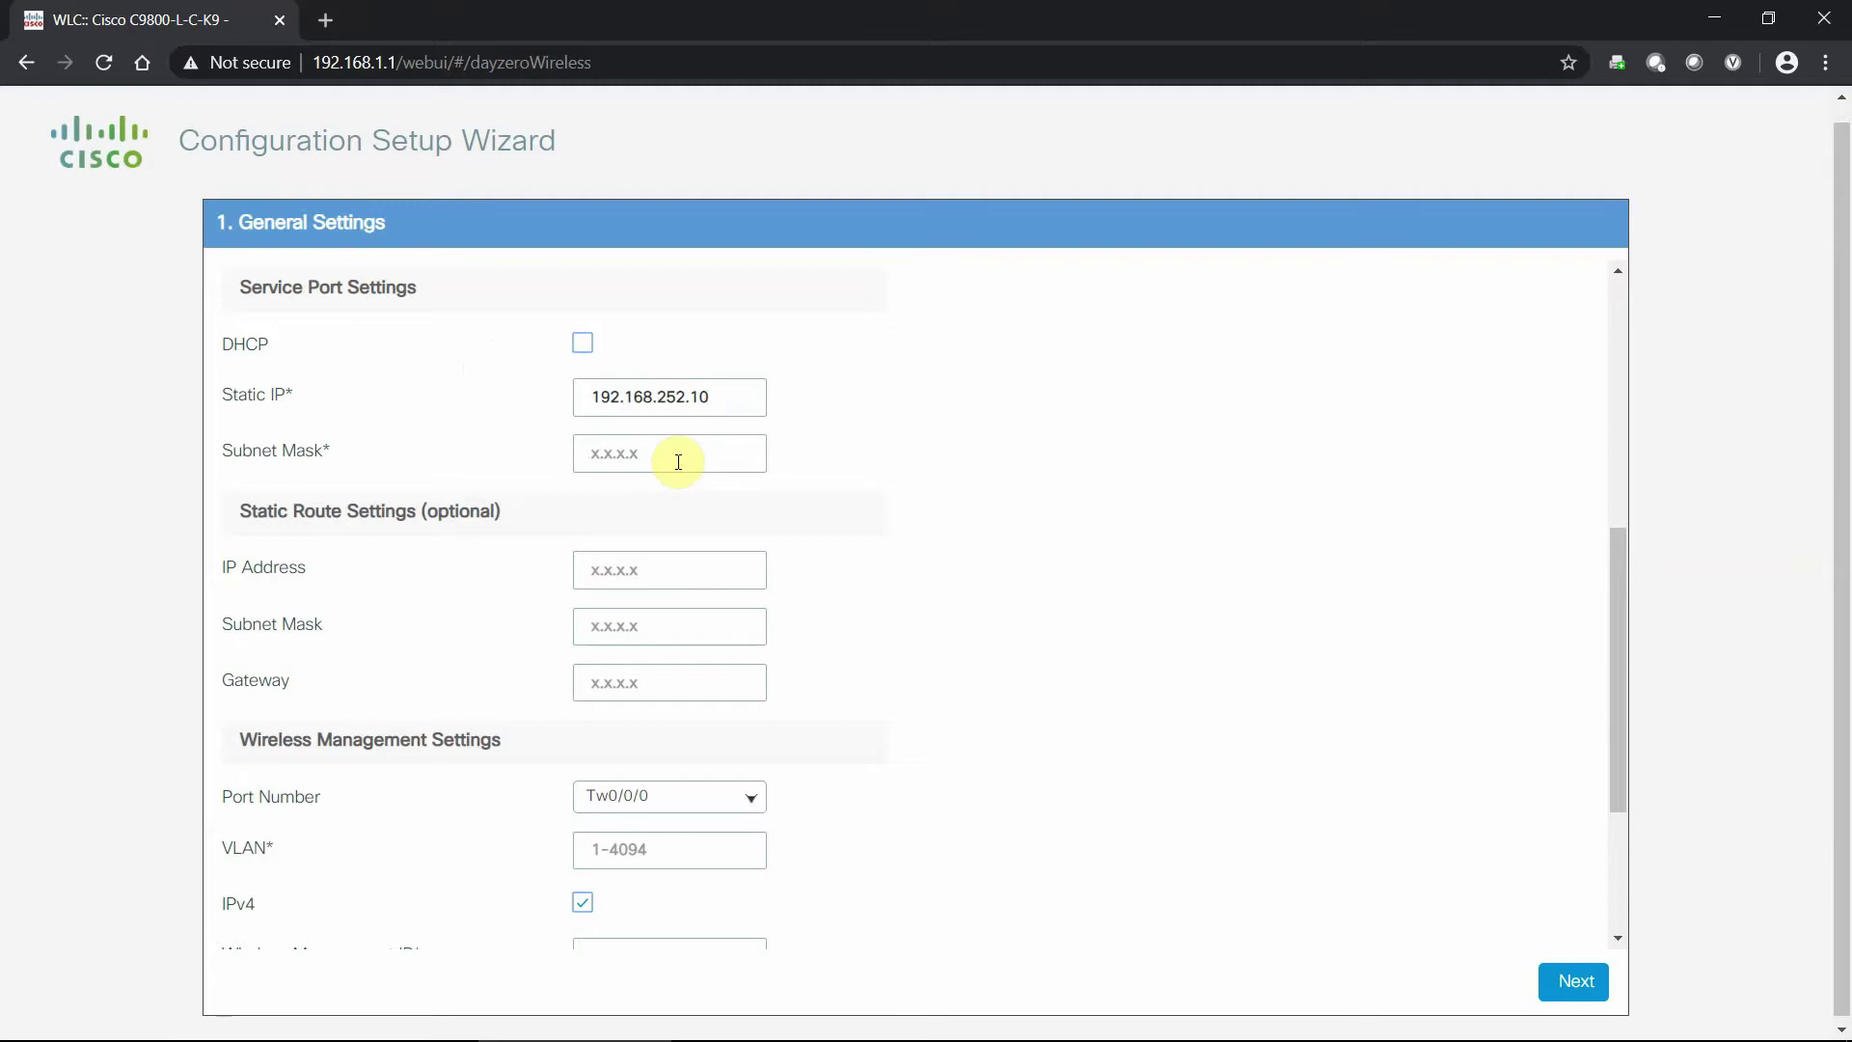
{"action": "type", "text": "255.255.255.0"}
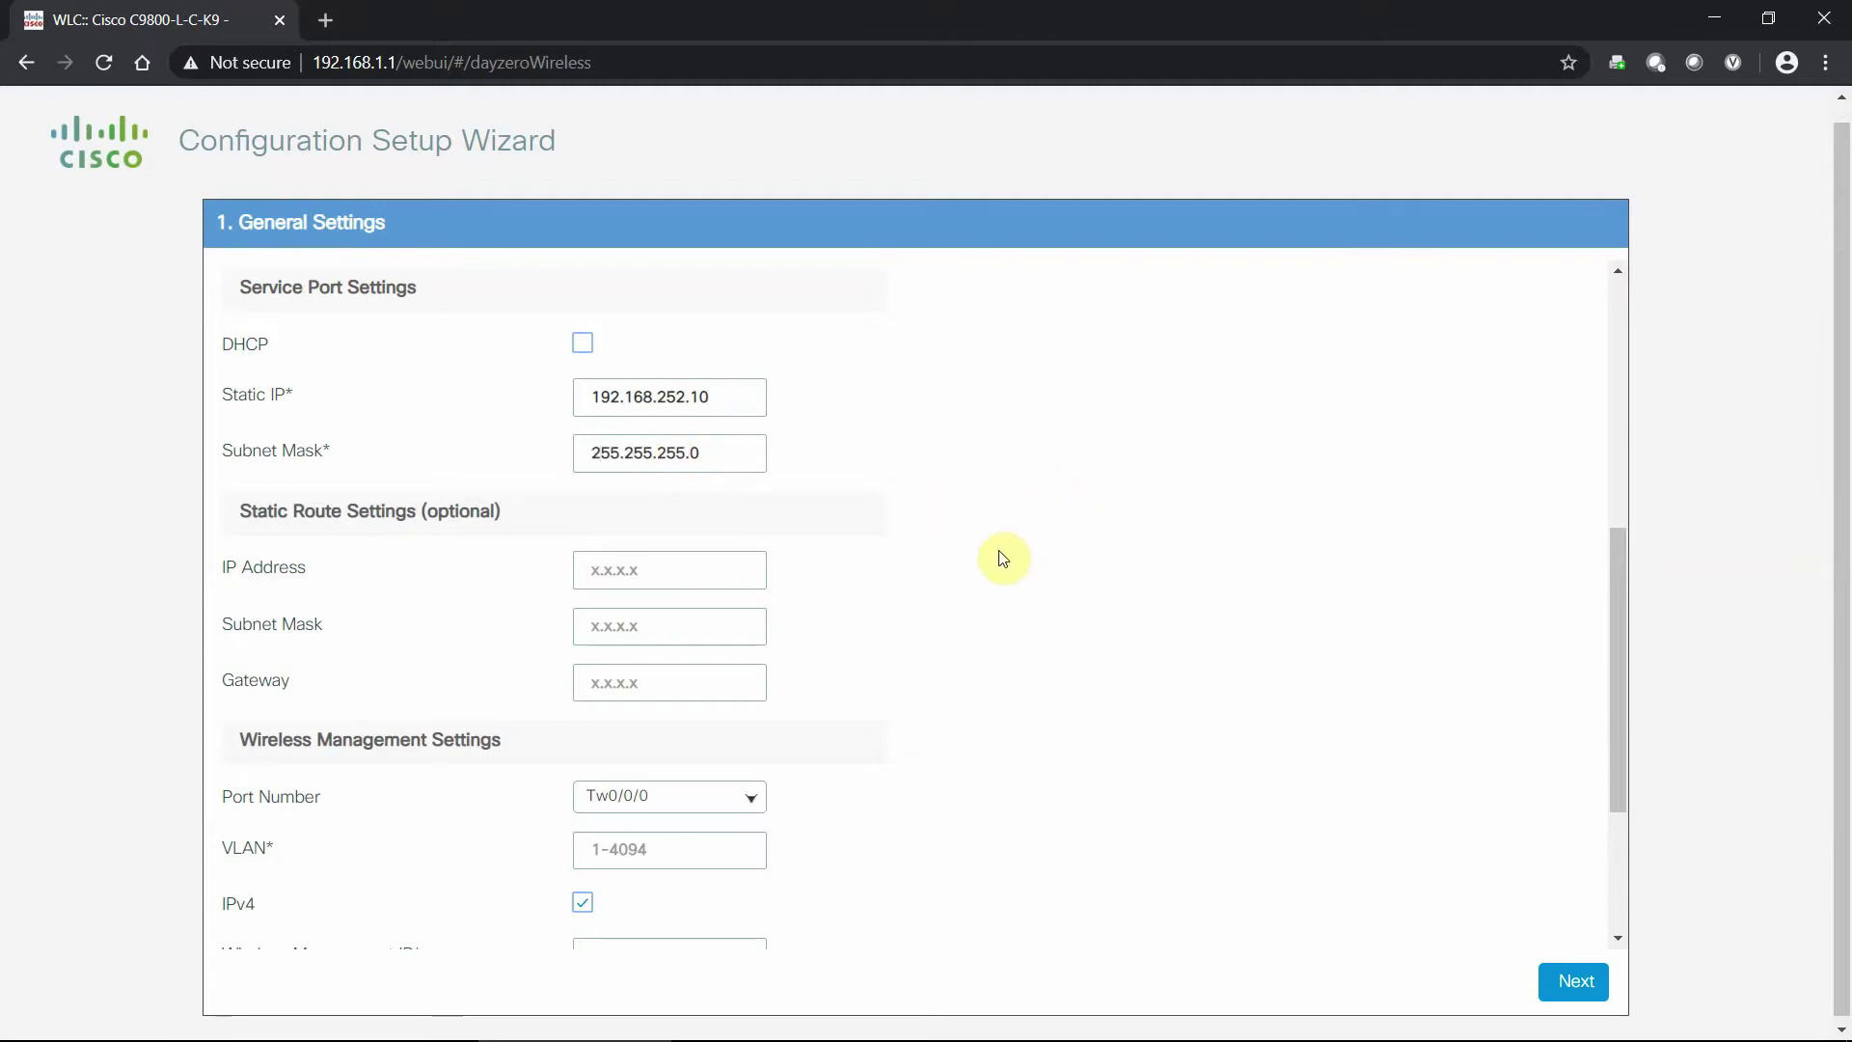
{"action": "scroll", "coordinate": [1003, 557], "scroll_direction": "down", "scroll_amount": 1}
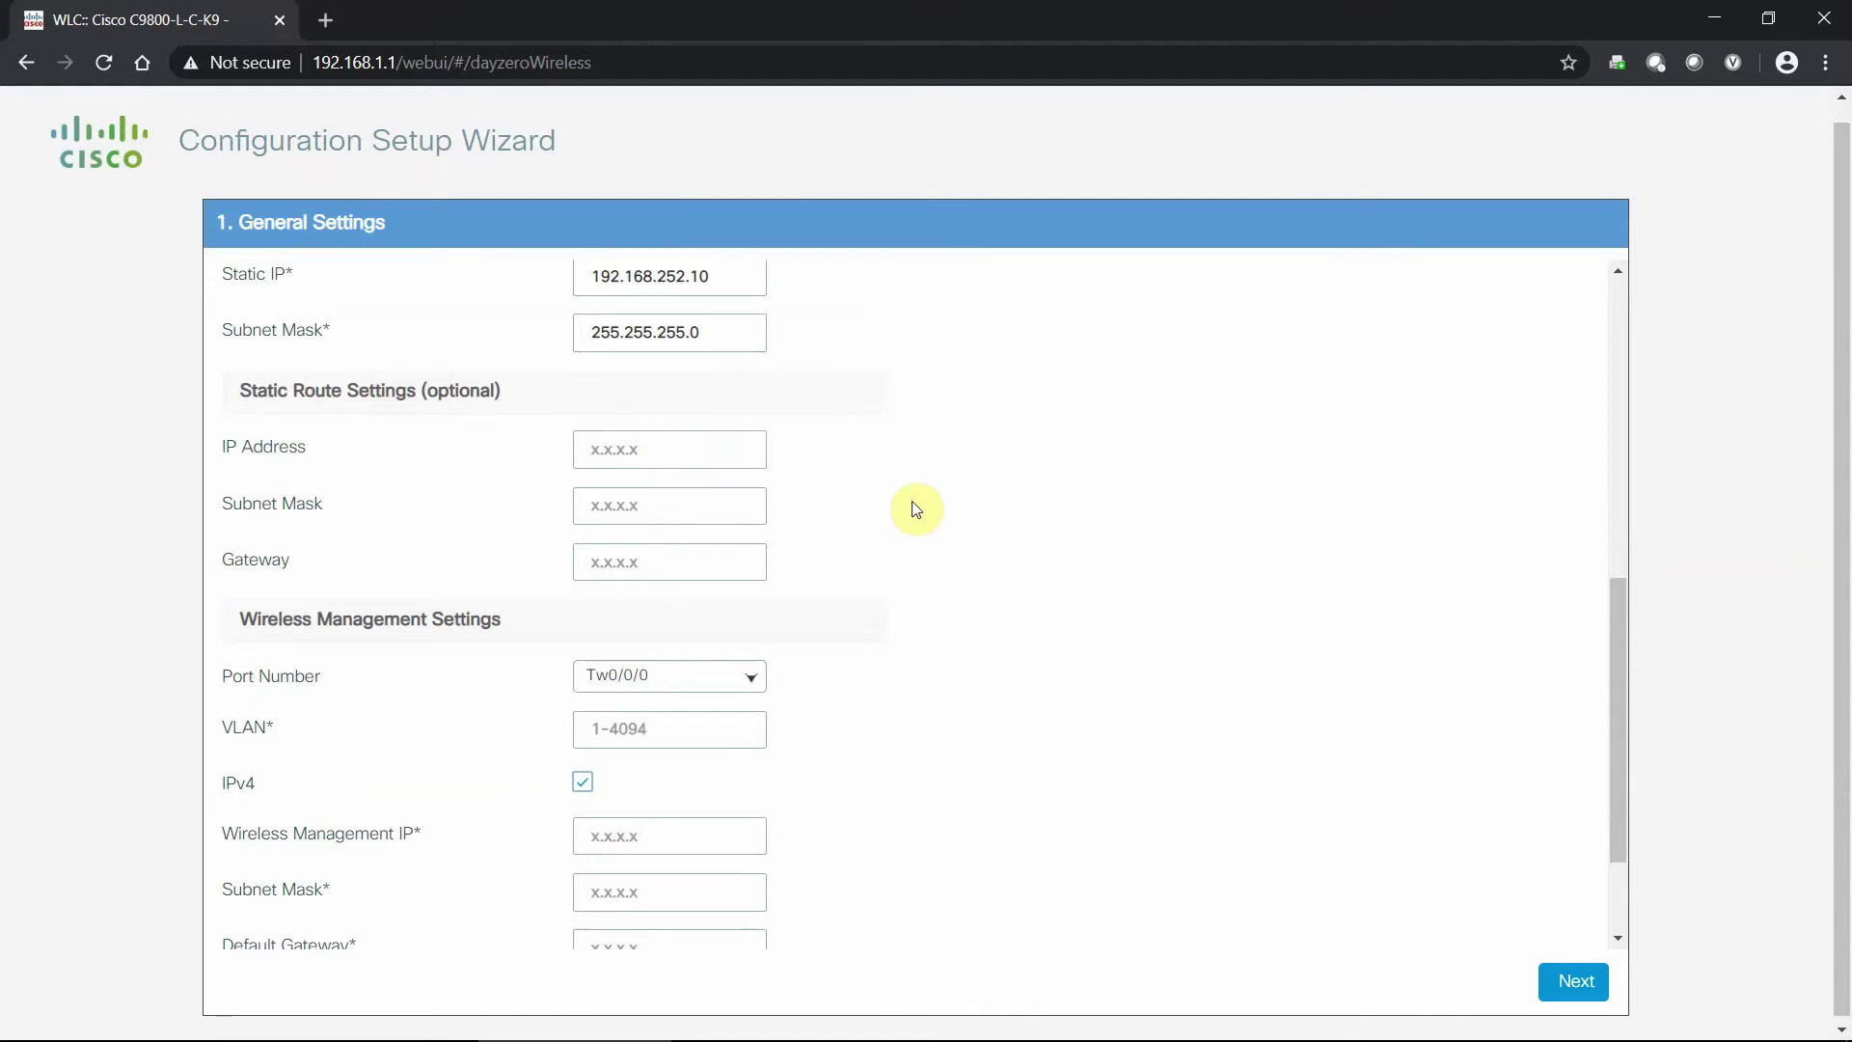
{"action": "scroll", "coordinate": [1061, 531], "scroll_direction": "down", "scroll_amount": 3}
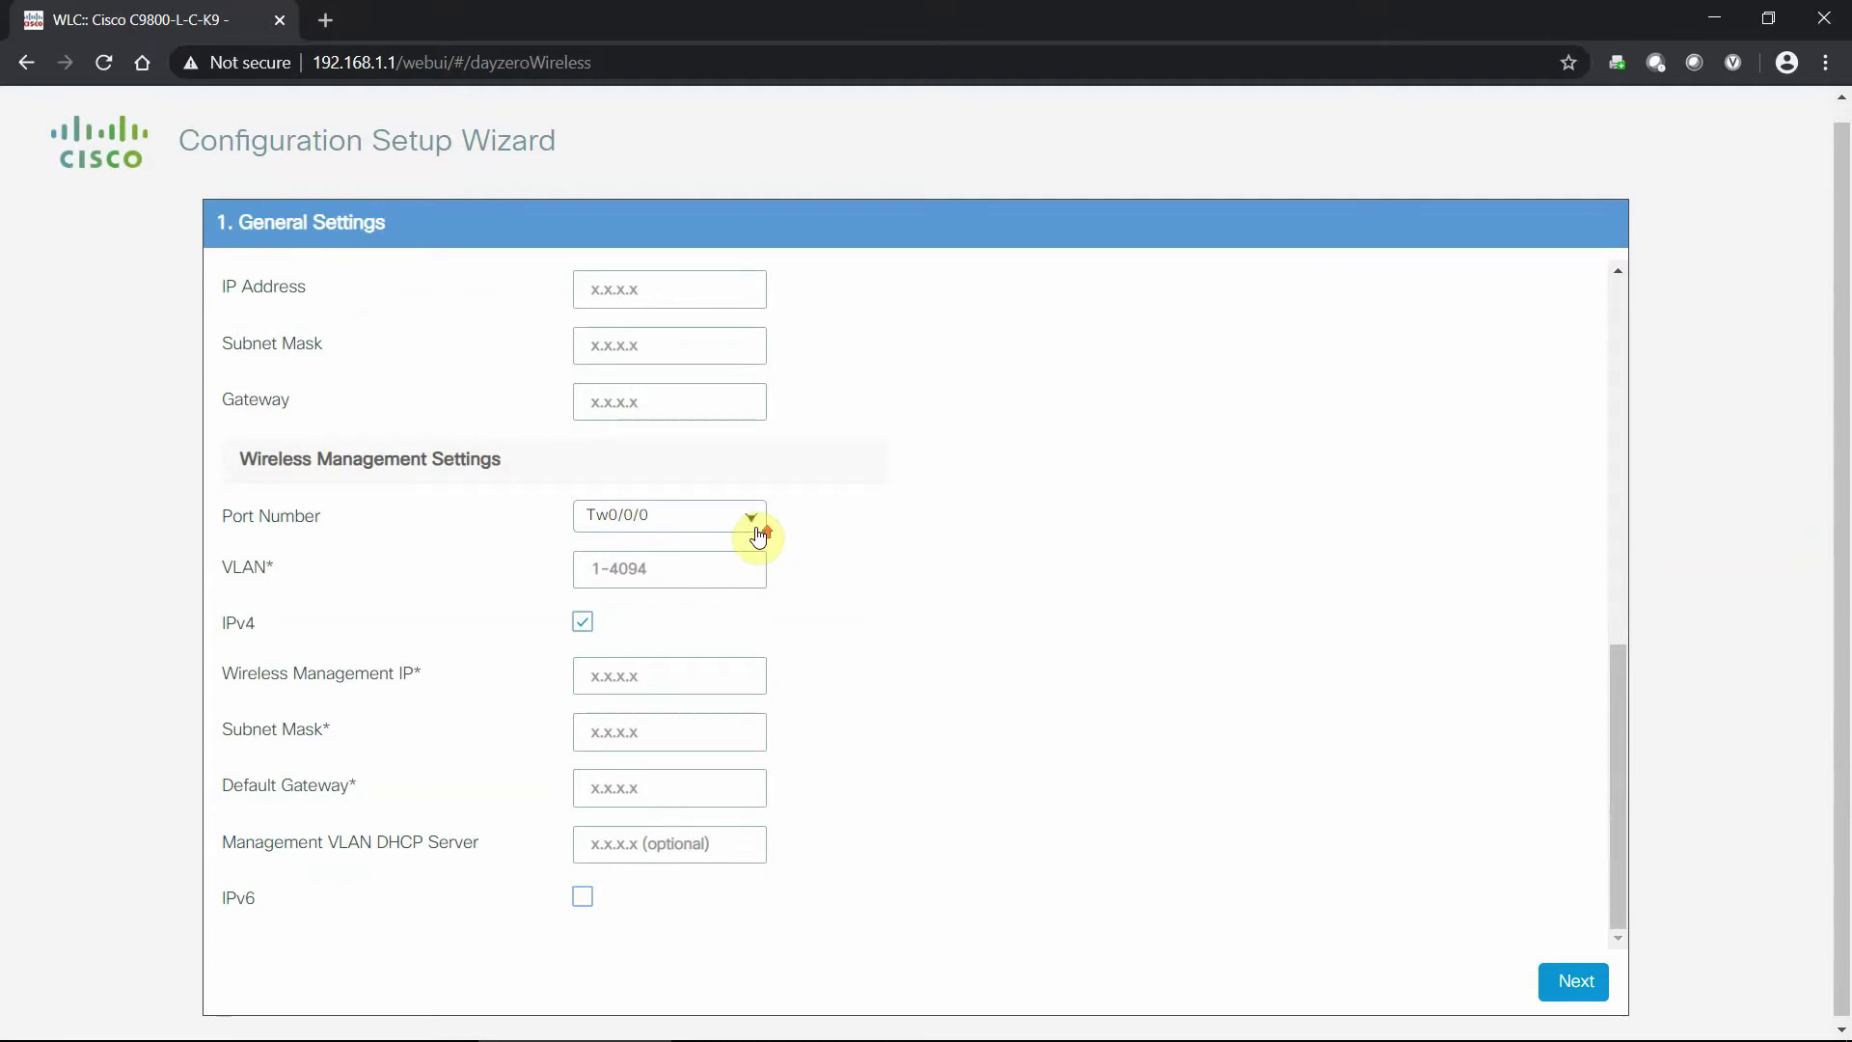
{"action": "scroll", "coordinate": [758, 536], "scroll_direction": "up", "scroll_amount": 4}
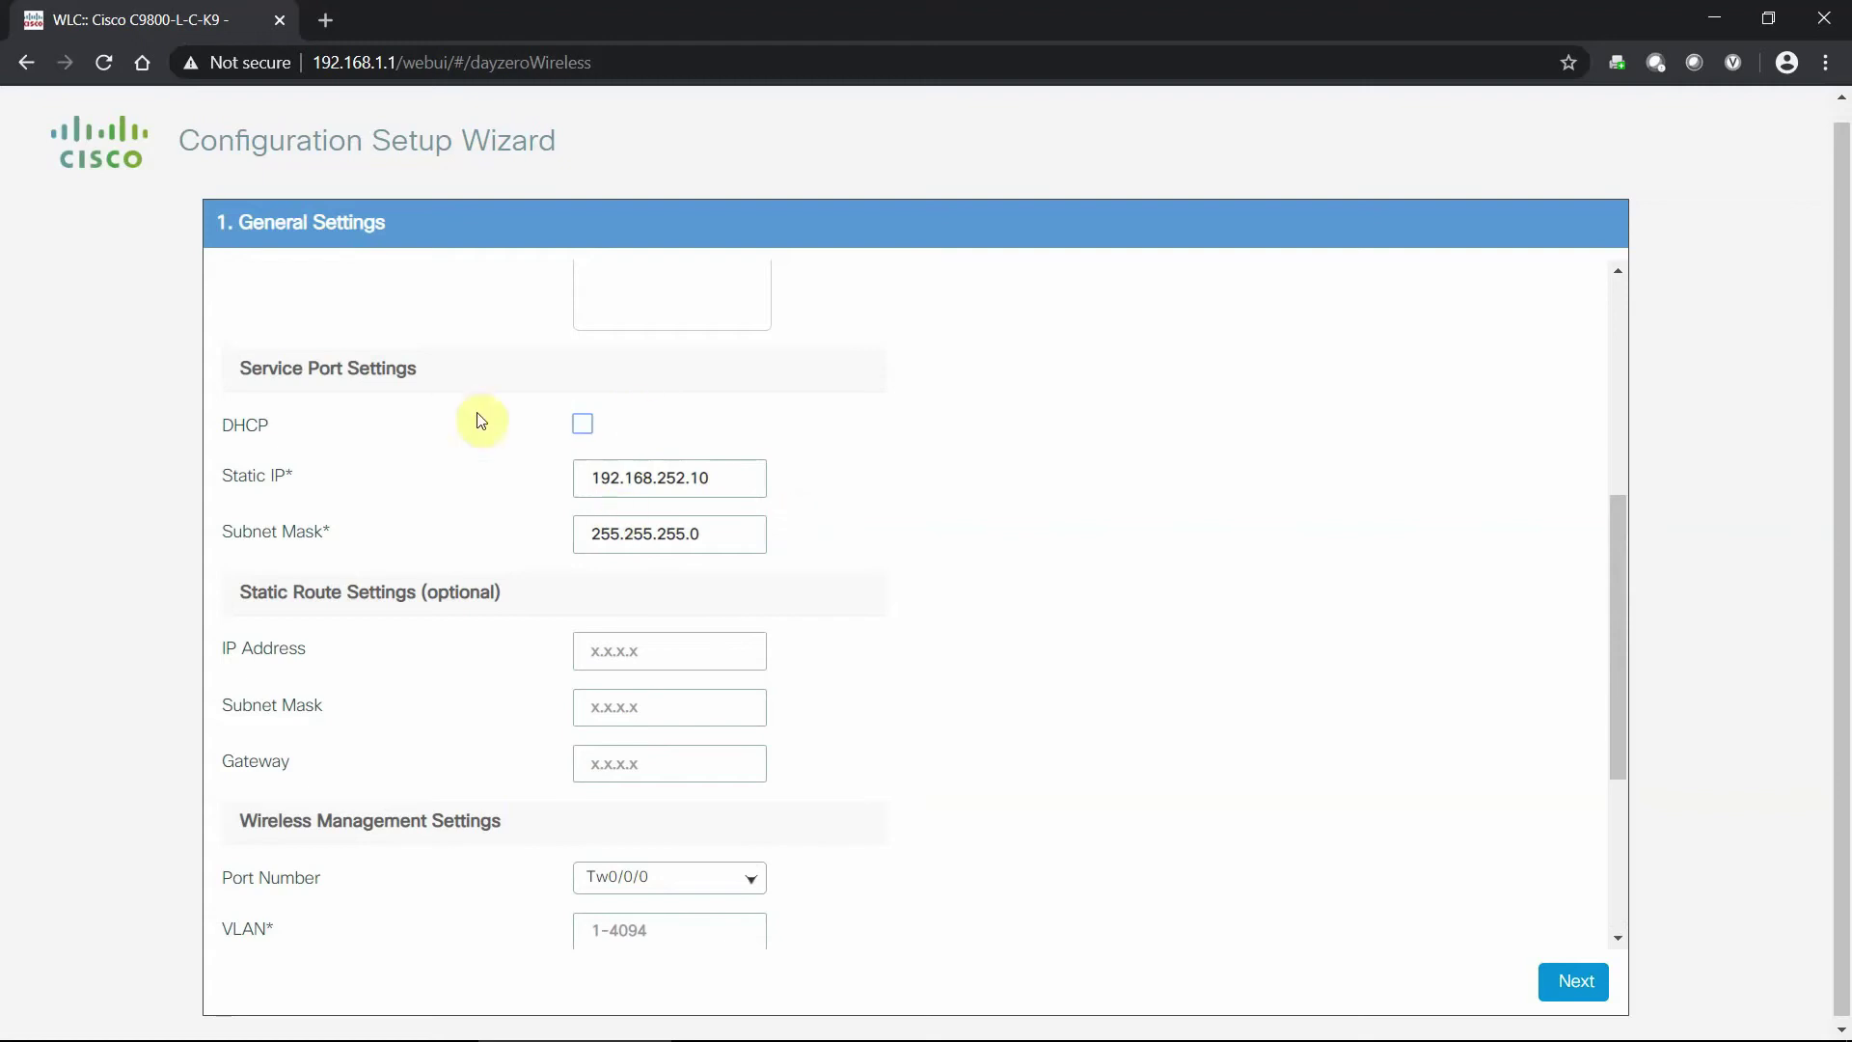
{"action": "scroll", "coordinate": [975, 583], "scroll_direction": "down", "scroll_amount": 4}
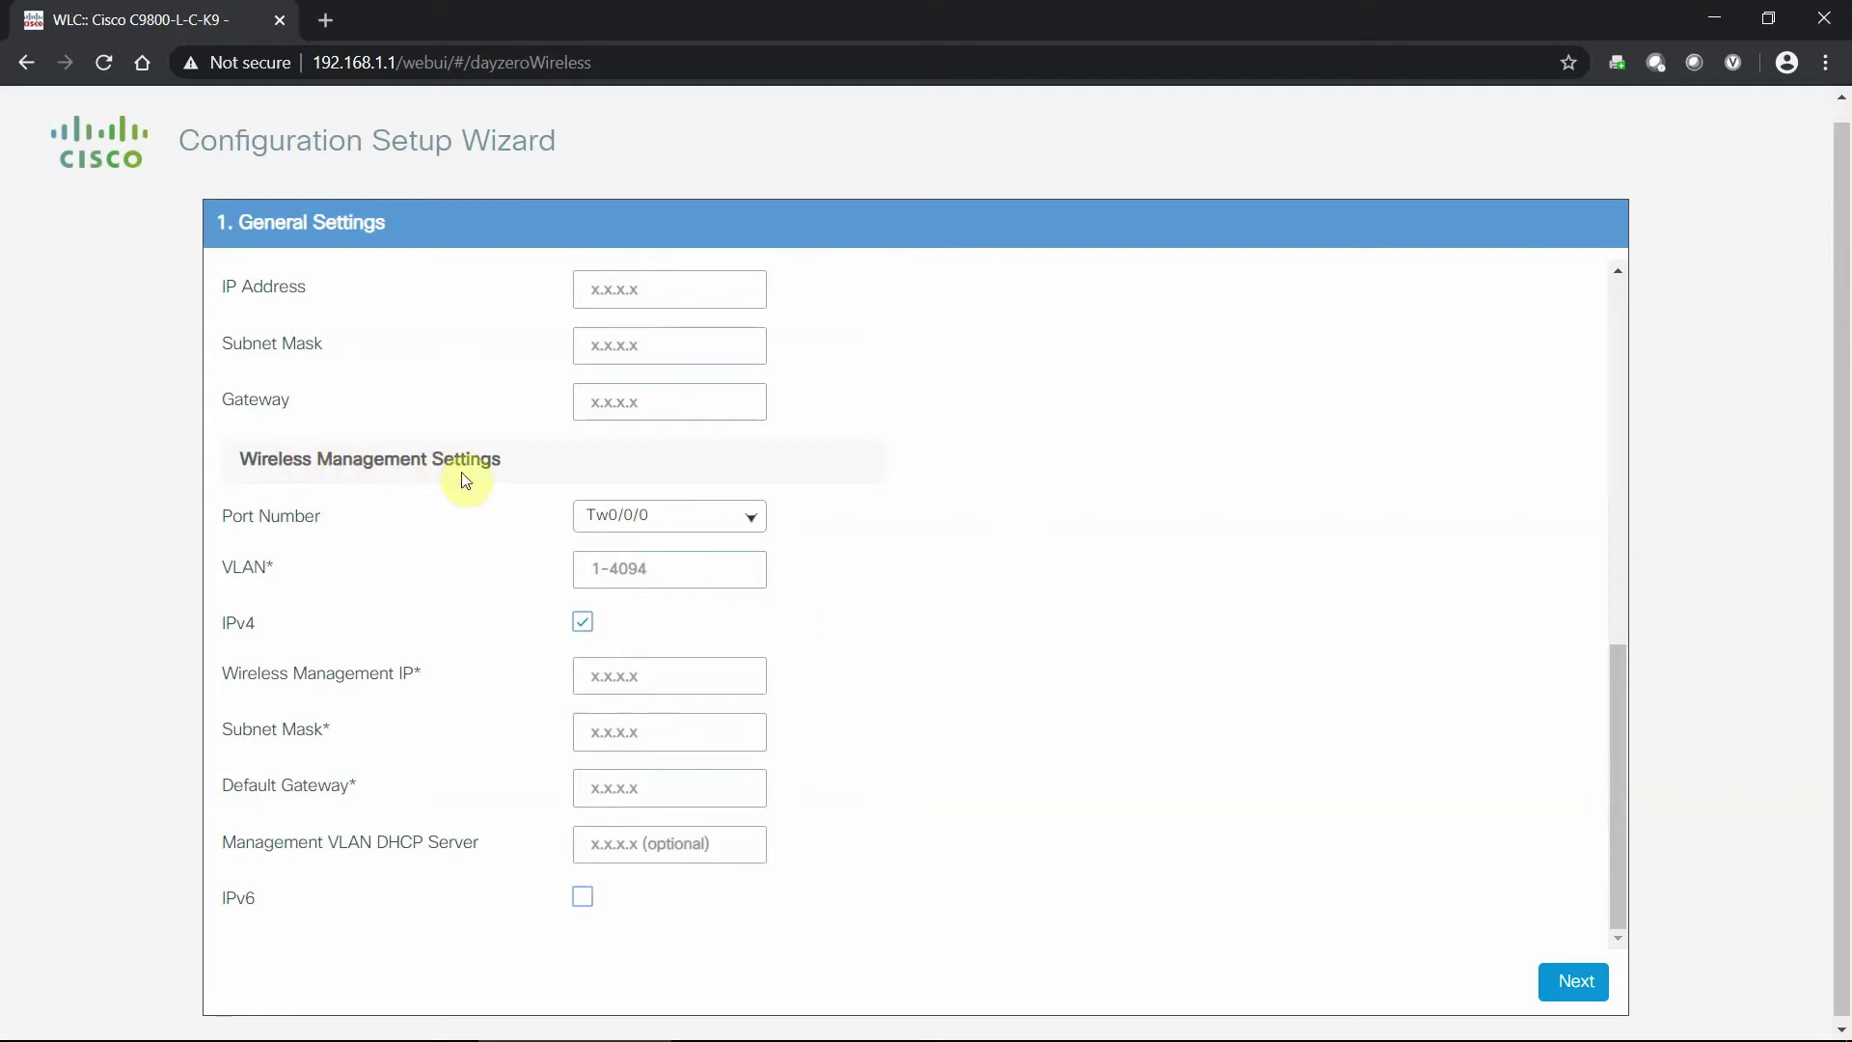
Put wireless management on port Te0/1/0 with VLAN 100.
{"action": "left_click", "coordinate": [752, 519]}
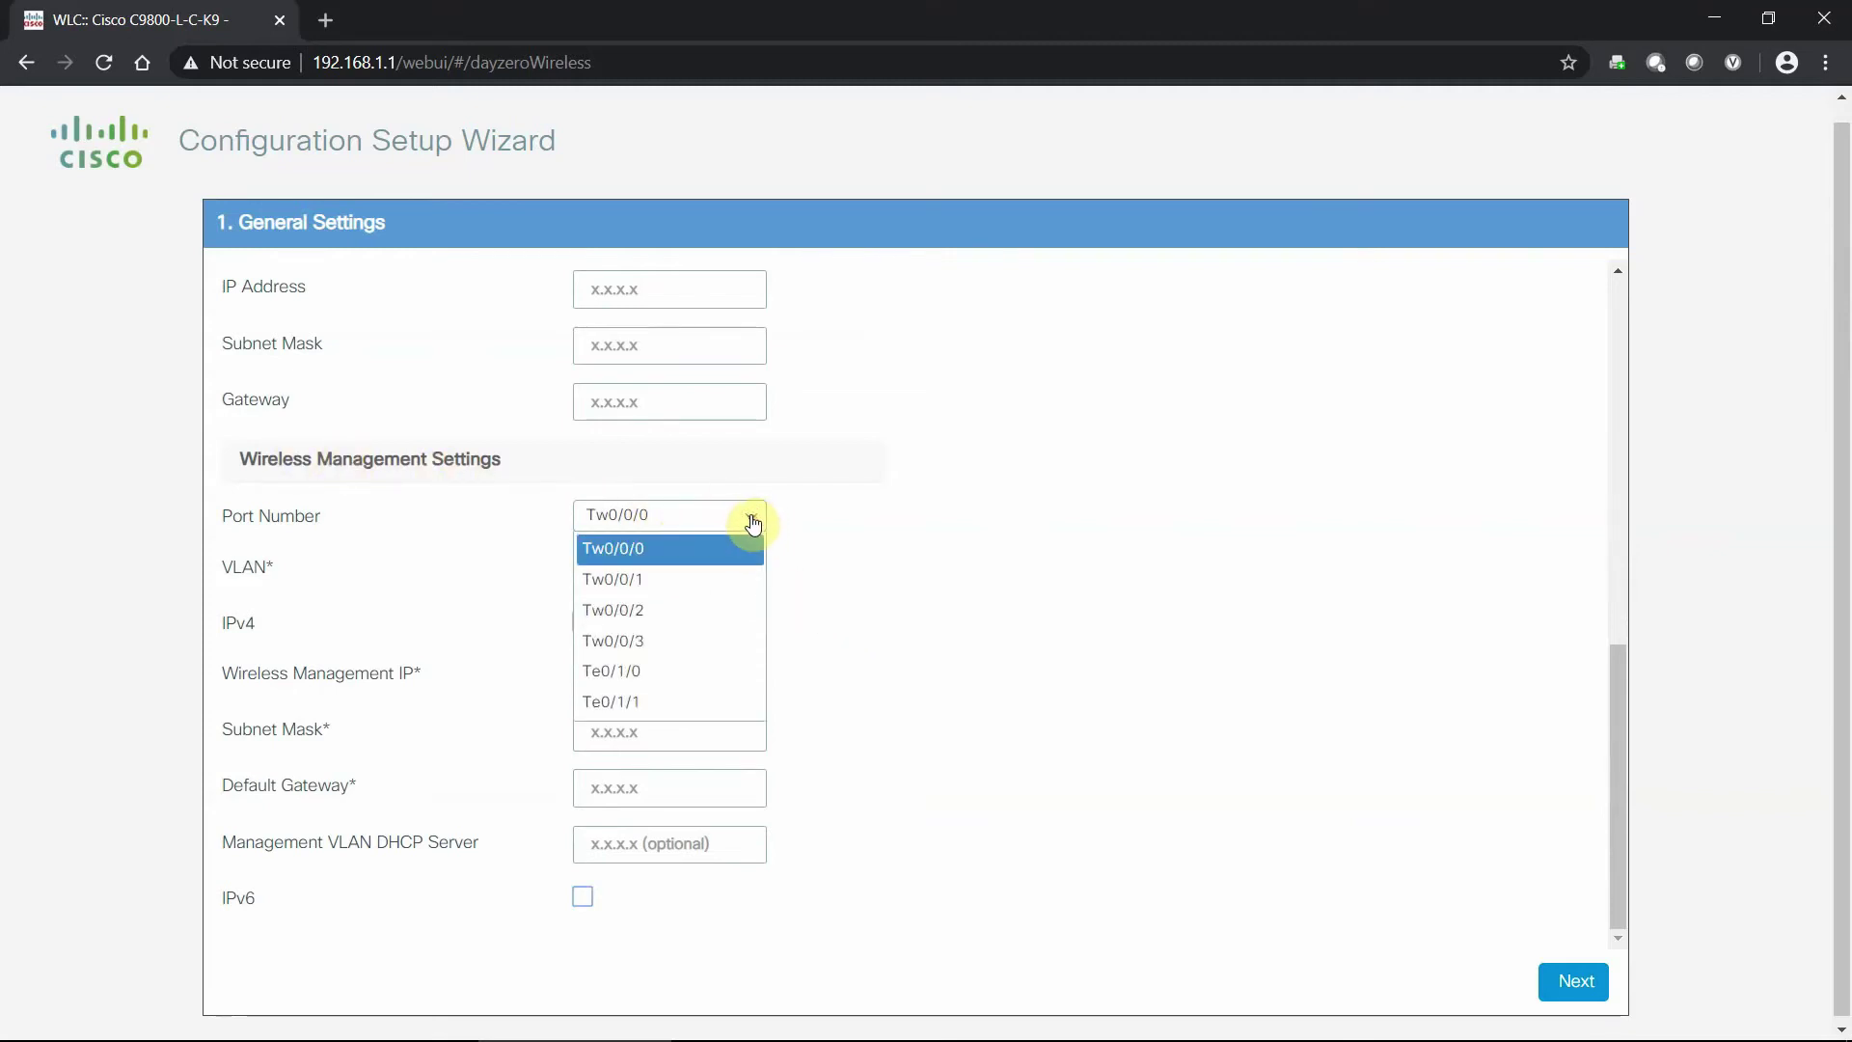
{"action": "left_click", "coordinate": [641, 672]}
{"action": "left_click", "coordinate": [621, 575]}
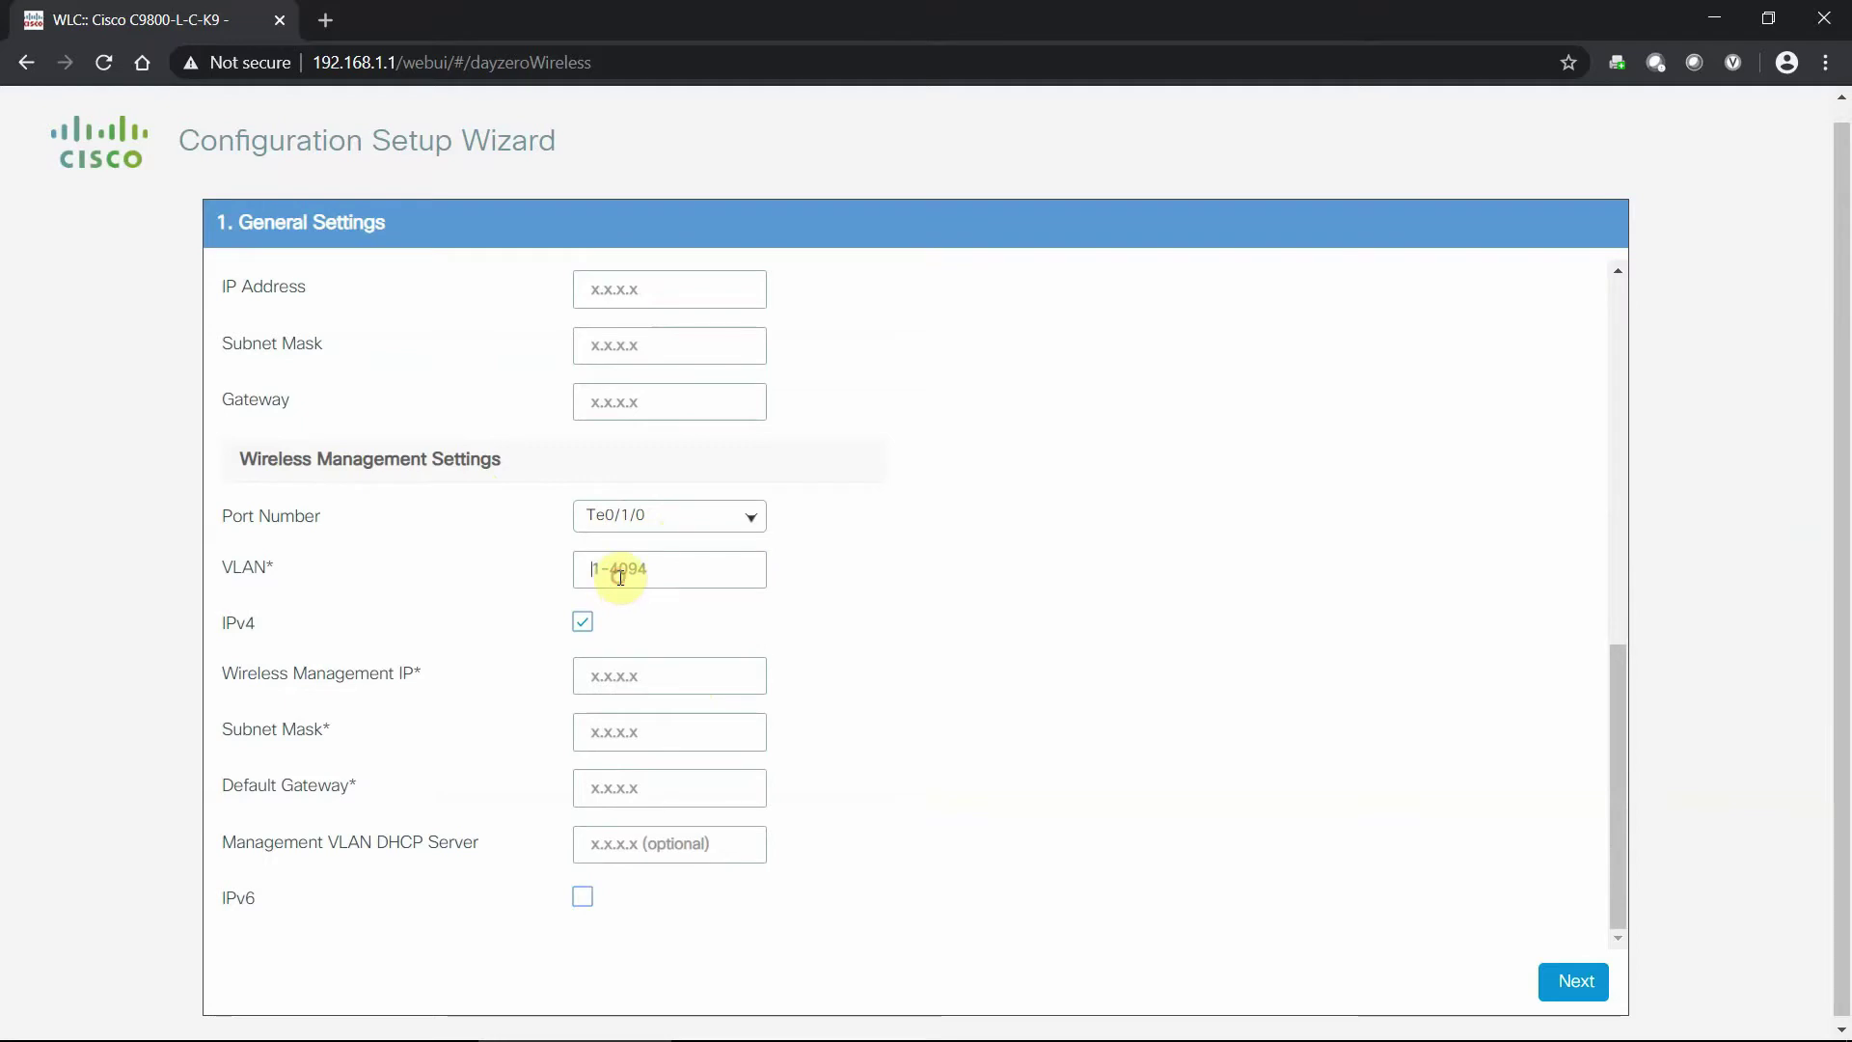
{"action": "type", "text": "10"}
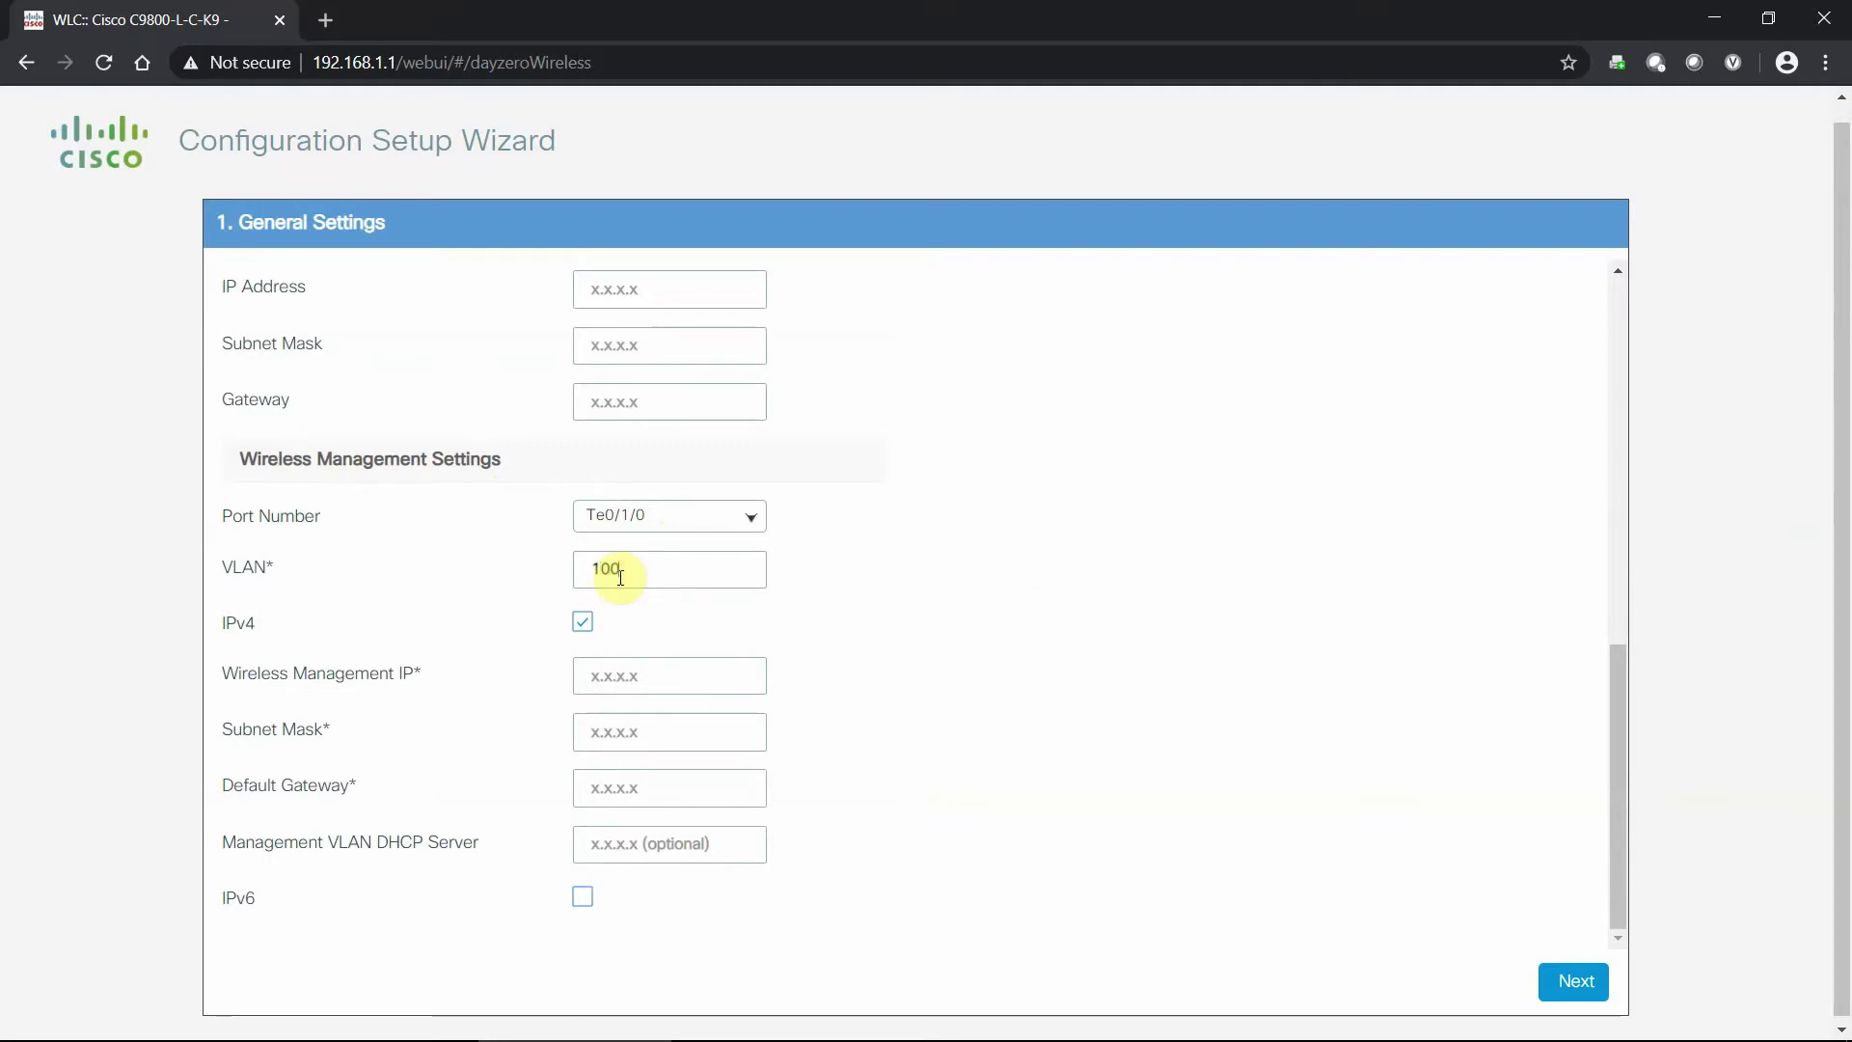
{"action": "type", "text": "0"}
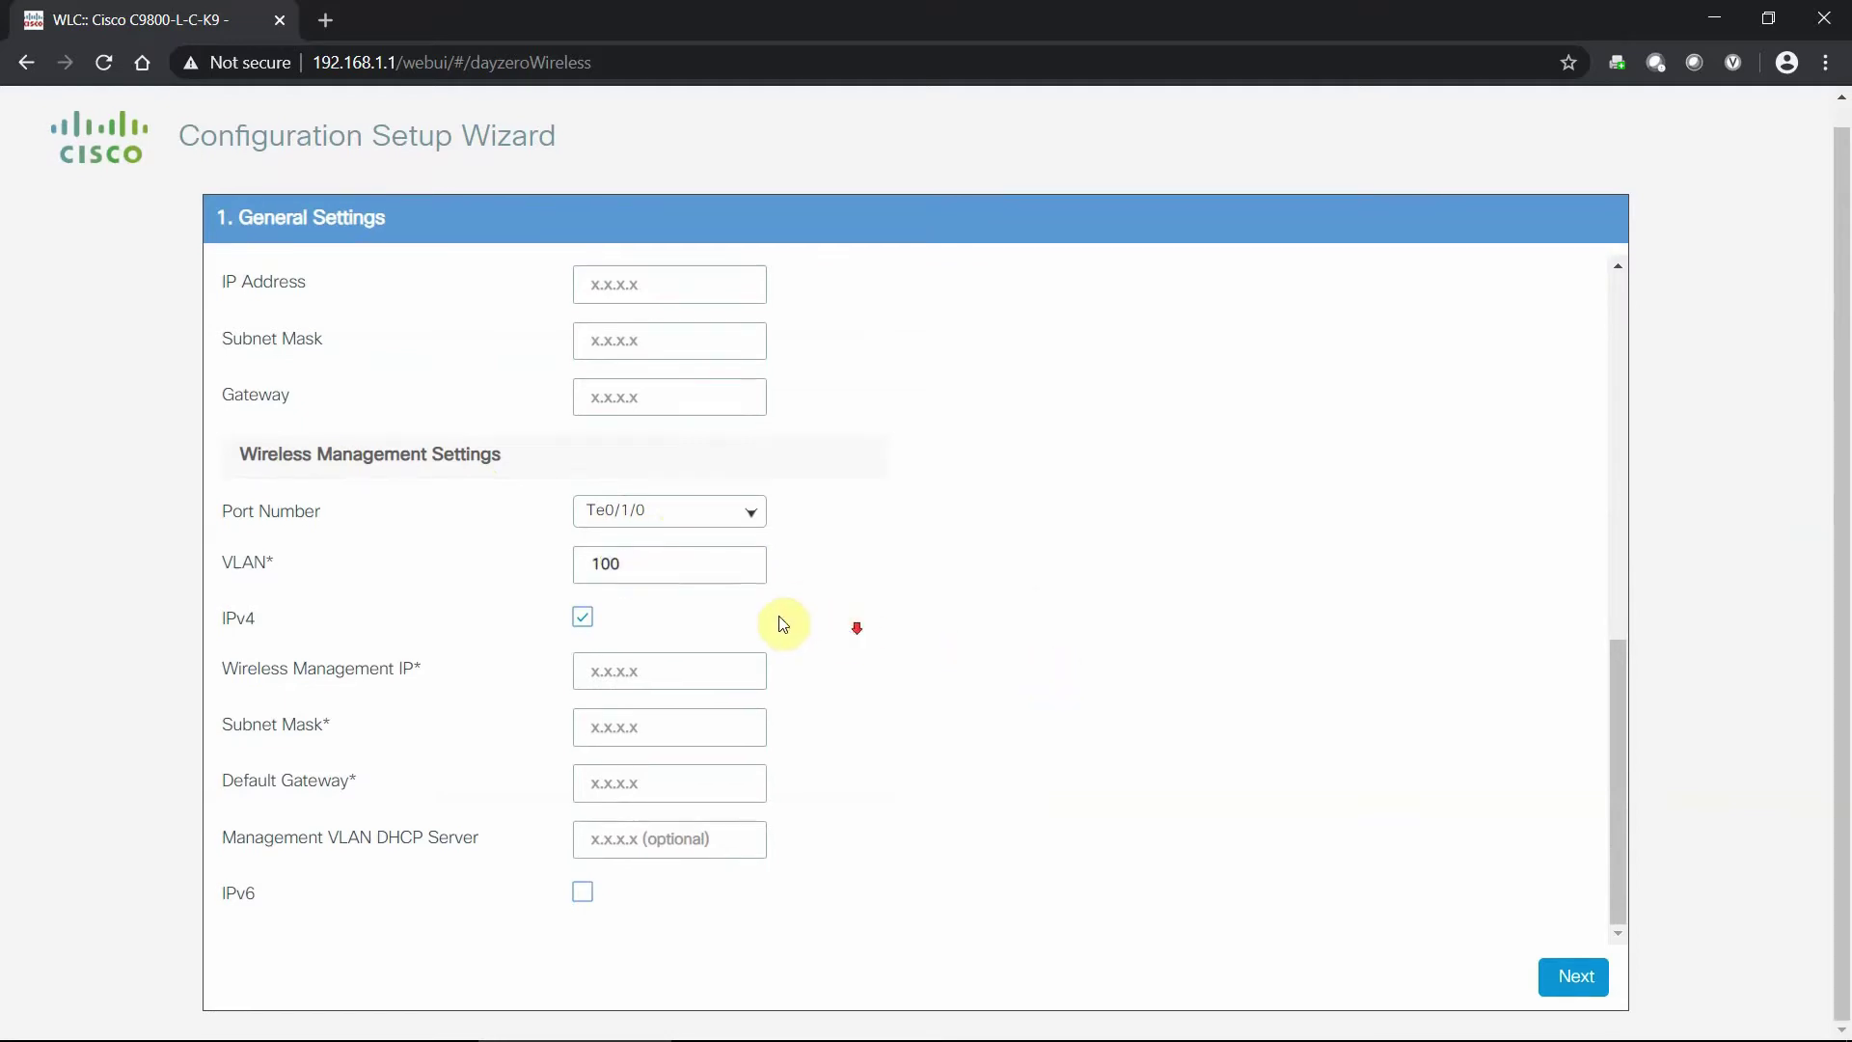
Give wireless management address 10.128.100.10, mask 255.255.255.0 and gateway 10.128.100.1.
{"action": "left_click", "coordinate": [682, 668]}
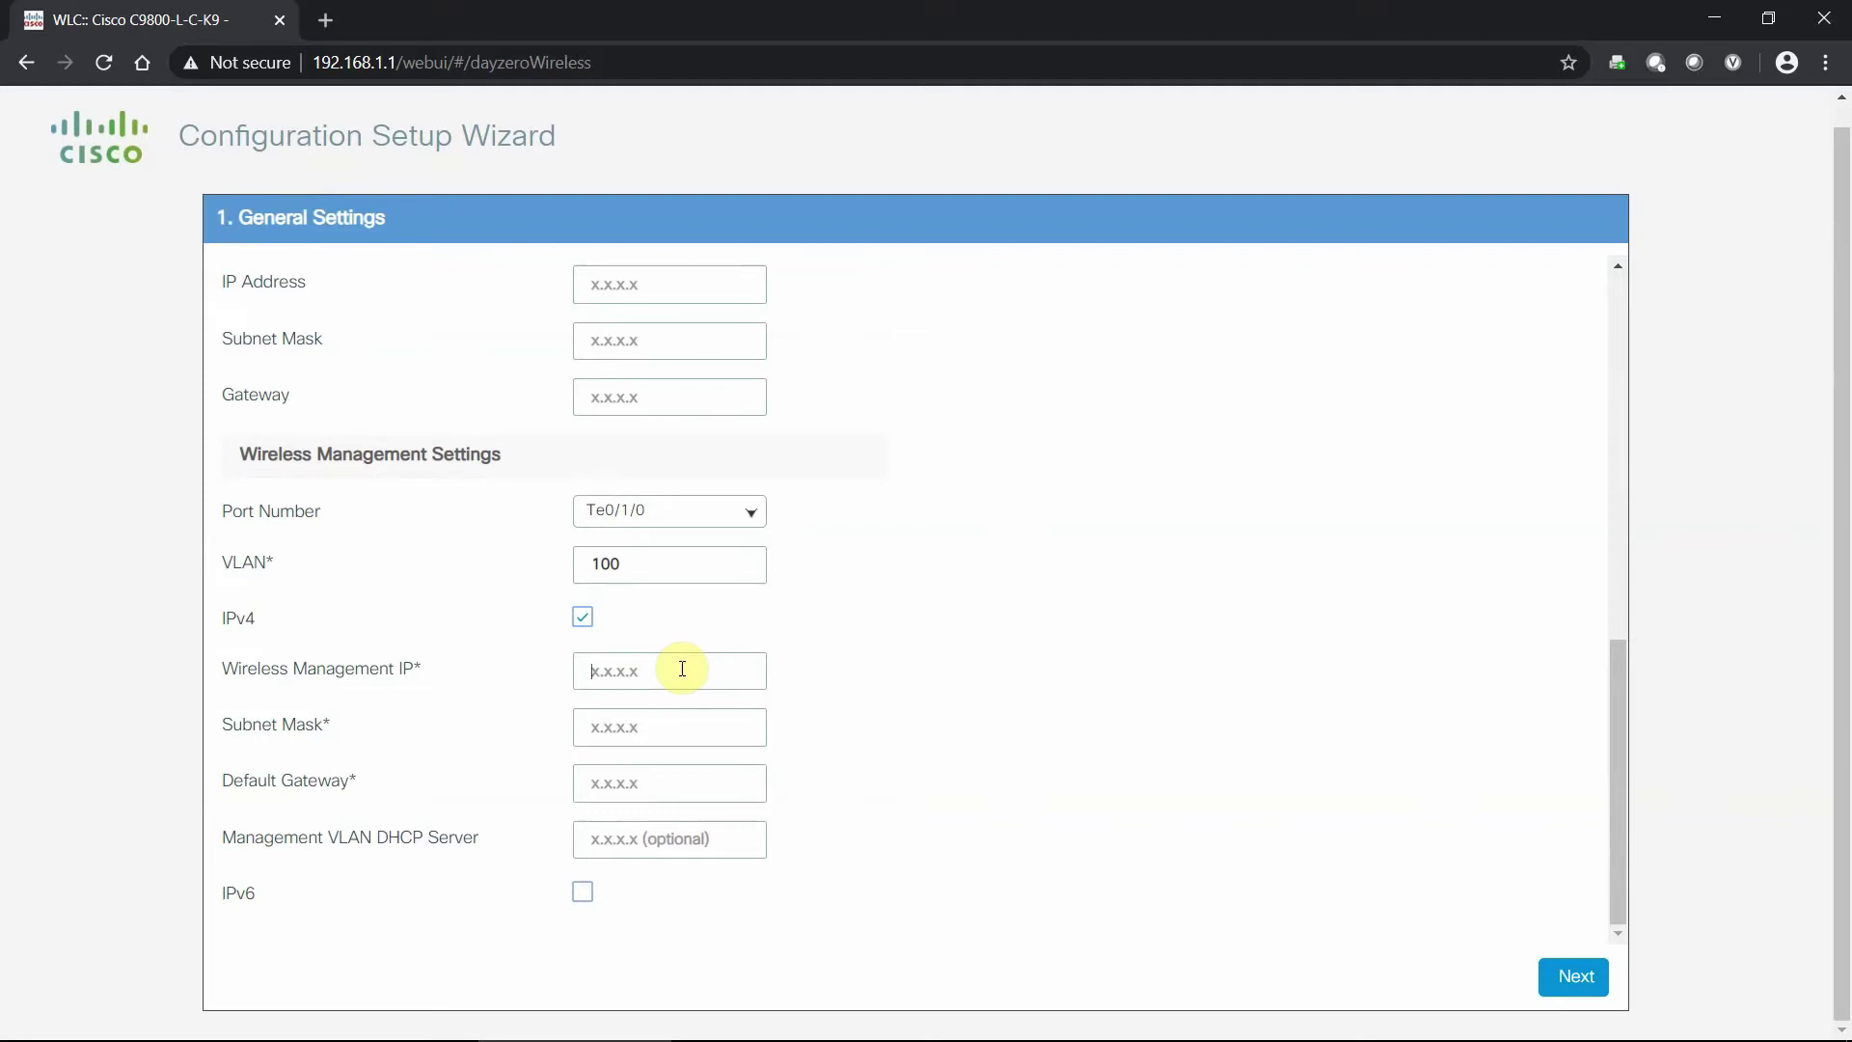
{"action": "type", "text": "10.128.100.10"}
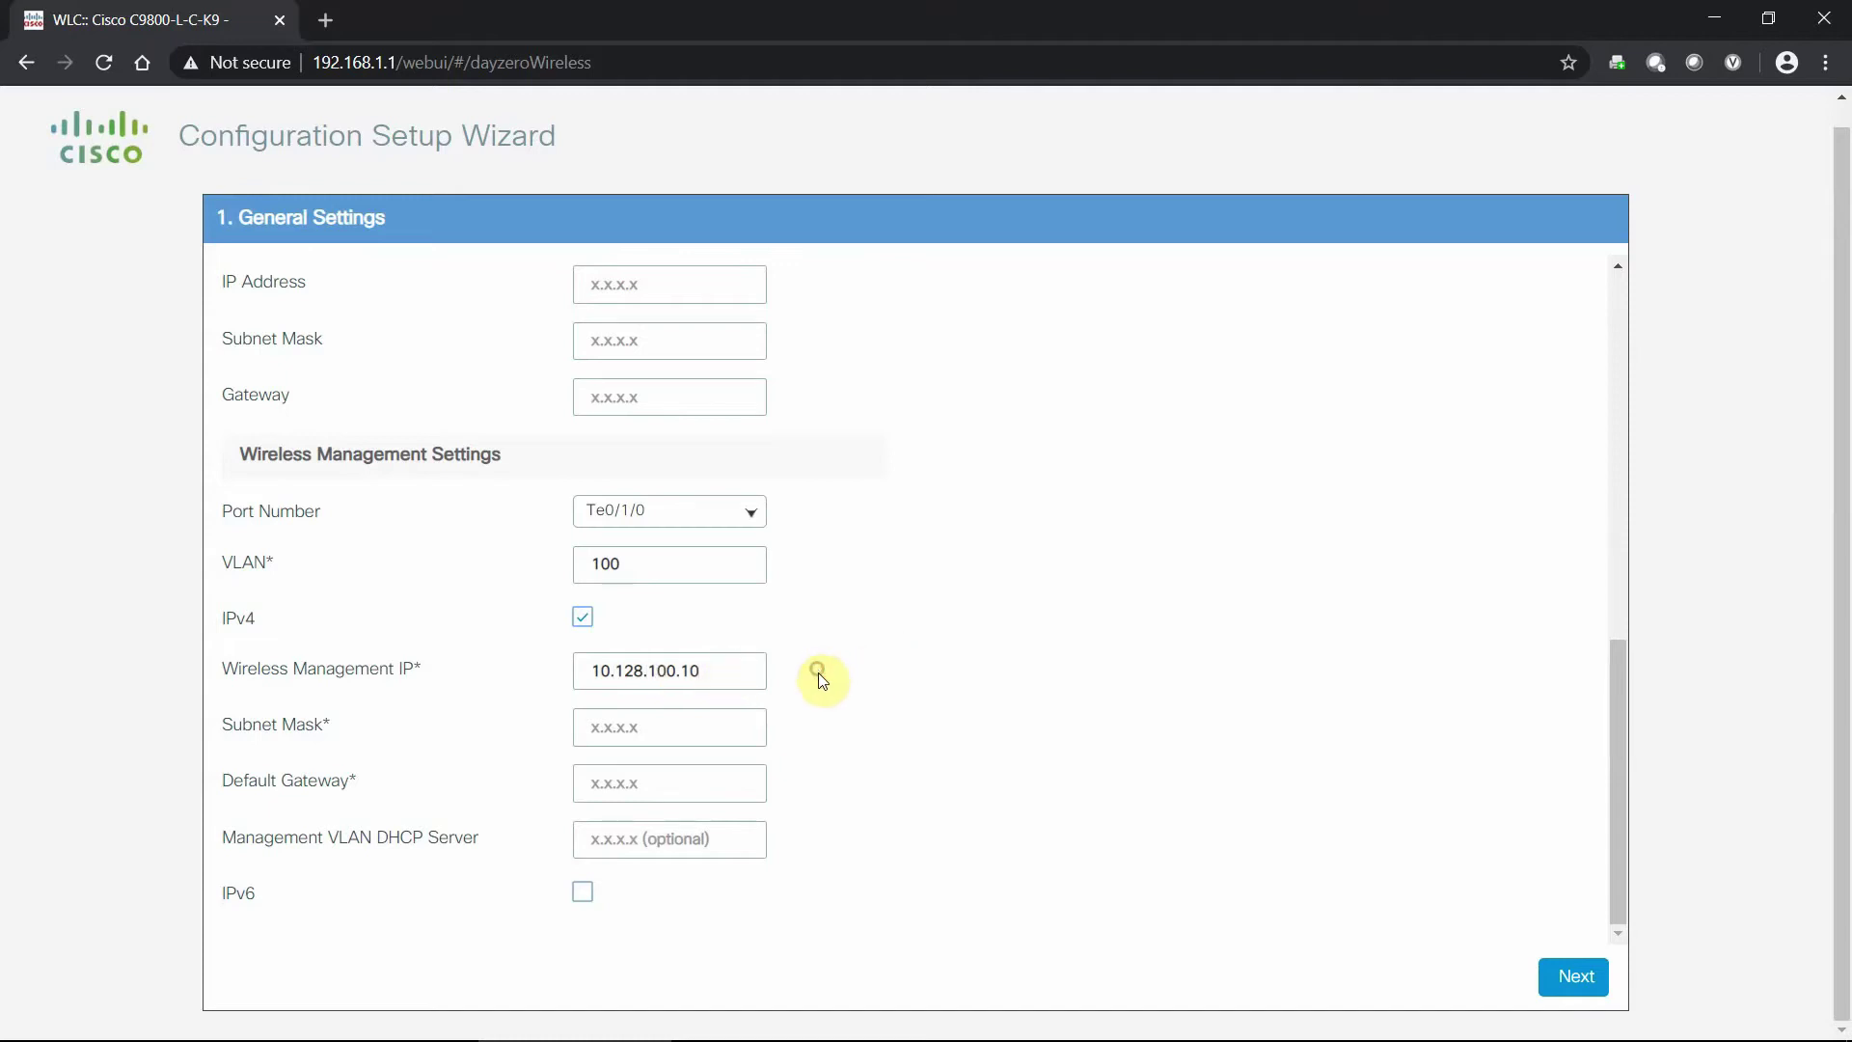
{"action": "type", "text": "25"}
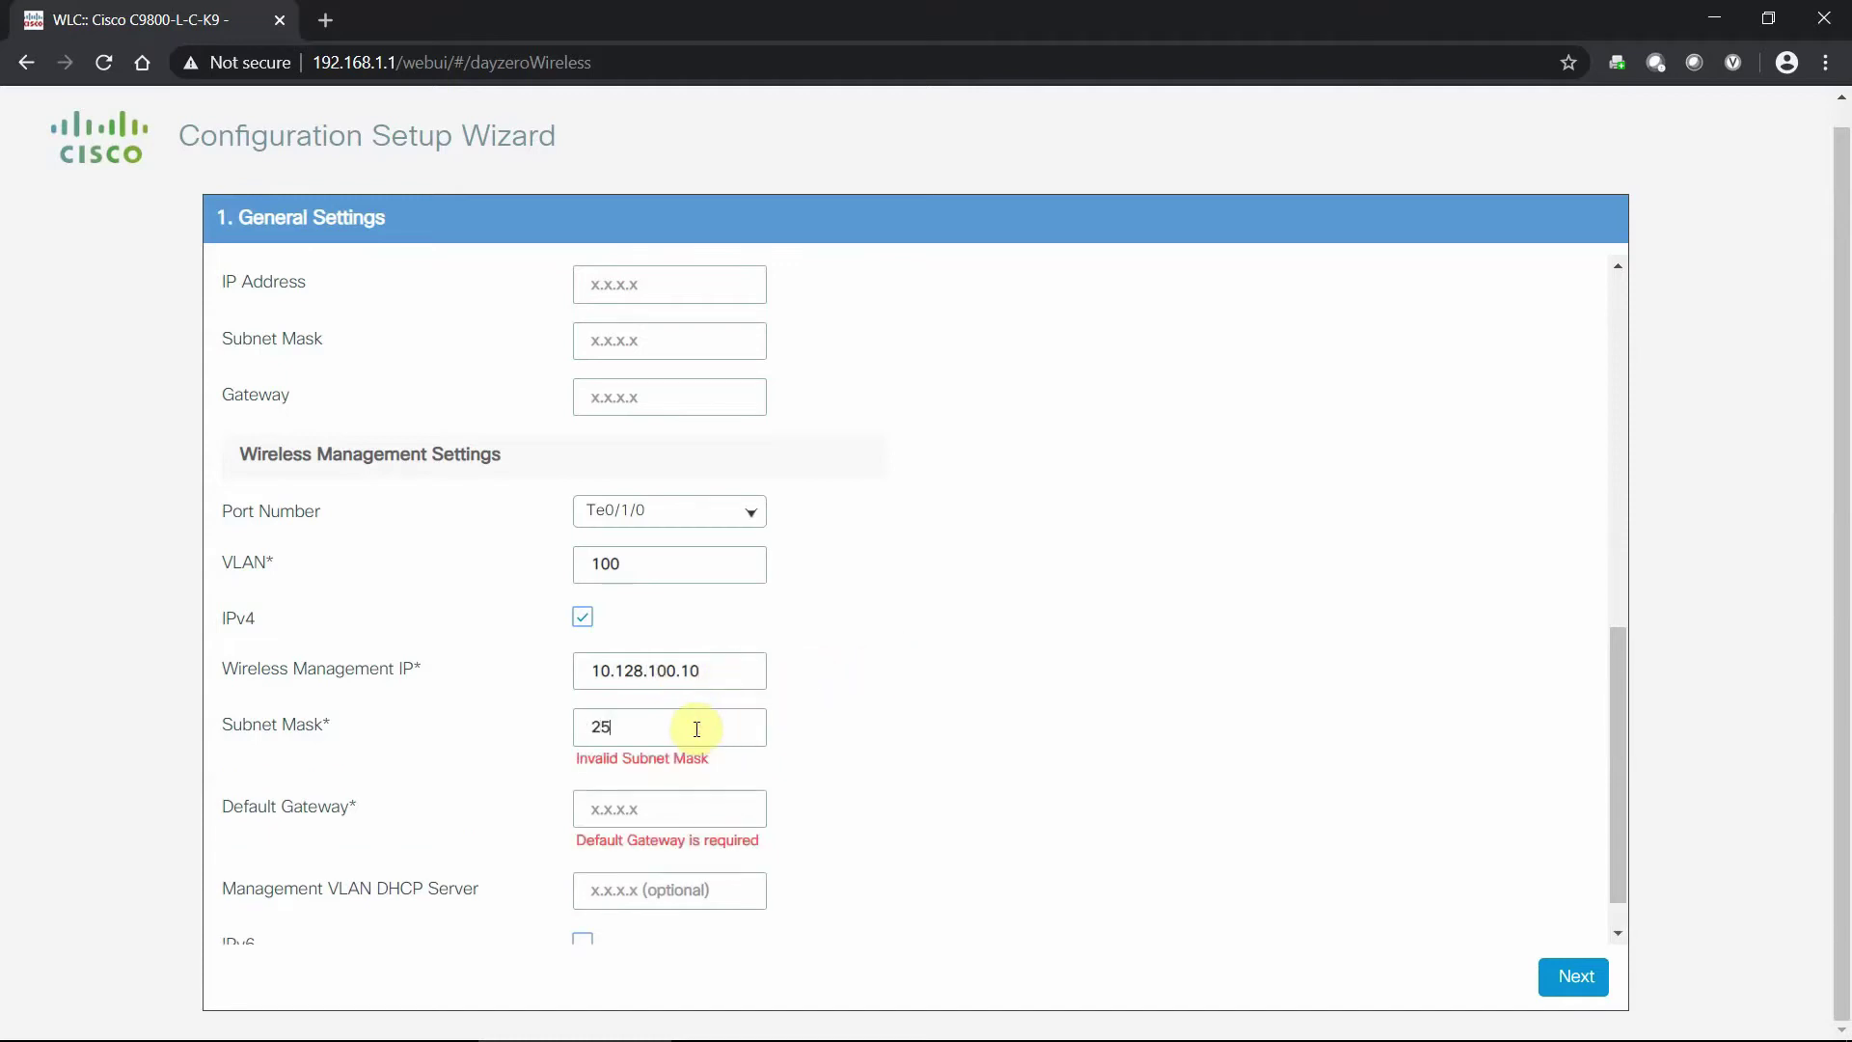
{"action": "type", "text": "5.255.255.0"}
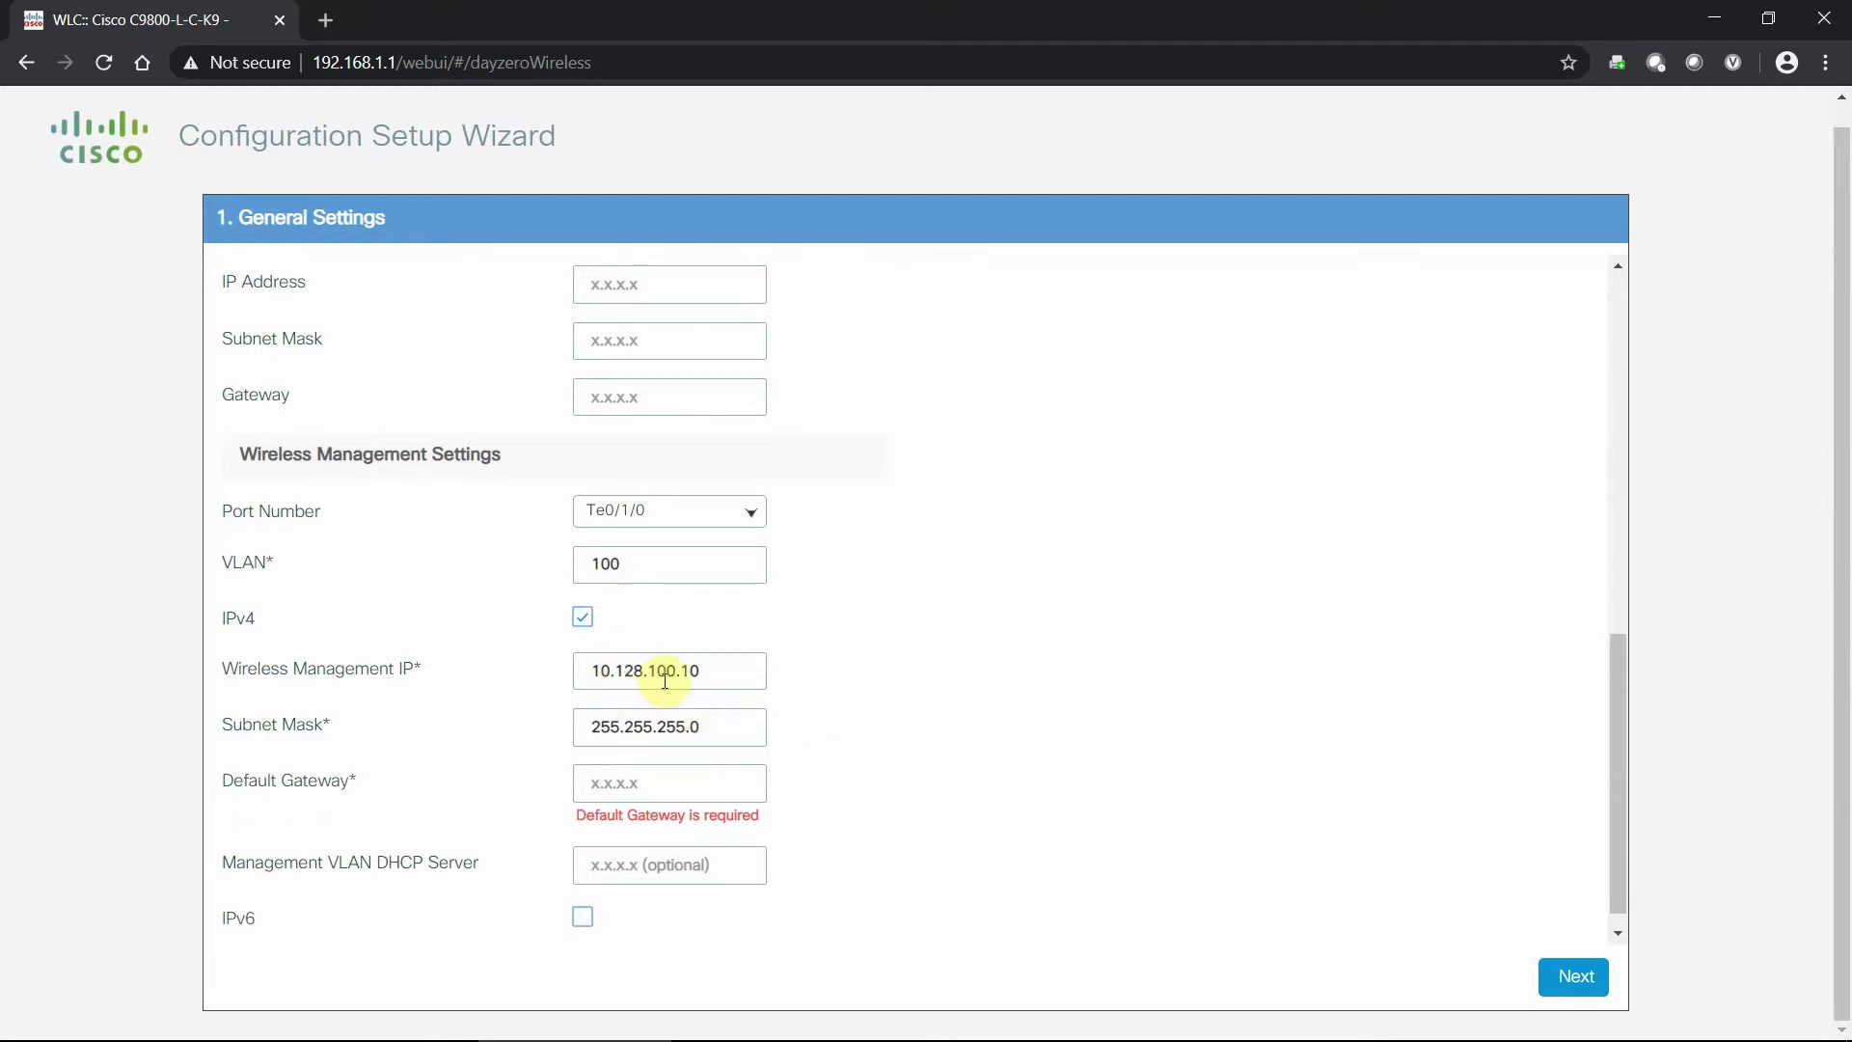
{"action": "left_click", "coordinate": [653, 785]}
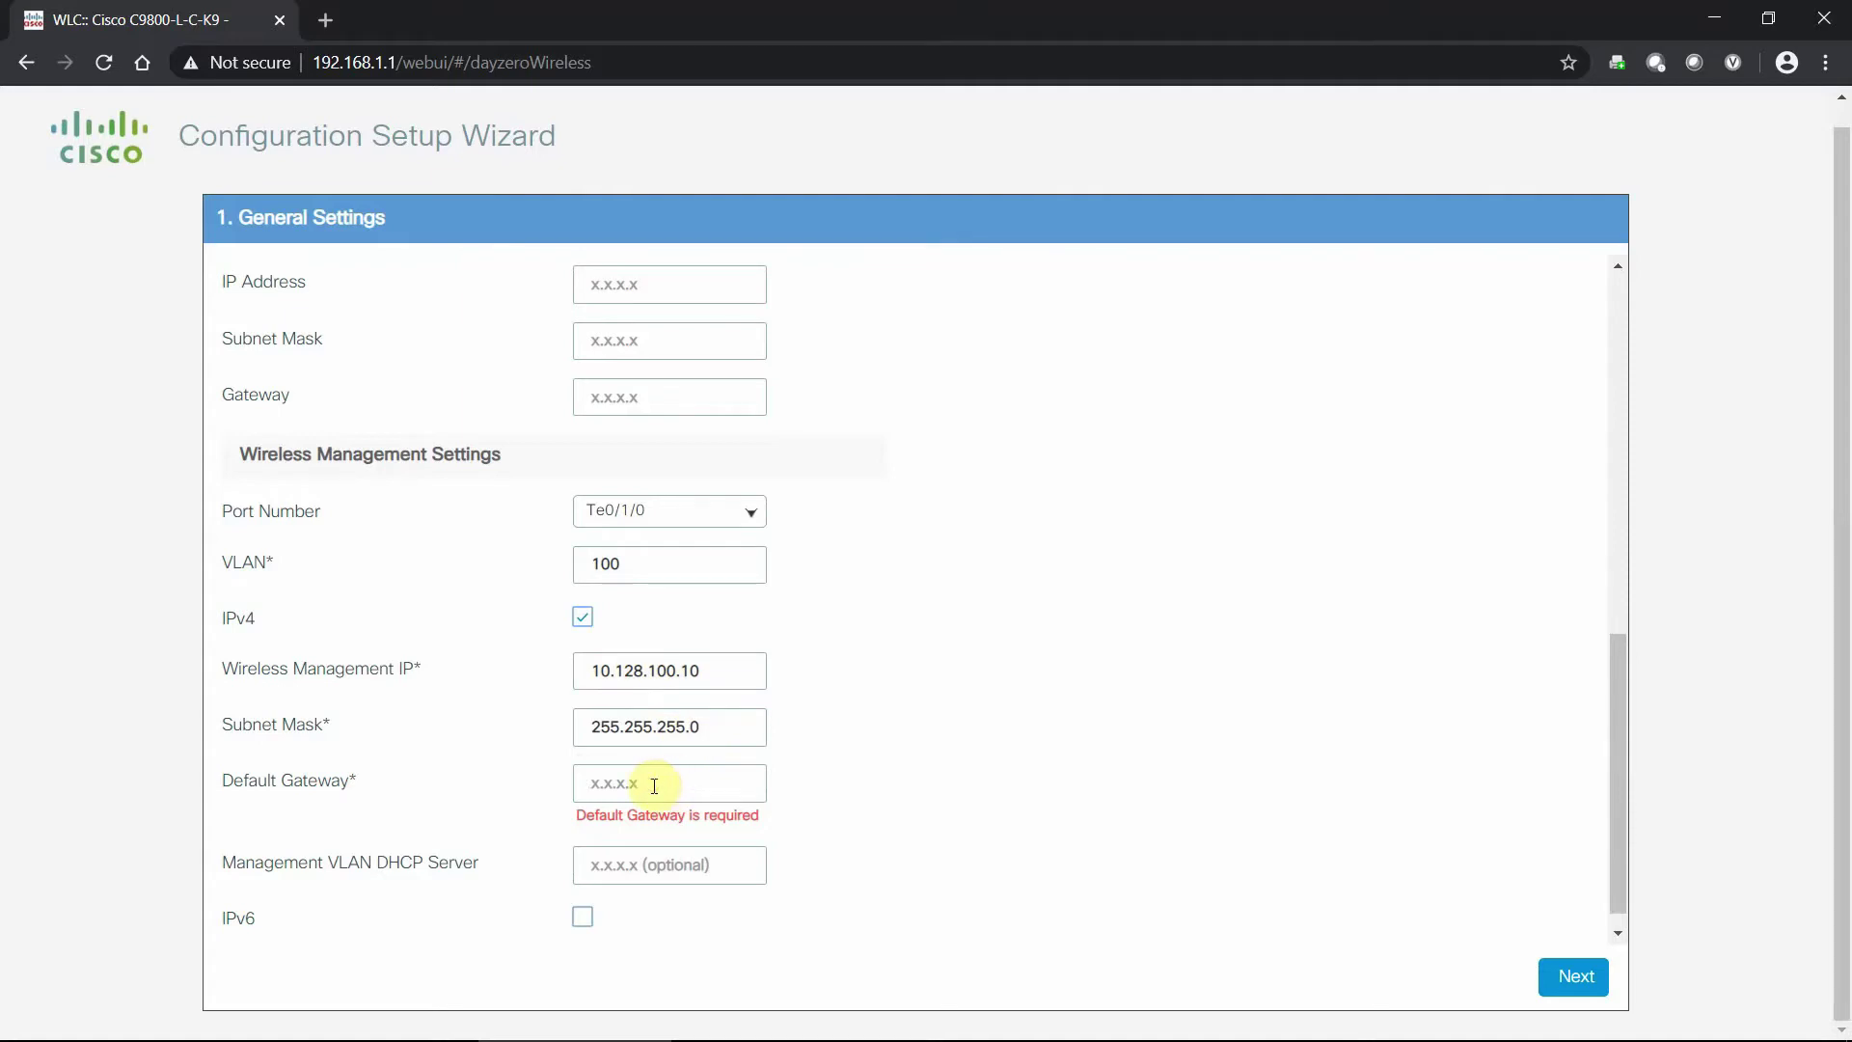
{"action": "type", "text": "10.128.100.1"}
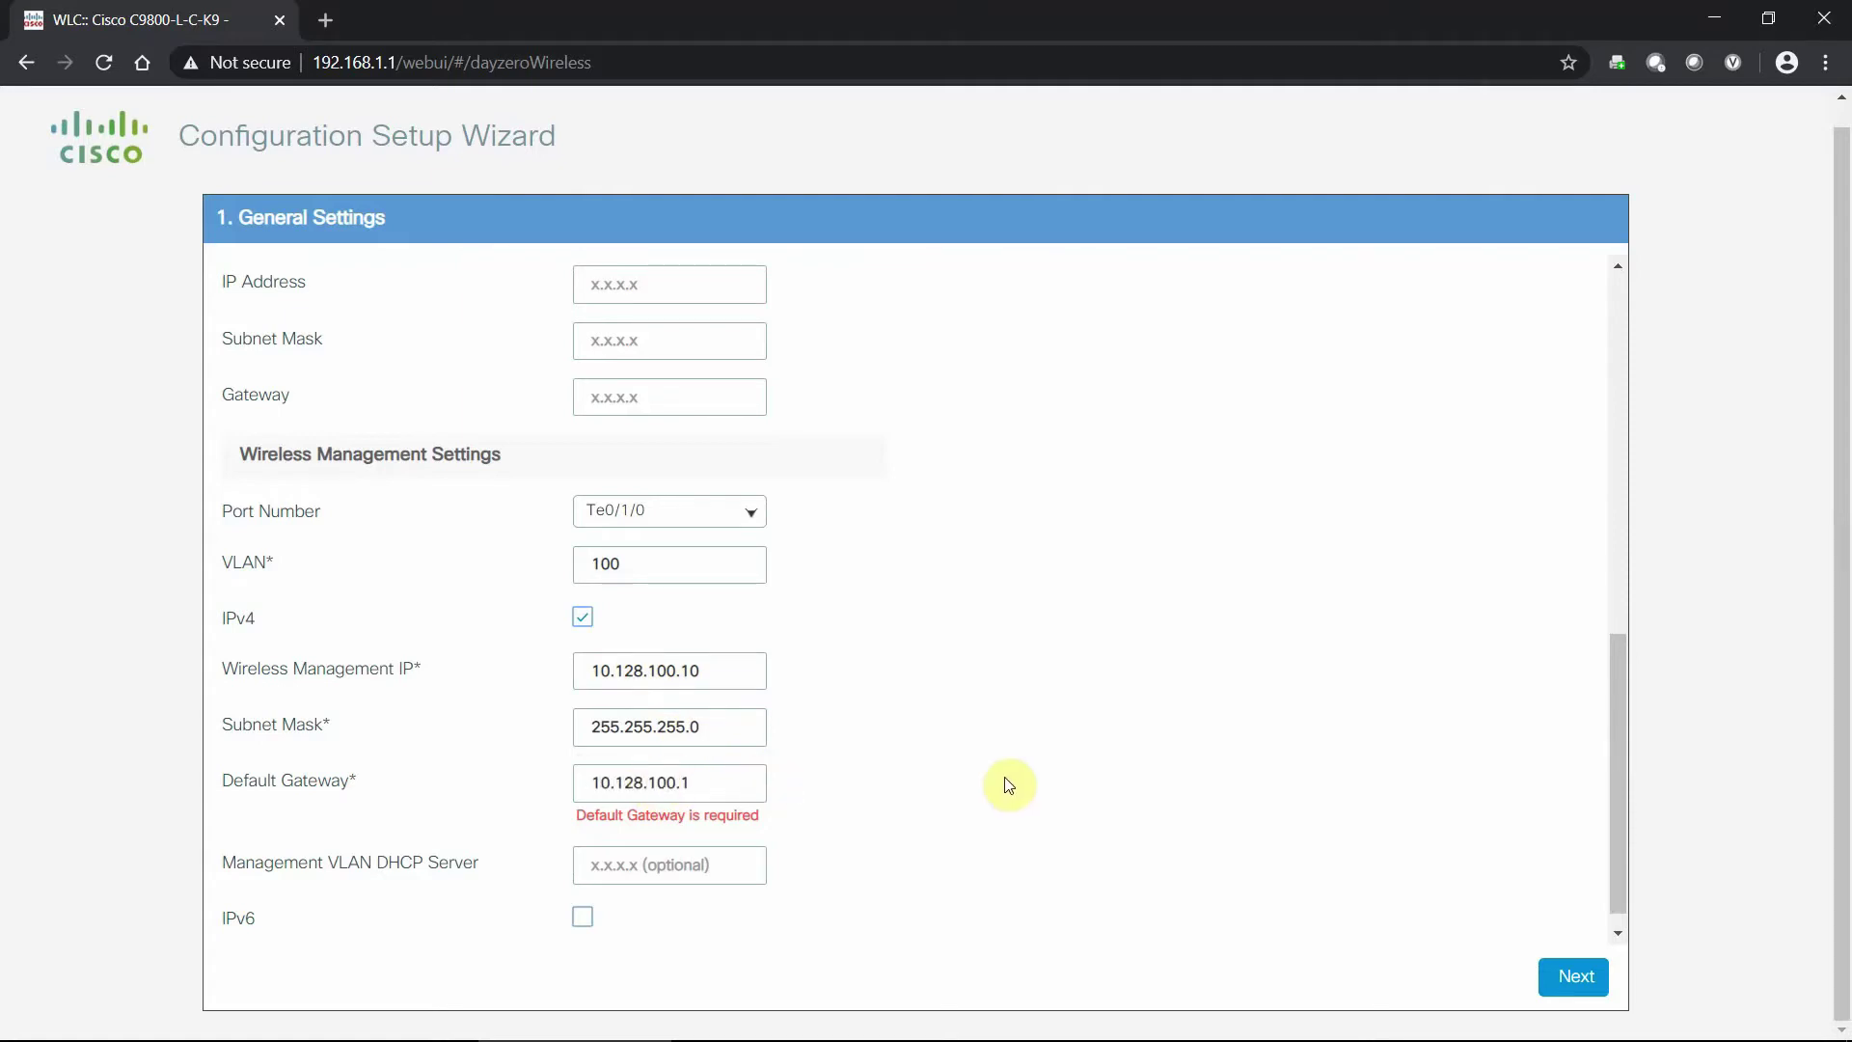
{"action": "left_click", "coordinate": [999, 779]}
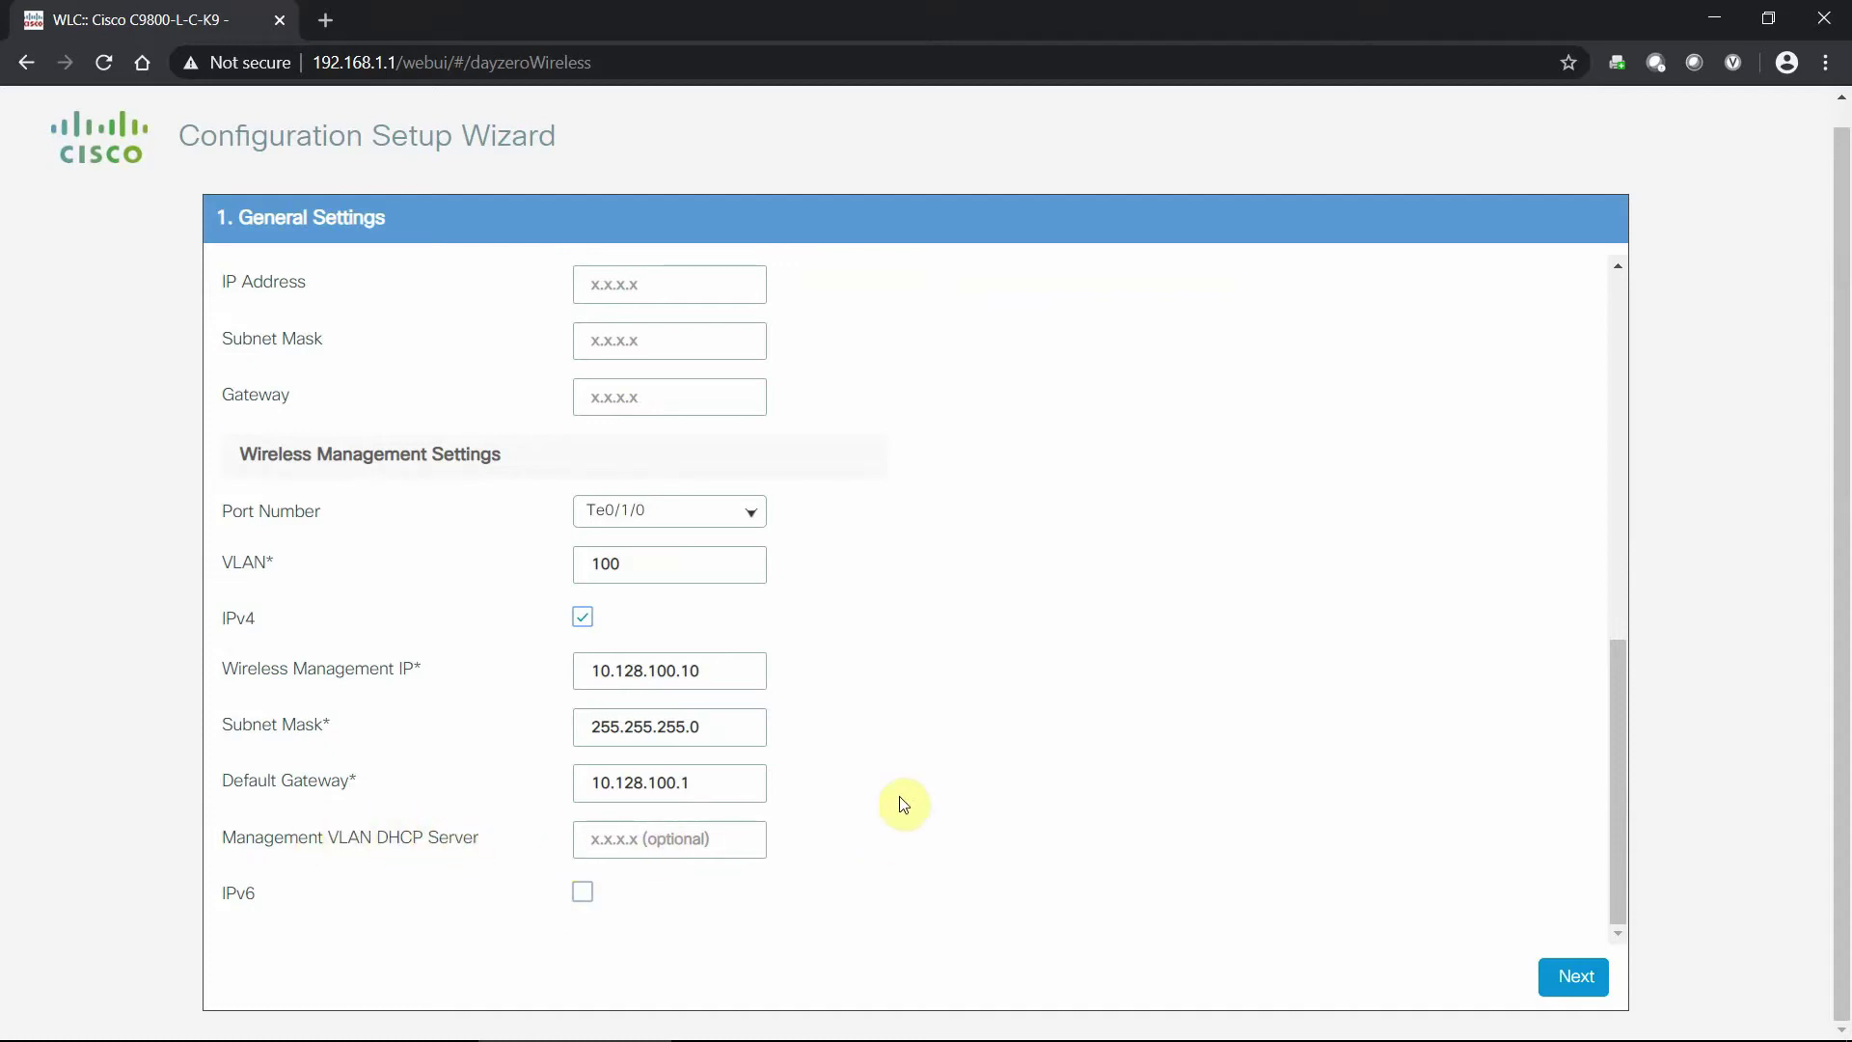
Review the General Settings values, then advance the wizard to Wireless Network Settings.
{"action": "scroll", "coordinate": [868, 781], "scroll_direction": "up", "scroll_amount": 3}
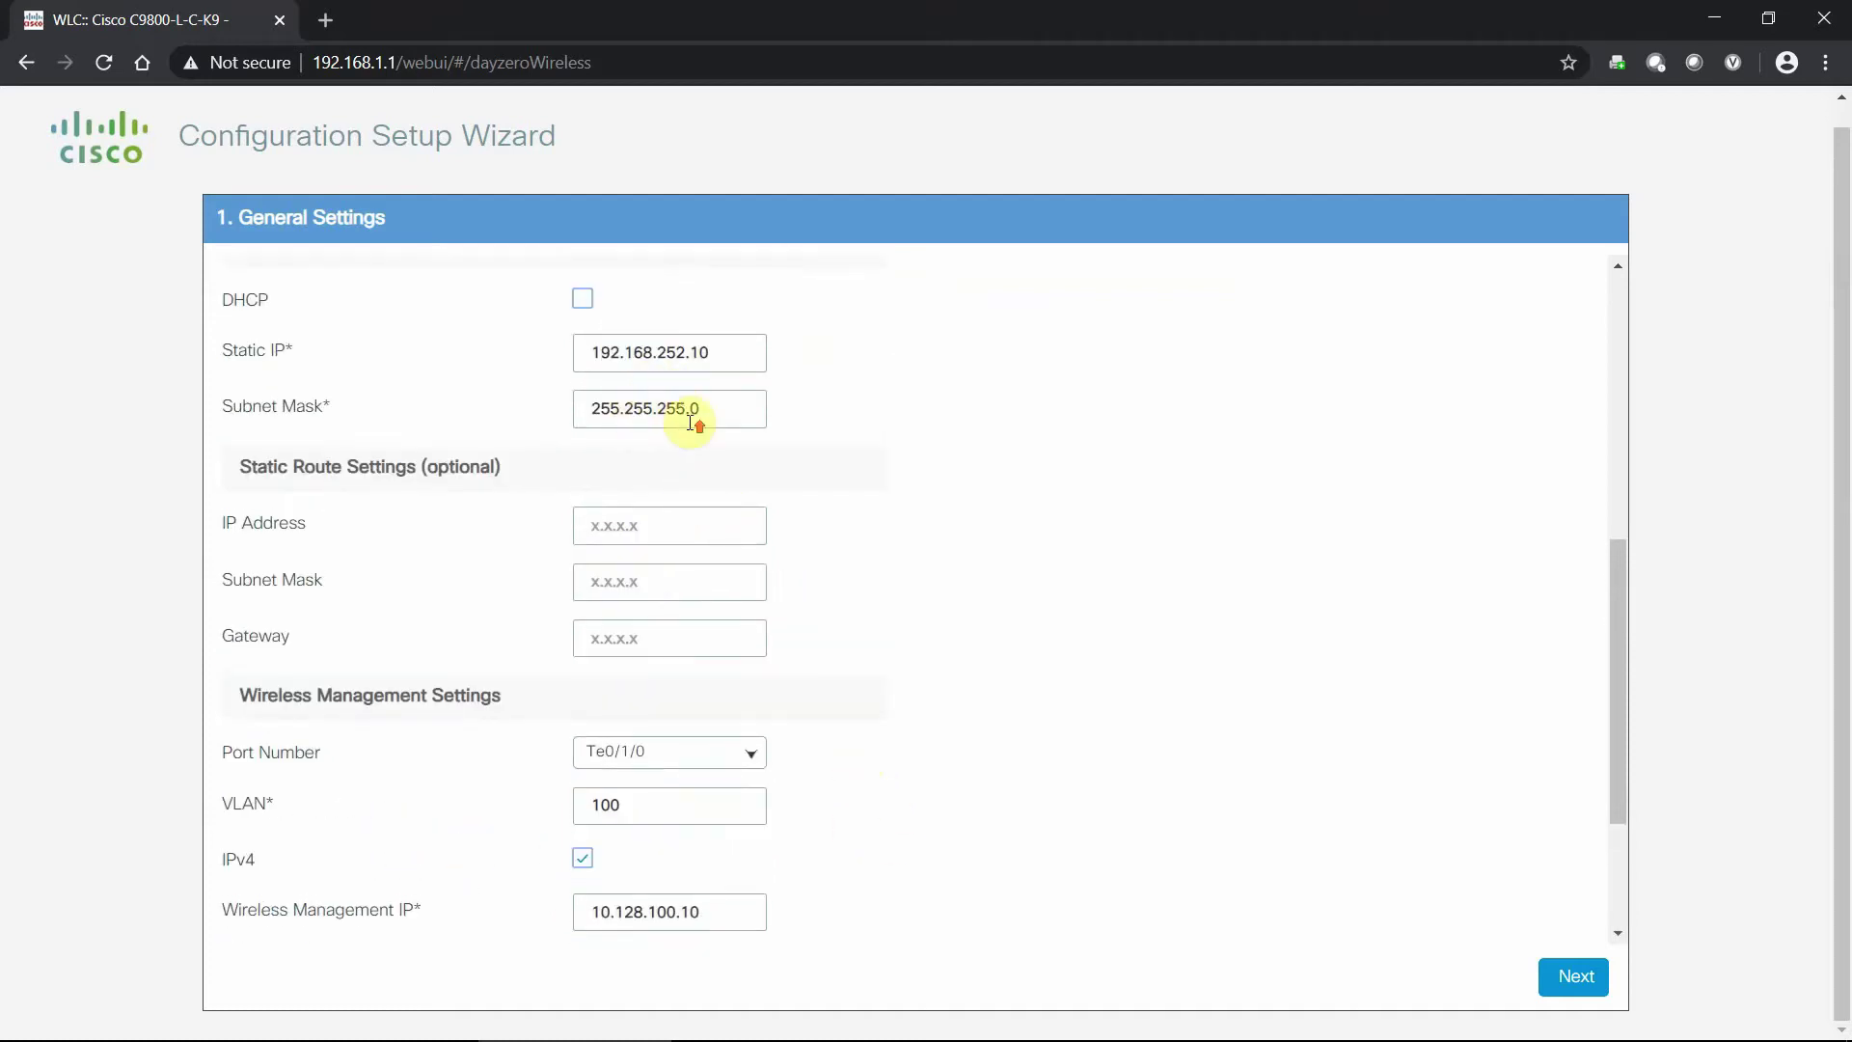
{"action": "scroll", "coordinate": [691, 422], "scroll_direction": "up", "scroll_amount": 1}
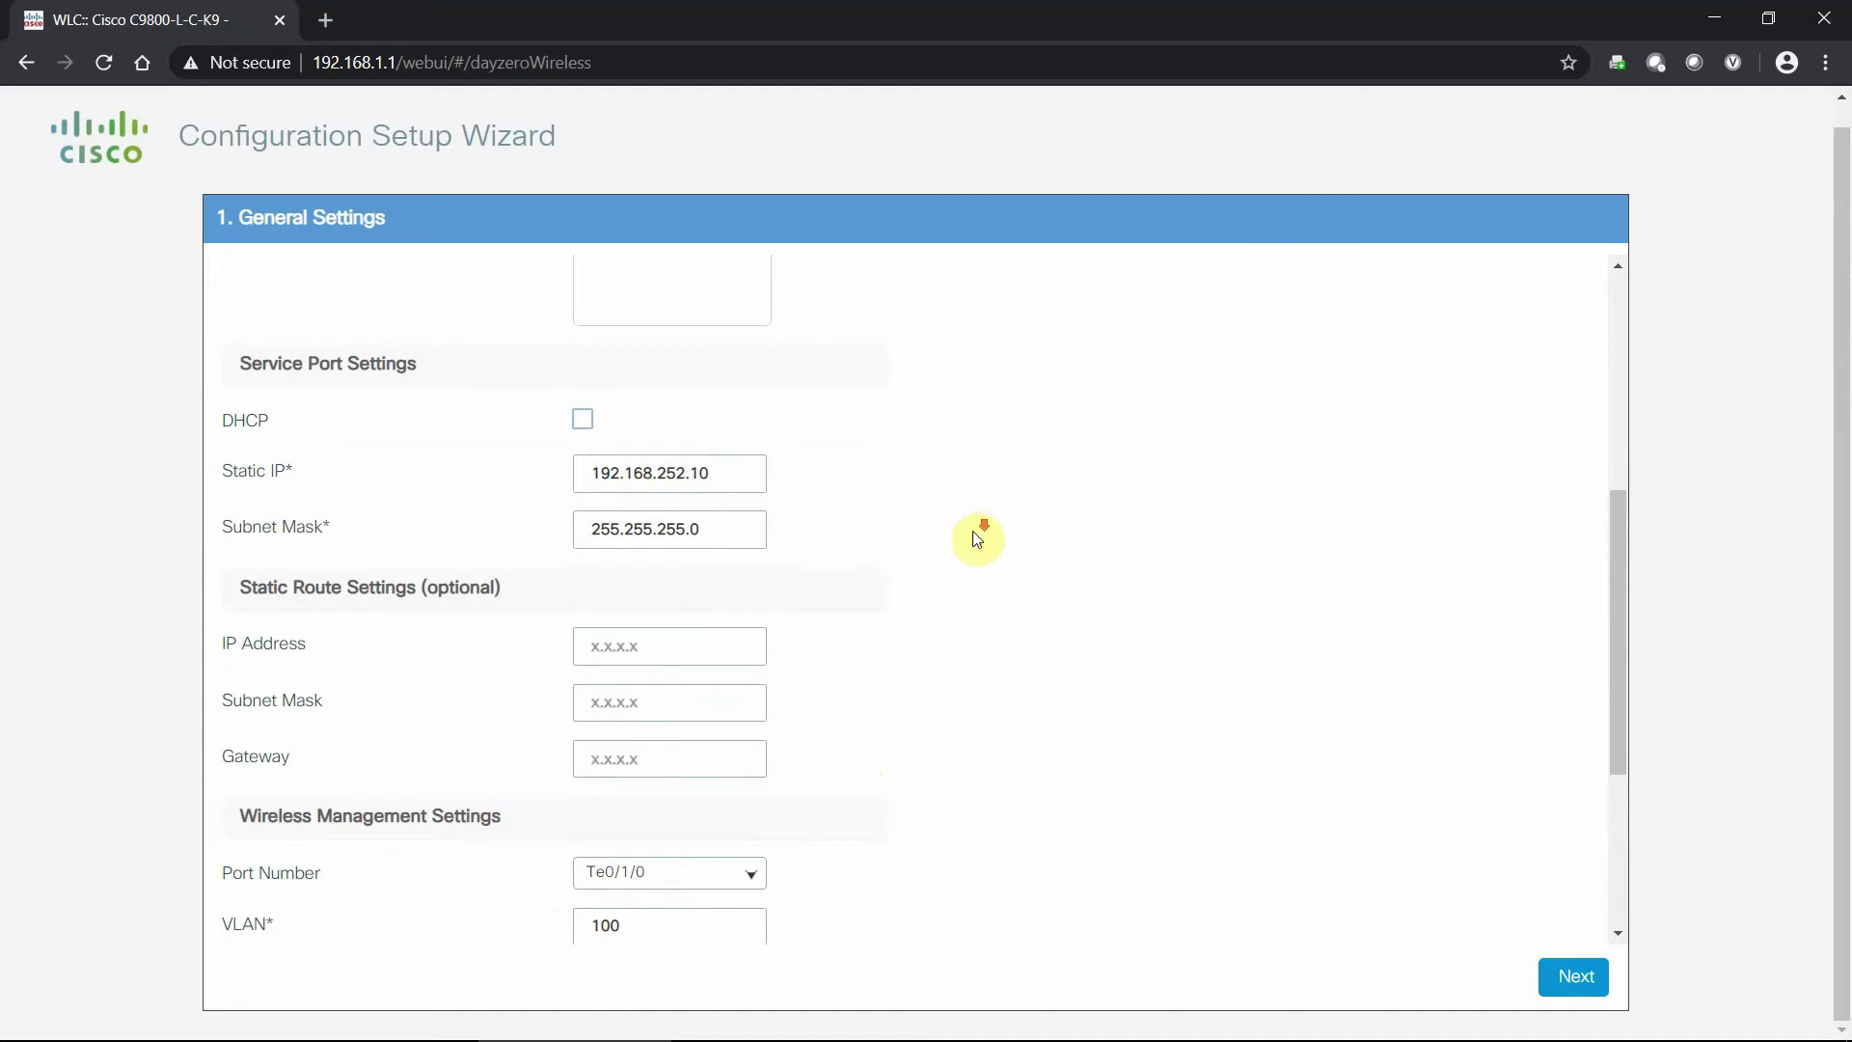
{"action": "scroll", "coordinate": [977, 538], "scroll_direction": "down", "scroll_amount": 3}
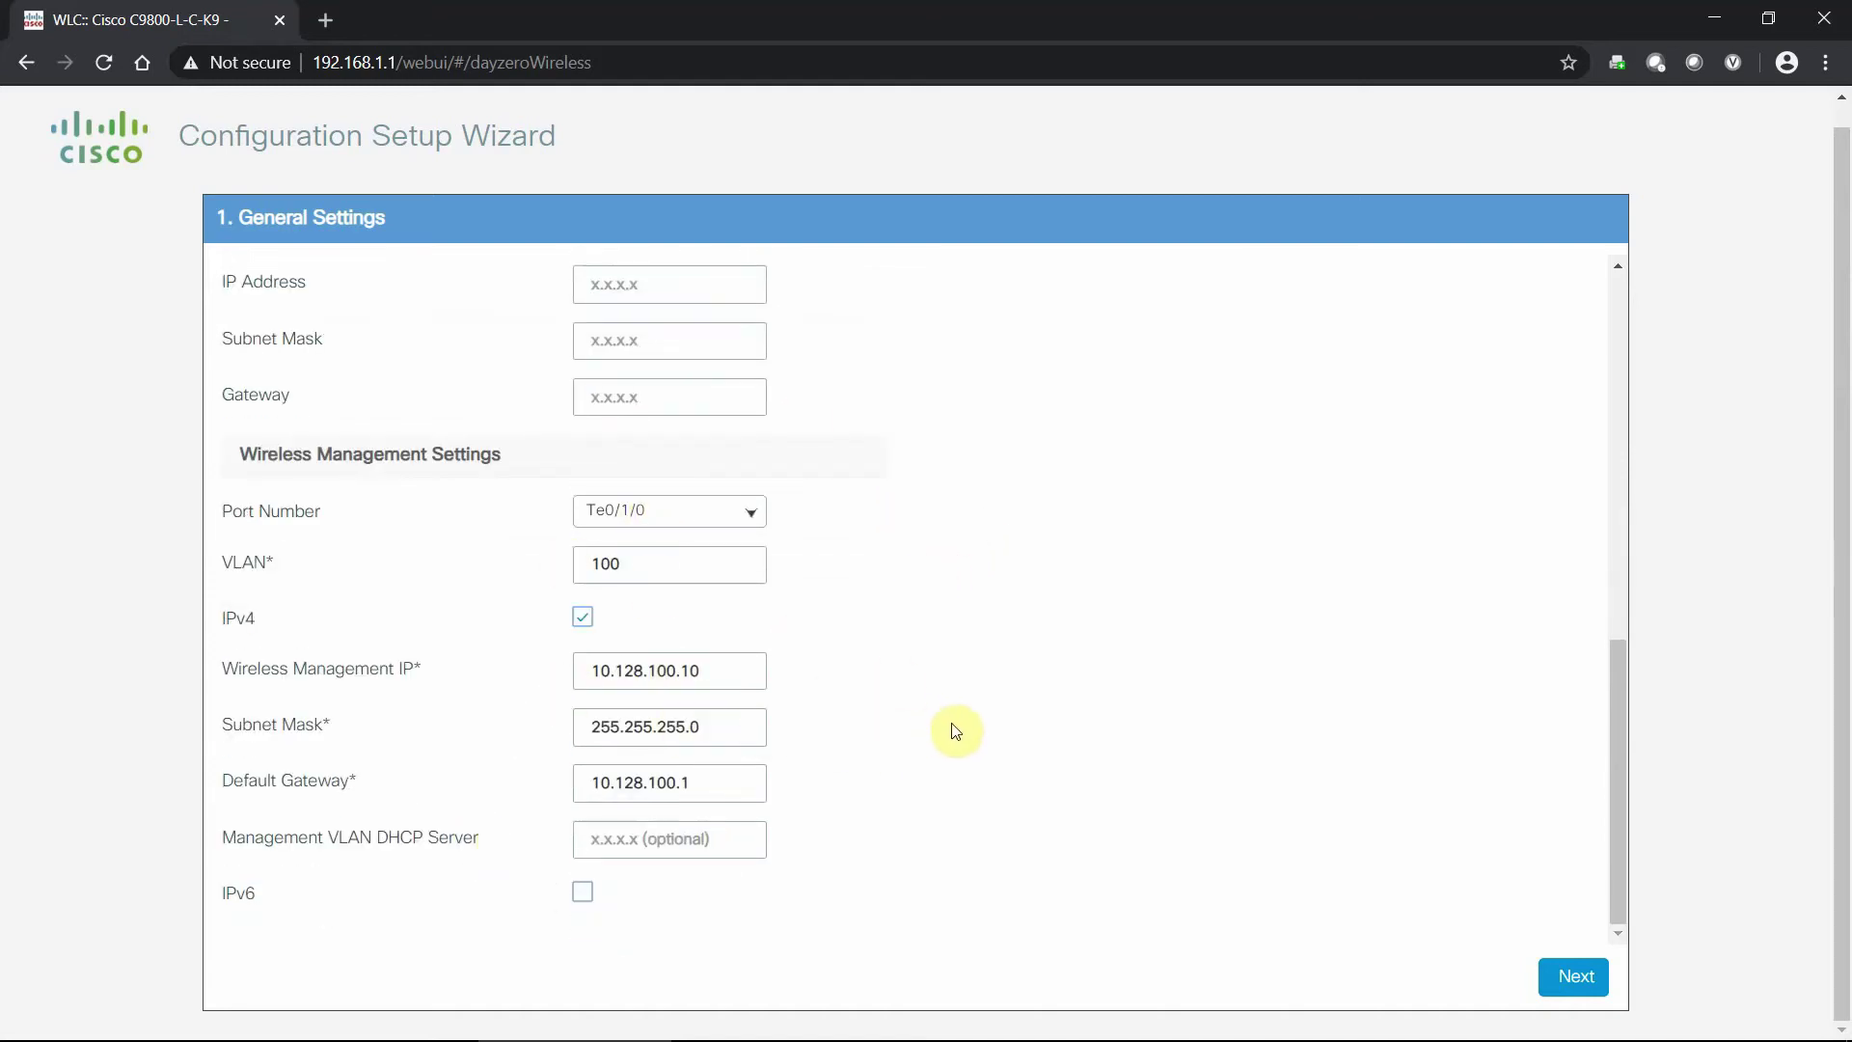
{"action": "scroll", "coordinate": [953, 730], "scroll_direction": "up", "scroll_amount": 7}
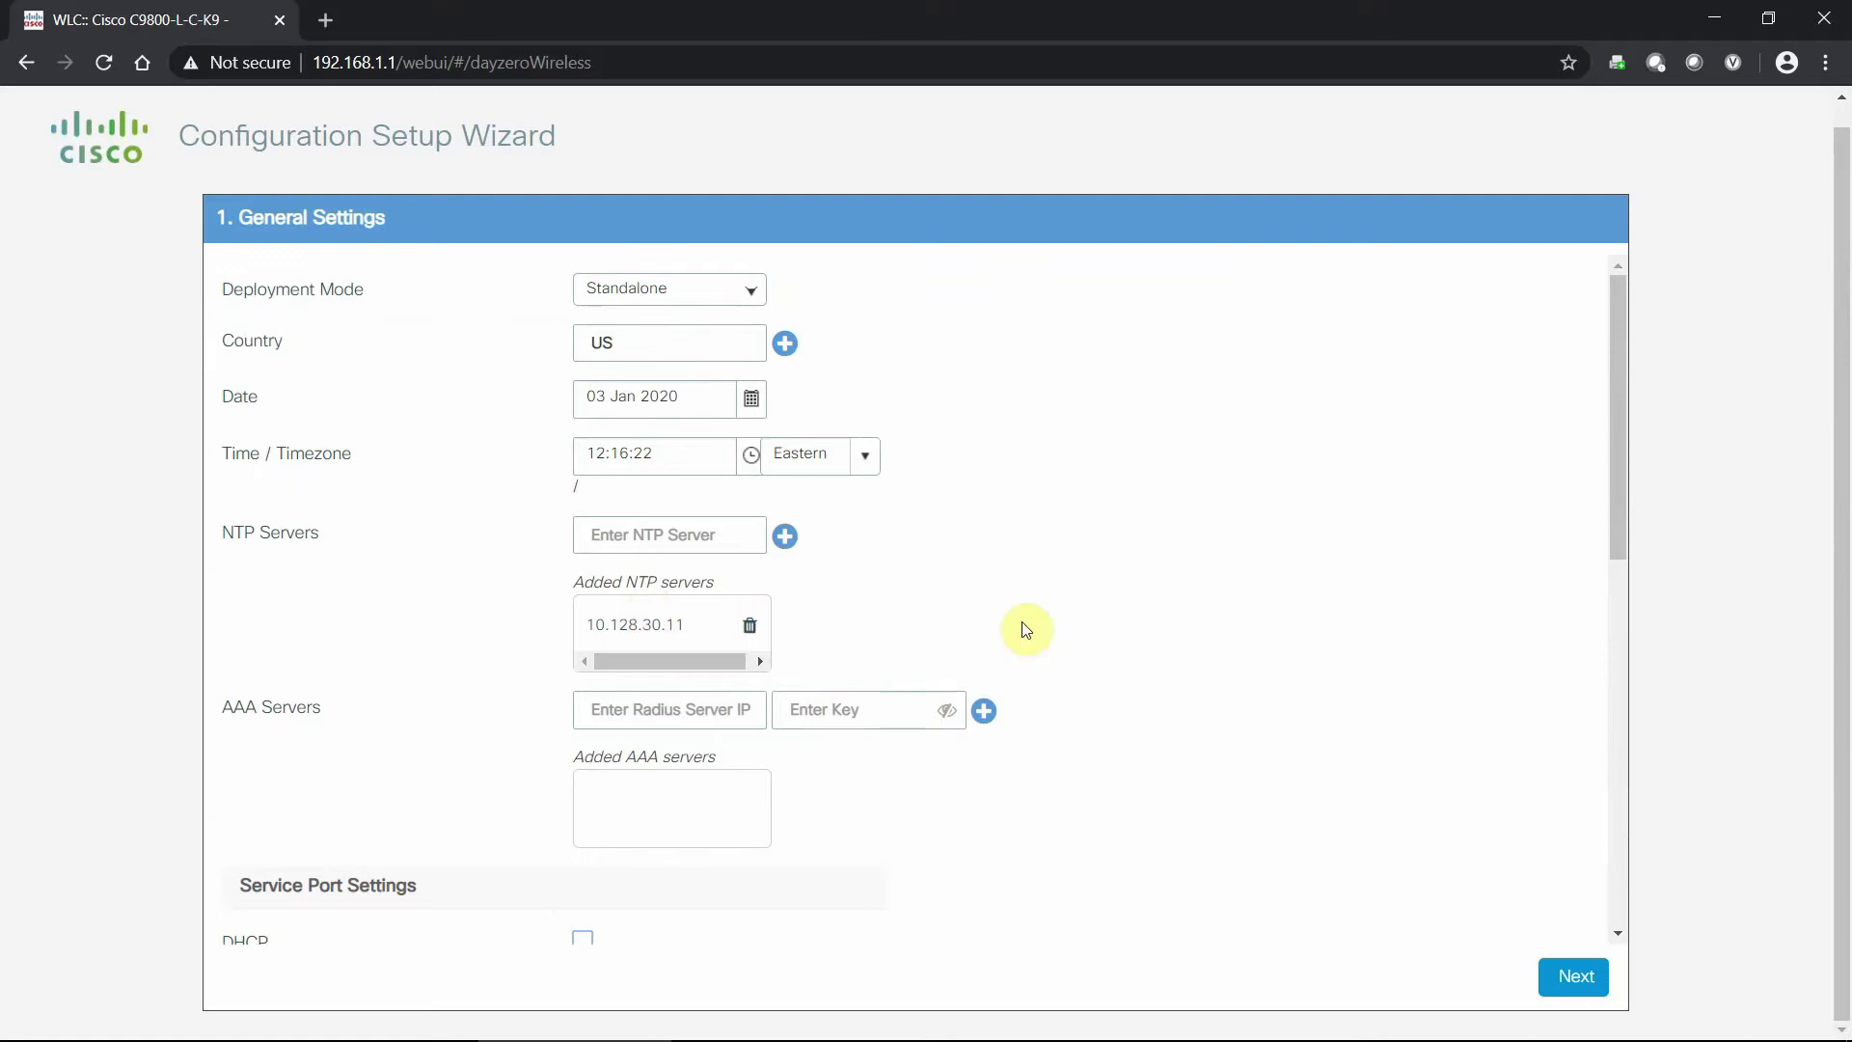
{"action": "scroll", "coordinate": [1186, 749], "scroll_direction": "down", "scroll_amount": 1}
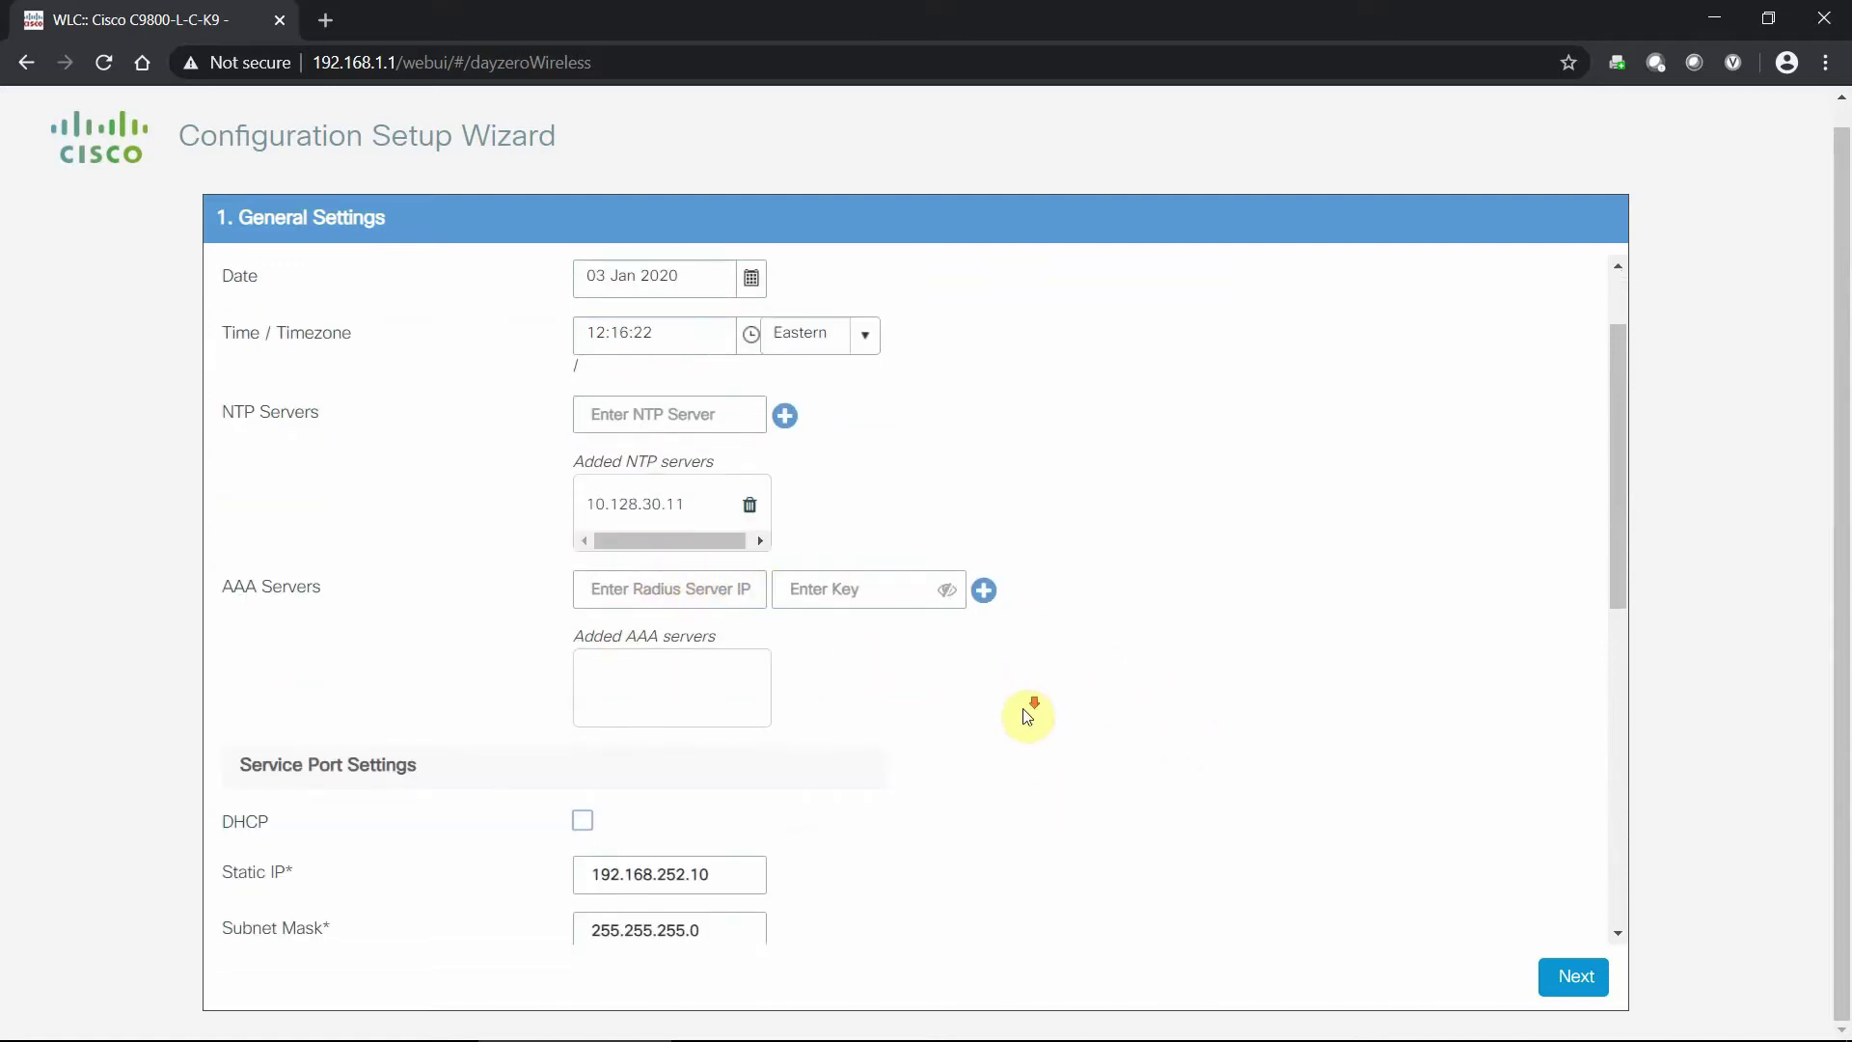
{"action": "scroll", "coordinate": [1025, 715], "scroll_direction": "down", "scroll_amount": 4}
{"action": "scroll", "coordinate": [617, 431], "scroll_direction": "down", "scroll_amount": 2}
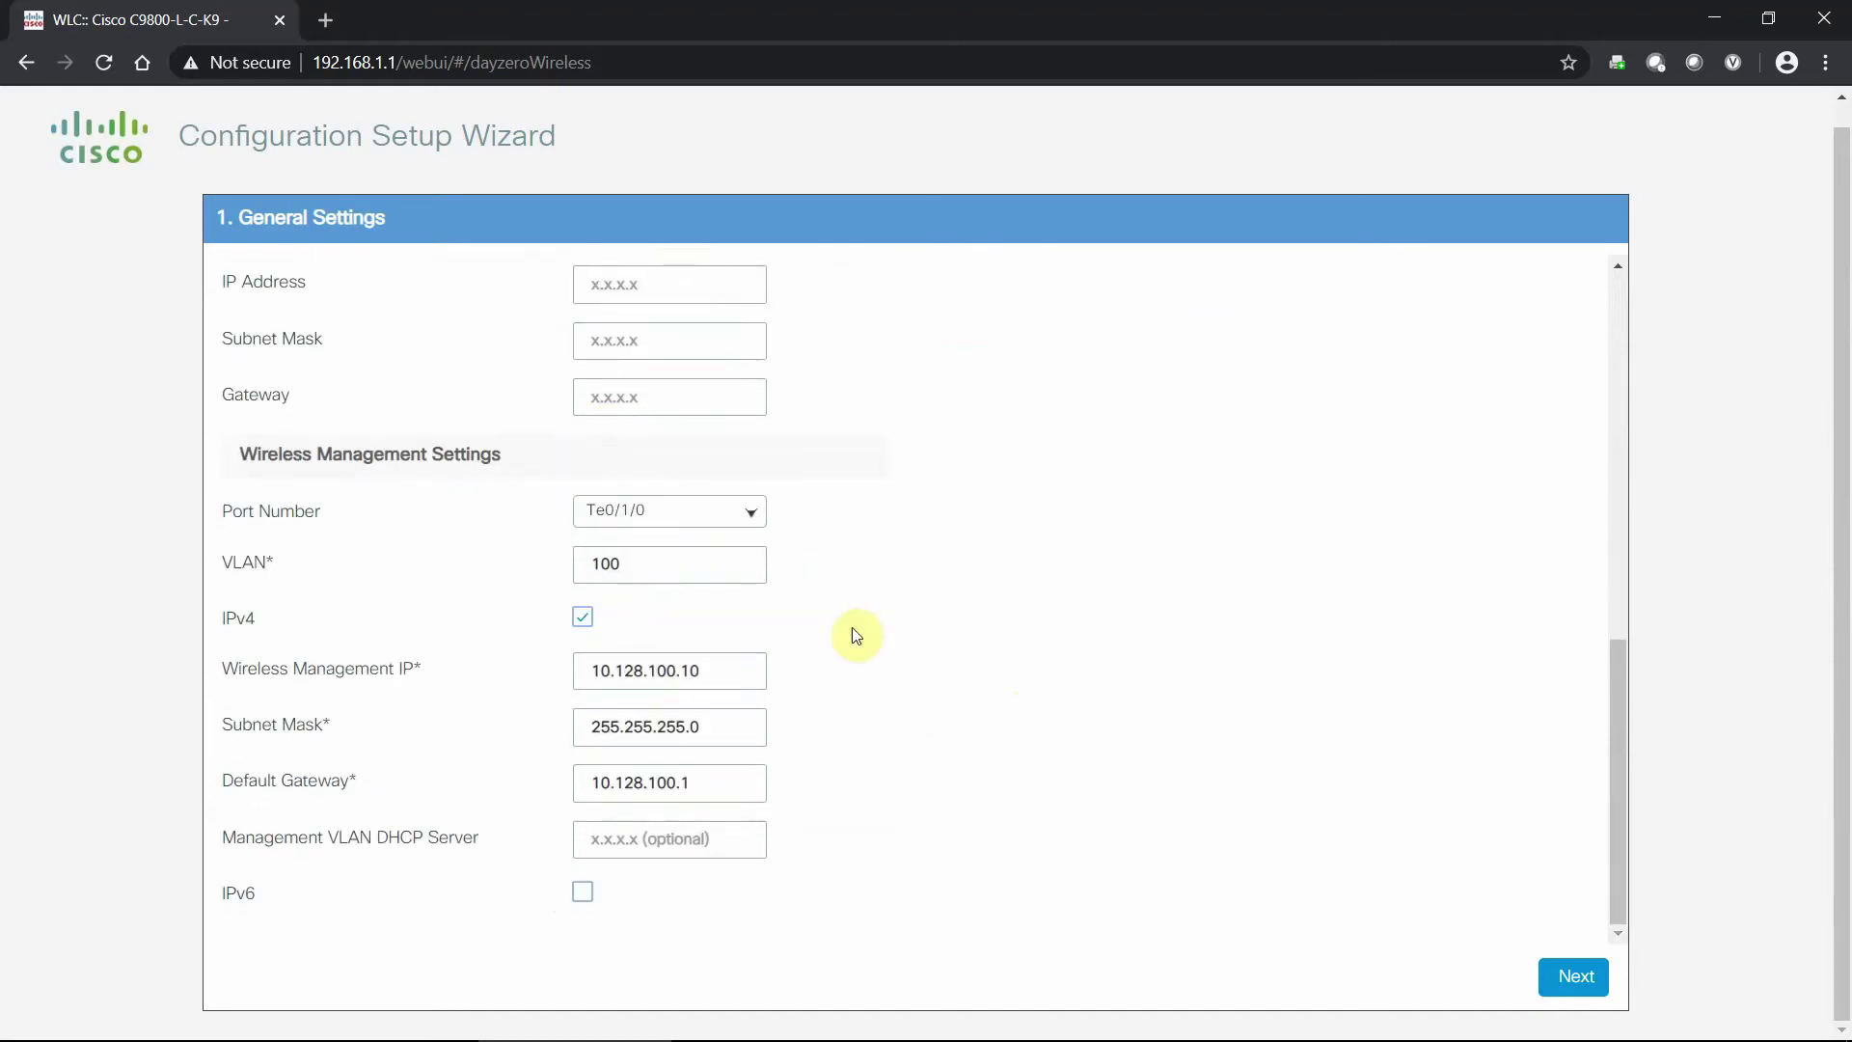
{"action": "left_click", "coordinate": [1592, 979]}
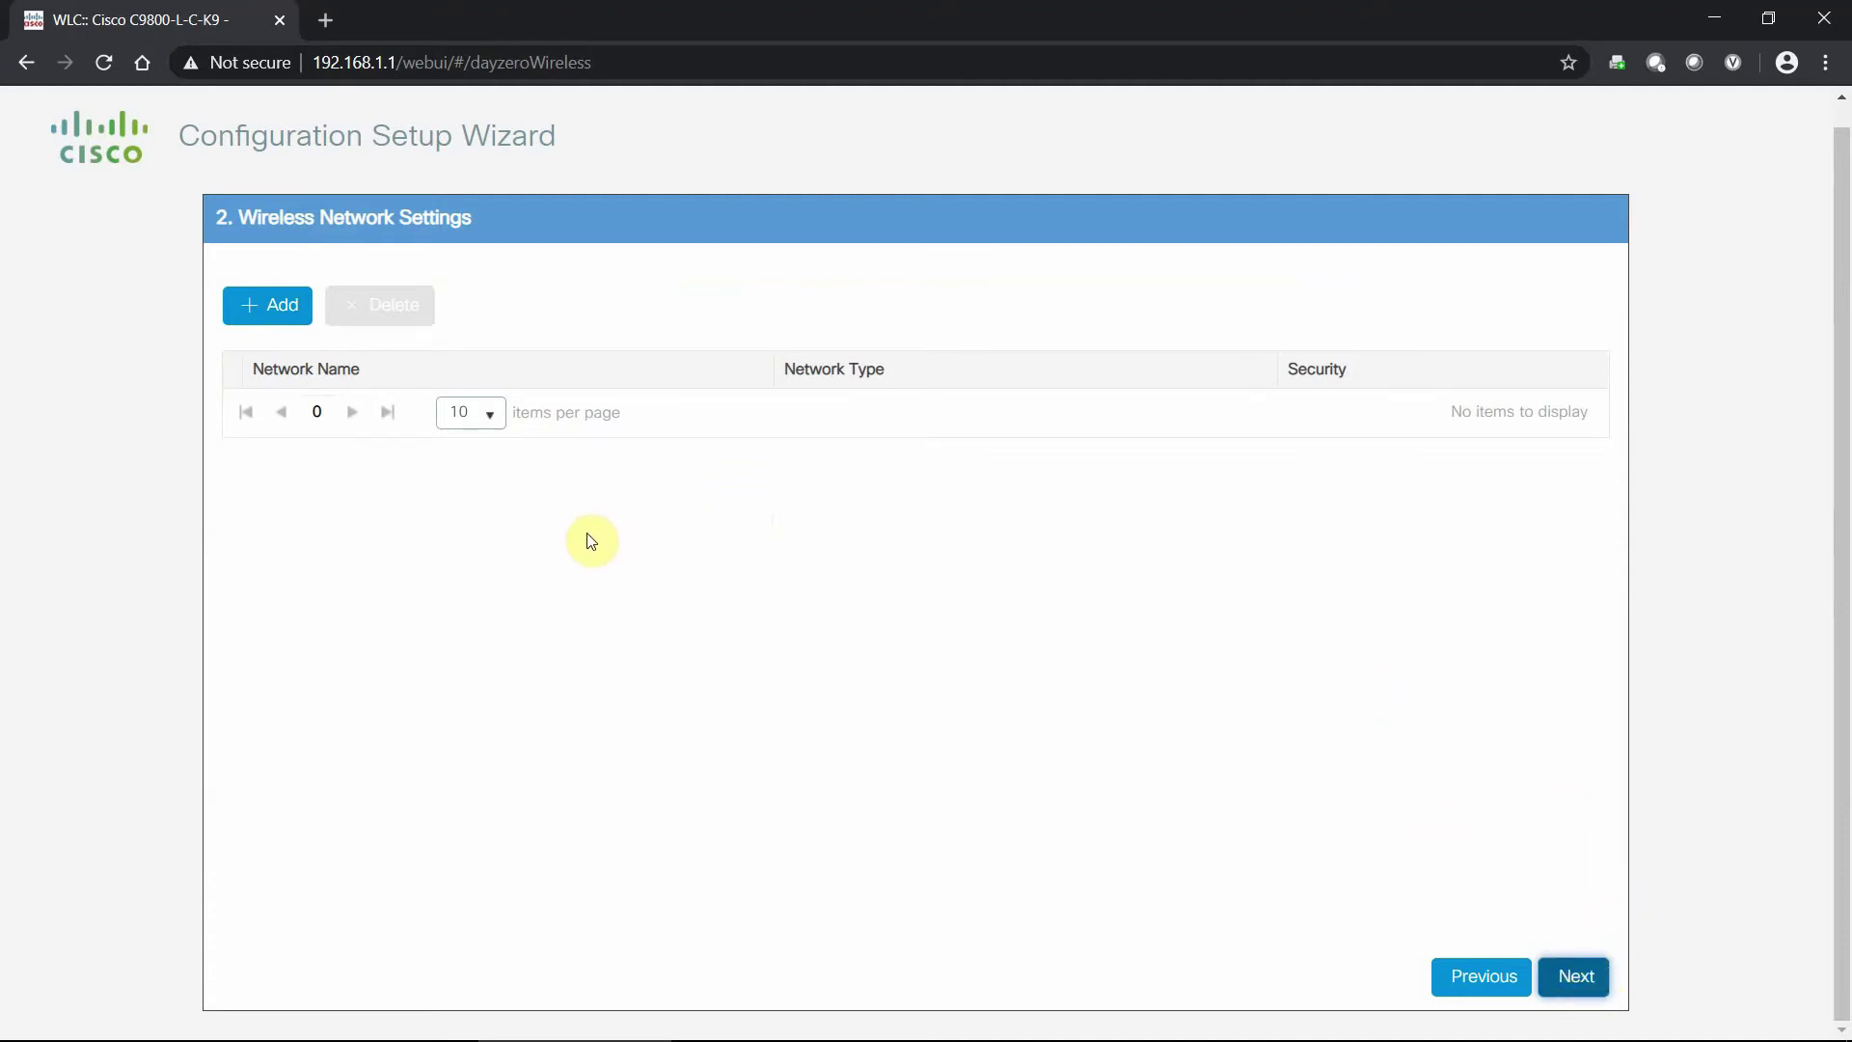
Add employee network 'Catalyst' with WPA2 Personal security and its pre-shared key.
{"action": "left_click", "coordinate": [282, 320]}
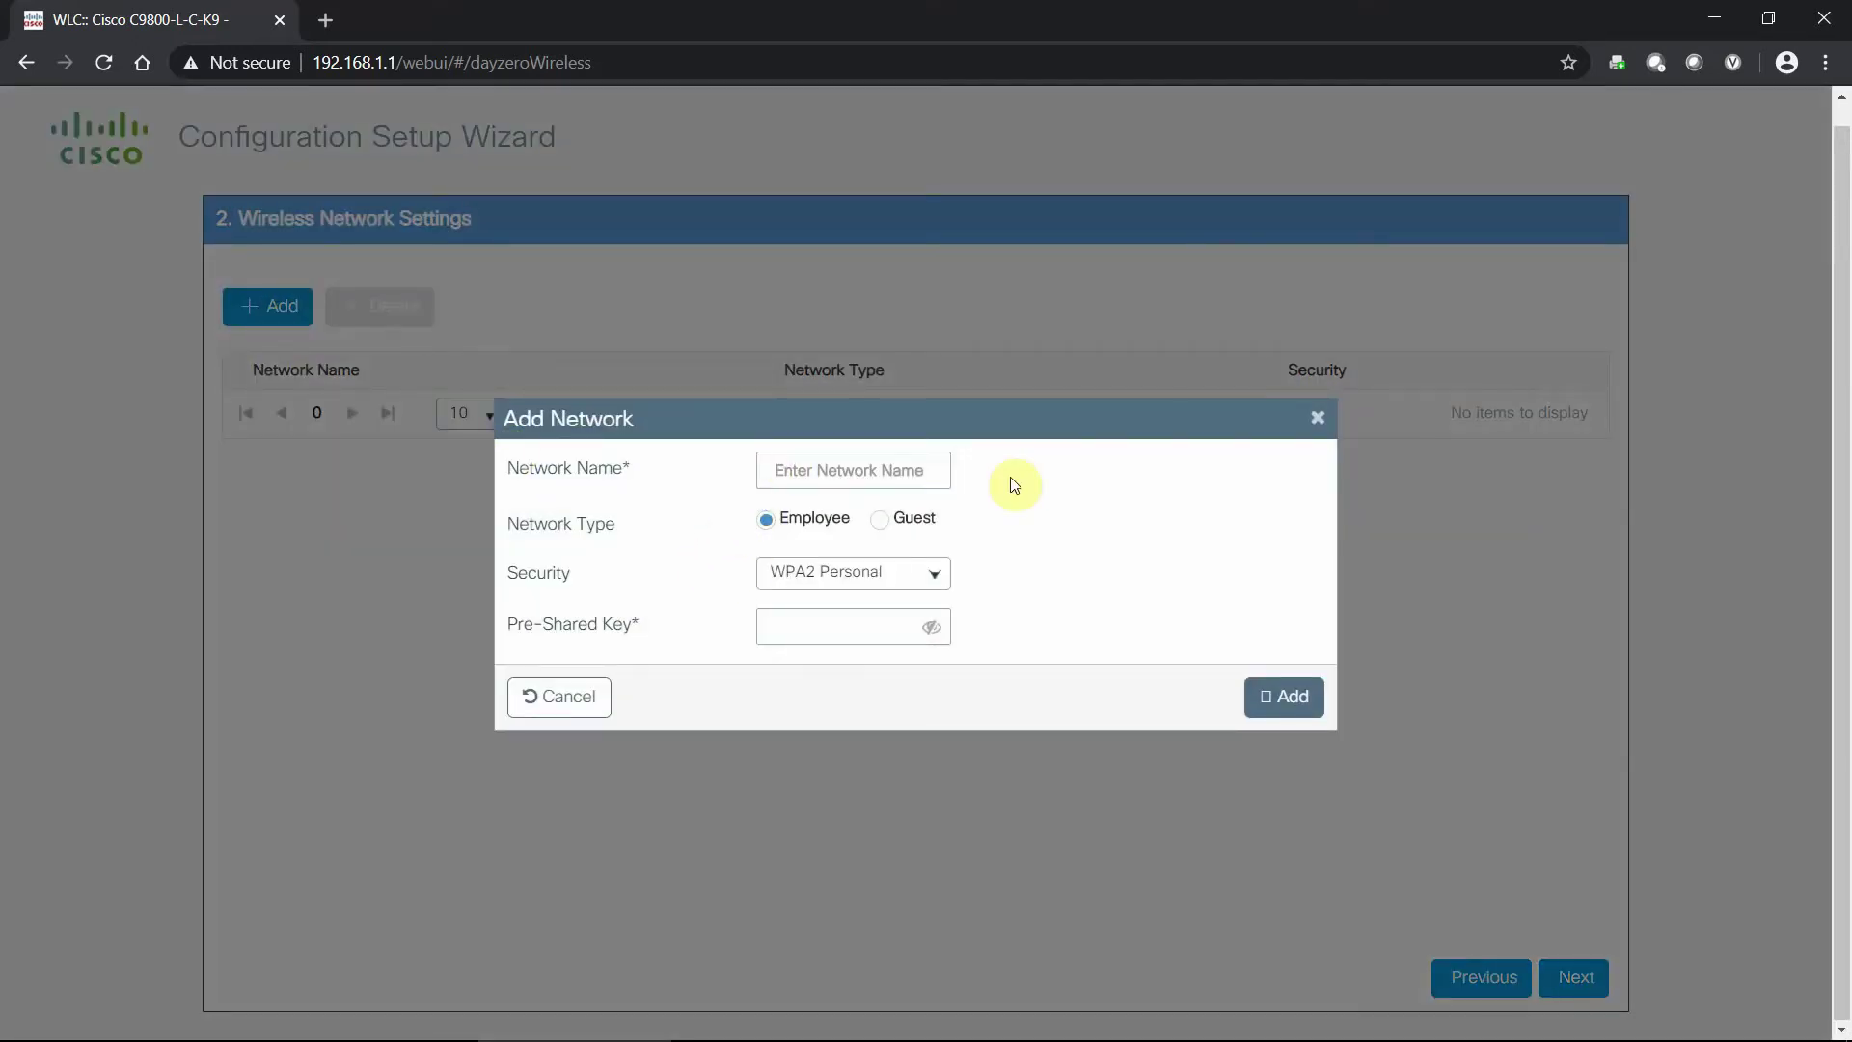
{"action": "type", "text": "Catalyst"}
{"action": "left_click", "coordinate": [835, 592]}
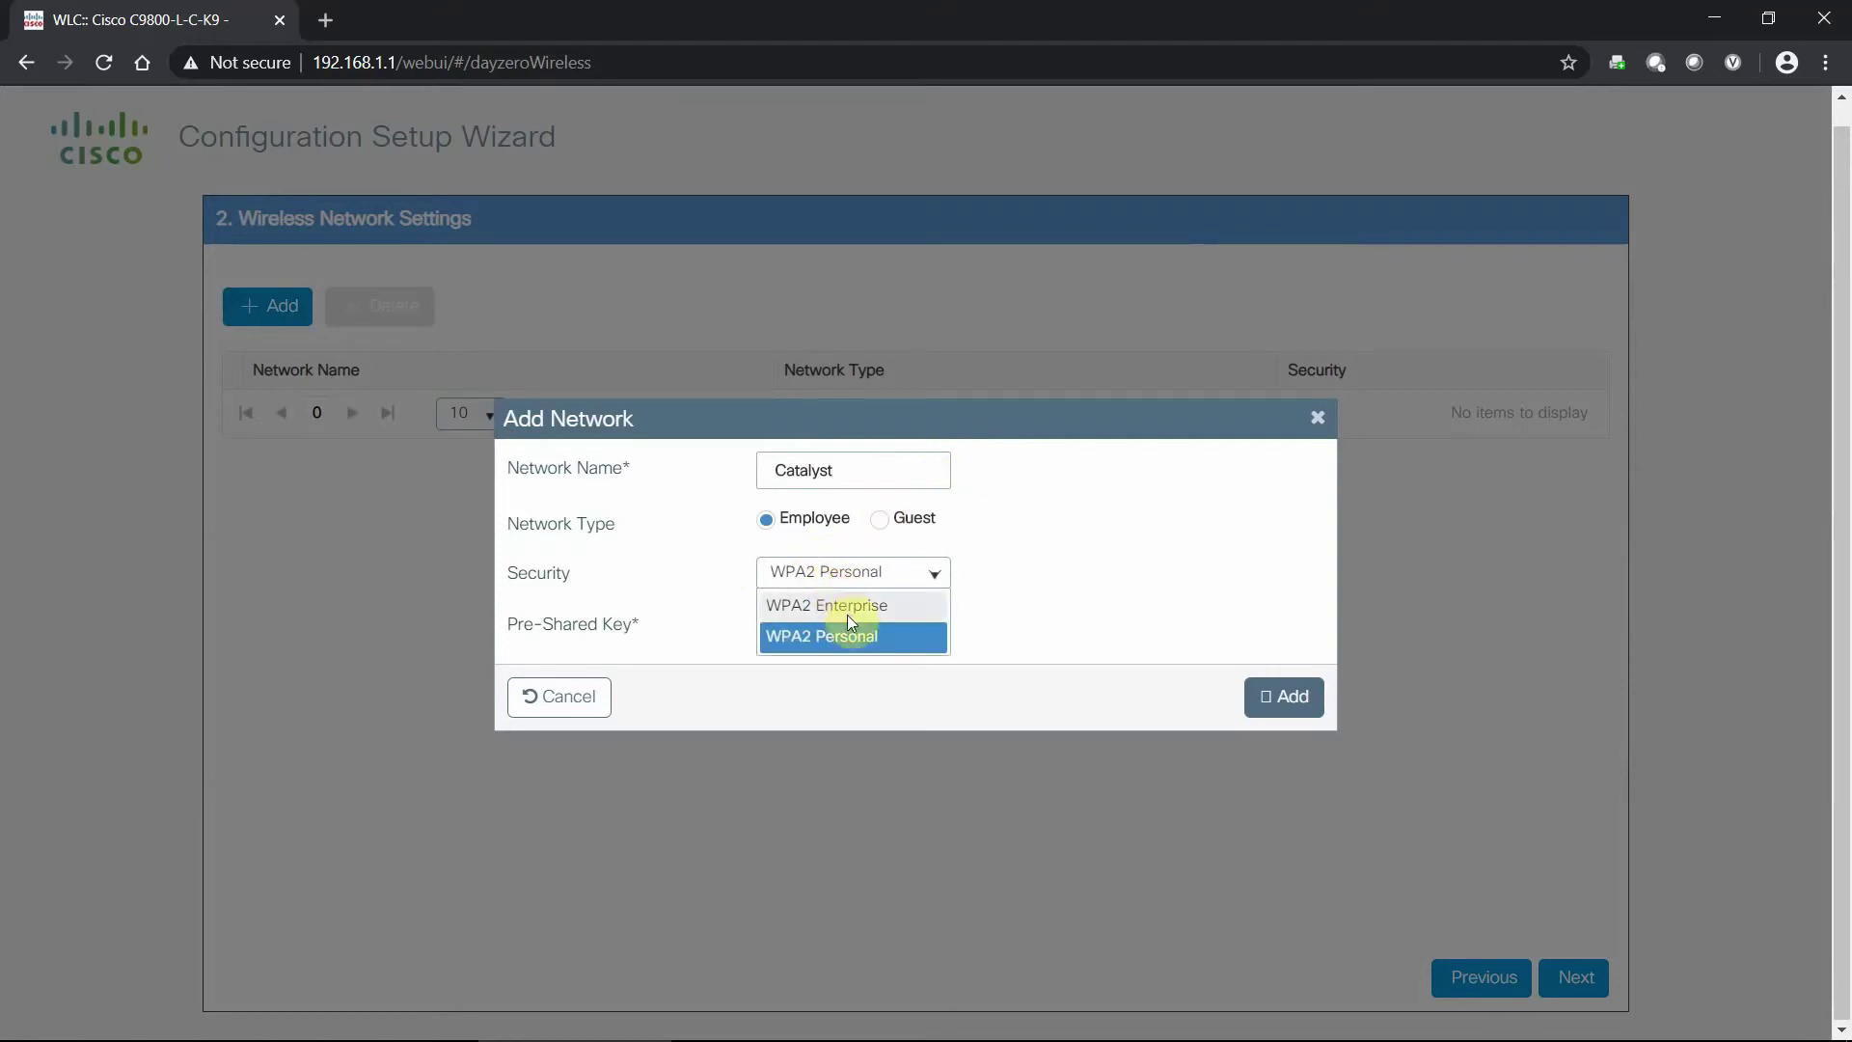
{"action": "left_click", "coordinate": [825, 636]}
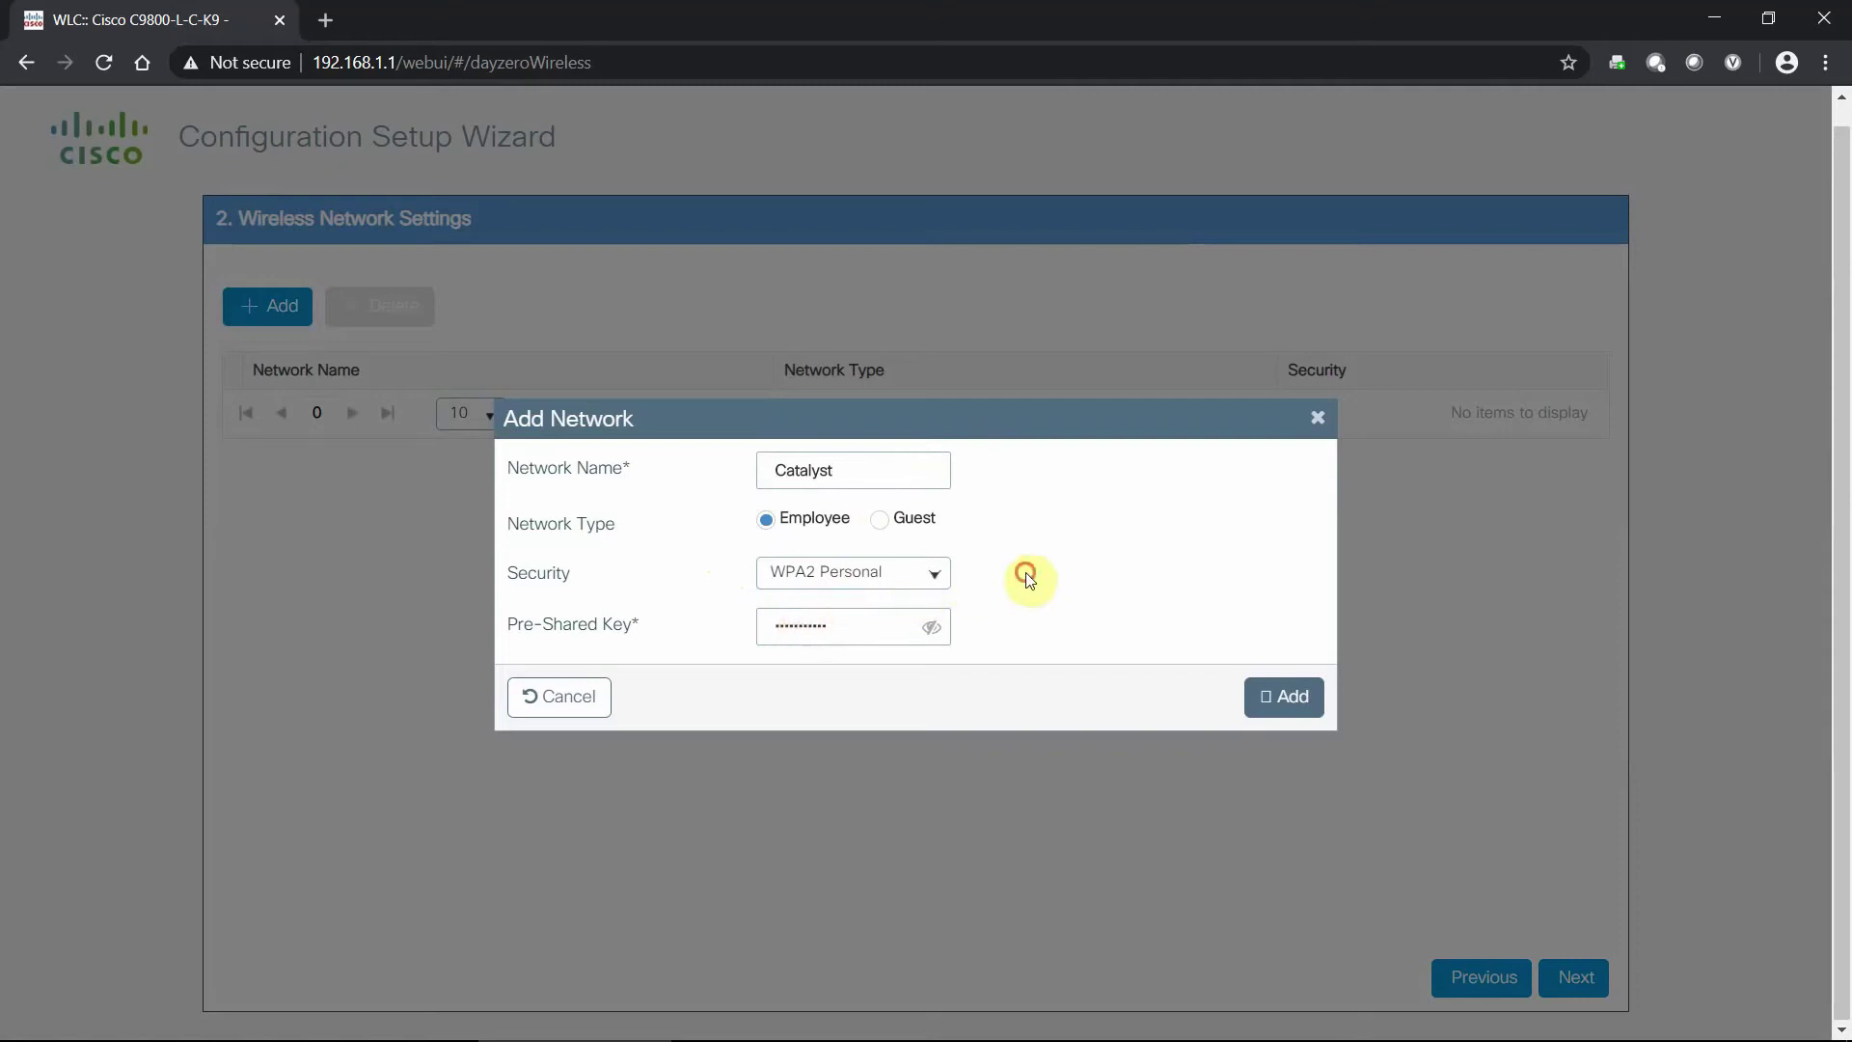
{"action": "left_click", "coordinate": [931, 629]}
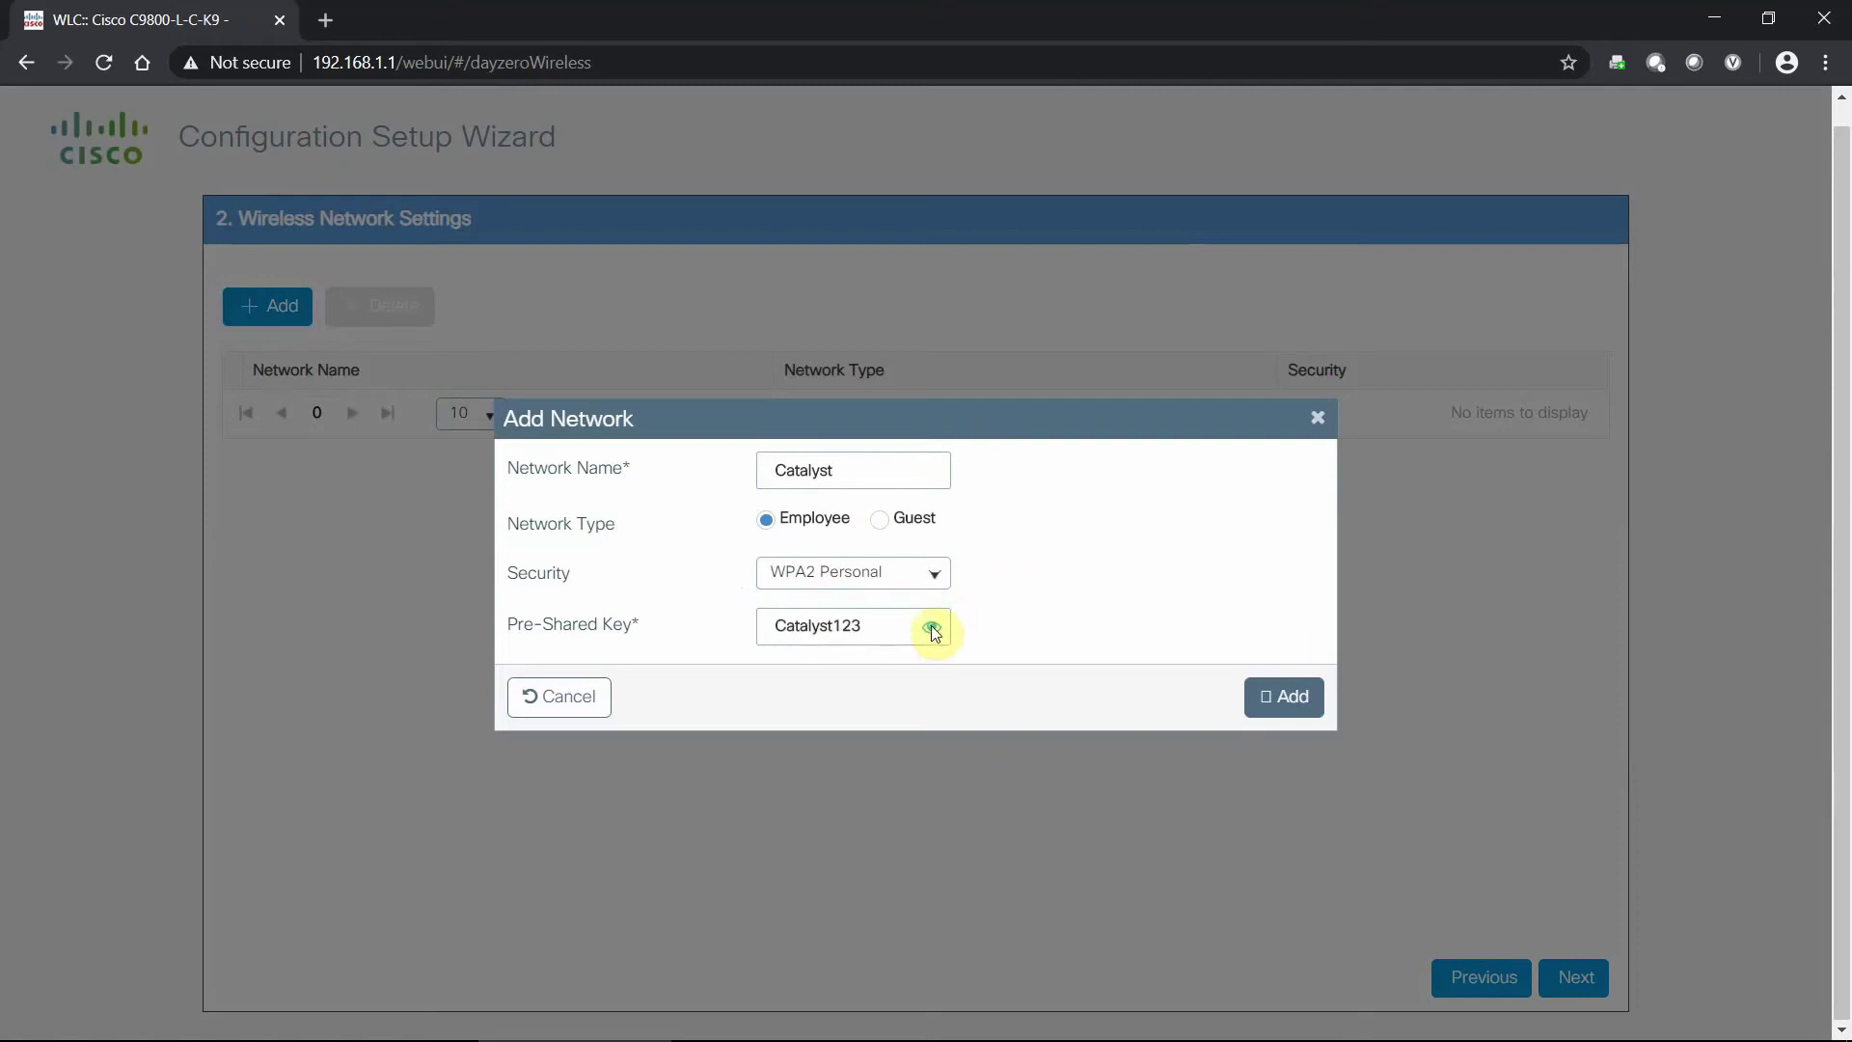
{"action": "left_click", "coordinate": [930, 629]}
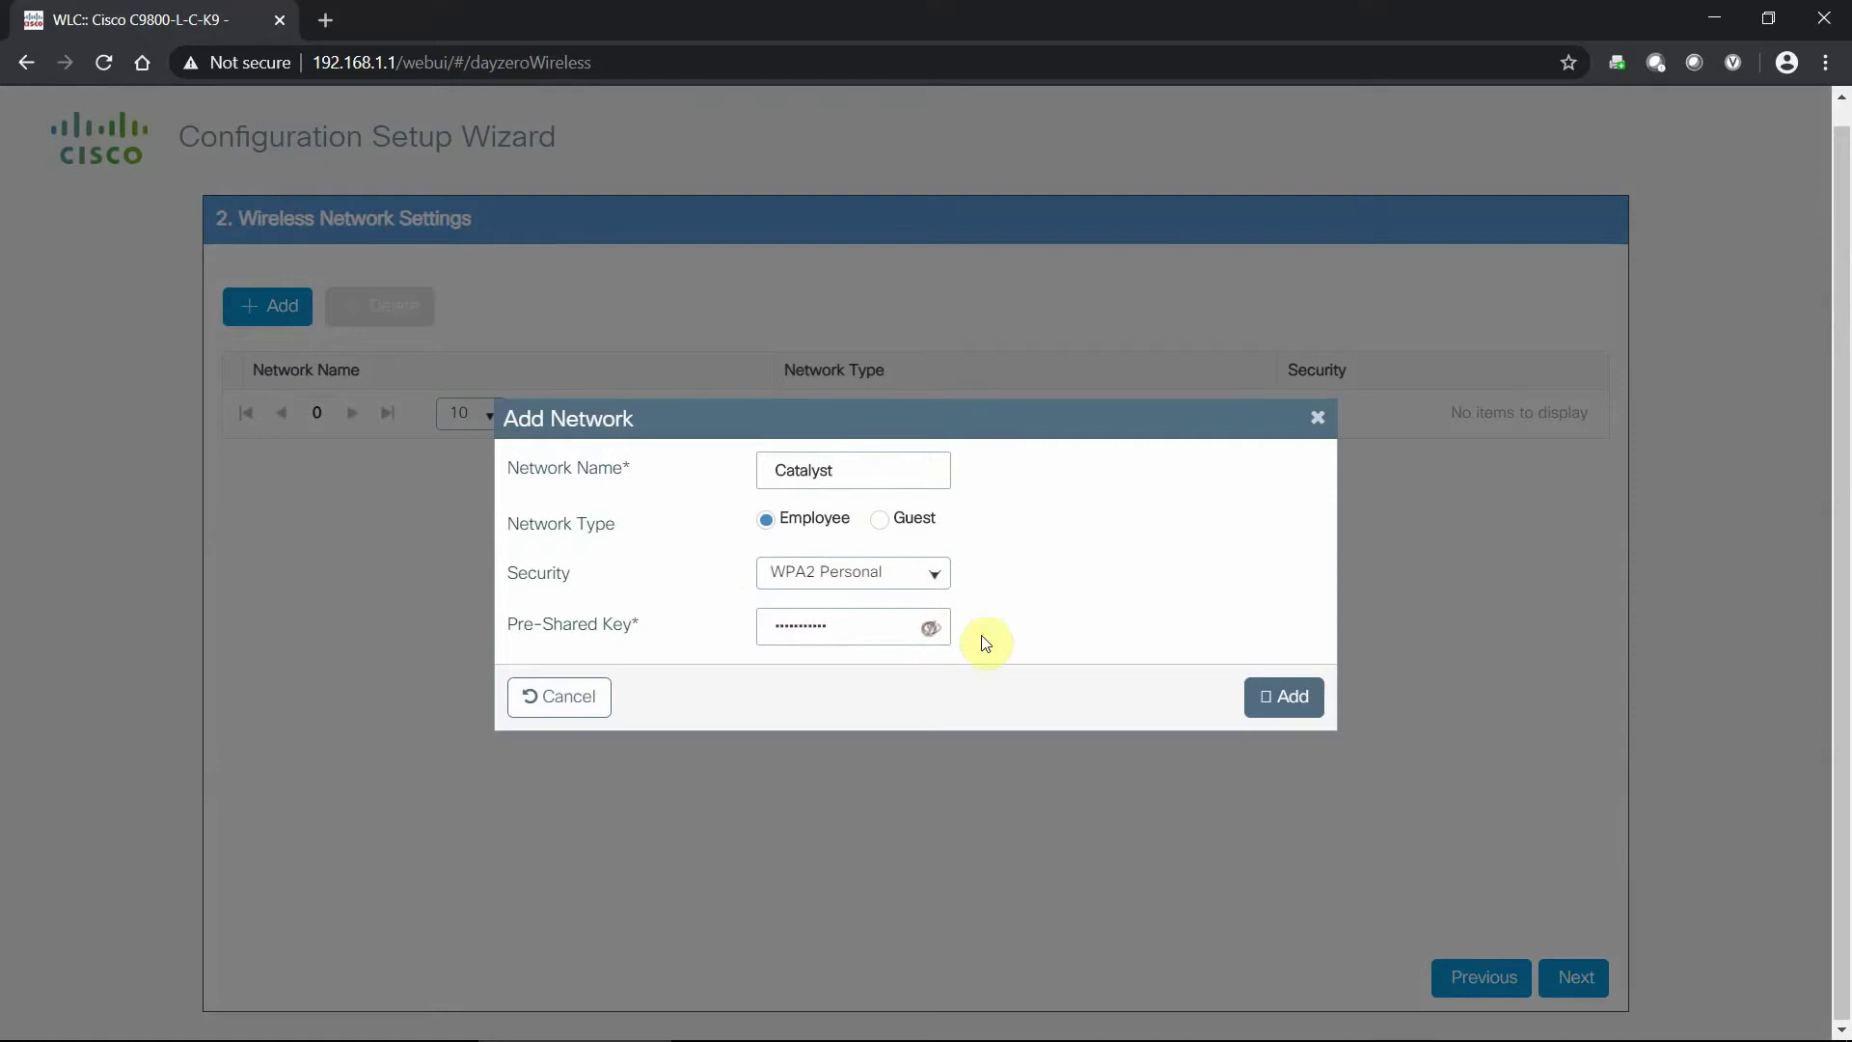
{"action": "left_click", "coordinate": [1290, 696]}
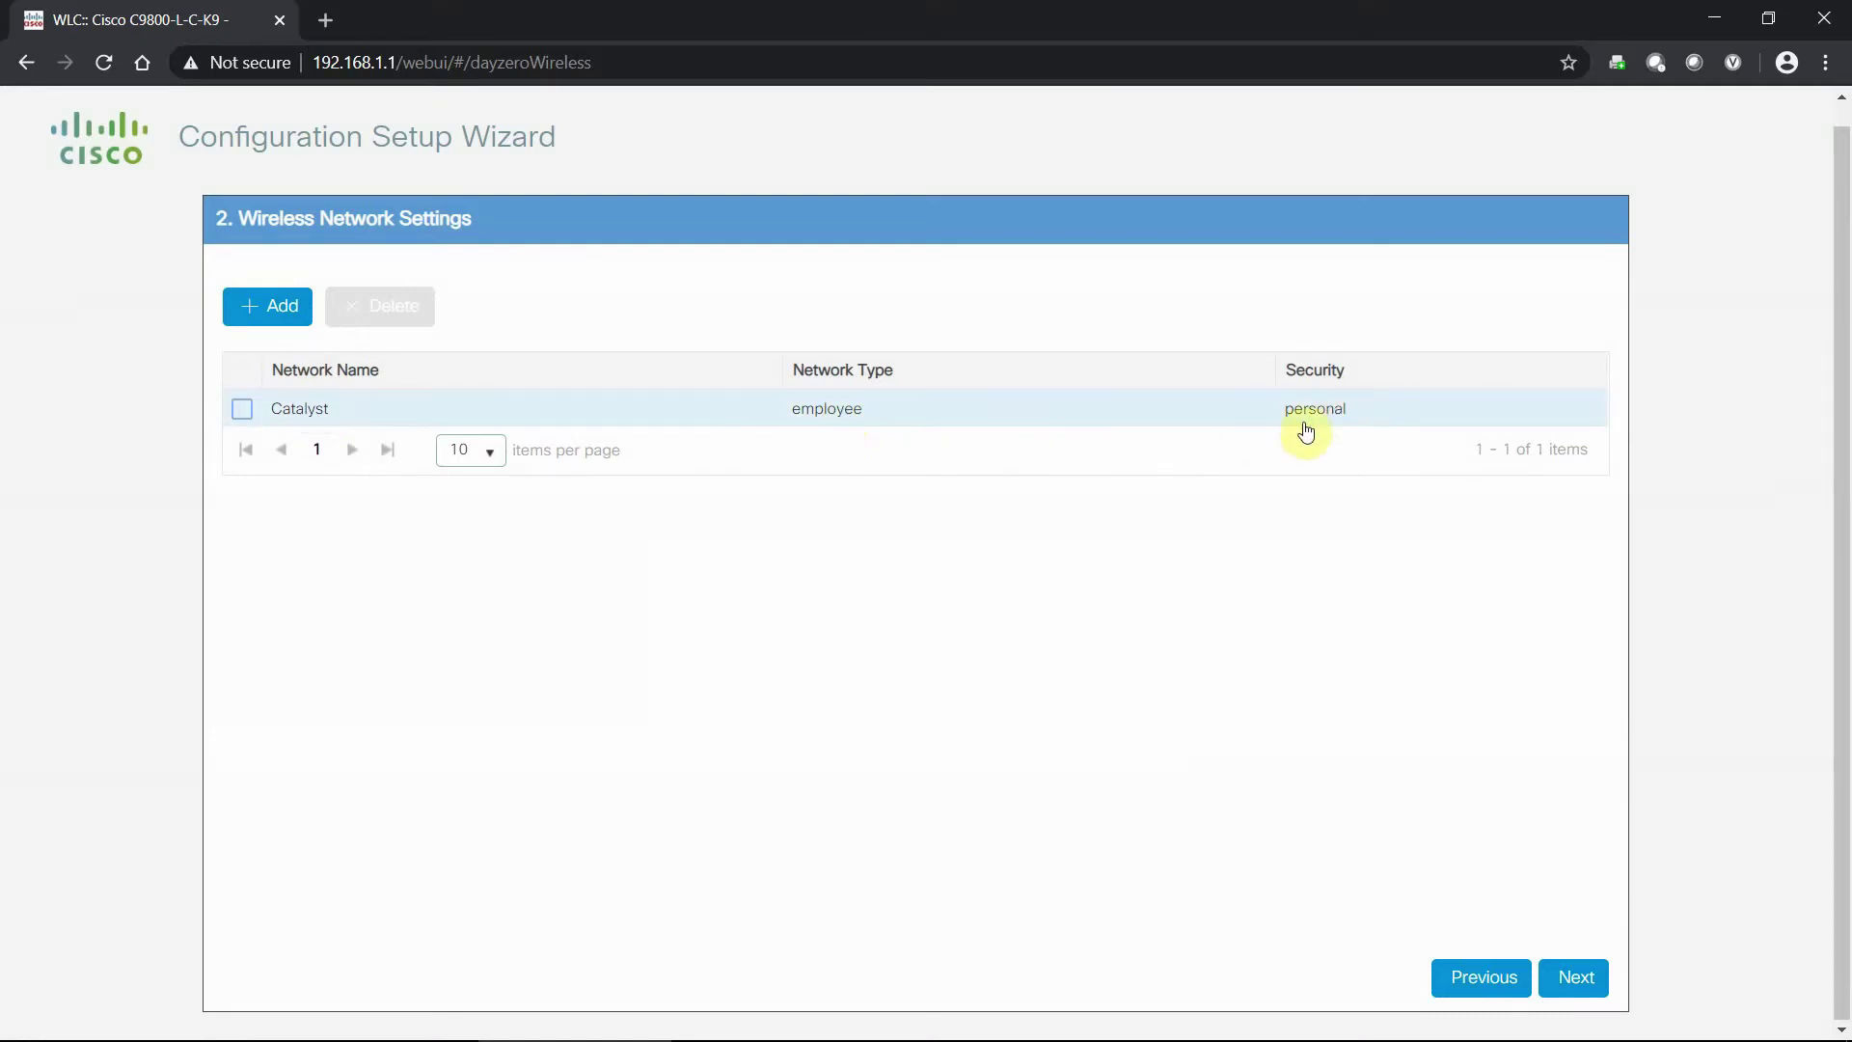
{"action": "left_click", "coordinate": [282, 305]}
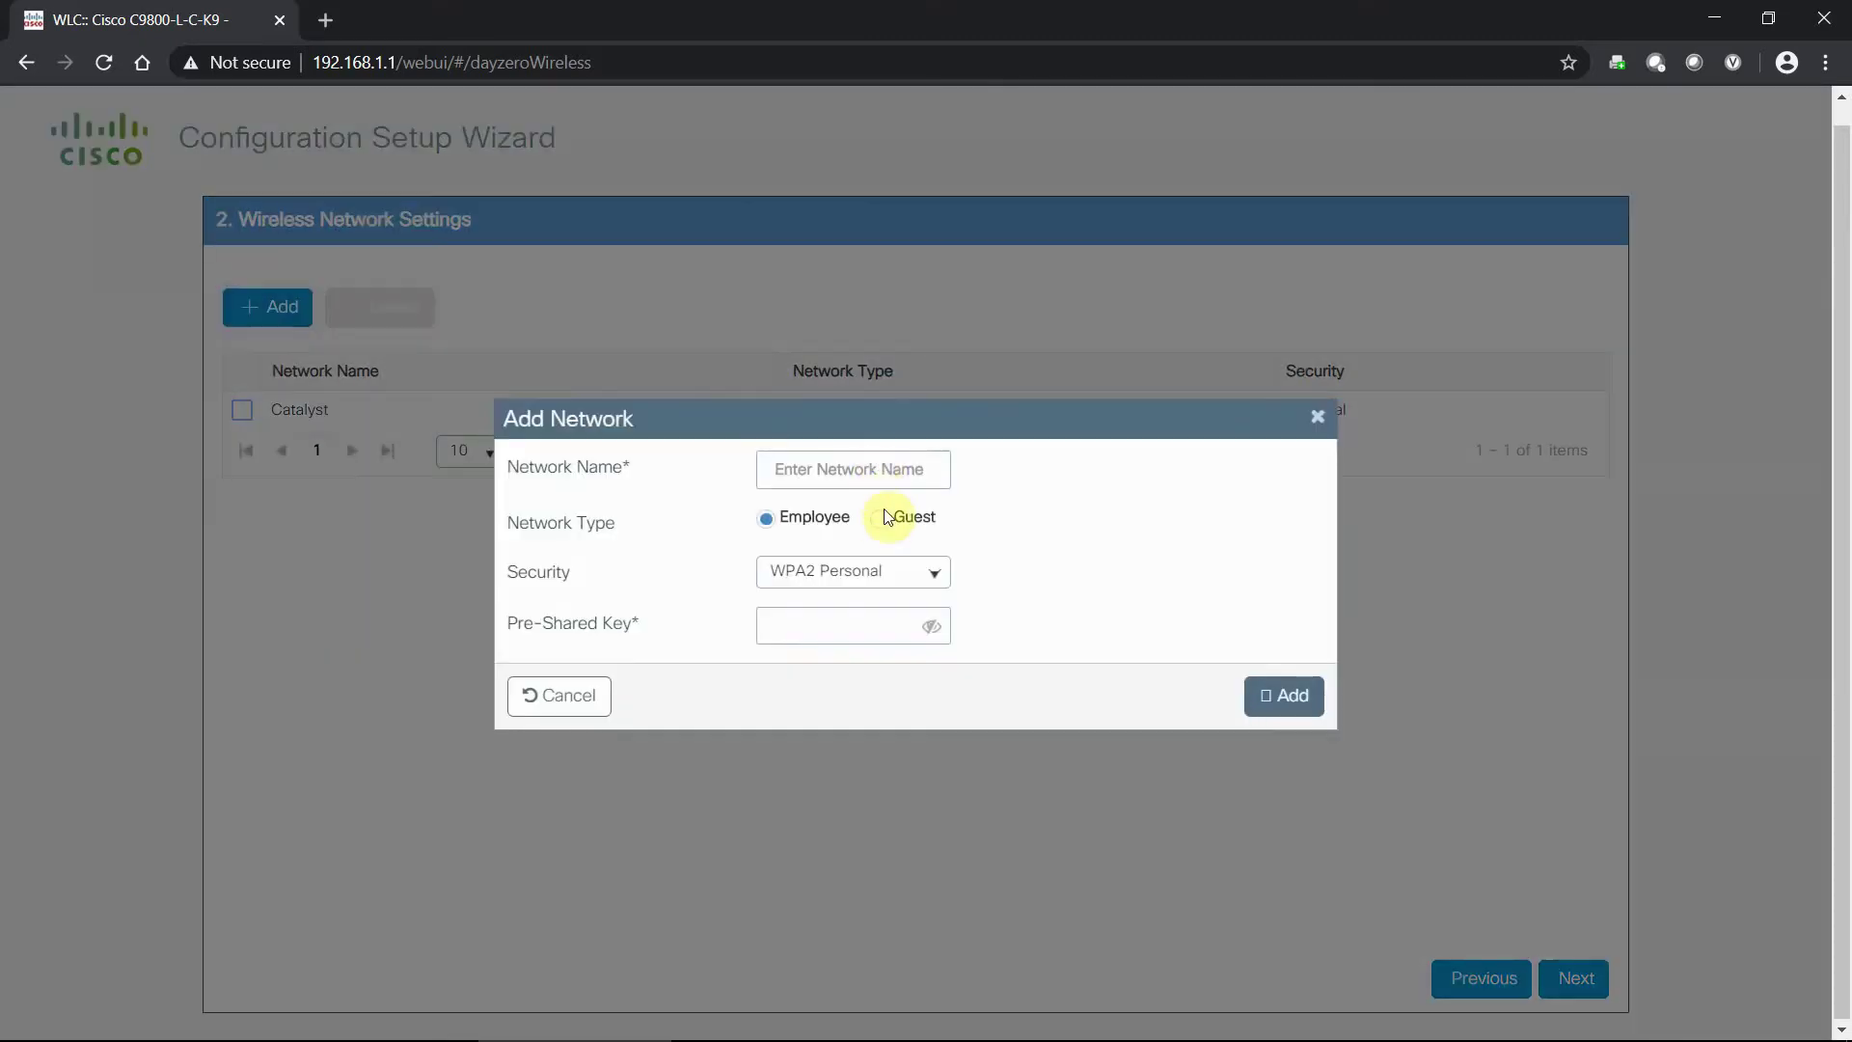
Add guest network 'Guest' with webauth security, then proceed to Advanced Settings.
{"action": "left_click", "coordinate": [881, 518]}
{"action": "left_click", "coordinate": [909, 579]}
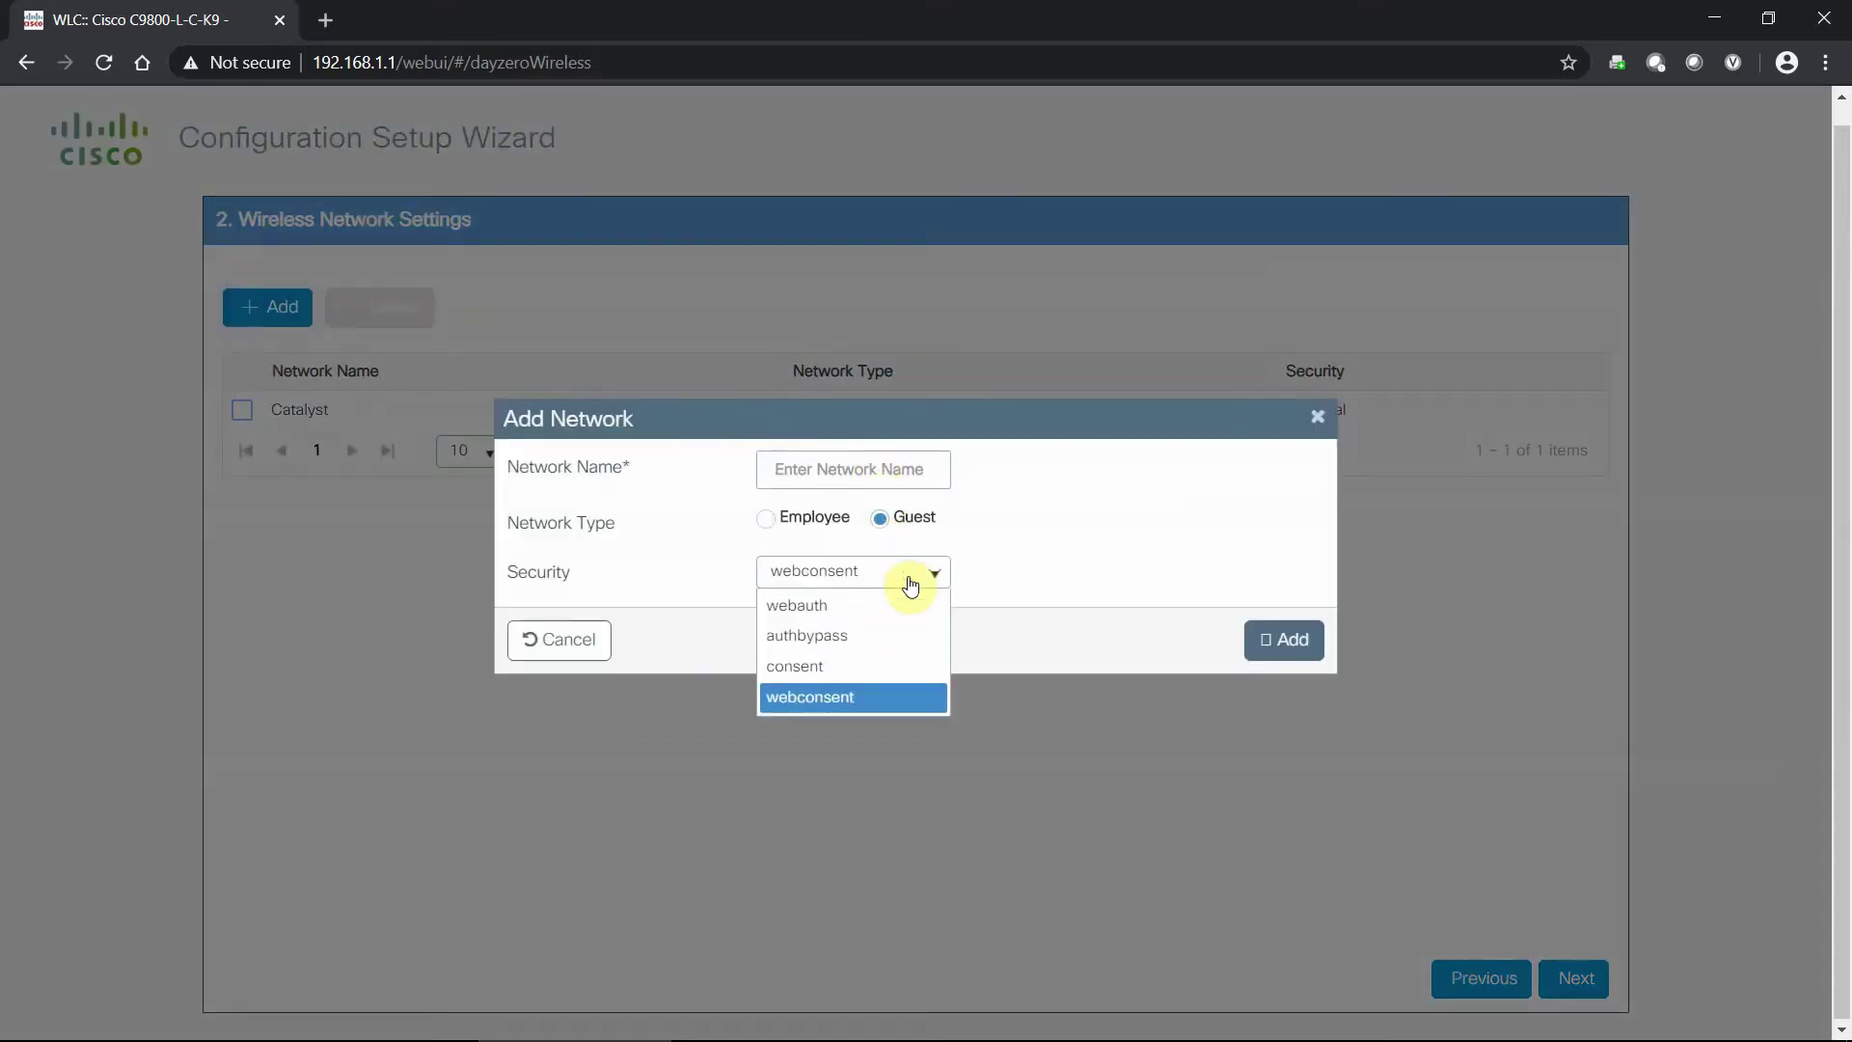
{"action": "left_click", "coordinate": [861, 476]}
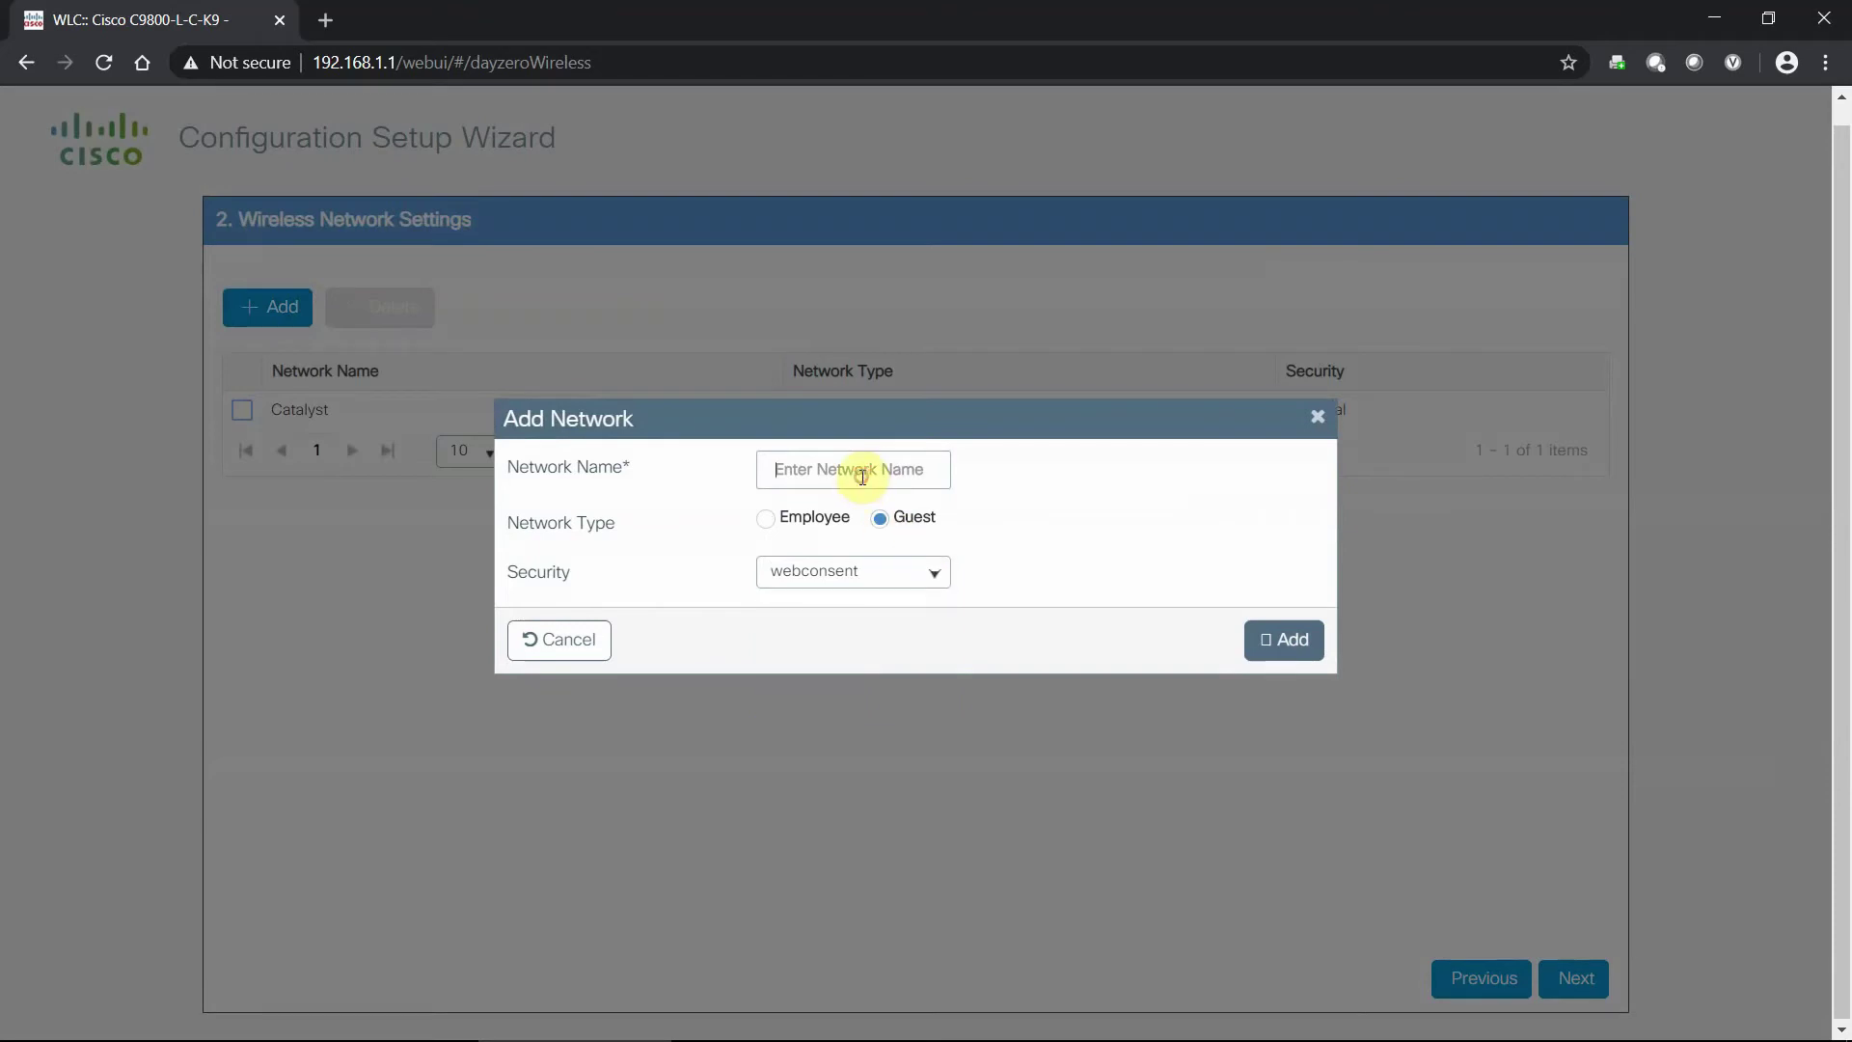
{"action": "type", "text": "Gures"}
{"action": "type", "text": "est"}
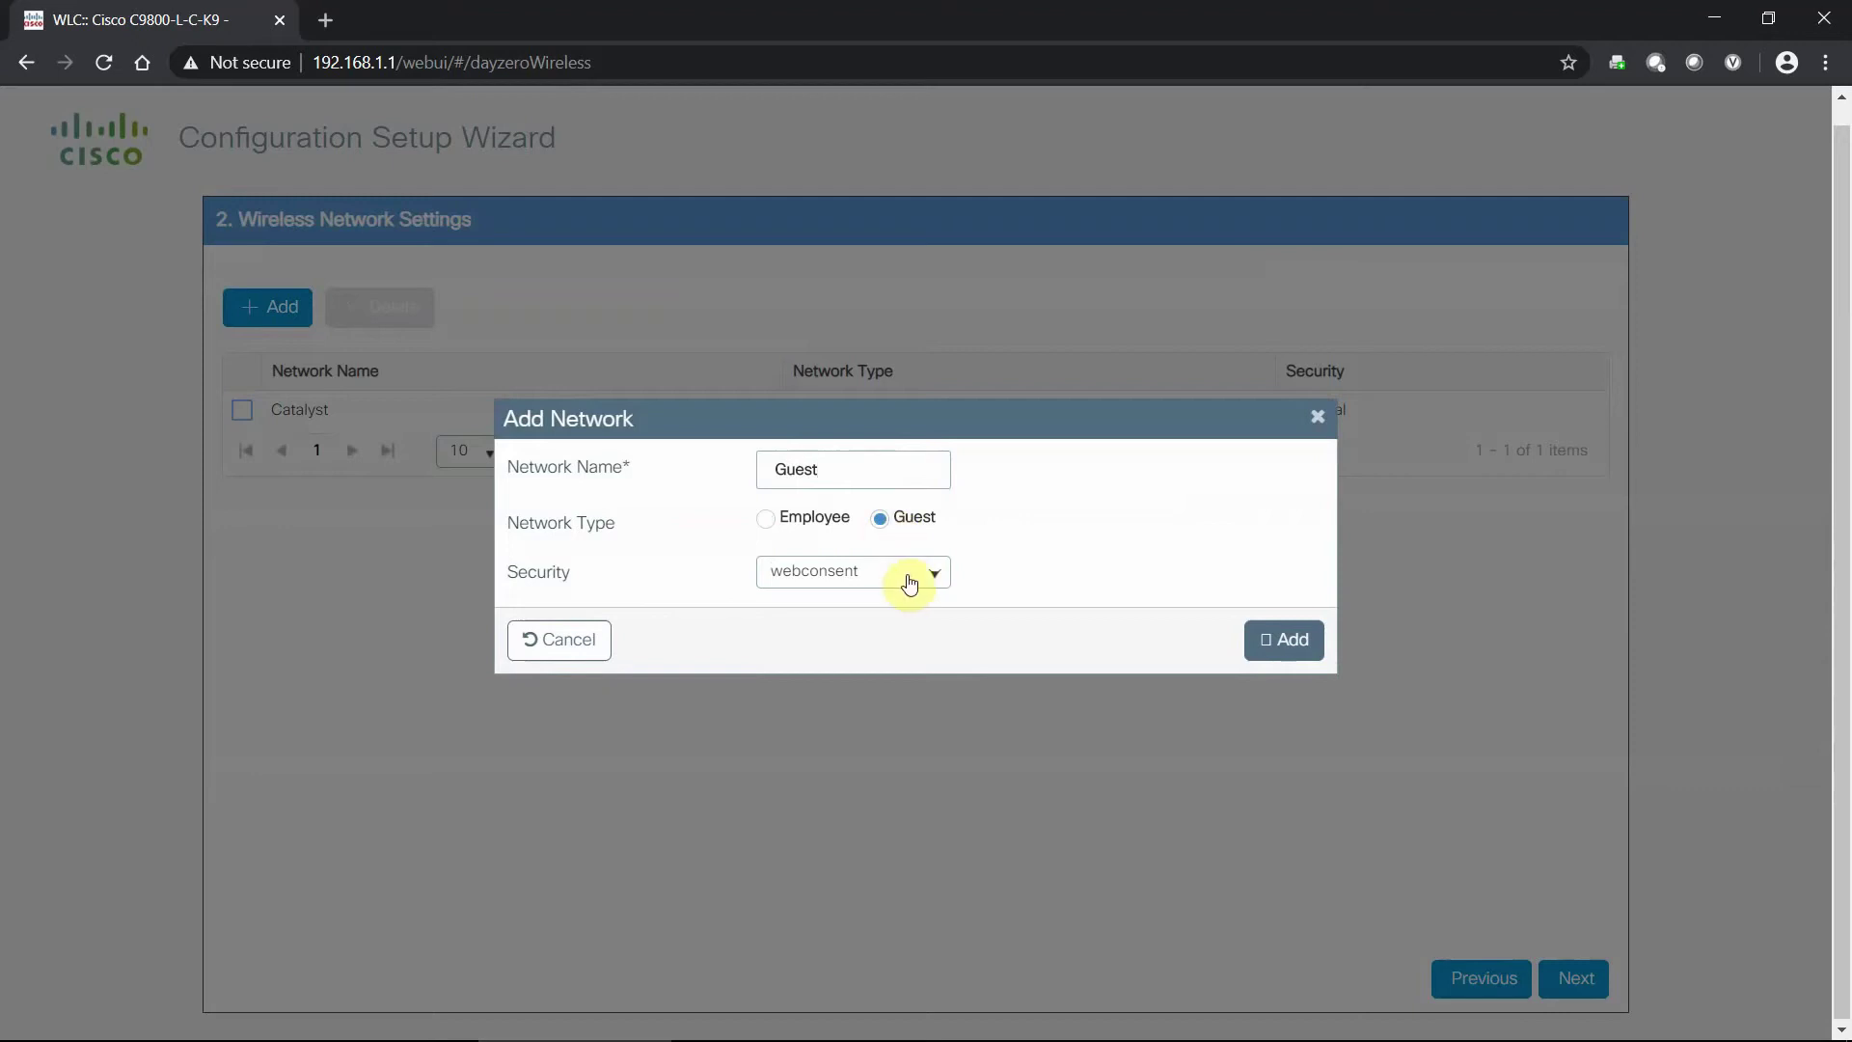
{"action": "left_click", "coordinate": [908, 581]}
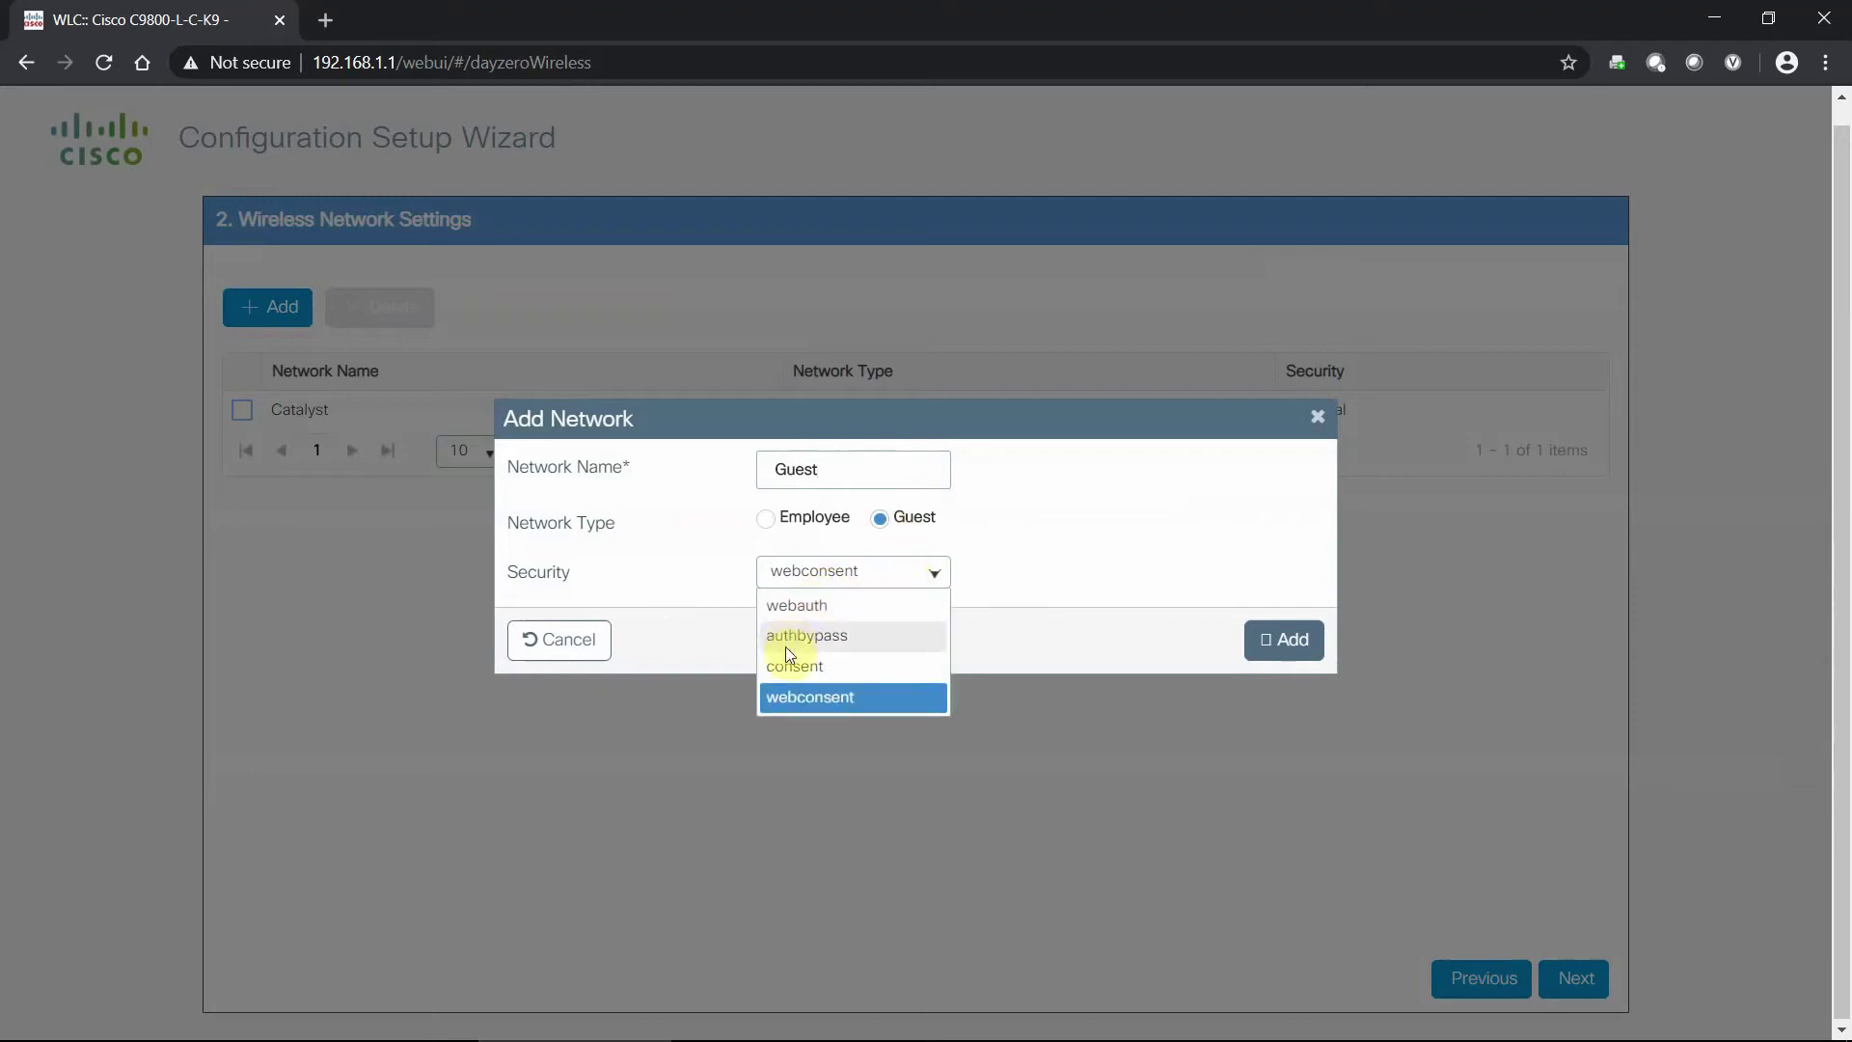
{"action": "left_click", "coordinate": [786, 519]}
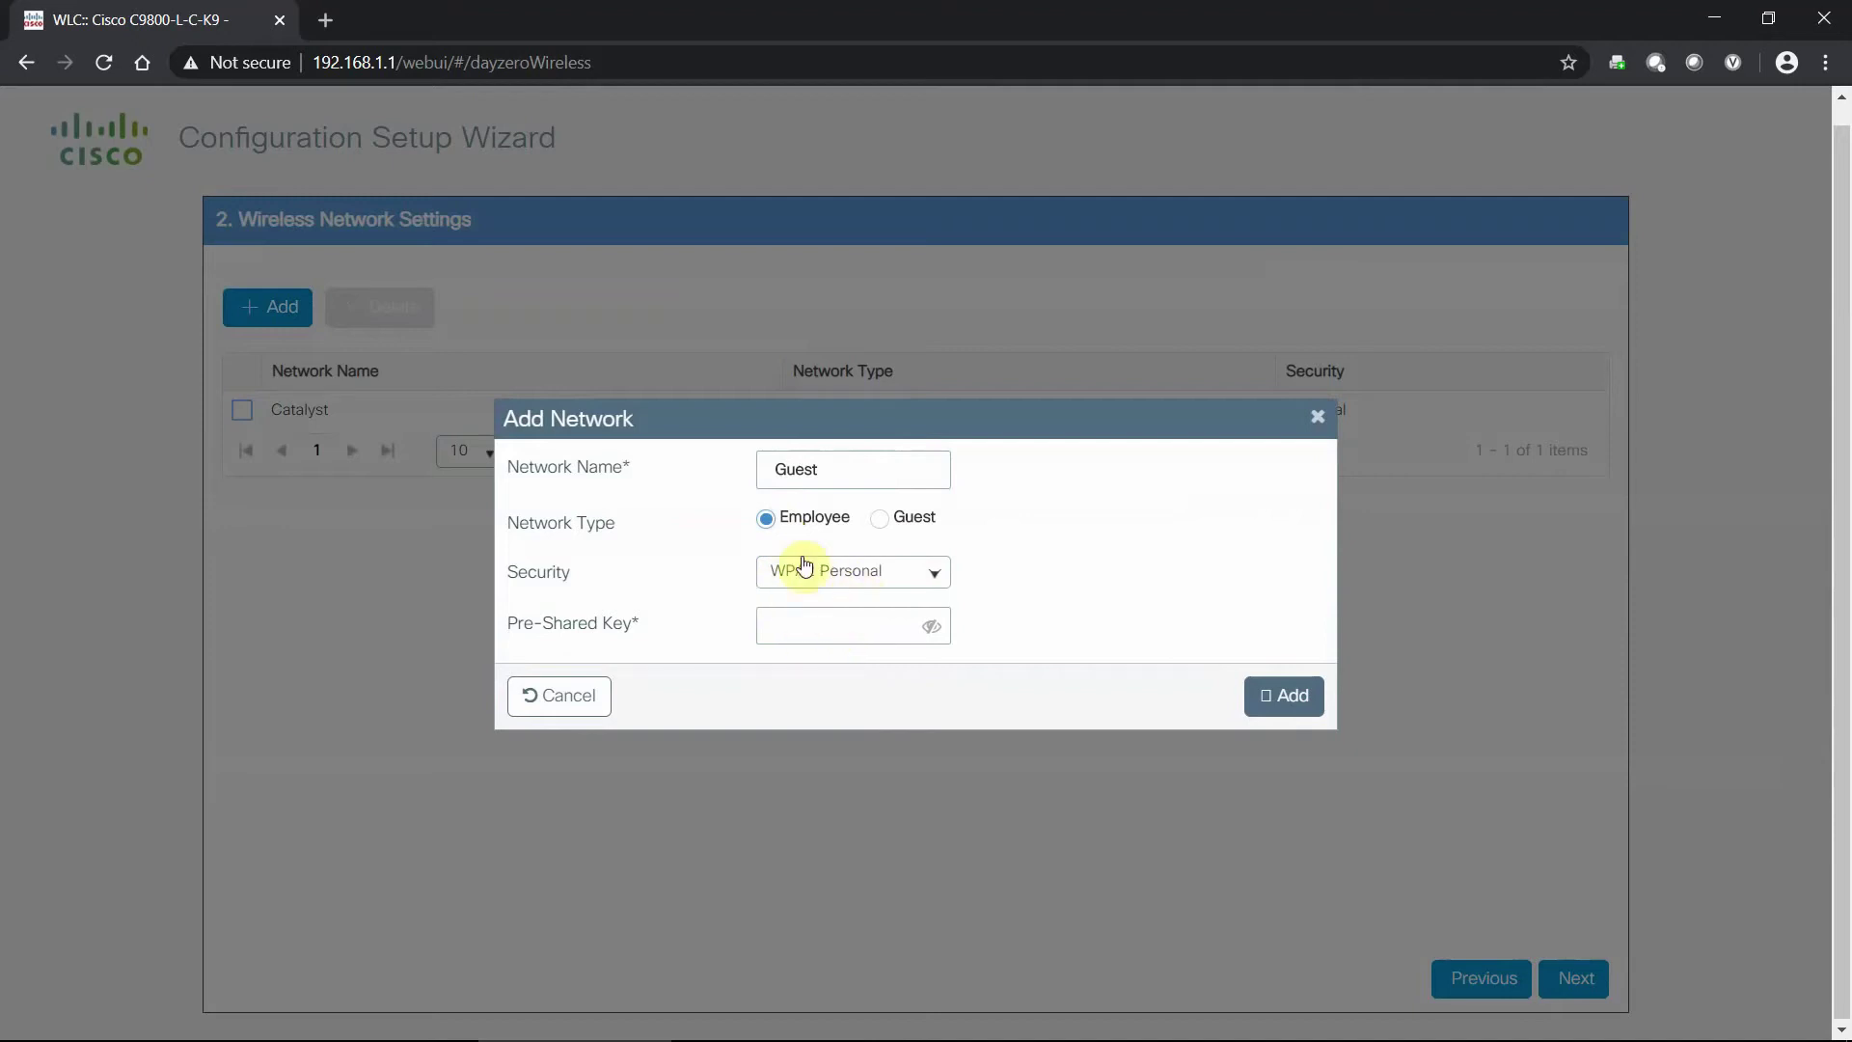
{"action": "left_click", "coordinate": [882, 520]}
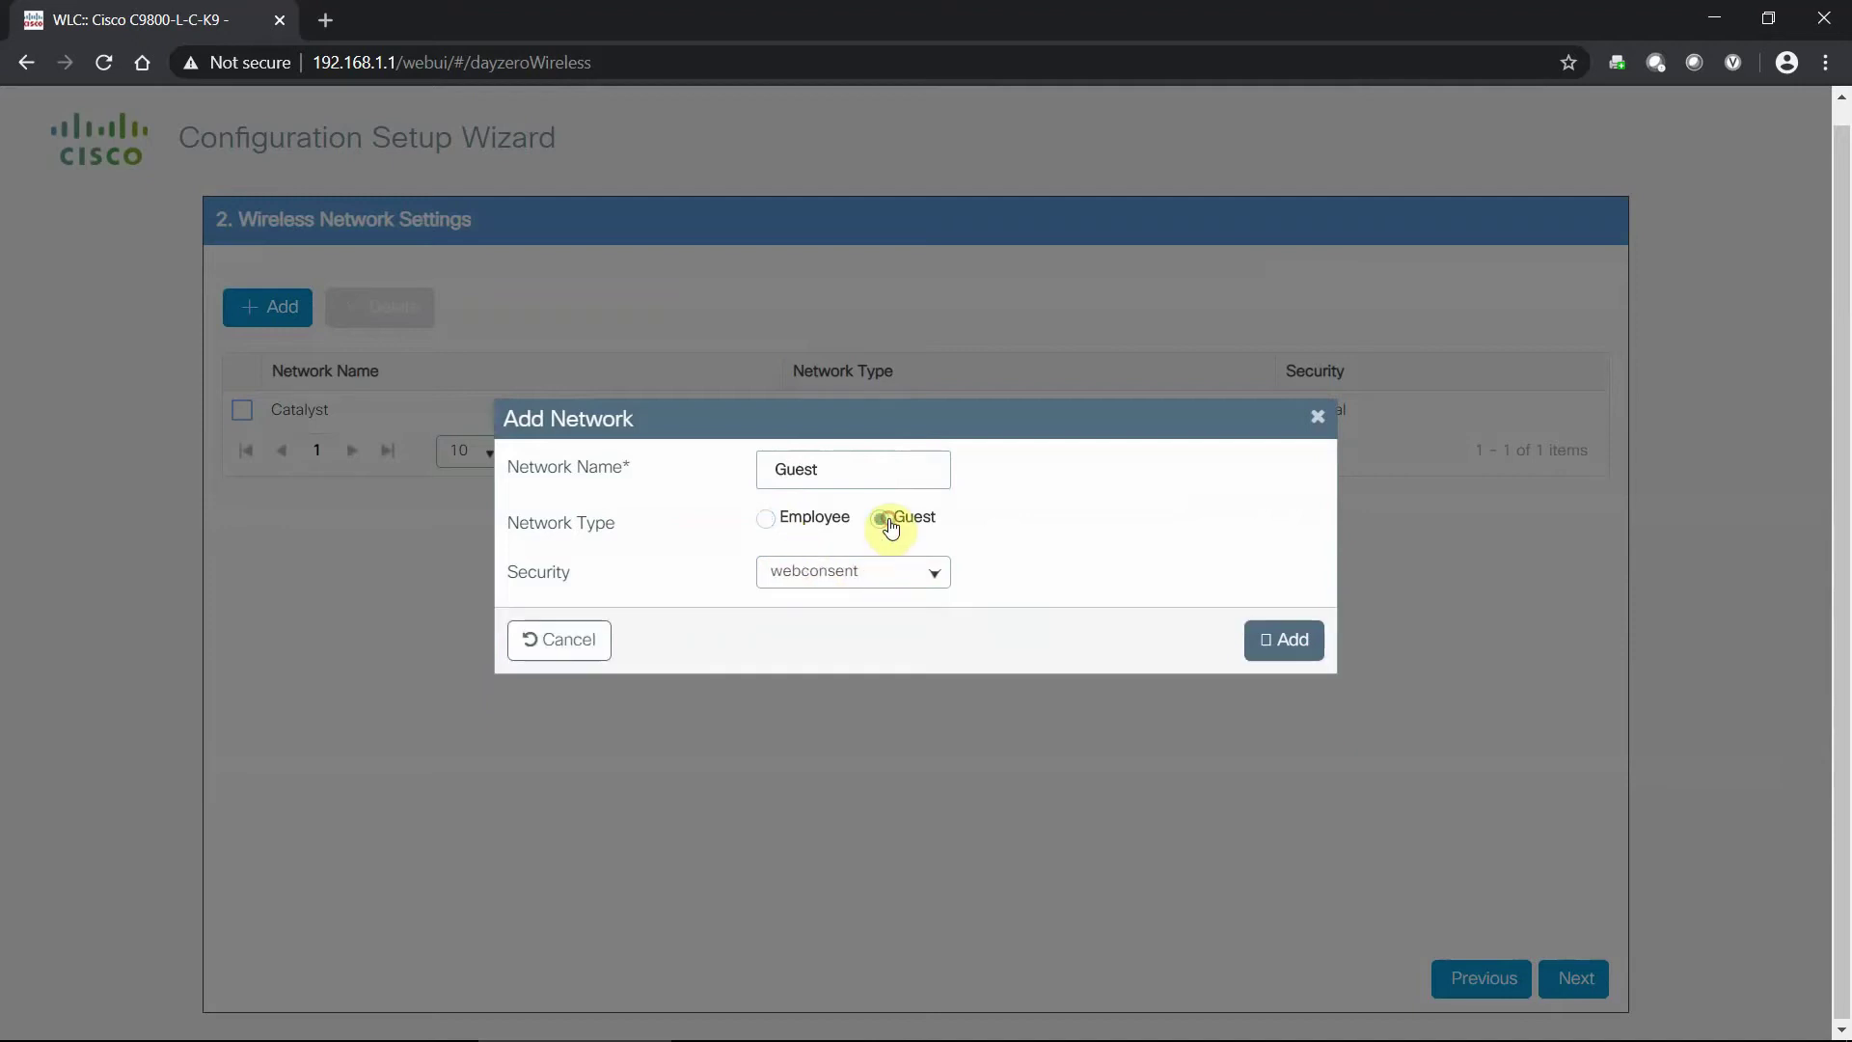
{"action": "left_click", "coordinate": [937, 578]}
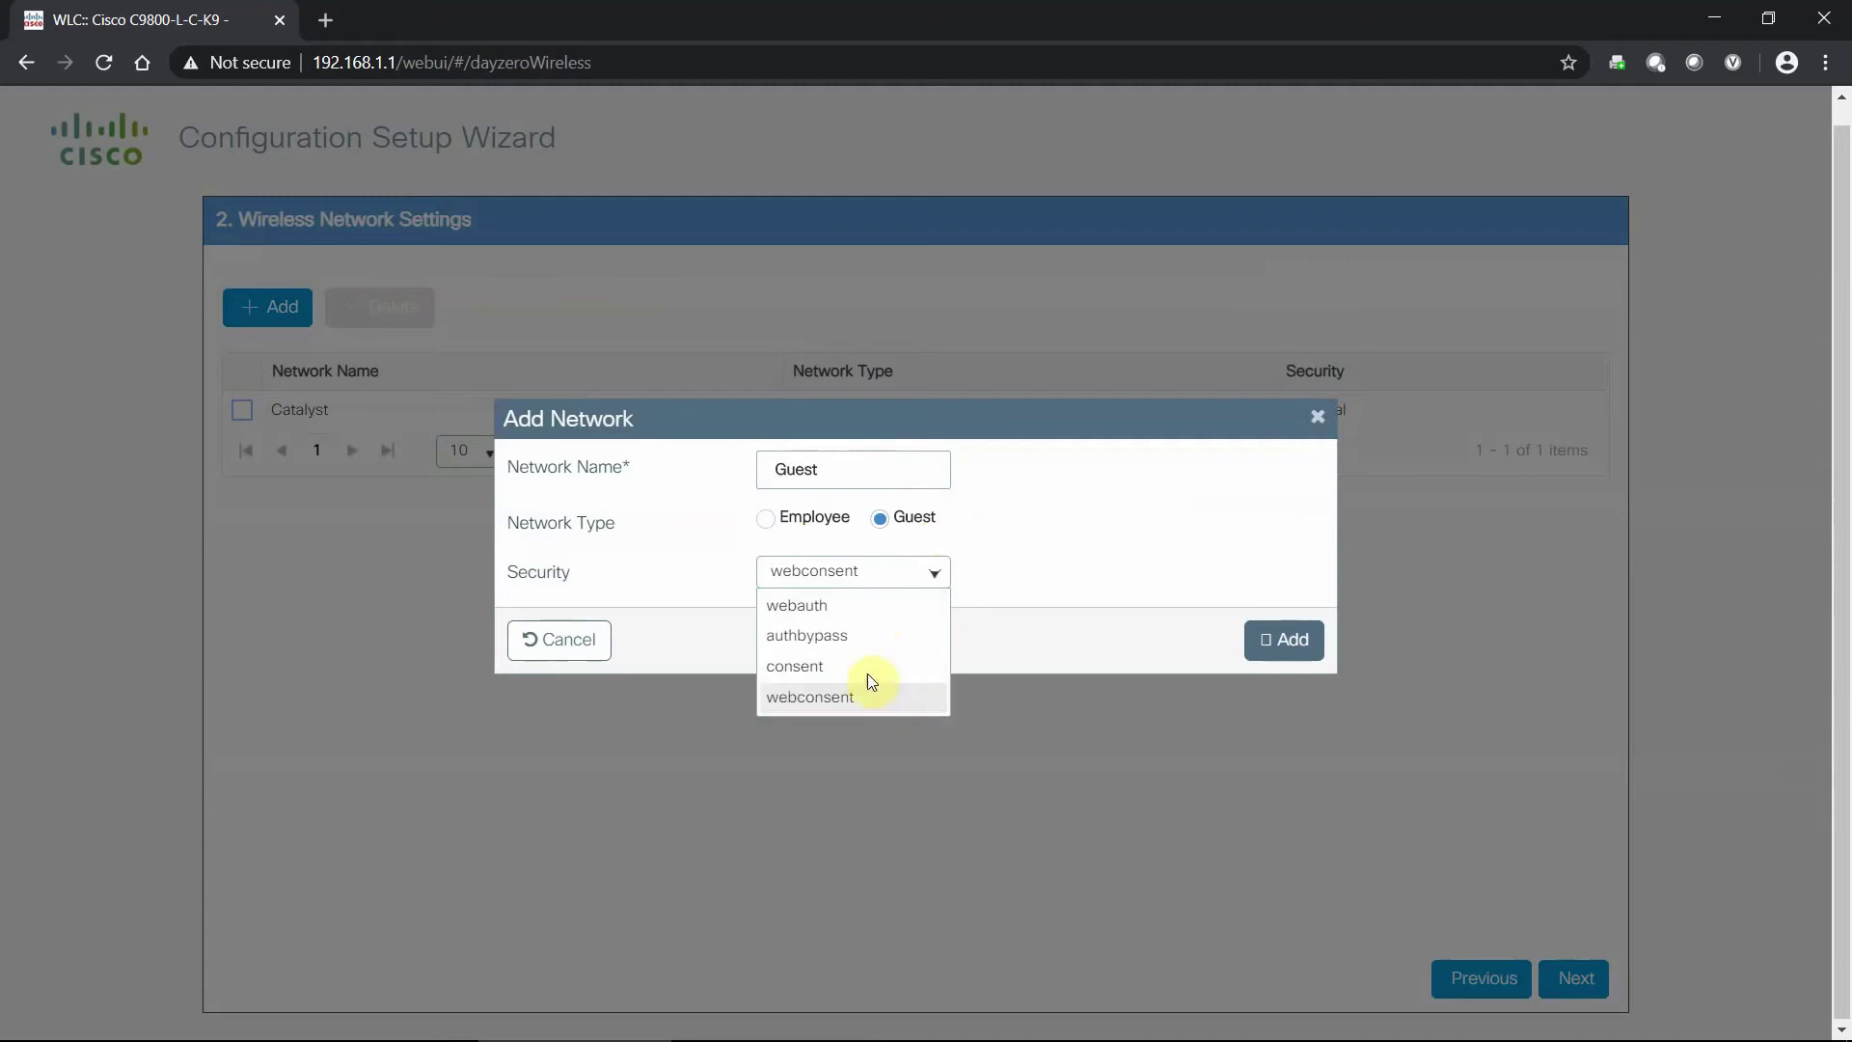
{"action": "left_click", "coordinate": [840, 618]}
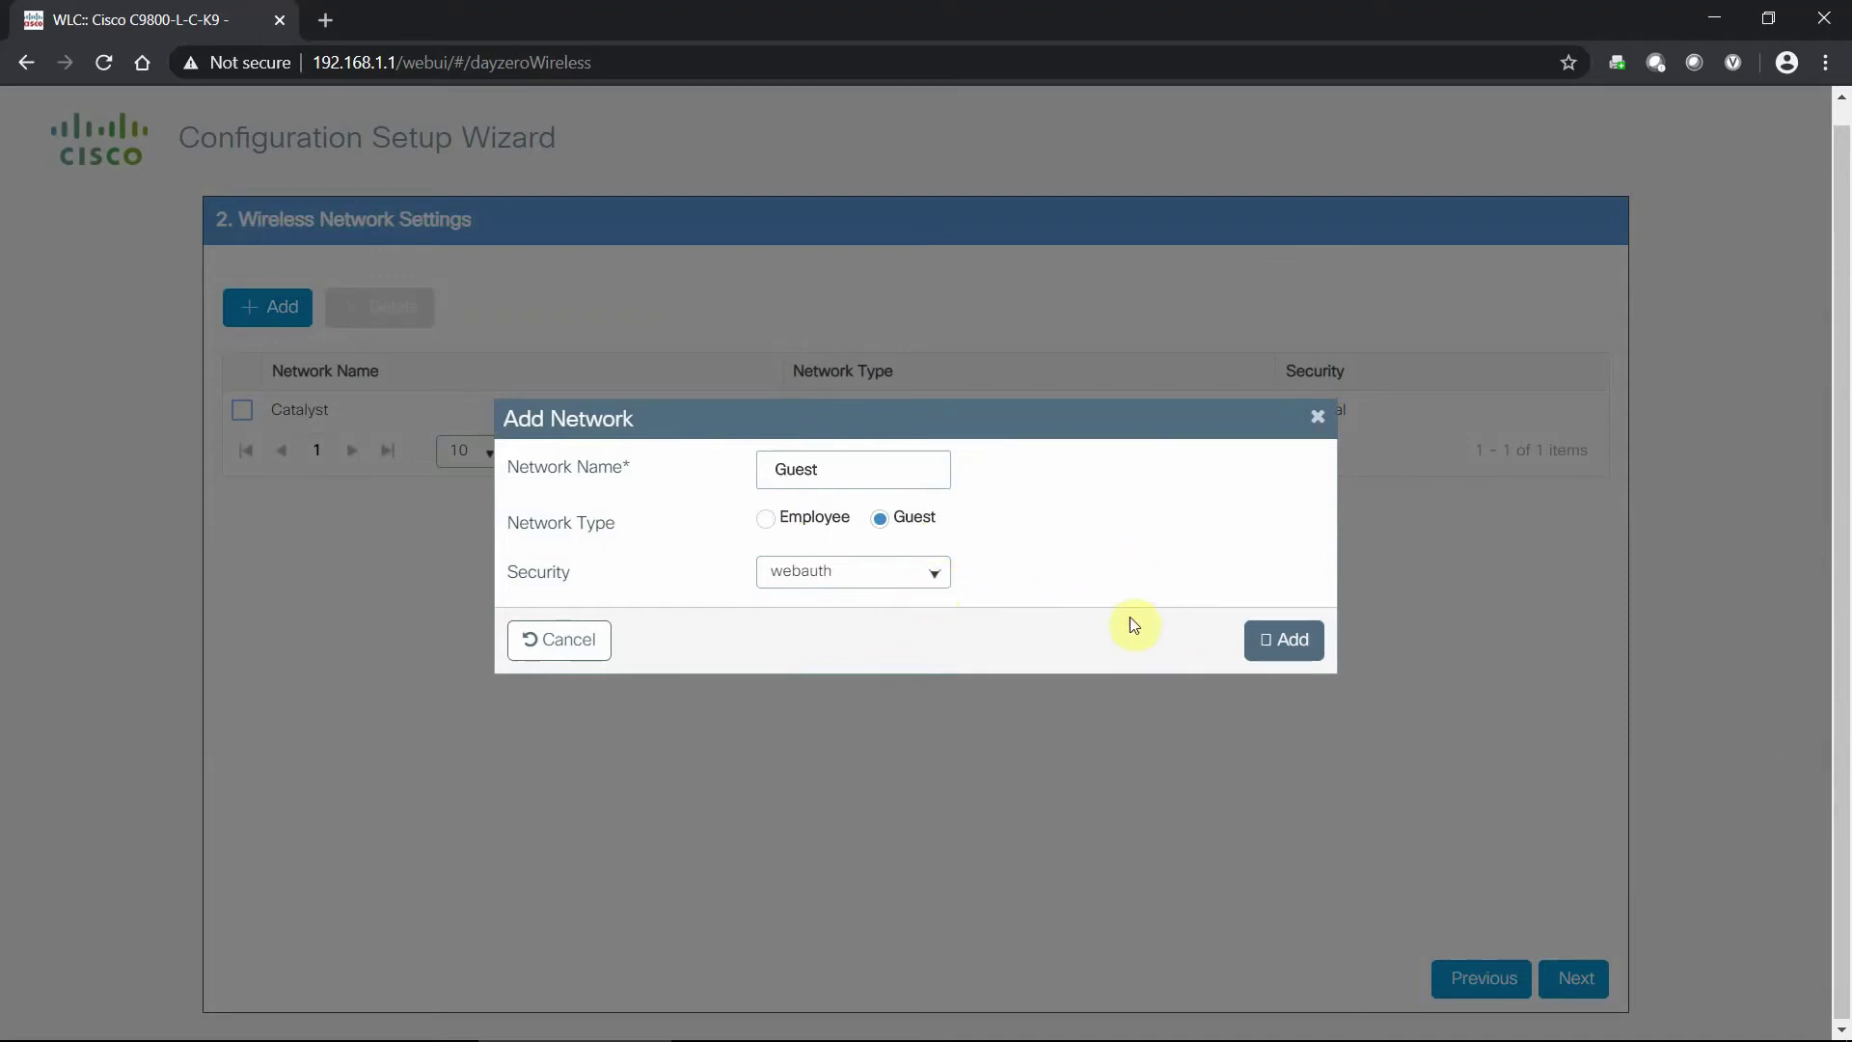
{"action": "left_click", "coordinate": [1294, 644]}
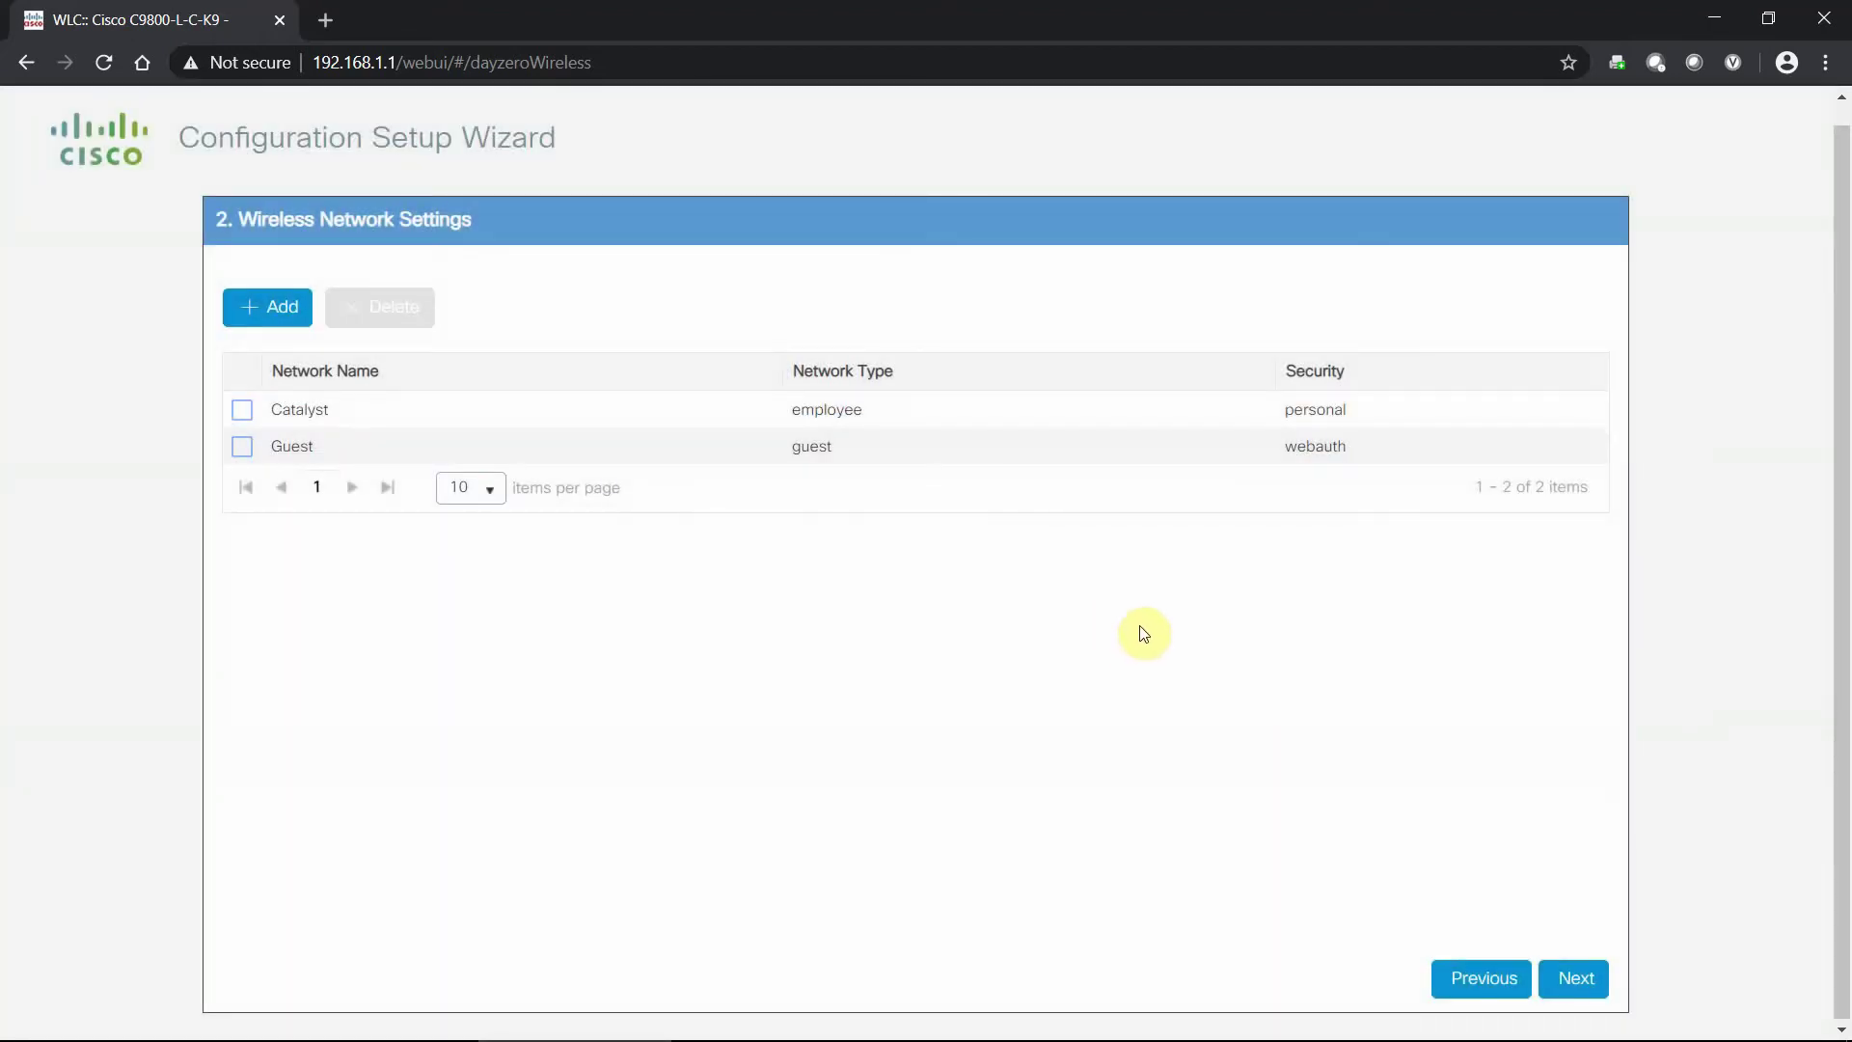
{"action": "left_click", "coordinate": [1572, 982]}
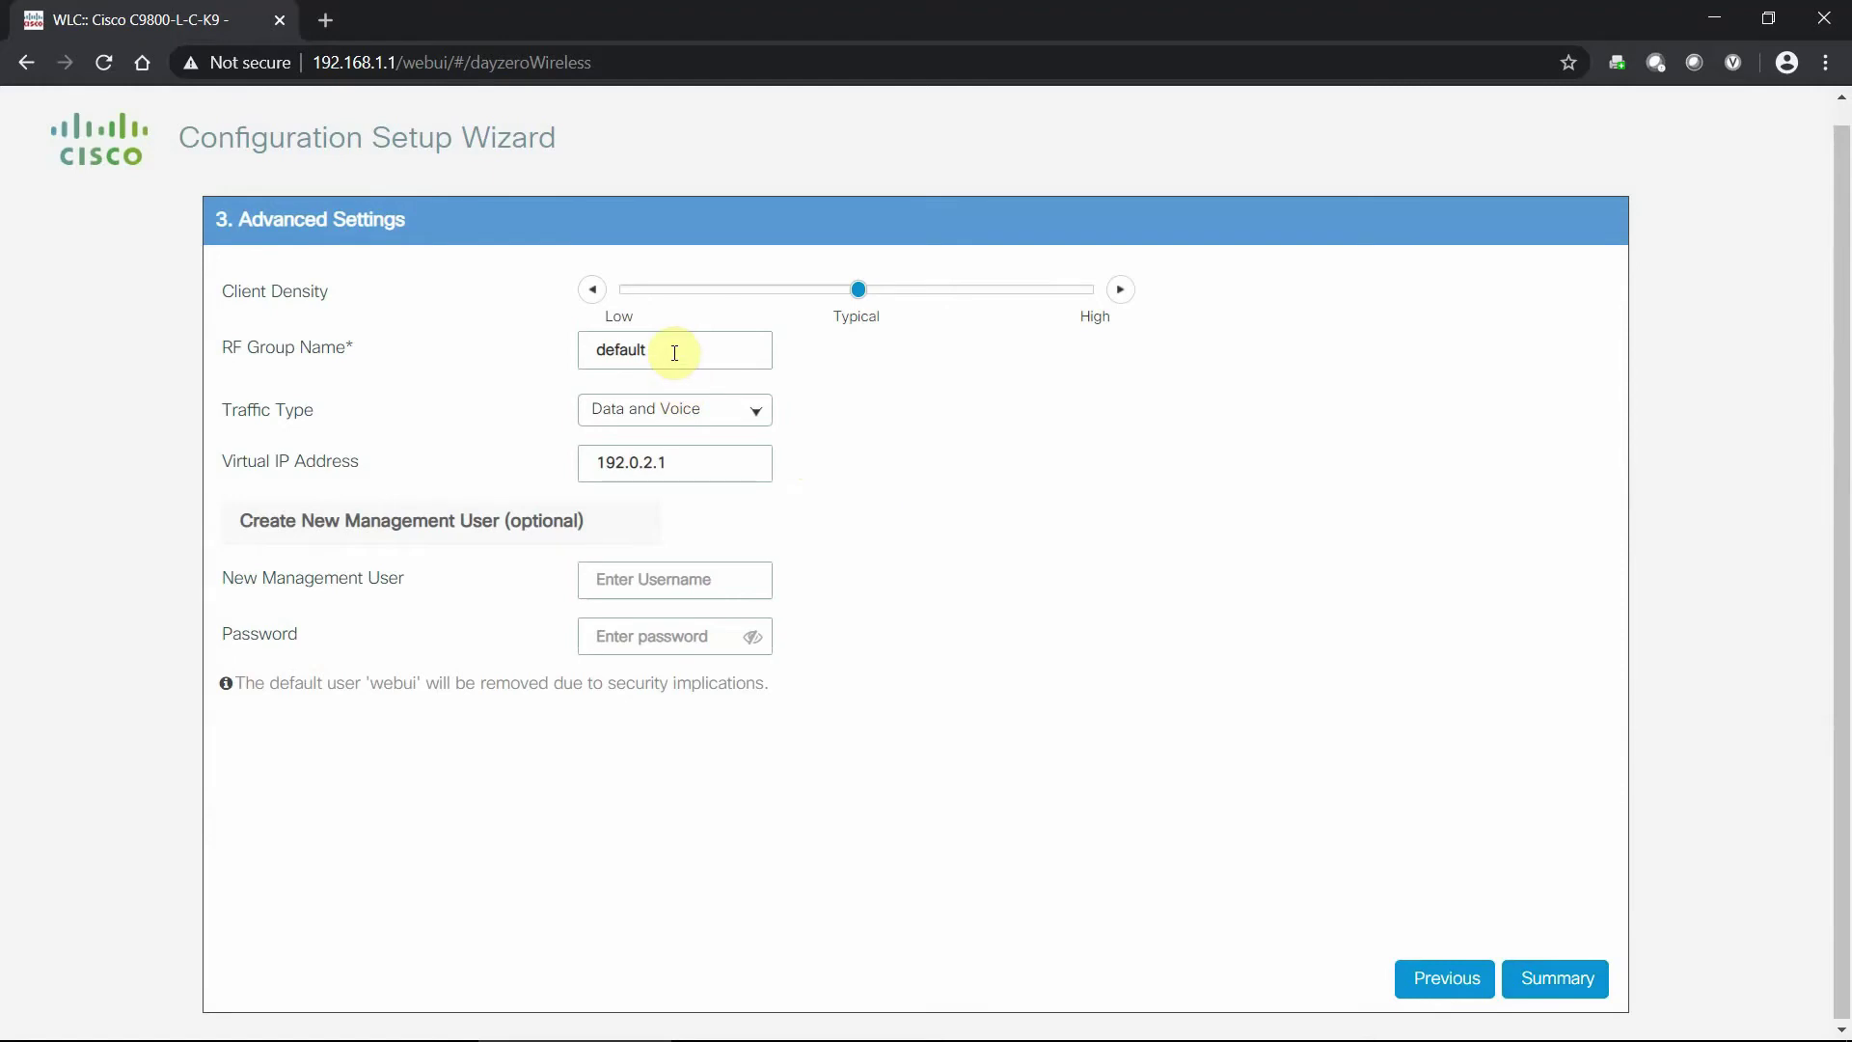
Rename the RF group to Catalyst, keep Data and Voice traffic, and set client density Low.
{"action": "left_click_drag", "start_coordinate": [675, 352], "coordinate": [569, 352]}
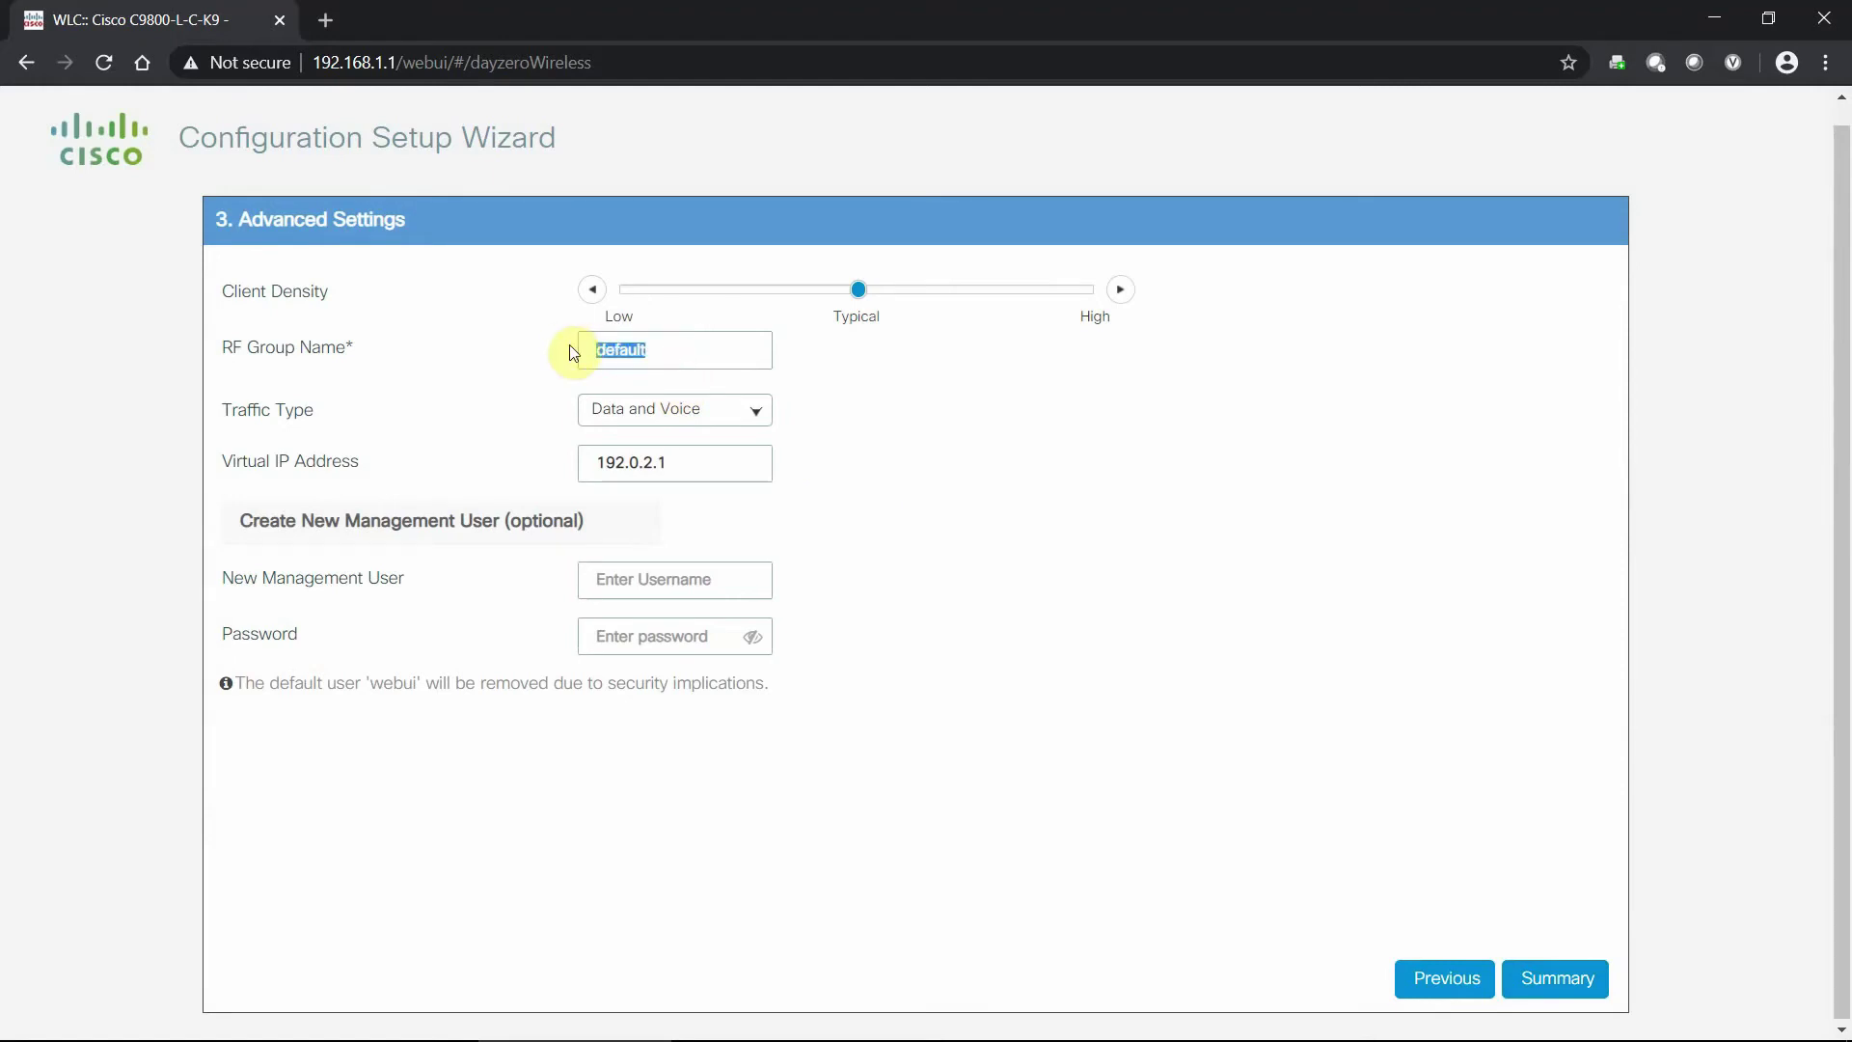
{"action": "type", "text": "Catalyst"}
{"action": "left_click", "coordinate": [750, 417]}
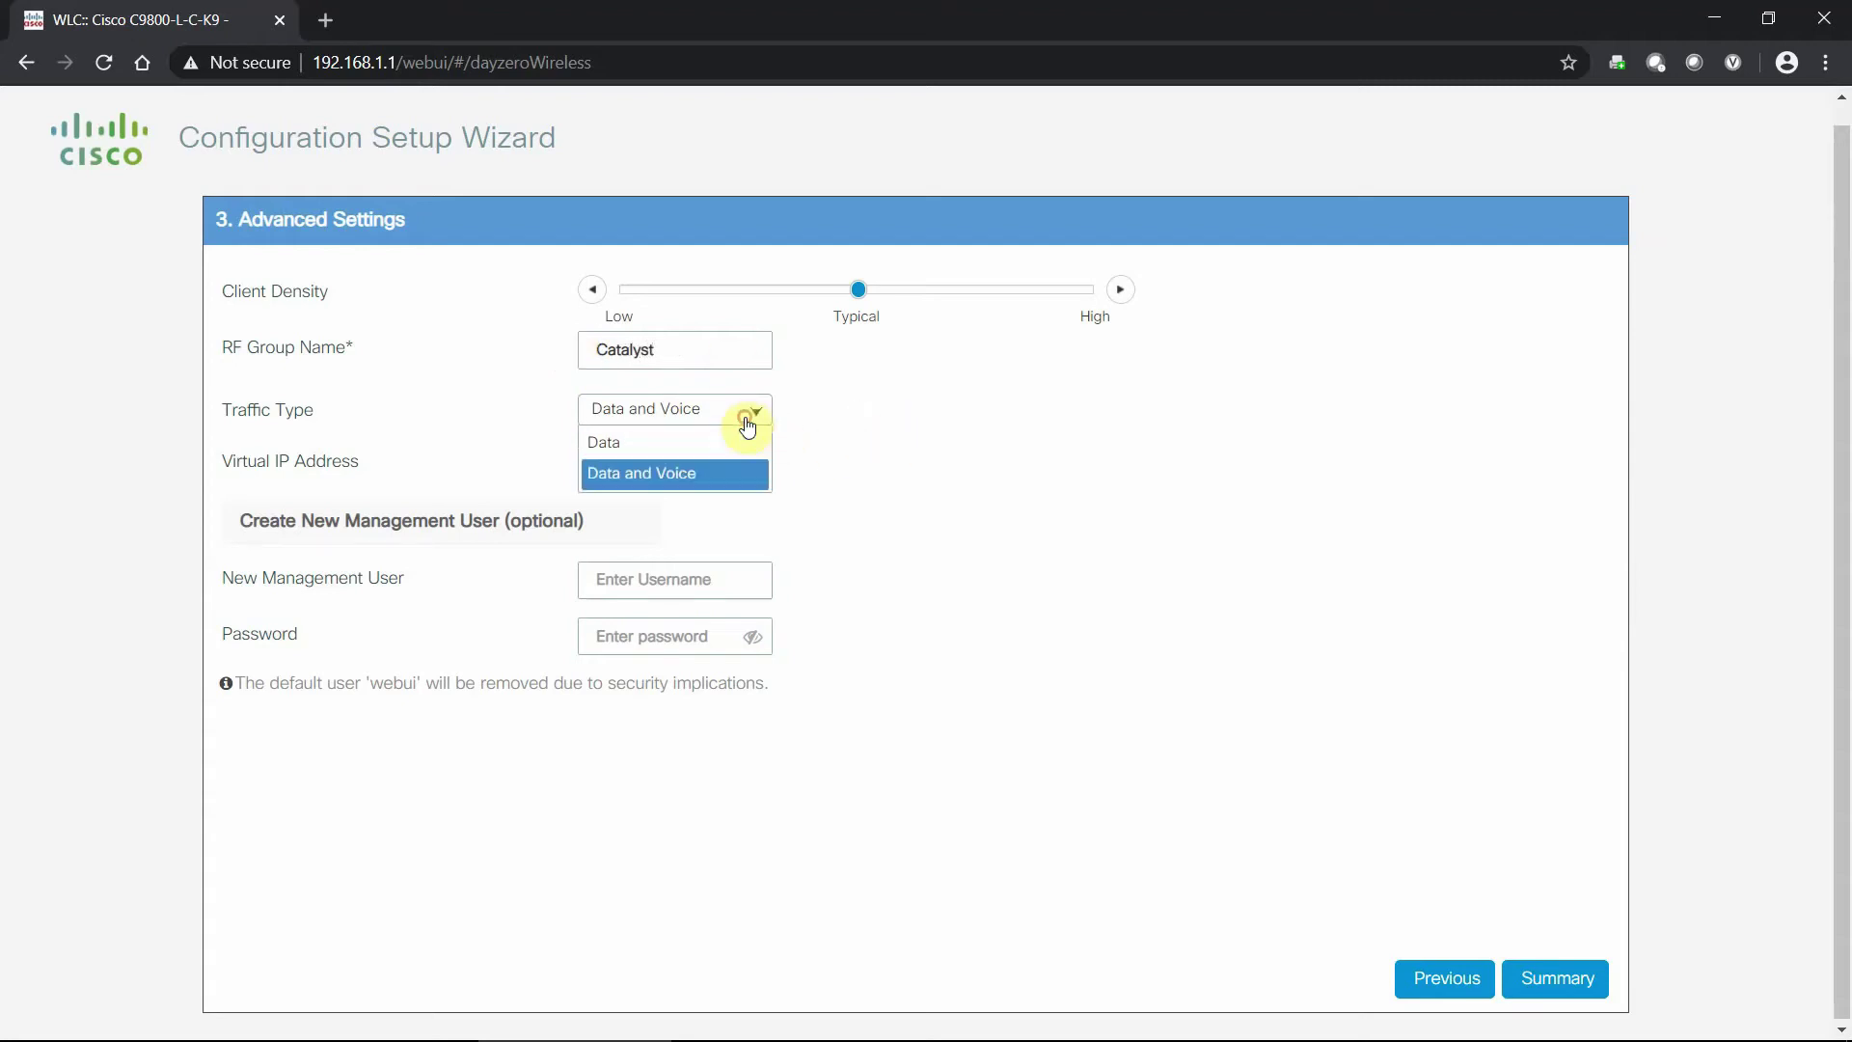
{"action": "left_click", "coordinate": [948, 449]}
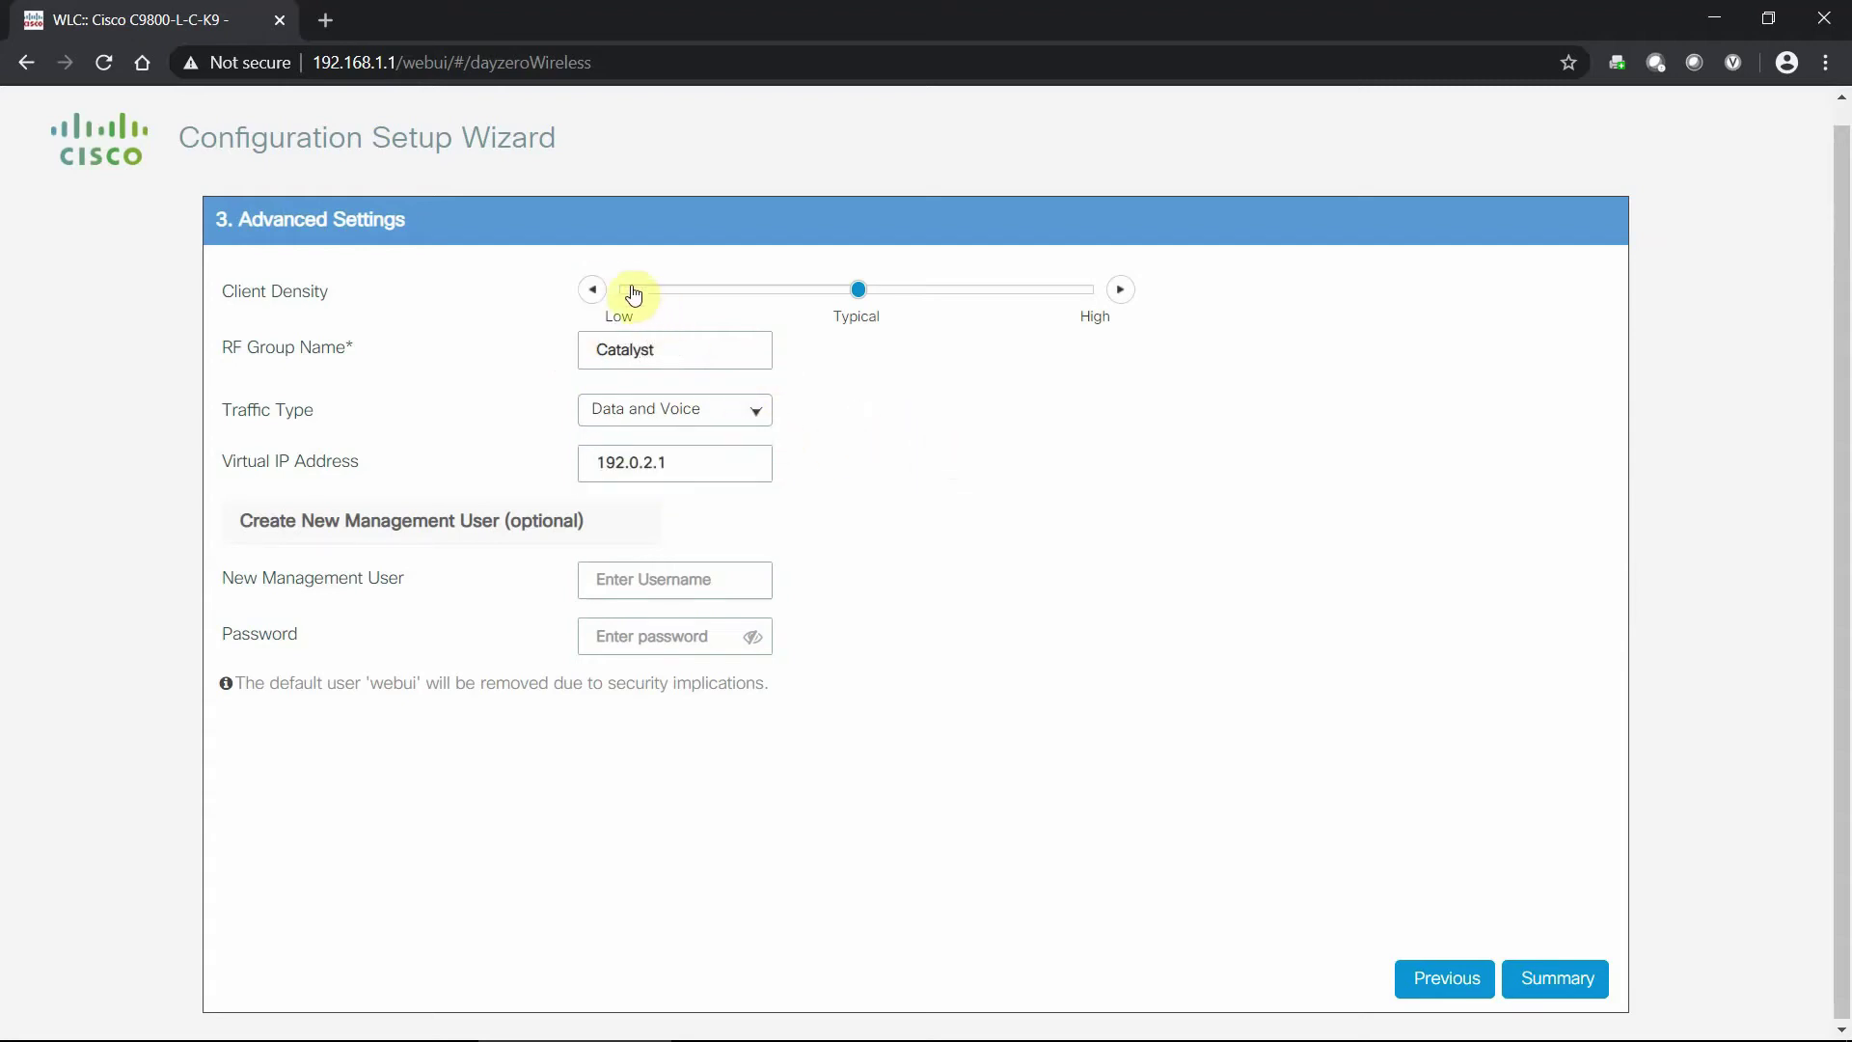
{"action": "left_click", "coordinate": [615, 290]}
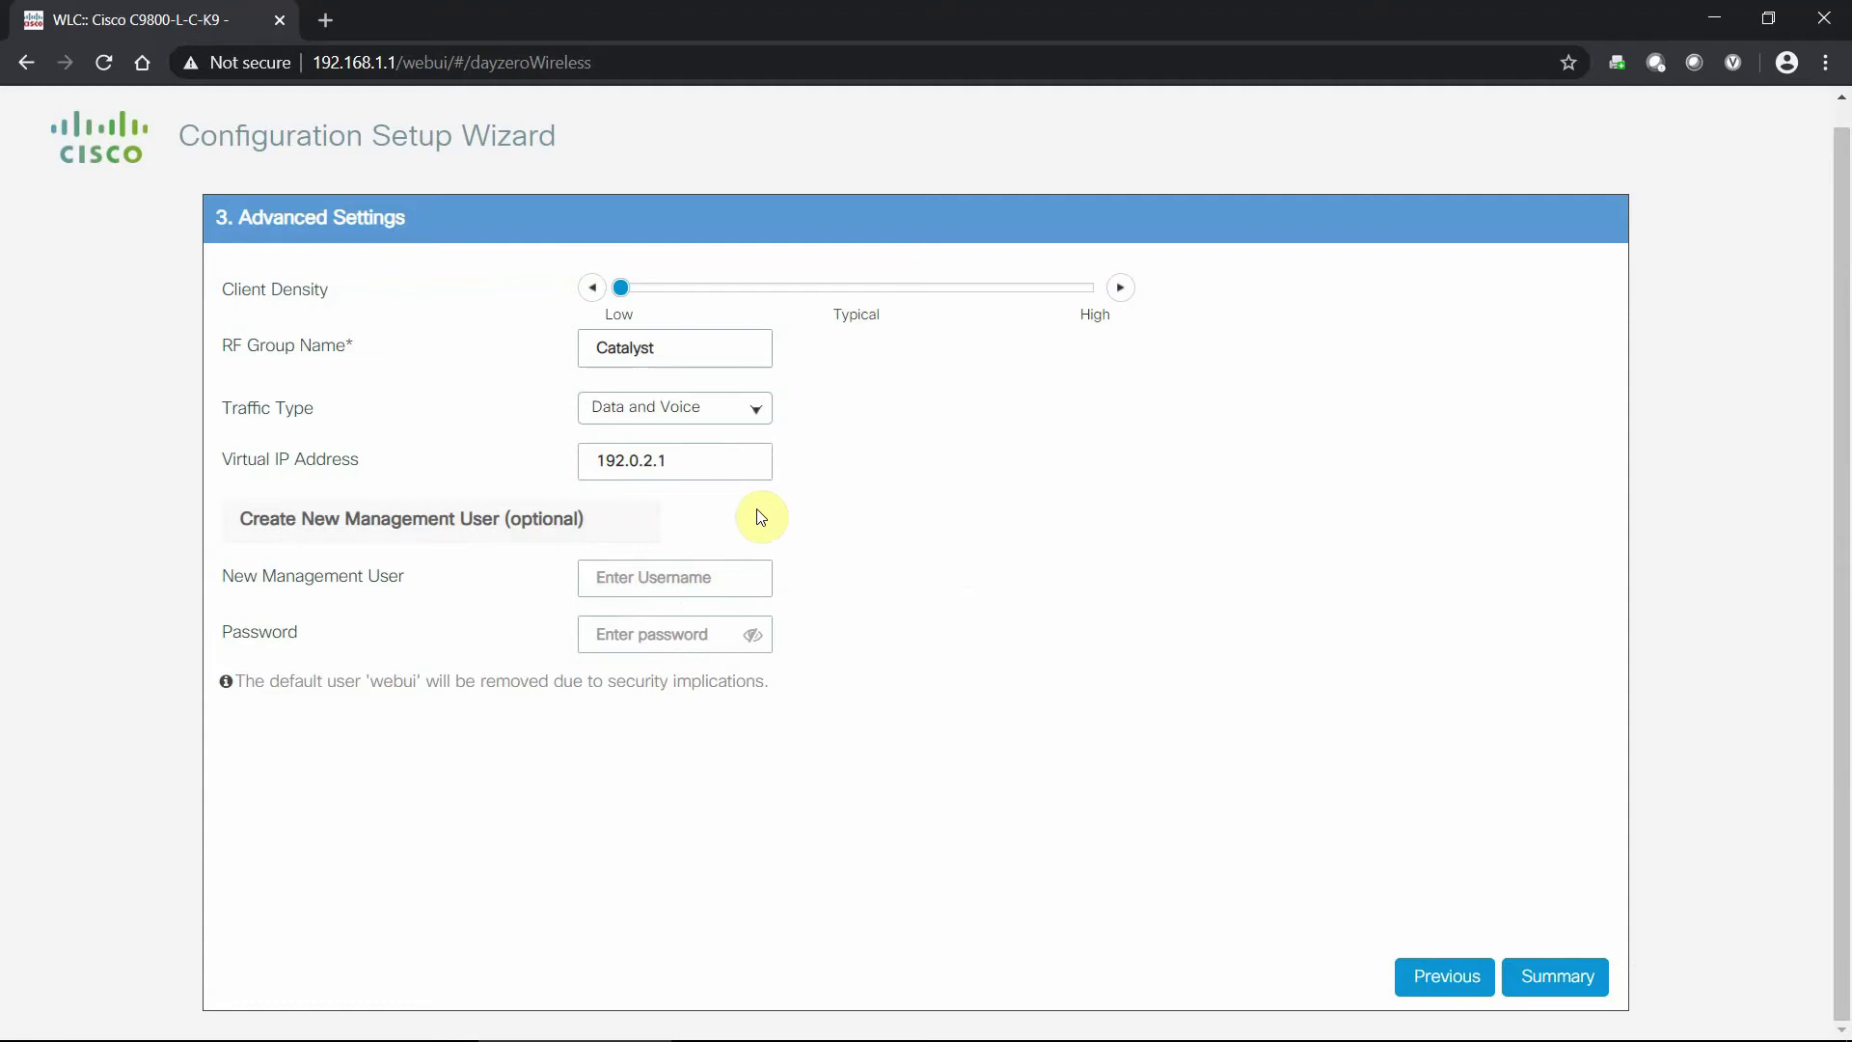
Create management user 'admin' with its password and verify the password entry.
{"action": "type", "text": "admin"}
{"action": "key", "text": "Tab"}
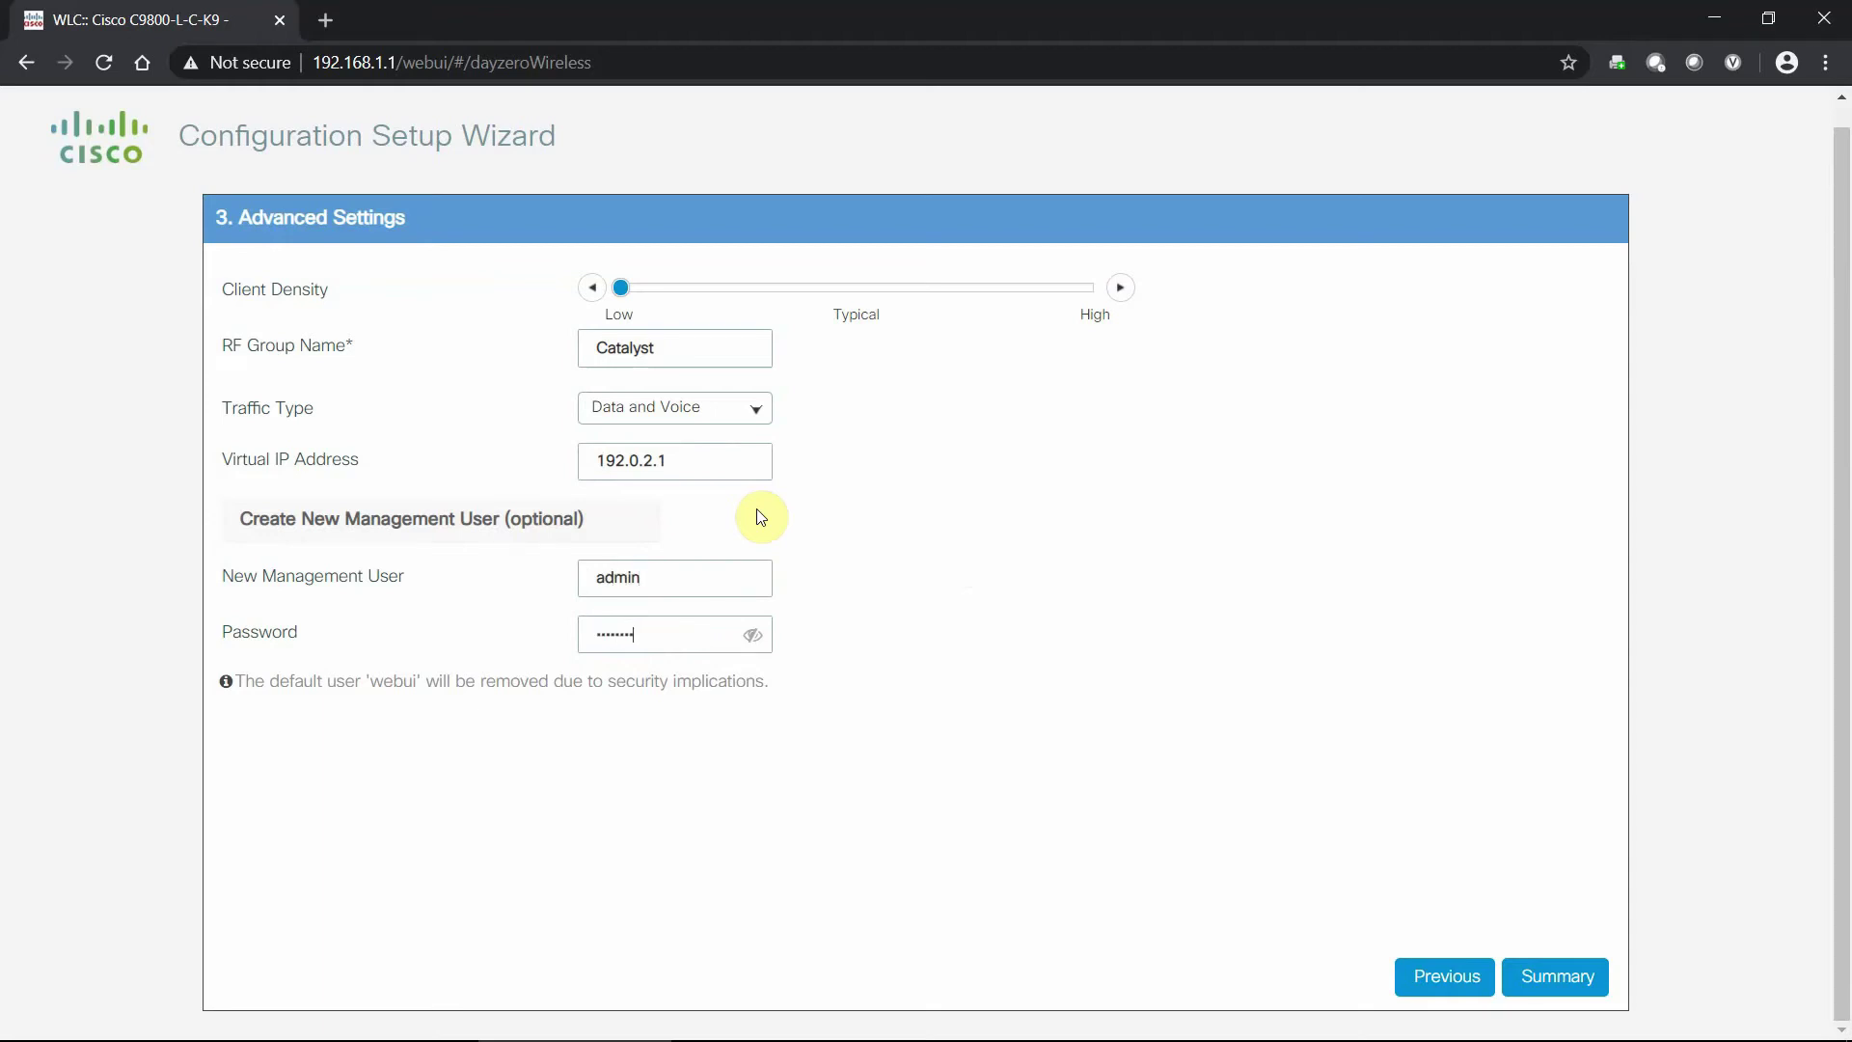
{"action": "left_click", "coordinate": [754, 636]}
{"action": "left_click", "coordinate": [754, 634]}
Review the notes about the default webui user's removal and move to the Summary step.
{"action": "left_click_drag", "start_coordinate": [246, 684], "coordinate": [792, 688]}
{"action": "left_click", "coordinate": [793, 686]}
{"action": "left_click_drag", "start_coordinate": [384, 682], "coordinate": [638, 696]}
{"action": "left_click", "coordinate": [639, 696]}
{"action": "left_click", "coordinate": [1568, 980]}
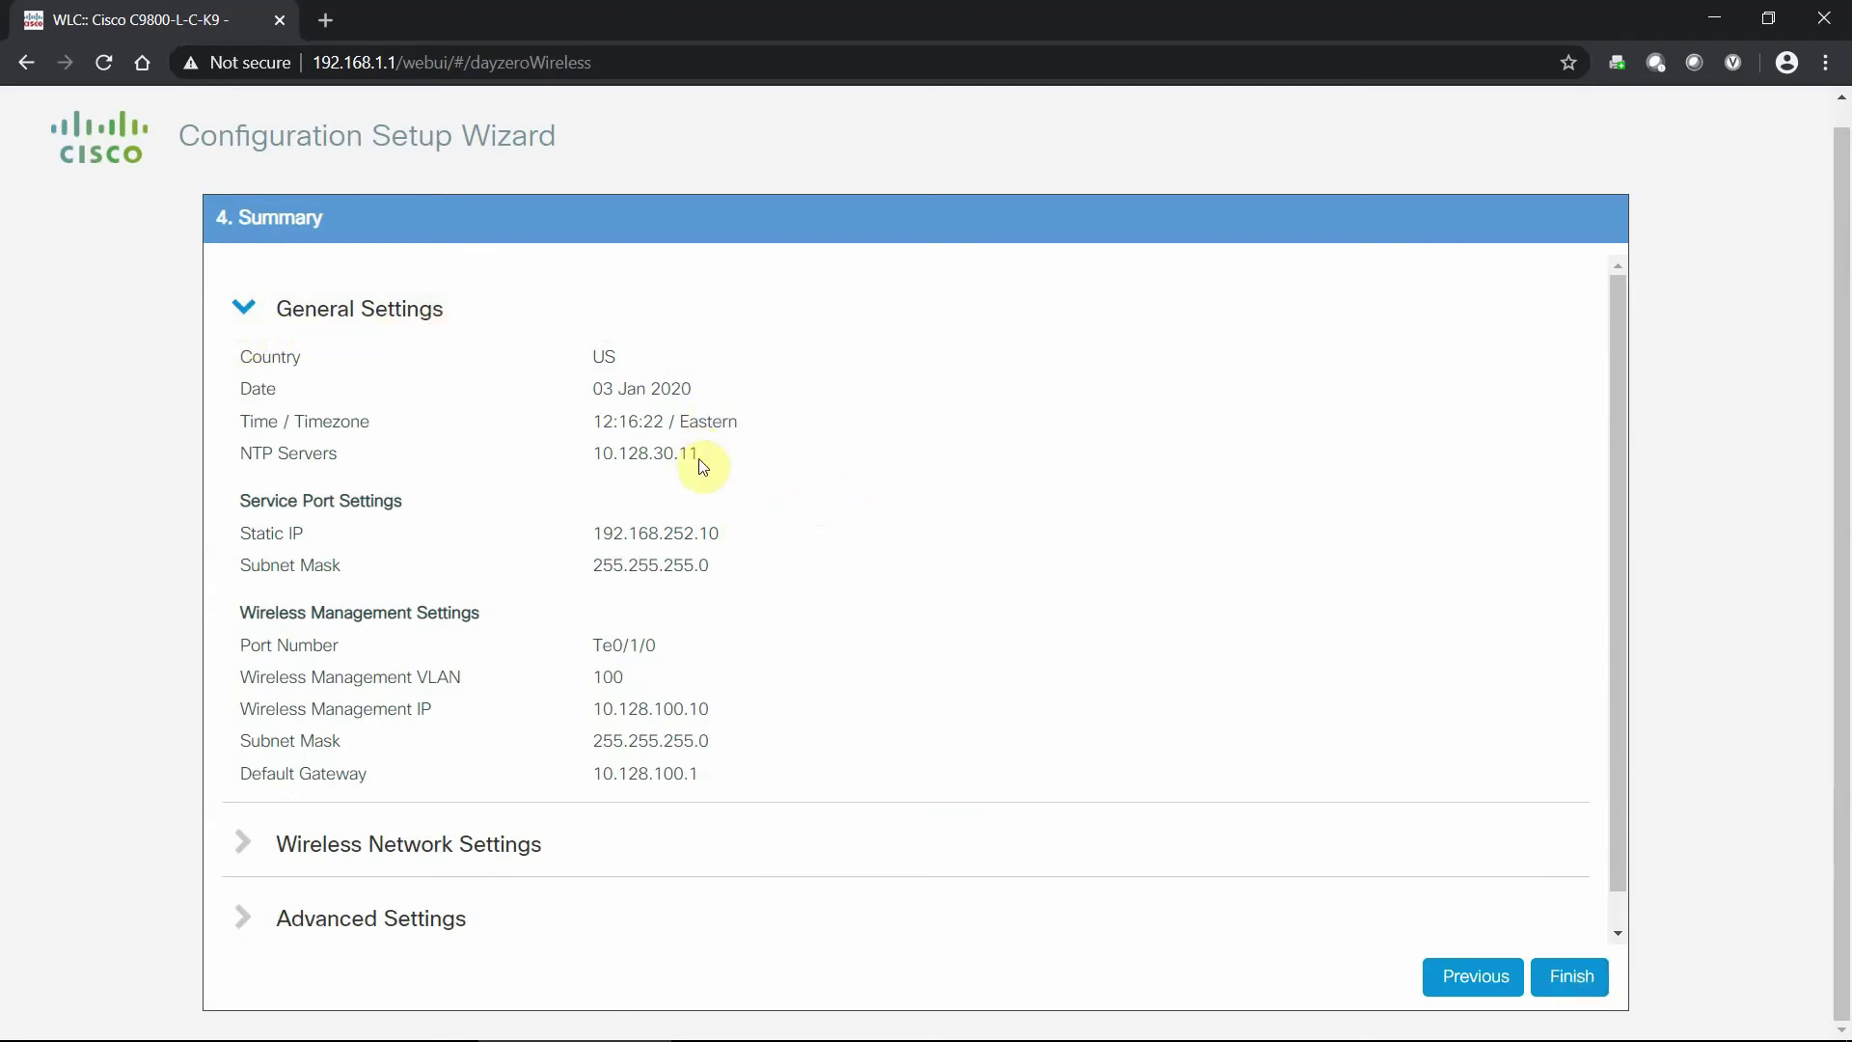
Check the wireless network and advanced settings (RF group Catalyst, Low density, admin) in the summary.
{"action": "scroll", "coordinate": [700, 489], "scroll_direction": "down", "scroll_amount": 1}
{"action": "left_click", "coordinate": [323, 281]}
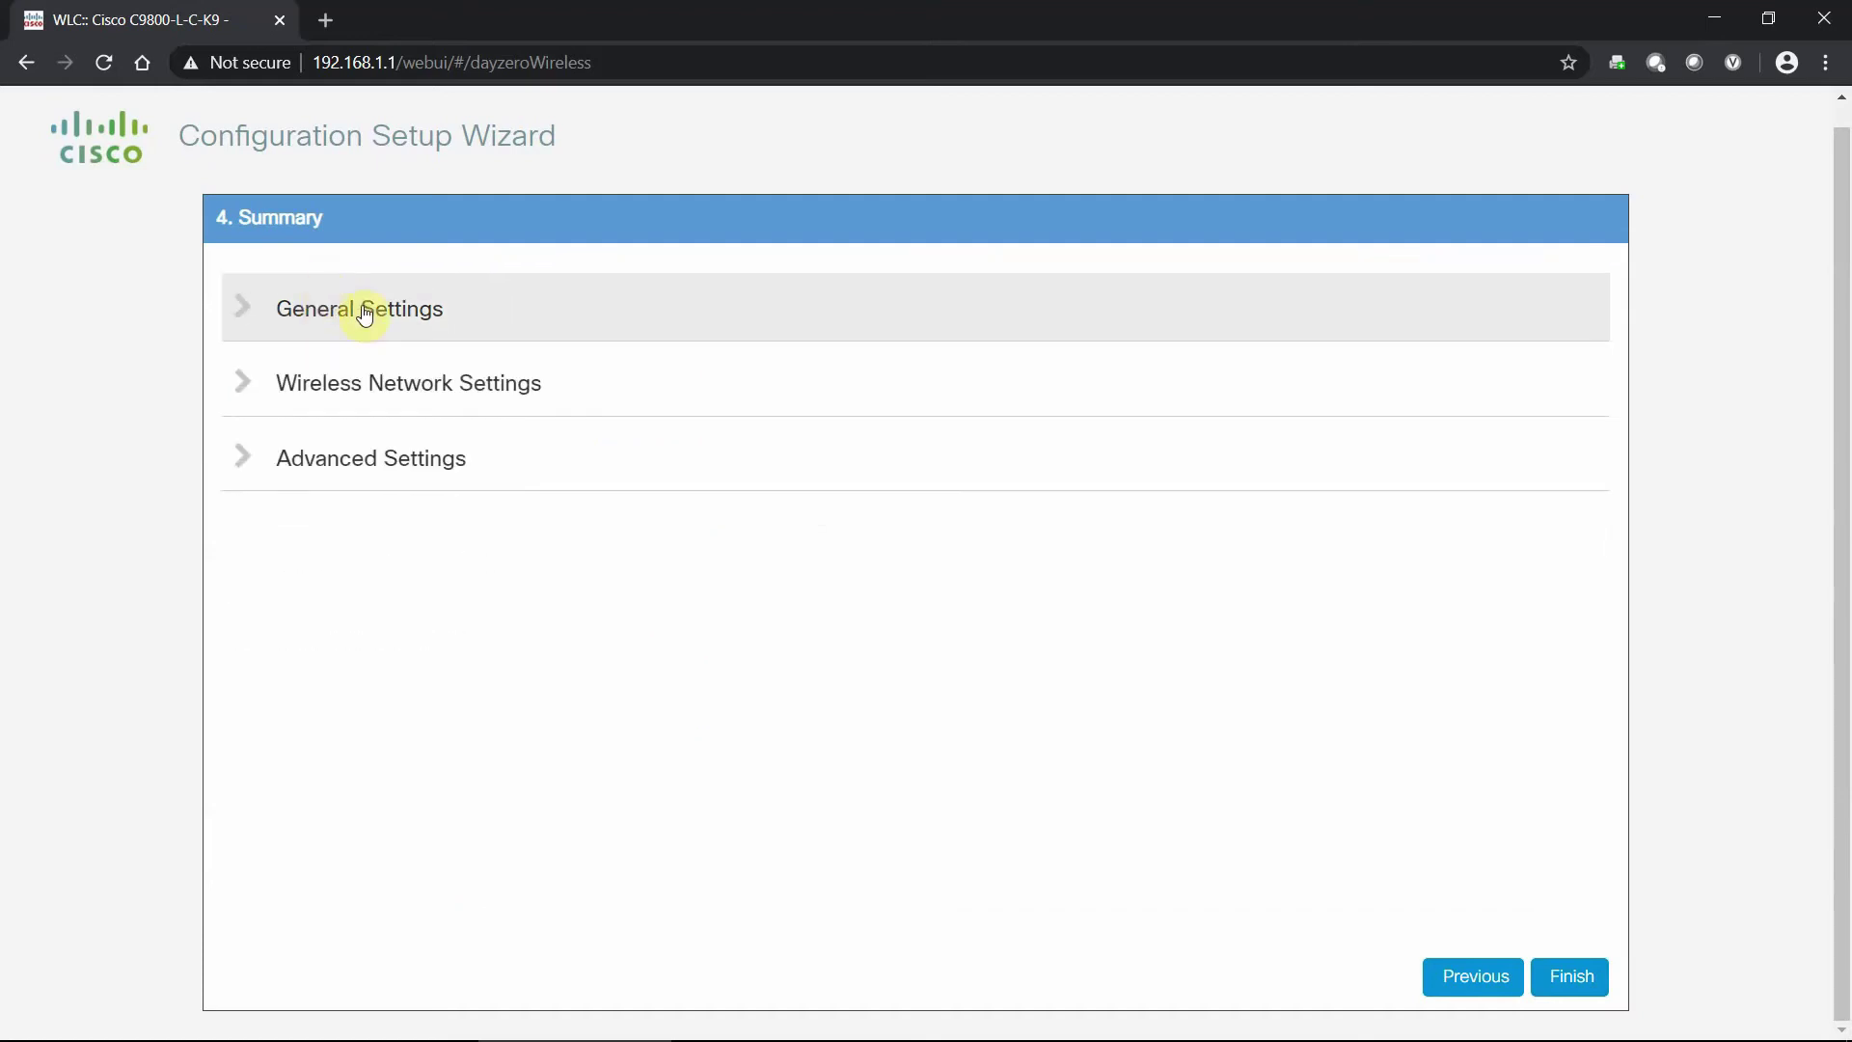
{"action": "left_click", "coordinate": [379, 384]}
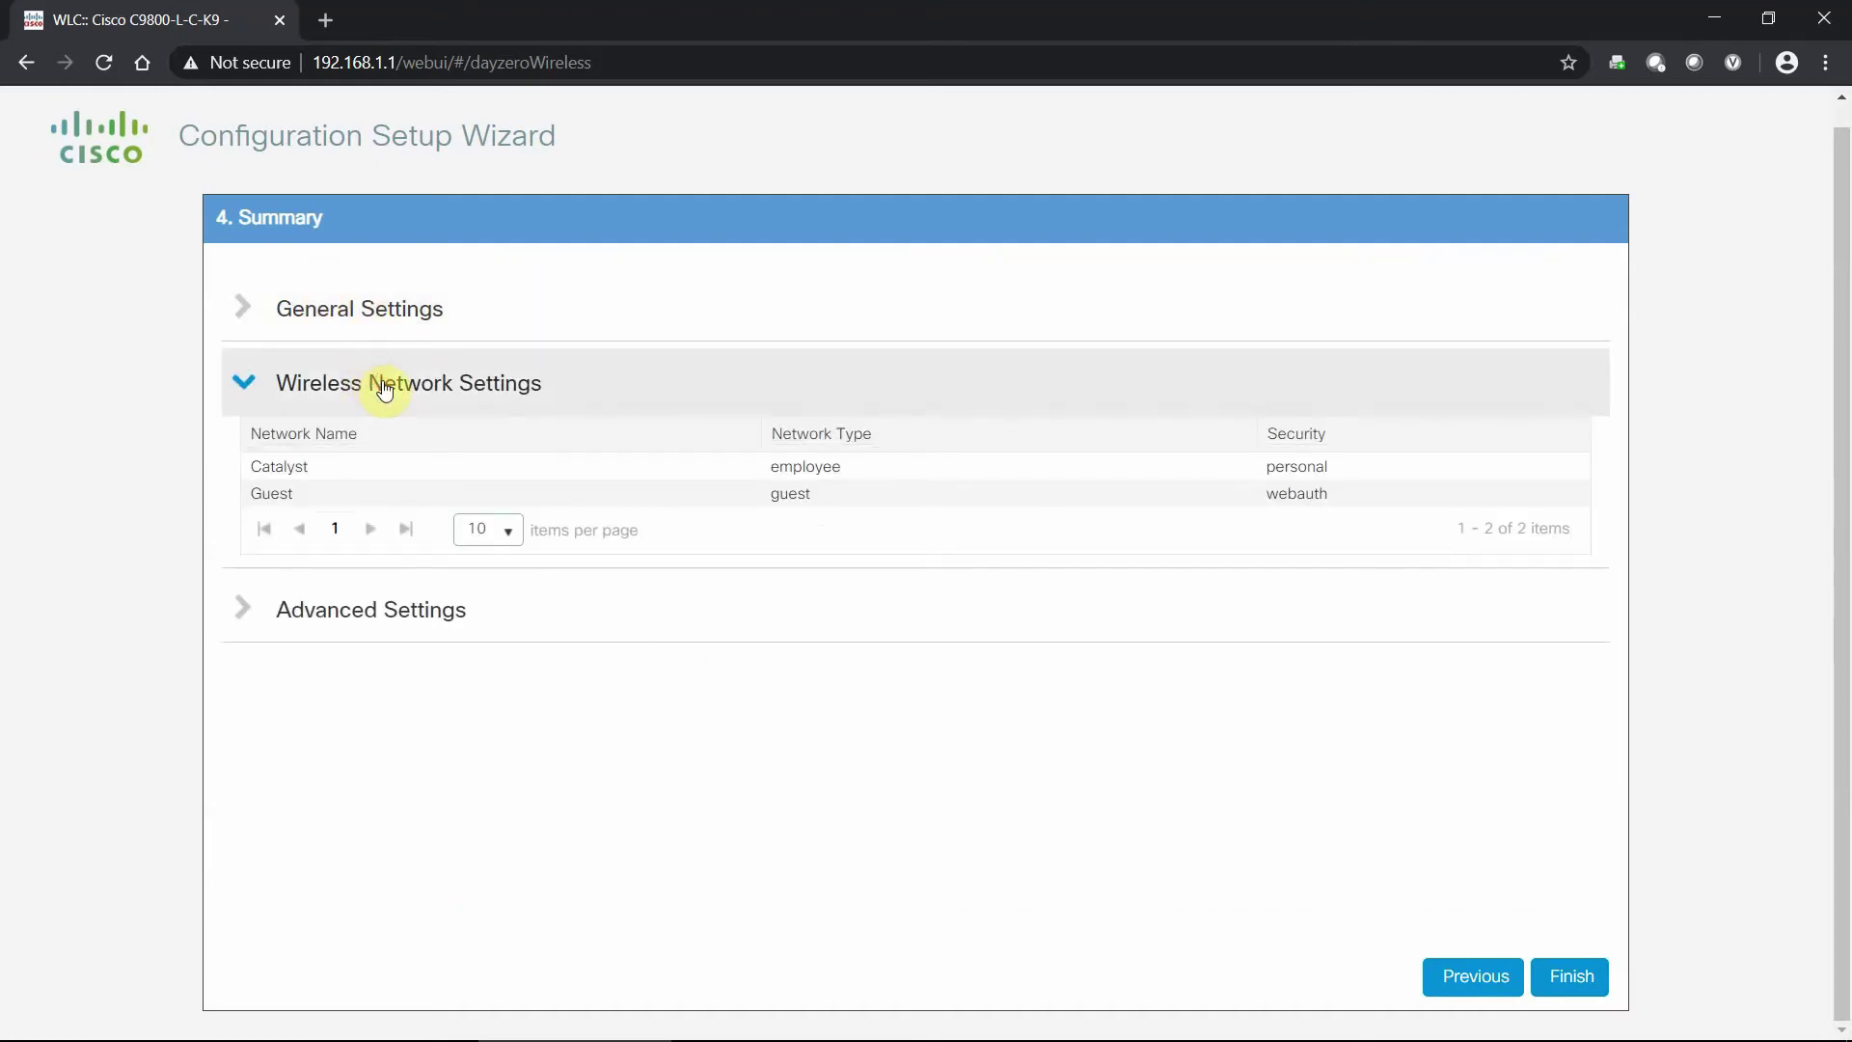
{"action": "left_click", "coordinate": [384, 388]}
{"action": "left_click", "coordinate": [428, 461]}
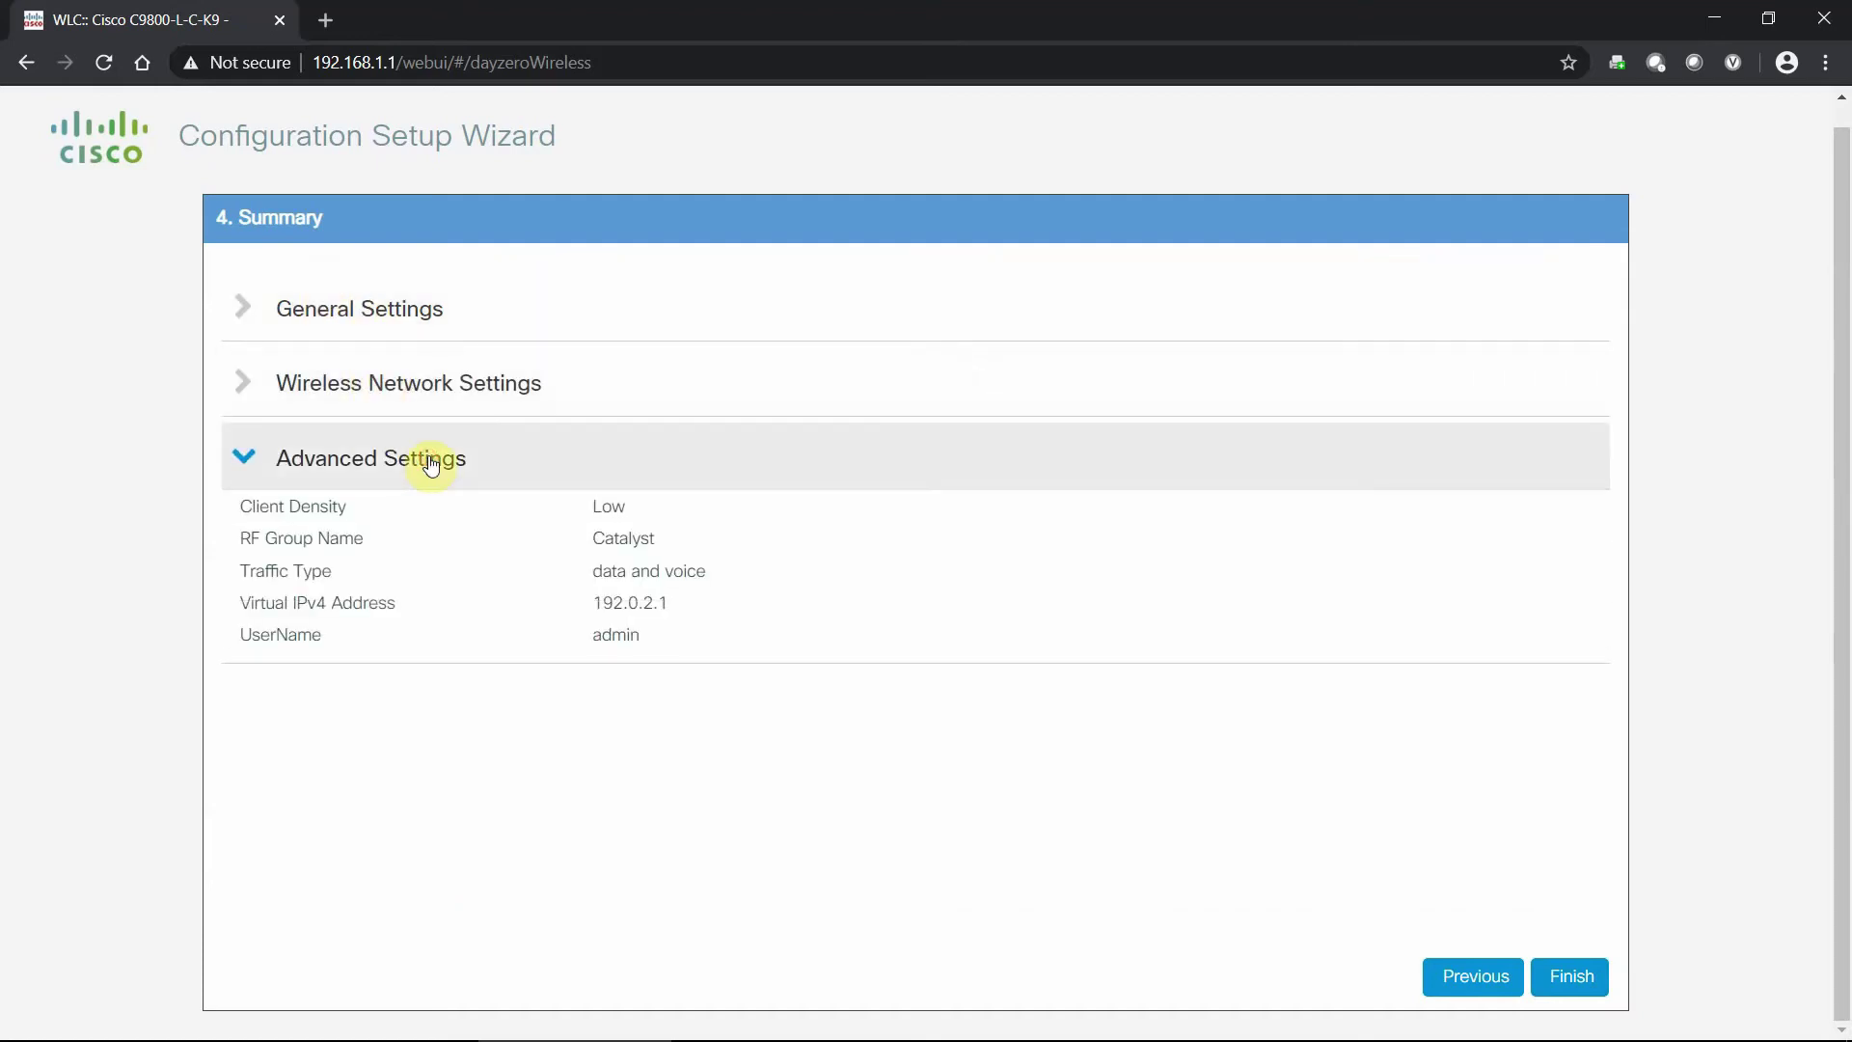
{"action": "left_click", "coordinate": [430, 462]}
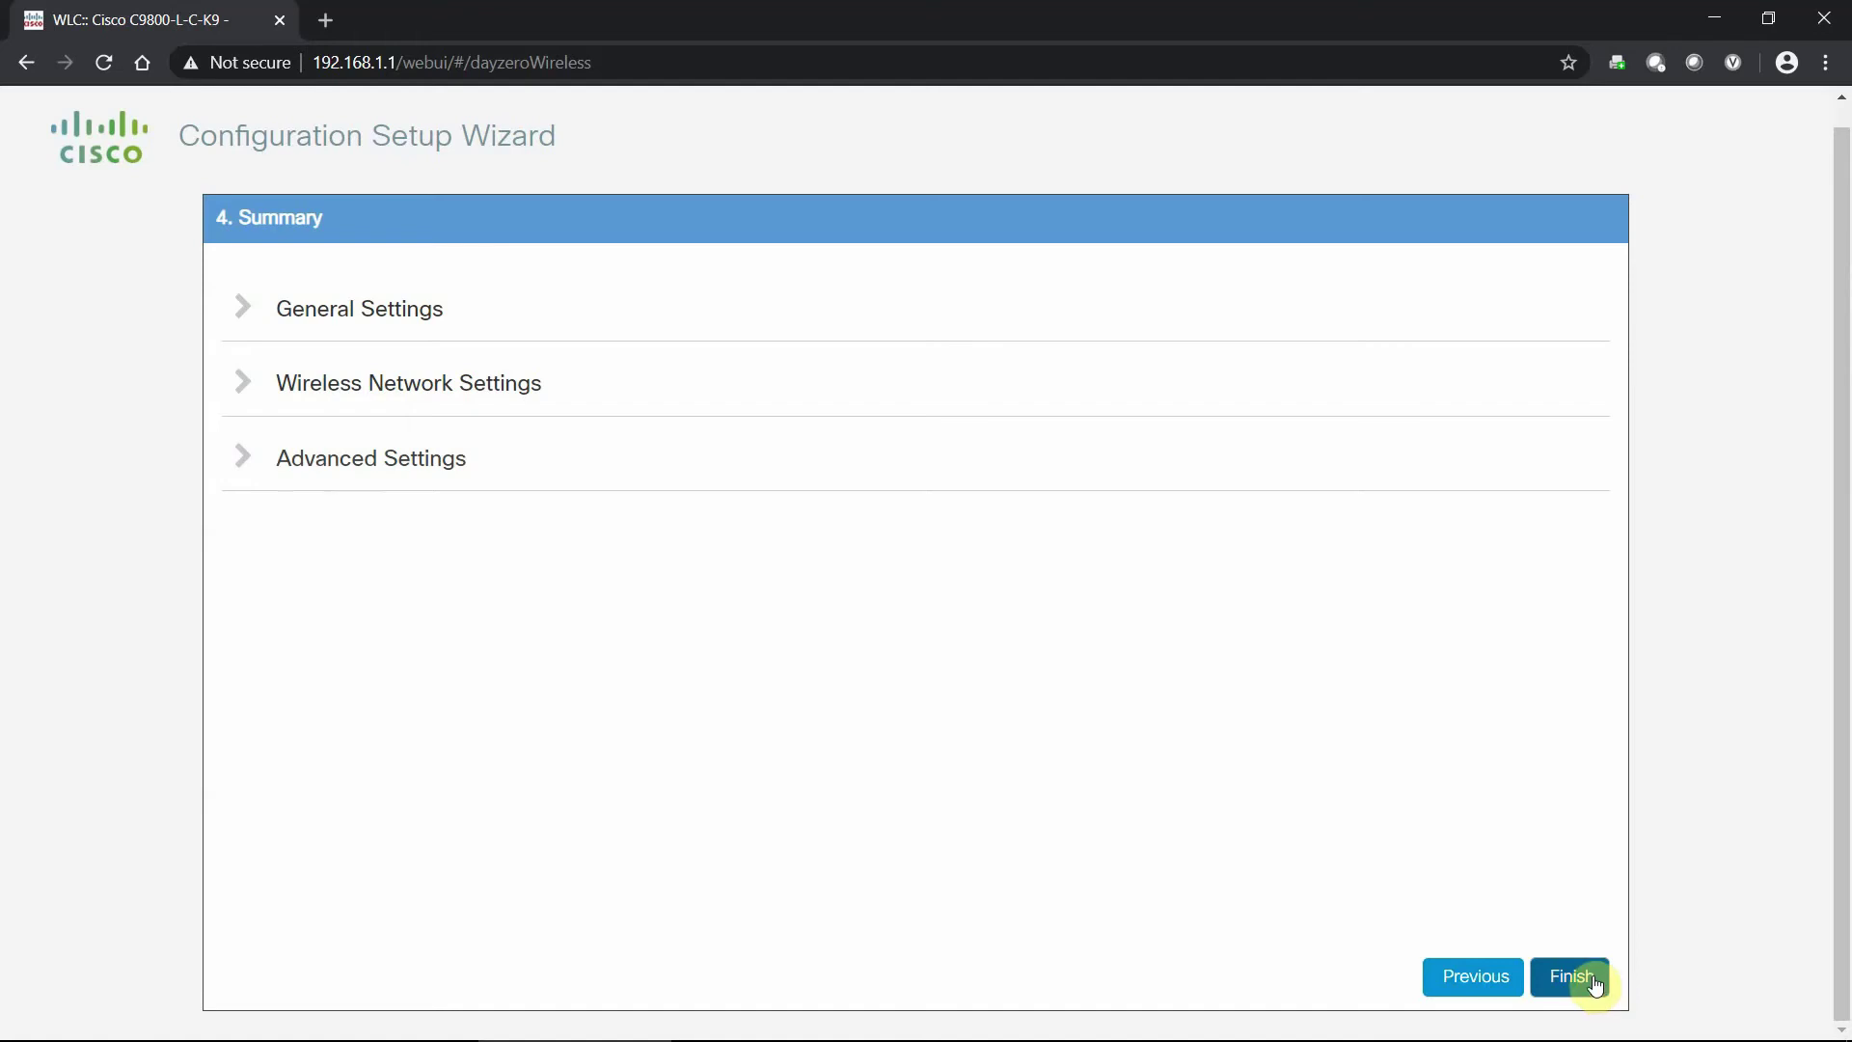
Finish the wizard and confirm applying the configuration despite losing connectivity.
{"action": "left_click", "coordinate": [1595, 983]}
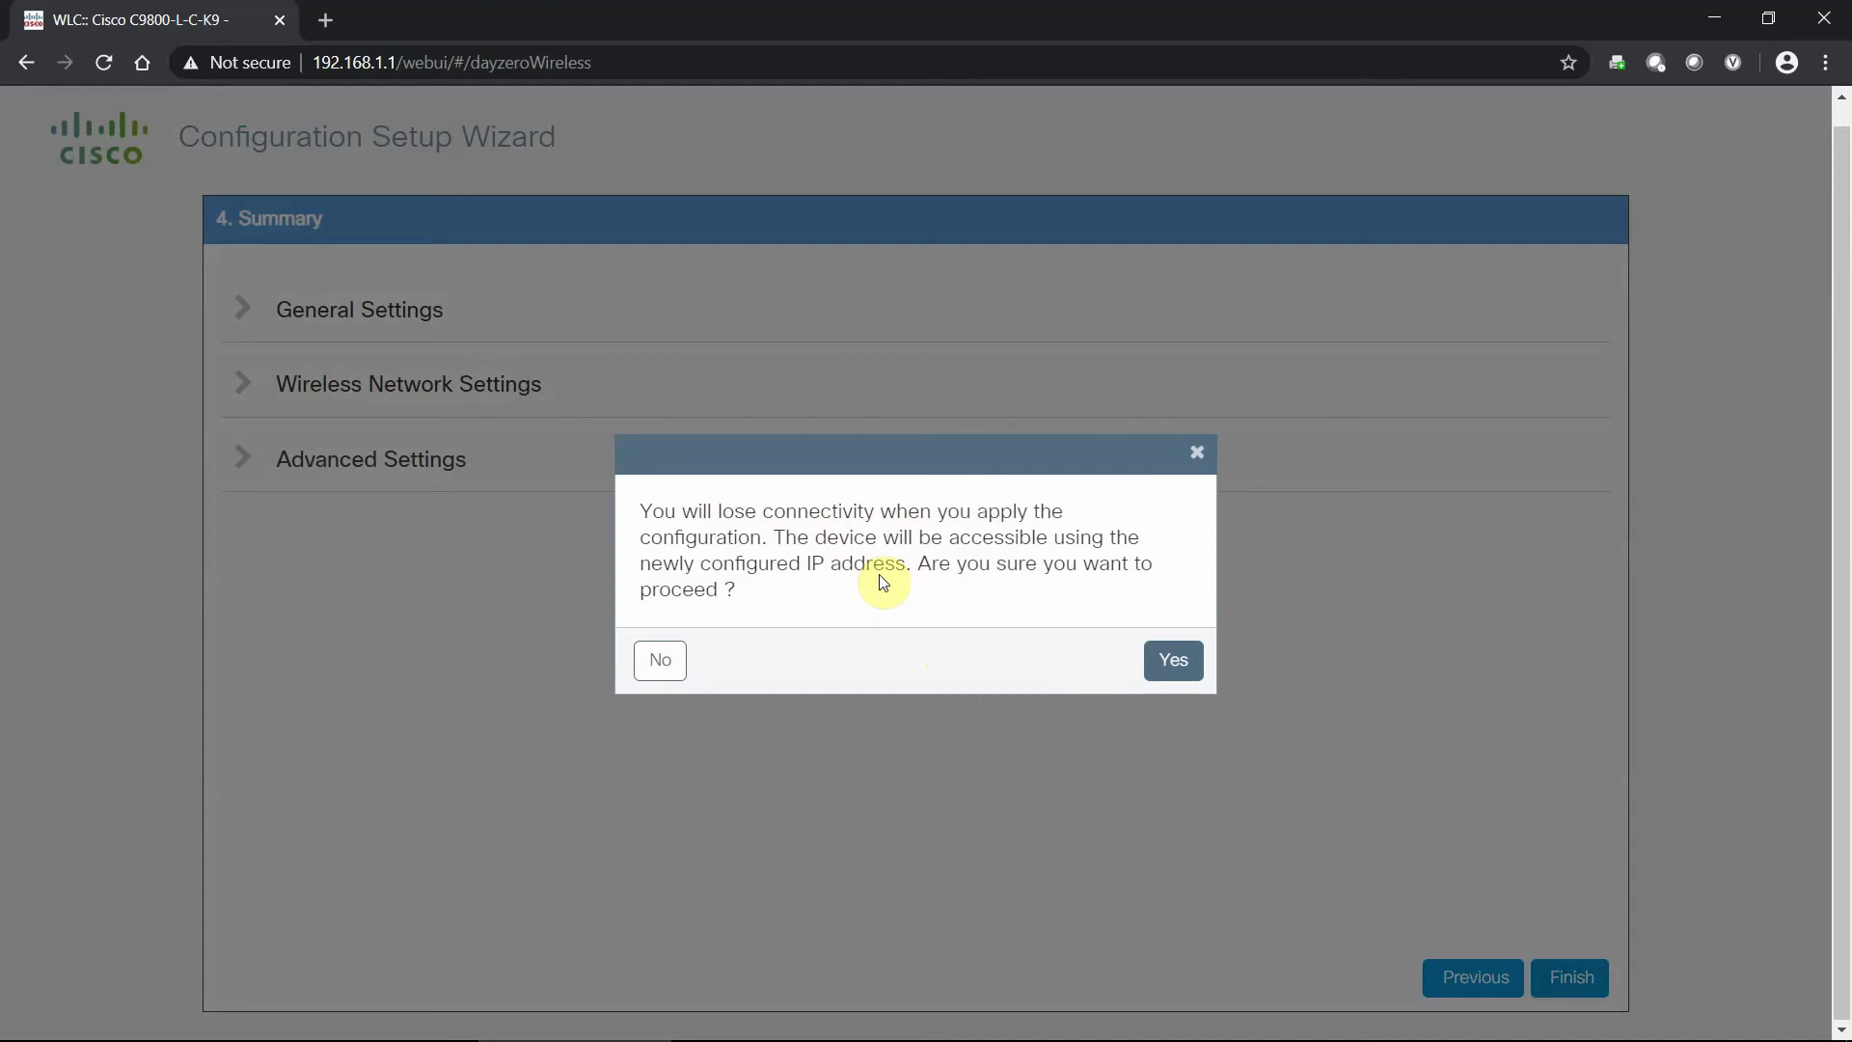
{"action": "left_click", "coordinate": [1199, 675]}
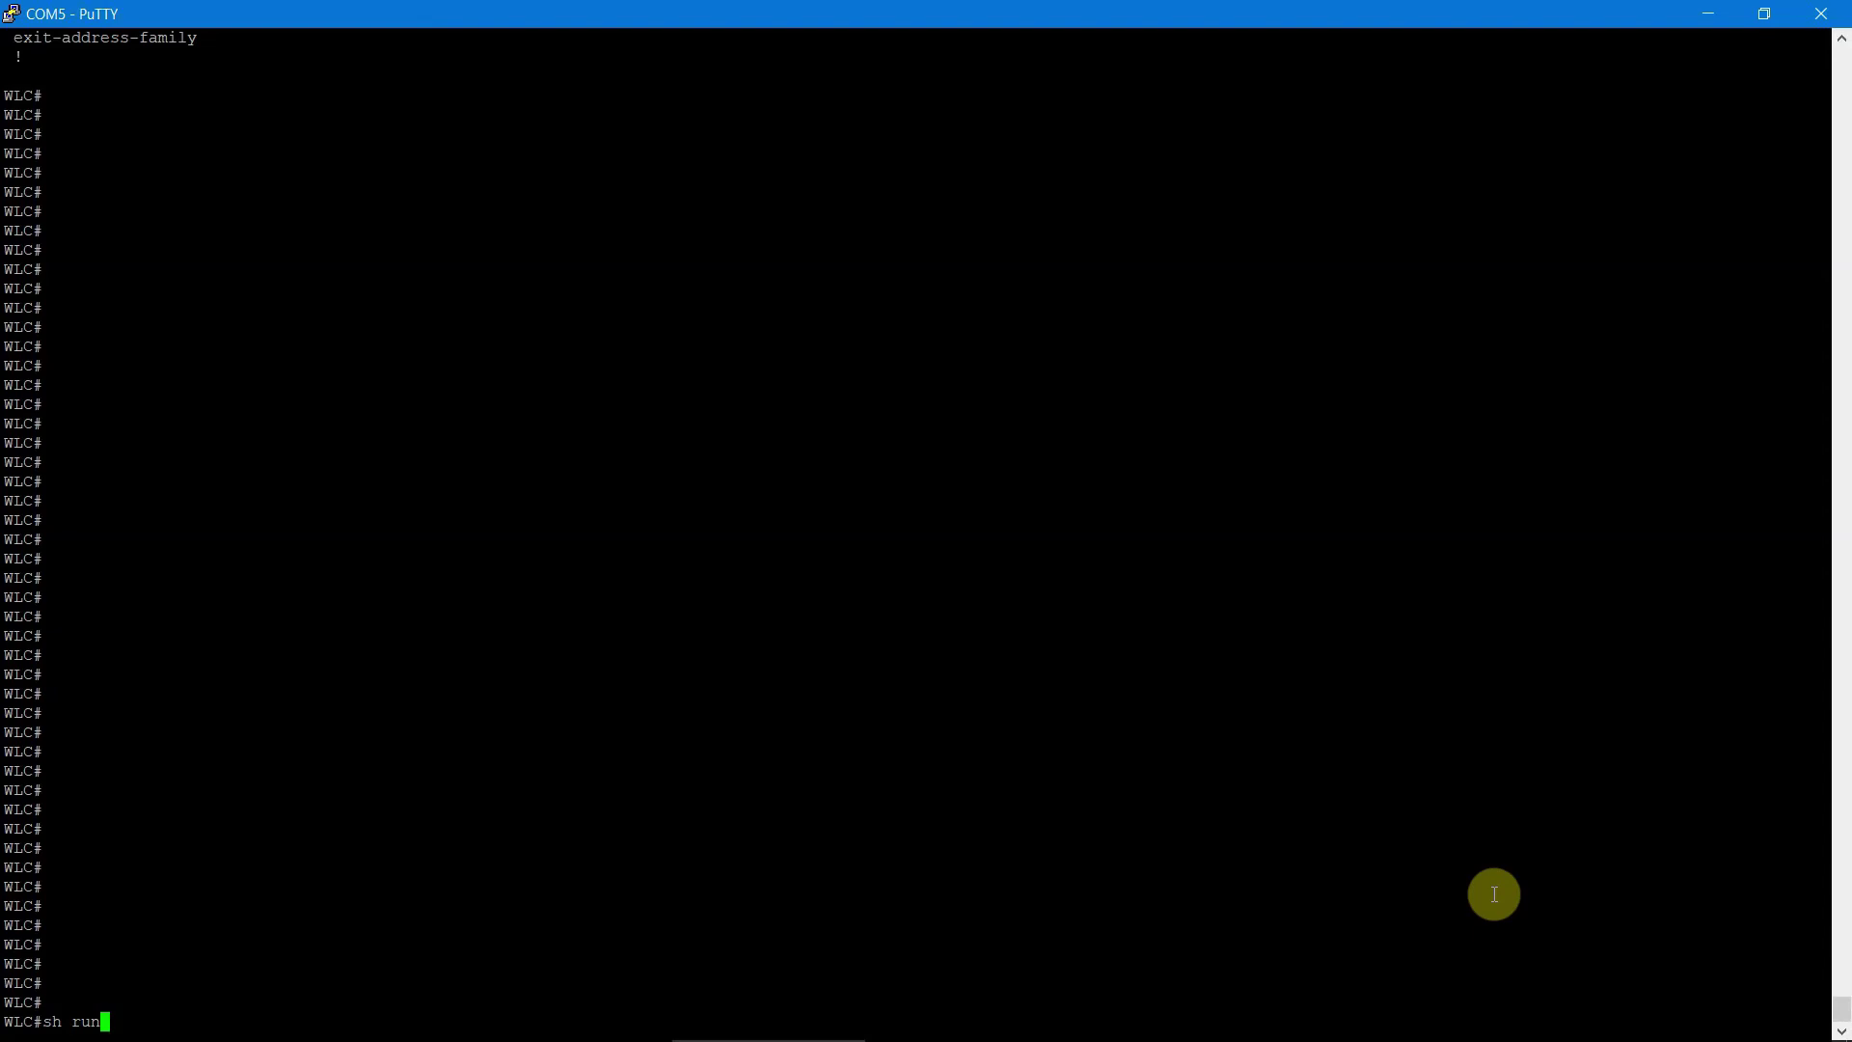
Run sh run and page through, marking the admin user privilege and vlan 100 lines.
{"action": "key", "text": "Return"}
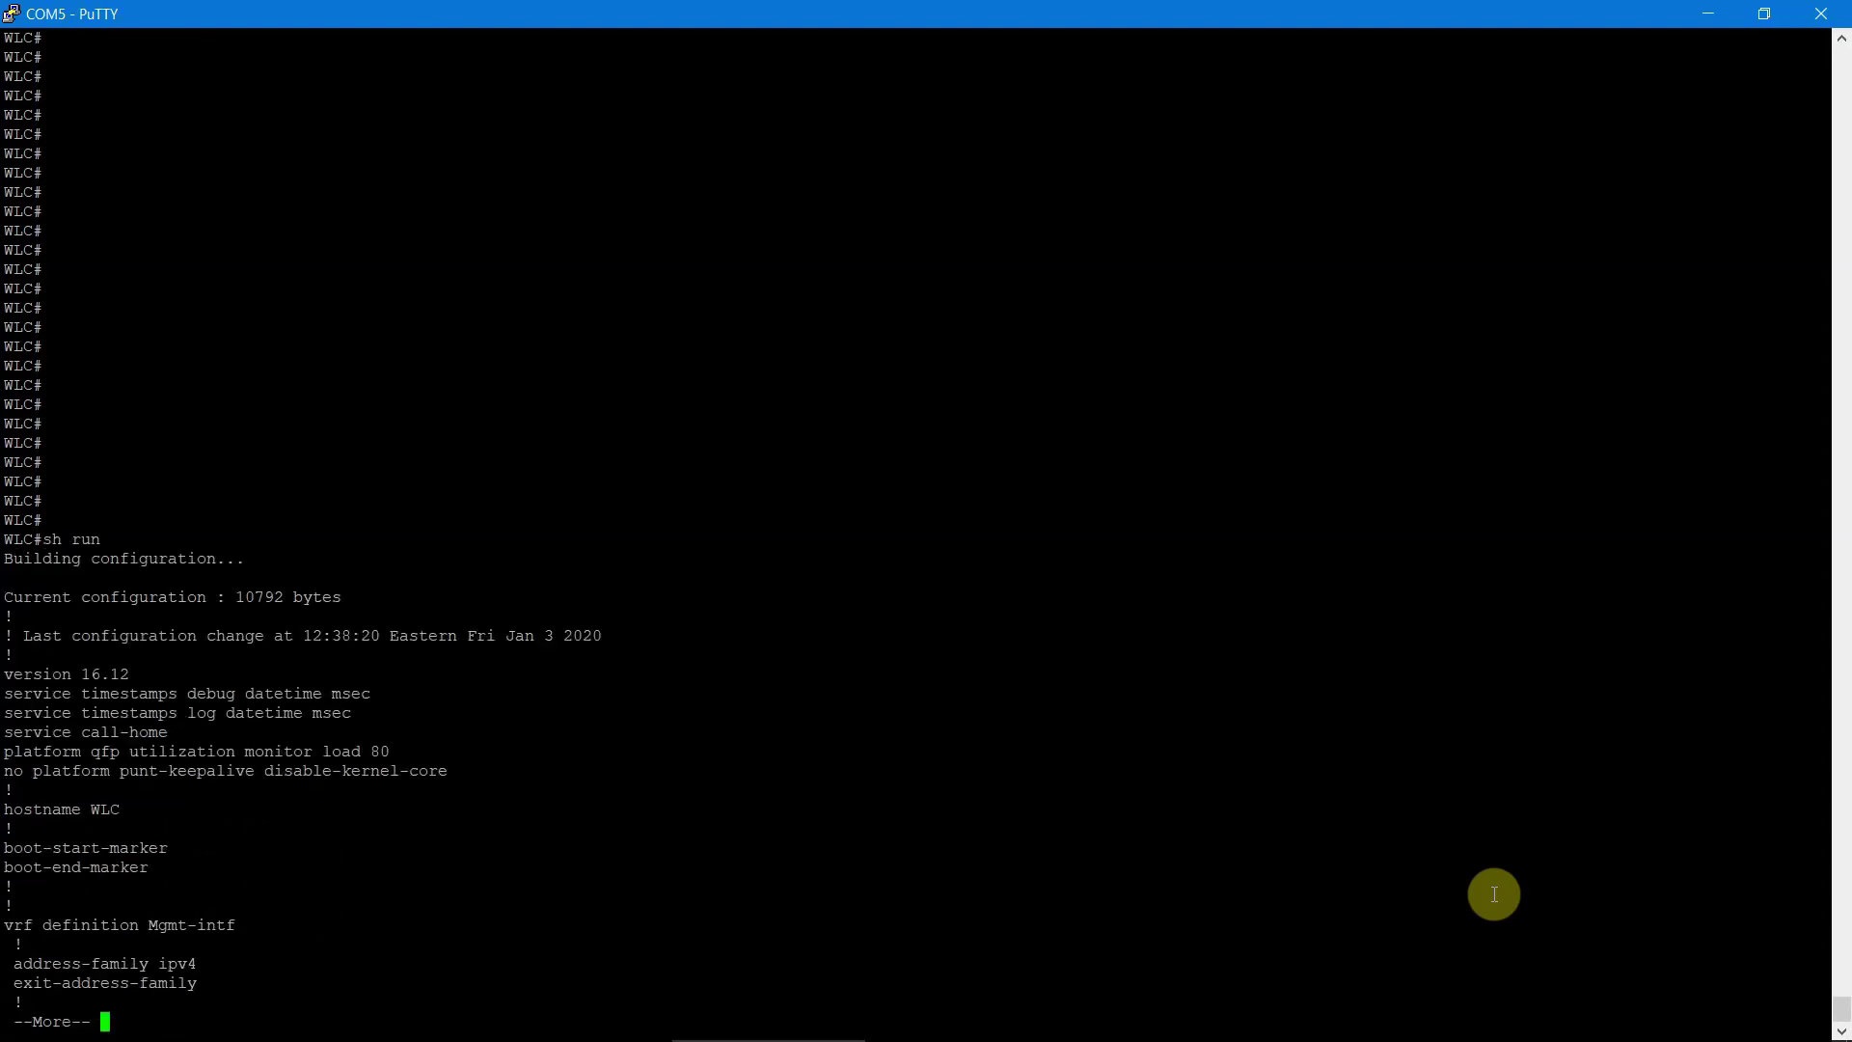
{"action": "key", "text": "Return"}
{"action": "key", "text": "Return"}
{"action": "key", "text": "Return"}
{"action": "key", "text": "Return"}
{"action": "key", "text": "Return"}
{"action": "key", "text": "Return"}
{"action": "key", "text": "Return"}
{"action": "key", "text": "Return"}
{"action": "key", "text": "Return"}
{"action": "key", "text": "Return"}
{"action": "key", "text": "Return"}
{"action": "key", "text": "Return"}
{"action": "key", "text": "Return"}
{"action": "key", "text": "Return"}
{"action": "key", "text": "Return"}
{"action": "key", "text": "Return"}
{"action": "key", "text": "Return"}
{"action": "key", "text": "Return"}
{"action": "key", "text": "Return"}
{"action": "key", "text": "Return"}
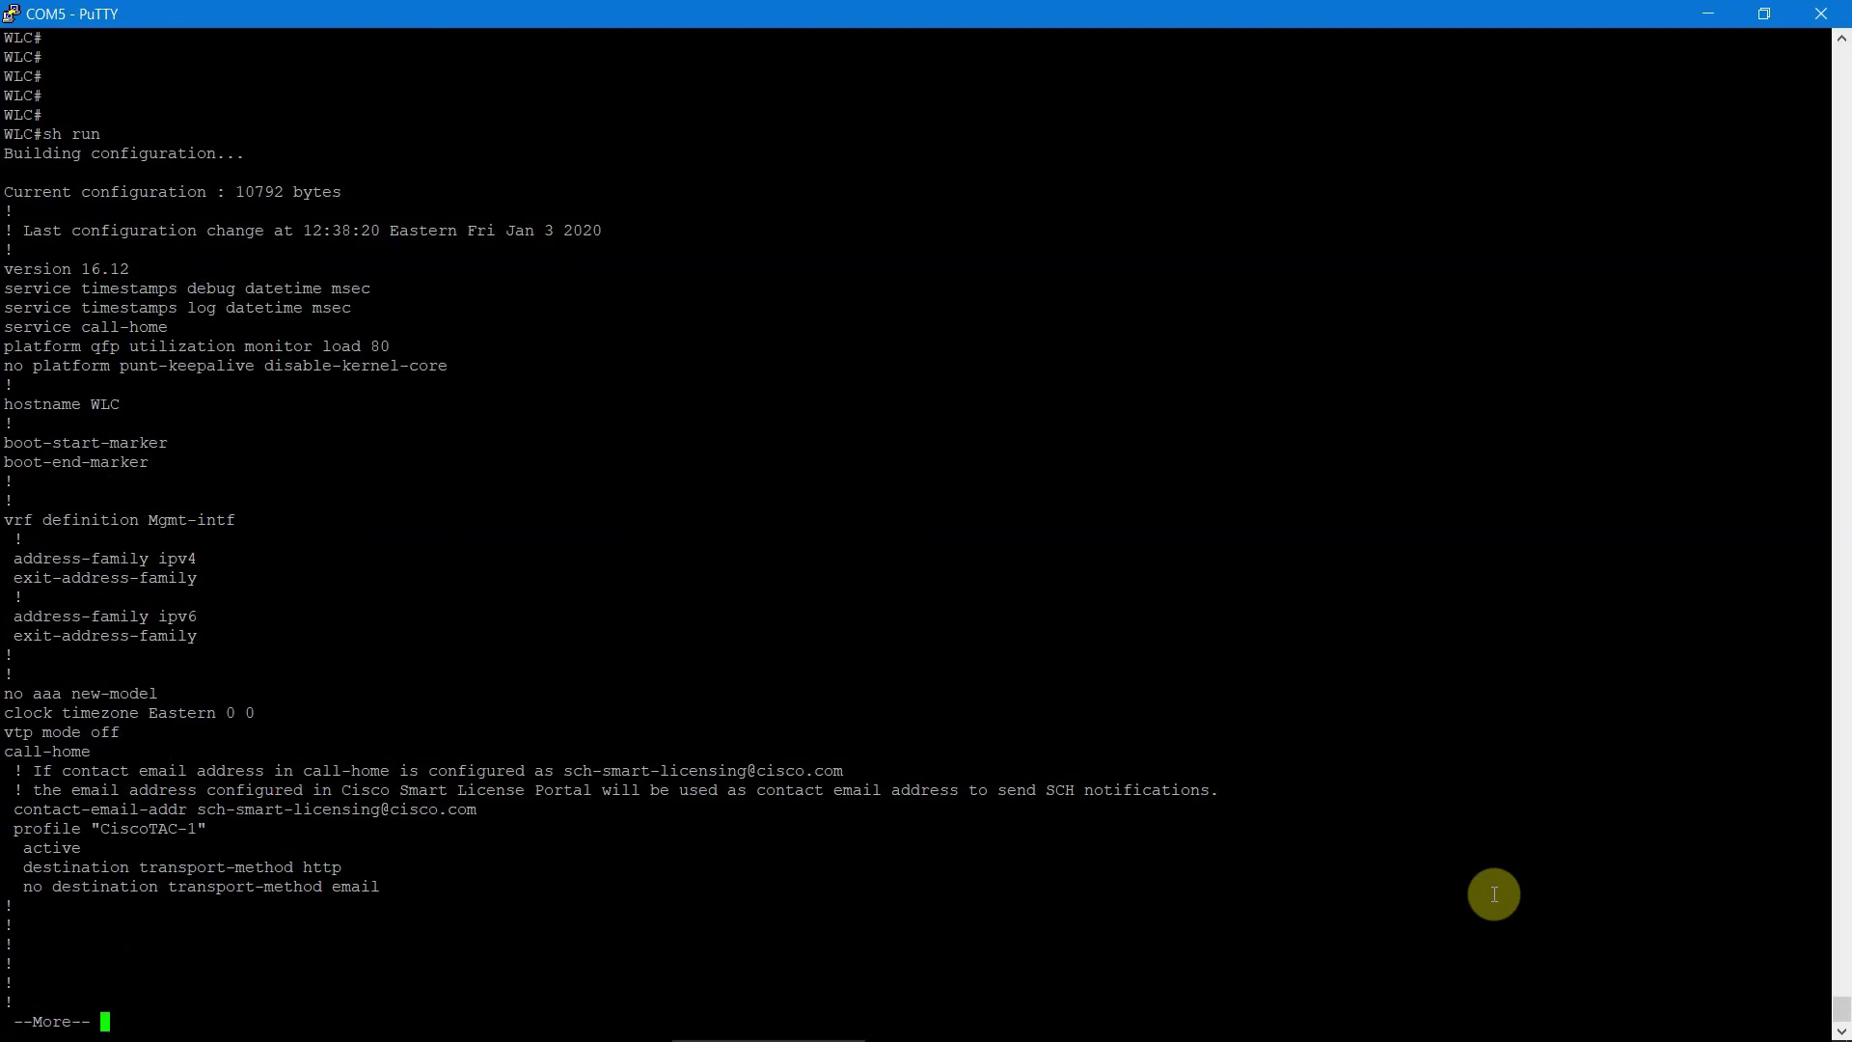
{"action": "key", "text": "Return"}
{"action": "key", "text": "Return"}
{"action": "key", "text": "Return"}
{"action": "key", "text": "Return"}
{"action": "key", "text": "Return"}
{"action": "key", "text": "Return"}
{"action": "key", "text": "Return"}
{"action": "key", "text": "Return"}
{"action": "key", "text": "Return"}
{"action": "key", "text": "Return"}
{"action": "key", "text": "Return"}
{"action": "key", "text": "Return"}
{"action": "key", "text": "Return"}
{"action": "key", "text": "Return"}
{"action": "key", "text": "Return"}
{"action": "key", "text": "Return"}
{"action": "key", "text": "Return"}
{"action": "key", "text": "Return"}
{"action": "key", "text": "Return"}
{"action": "key", "text": "Return"}
{"action": "key", "text": "Return"}
{"action": "key", "text": "Return"}
{"action": "key", "text": "Return"}
{"action": "key", "text": "Return"}
{"action": "key", "text": "Return"}
{"action": "key", "text": "Return"}
{"action": "key", "text": "Return"}
{"action": "key", "text": "Return"}
{"action": "key", "text": "Return"}
{"action": "key", "text": "Return"}
{"action": "key", "text": "Return"}
{"action": "key", "text": "Return"}
{"action": "key", "text": "Return"}
{"action": "key", "text": "Return"}
{"action": "key", "text": "Return"}
{"action": "key", "text": "Return"}
{"action": "key", "text": "Return"}
{"action": "key", "text": "Return"}
{"action": "key", "text": "Return"}
{"action": "key", "text": "Return"}
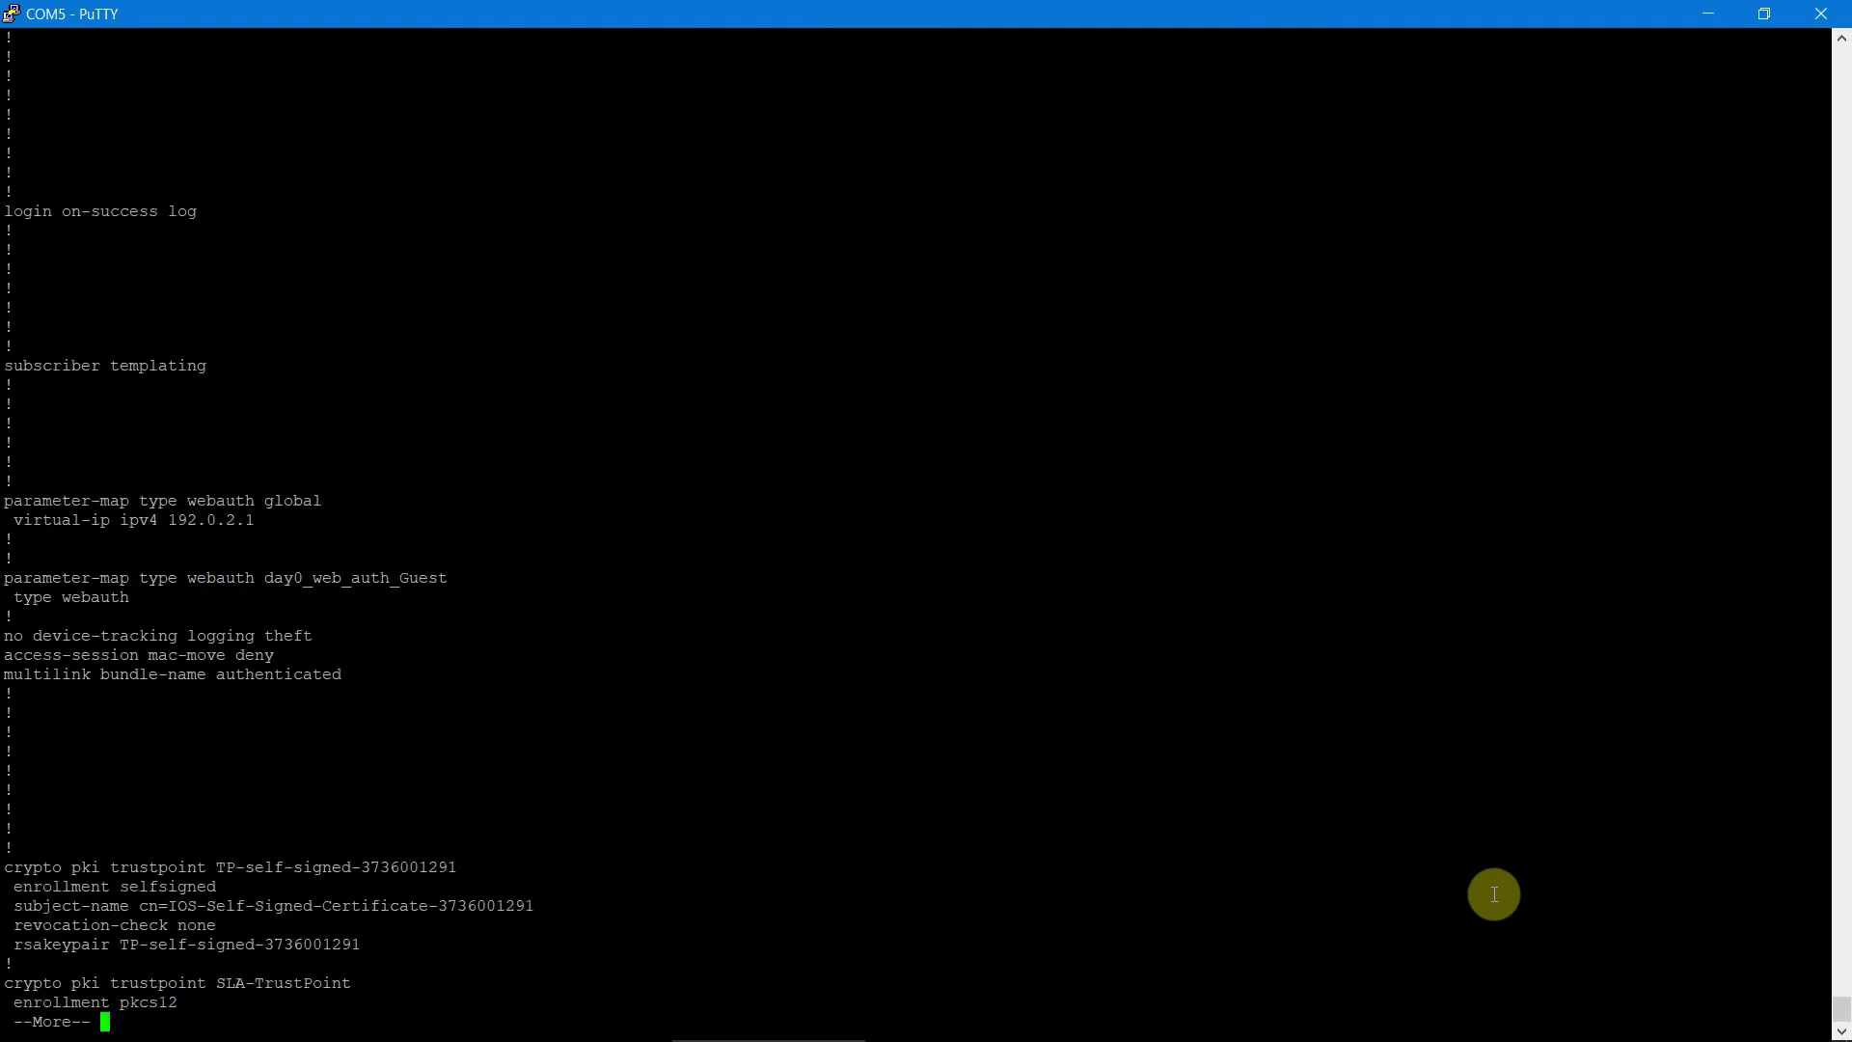
{"action": "key", "text": "Return"}
{"action": "key", "text": "Return"}
{"action": "key", "text": "Return"}
{"action": "key", "text": "Return"}
{"action": "key", "text": "Return"}
{"action": "key", "text": "Return"}
{"action": "key", "text": "Return"}
{"action": "key", "text": "Return"}
{"action": "key", "text": "Return"}
{"action": "key", "text": "Return"}
{"action": "key", "text": "Return"}
{"action": "key", "text": "Return"}
{"action": "key", "text": "Return"}
{"action": "key", "text": "Return"}
{"action": "key", "text": "Return"}
{"action": "key", "text": "Return"}
{"action": "key", "text": "Return"}
{"action": "key", "text": "Return"}
{"action": "key", "text": "Return"}
{"action": "key", "text": "Return"}
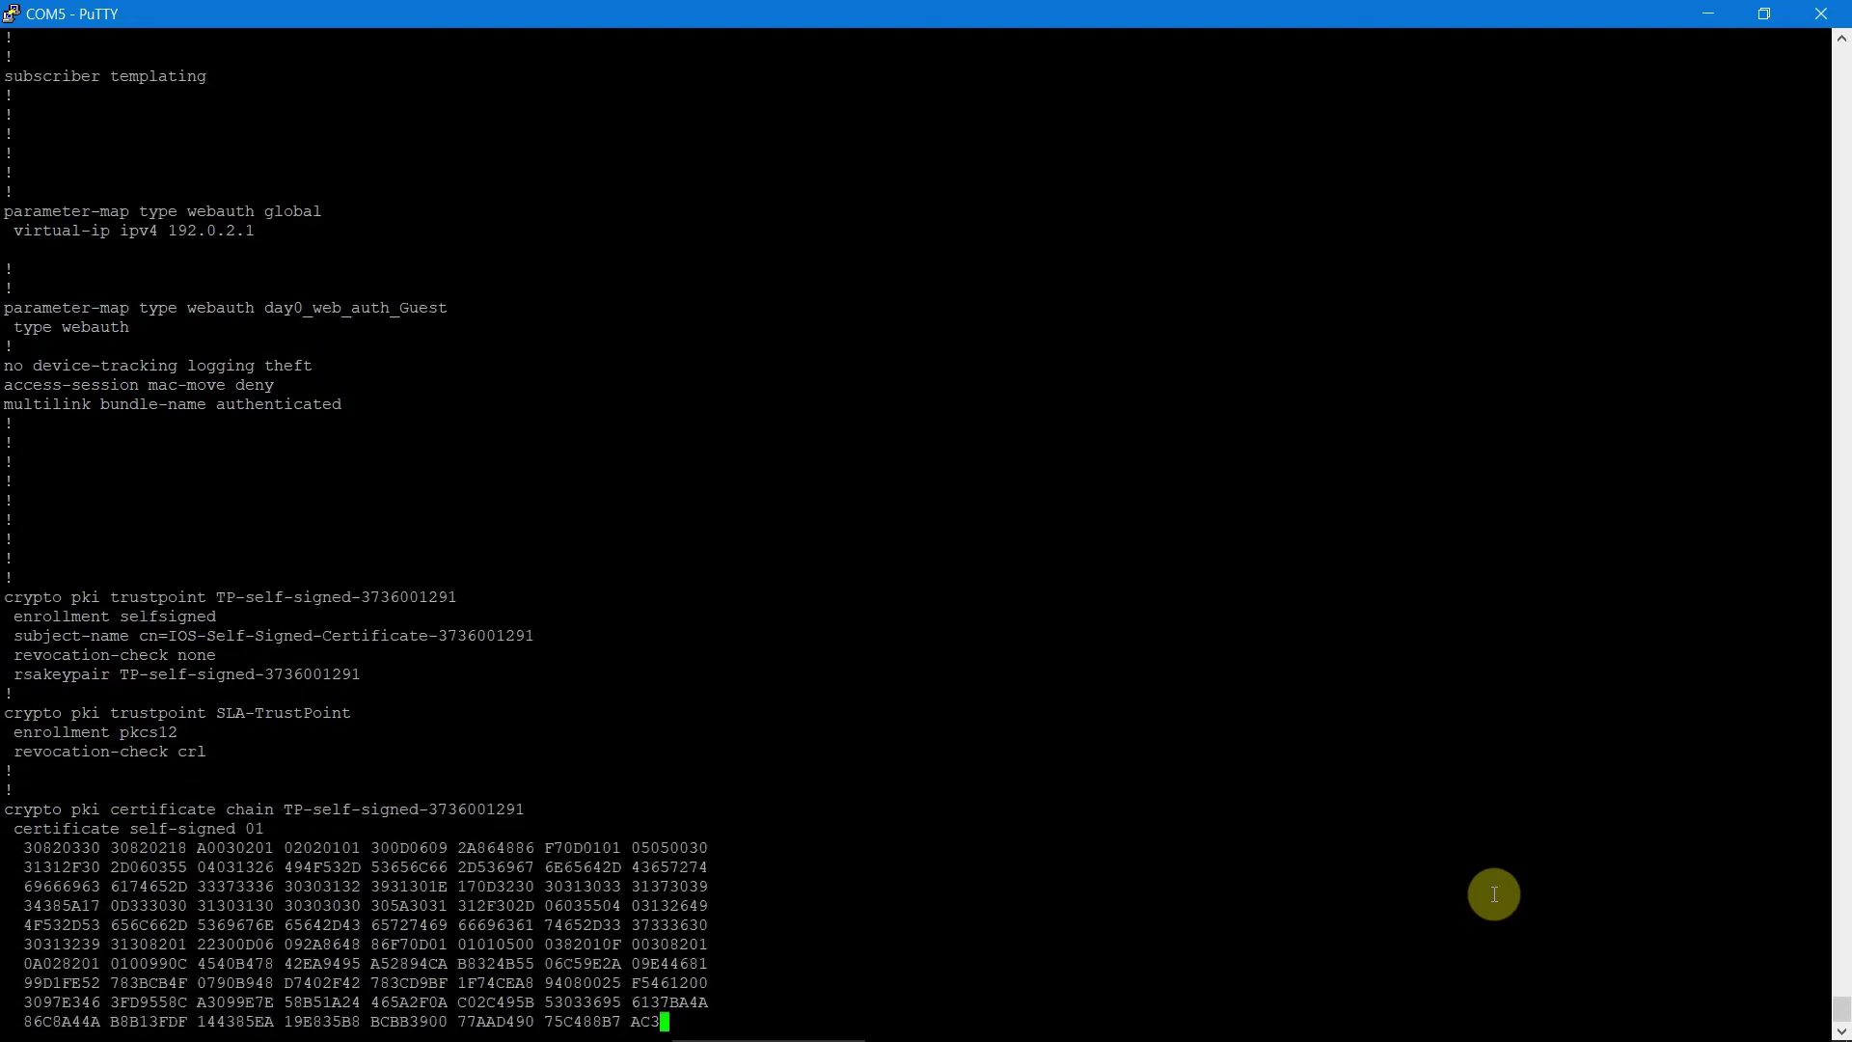
{"action": "key", "text": "Return"}
{"action": "key", "text": "Return"}
{"action": "key", "text": "Return"}
{"action": "key", "text": "Return"}
{"action": "key", "text": "Return"}
{"action": "key", "text": "Return"}
{"action": "key", "text": "Return"}
{"action": "key", "text": "Return"}
{"action": "key", "text": "Return"}
{"action": "key", "text": "Return"}
{"action": "key", "text": "Return"}
{"action": "key", "text": "Return"}
{"action": "key", "text": "Return"}
{"action": "key", "text": "Return"}
{"action": "key", "text": "Return"}
{"action": "key", "text": "Return"}
{"action": "key", "text": "Return"}
{"action": "key", "text": "Return"}
{"action": "key", "text": "Return"}
{"action": "key", "text": "Return"}
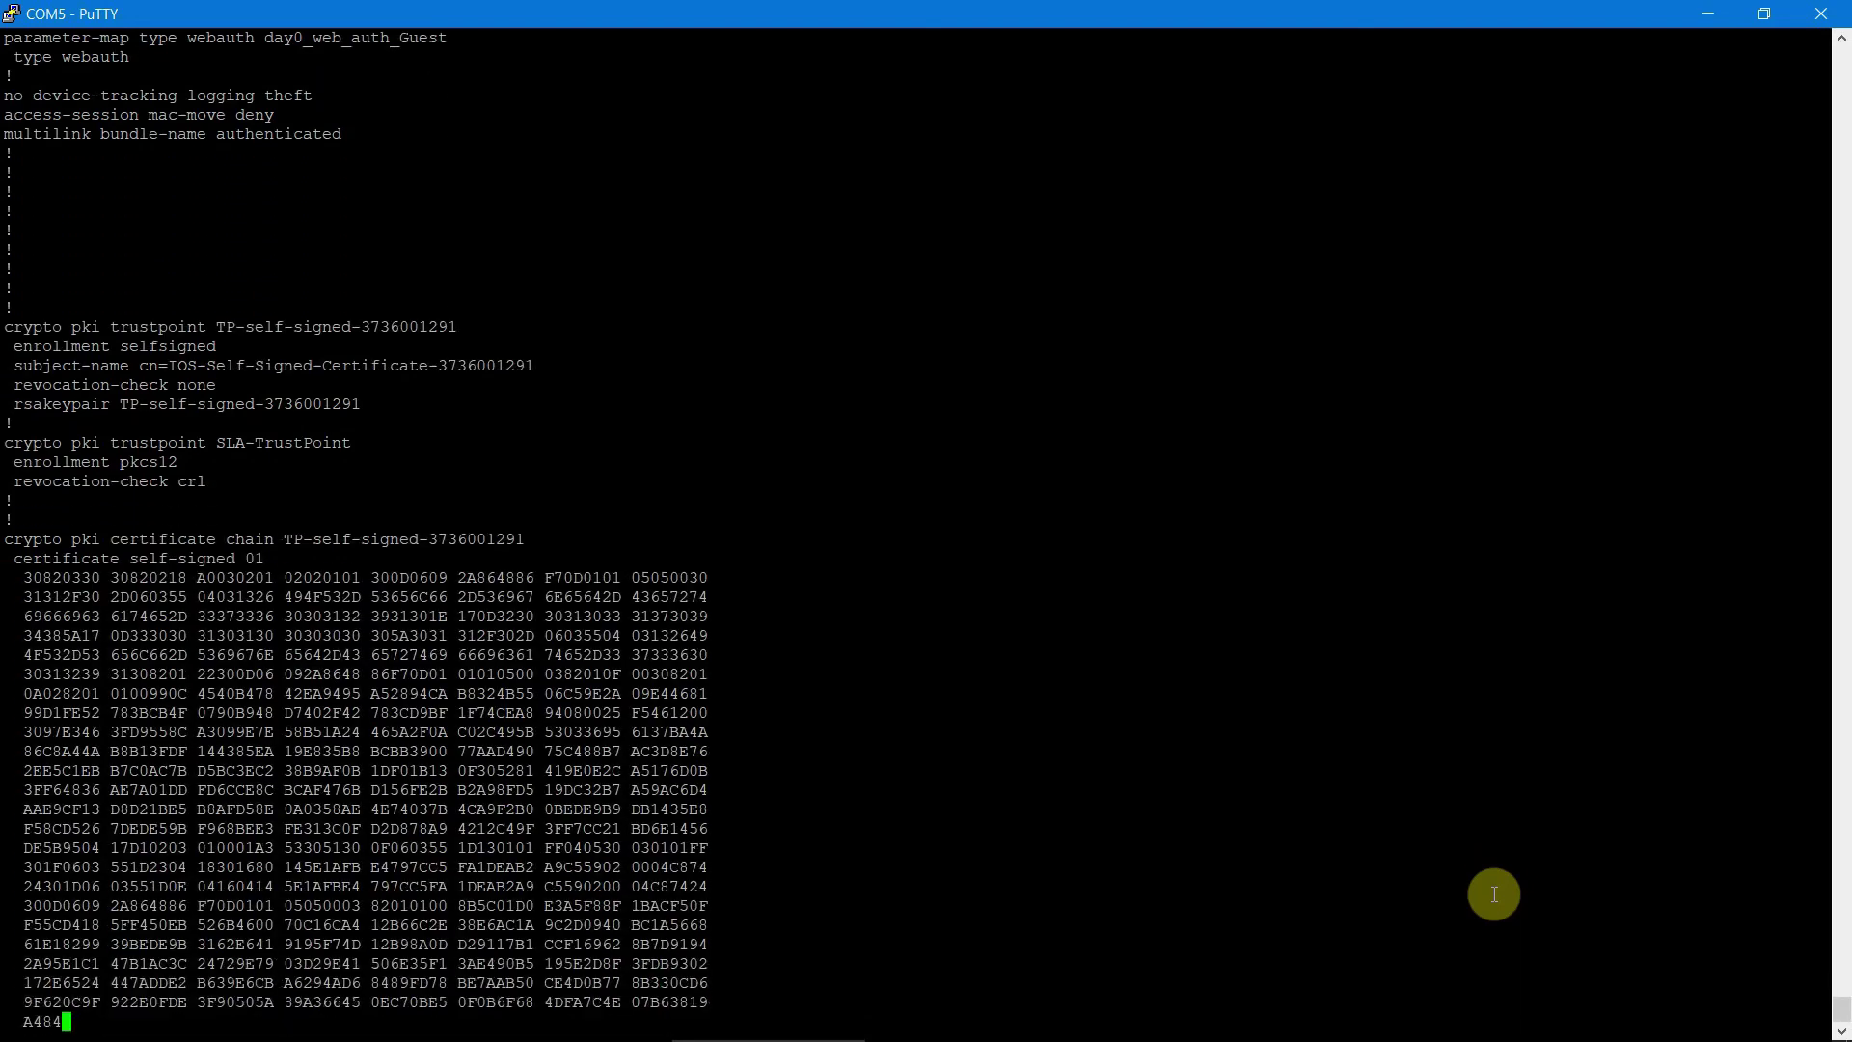
{"action": "key", "text": "Return"}
{"action": "key", "text": "Return"}
{"action": "key", "text": "Return"}
{"action": "key", "text": "Return"}
{"action": "key", "text": "Return"}
{"action": "key", "text": "Return"}
{"action": "key", "text": "Return"}
{"action": "key", "text": "Return"}
{"action": "key", "text": "Return"}
{"action": "key", "text": "Return"}
{"action": "key", "text": "Return"}
{"action": "key", "text": "Return"}
{"action": "key", "text": "Return"}
{"action": "key", "text": "Return"}
{"action": "key", "text": "Return"}
{"action": "key", "text": "Return"}
{"action": "key", "text": "Return"}
{"action": "key", "text": "Return"}
{"action": "key", "text": "Return"}
{"action": "key", "text": "Return"}
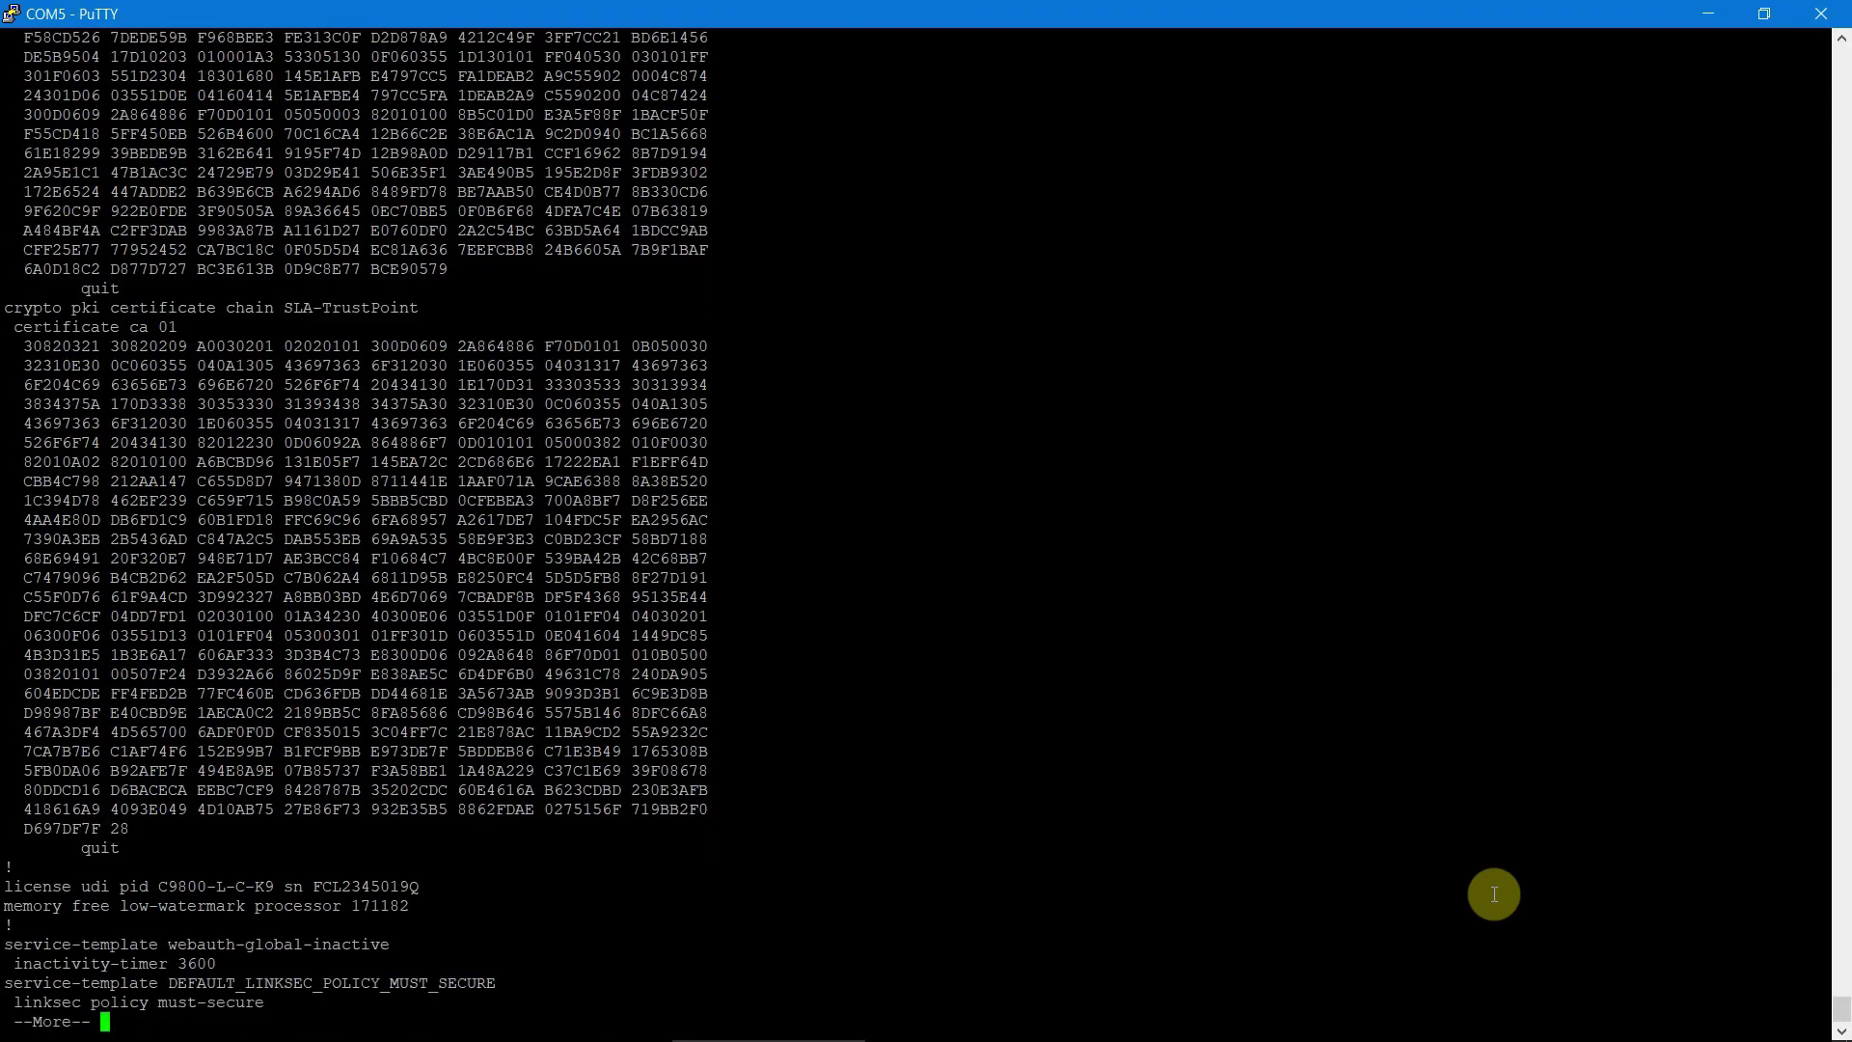
{"action": "key", "text": "Return"}
{"action": "key", "text": "Return"}
{"action": "key", "text": "Return"}
{"action": "key", "text": "Return"}
{"action": "key", "text": "Return"}
{"action": "key", "text": "Return"}
{"action": "key", "text": "Return"}
{"action": "key", "text": "Return"}
{"action": "key", "text": "Return"}
{"action": "key", "text": "Return"}
{"action": "key", "text": "Return"}
{"action": "key", "text": "Return"}
{"action": "key", "text": "Return"}
{"action": "key", "text": "Return"}
{"action": "key", "text": "Return"}
{"action": "key", "text": "Return"}
{"action": "key", "text": "Return"}
{"action": "key", "text": "Return"}
{"action": "key", "text": "Return"}
{"action": "key", "text": "Return"}
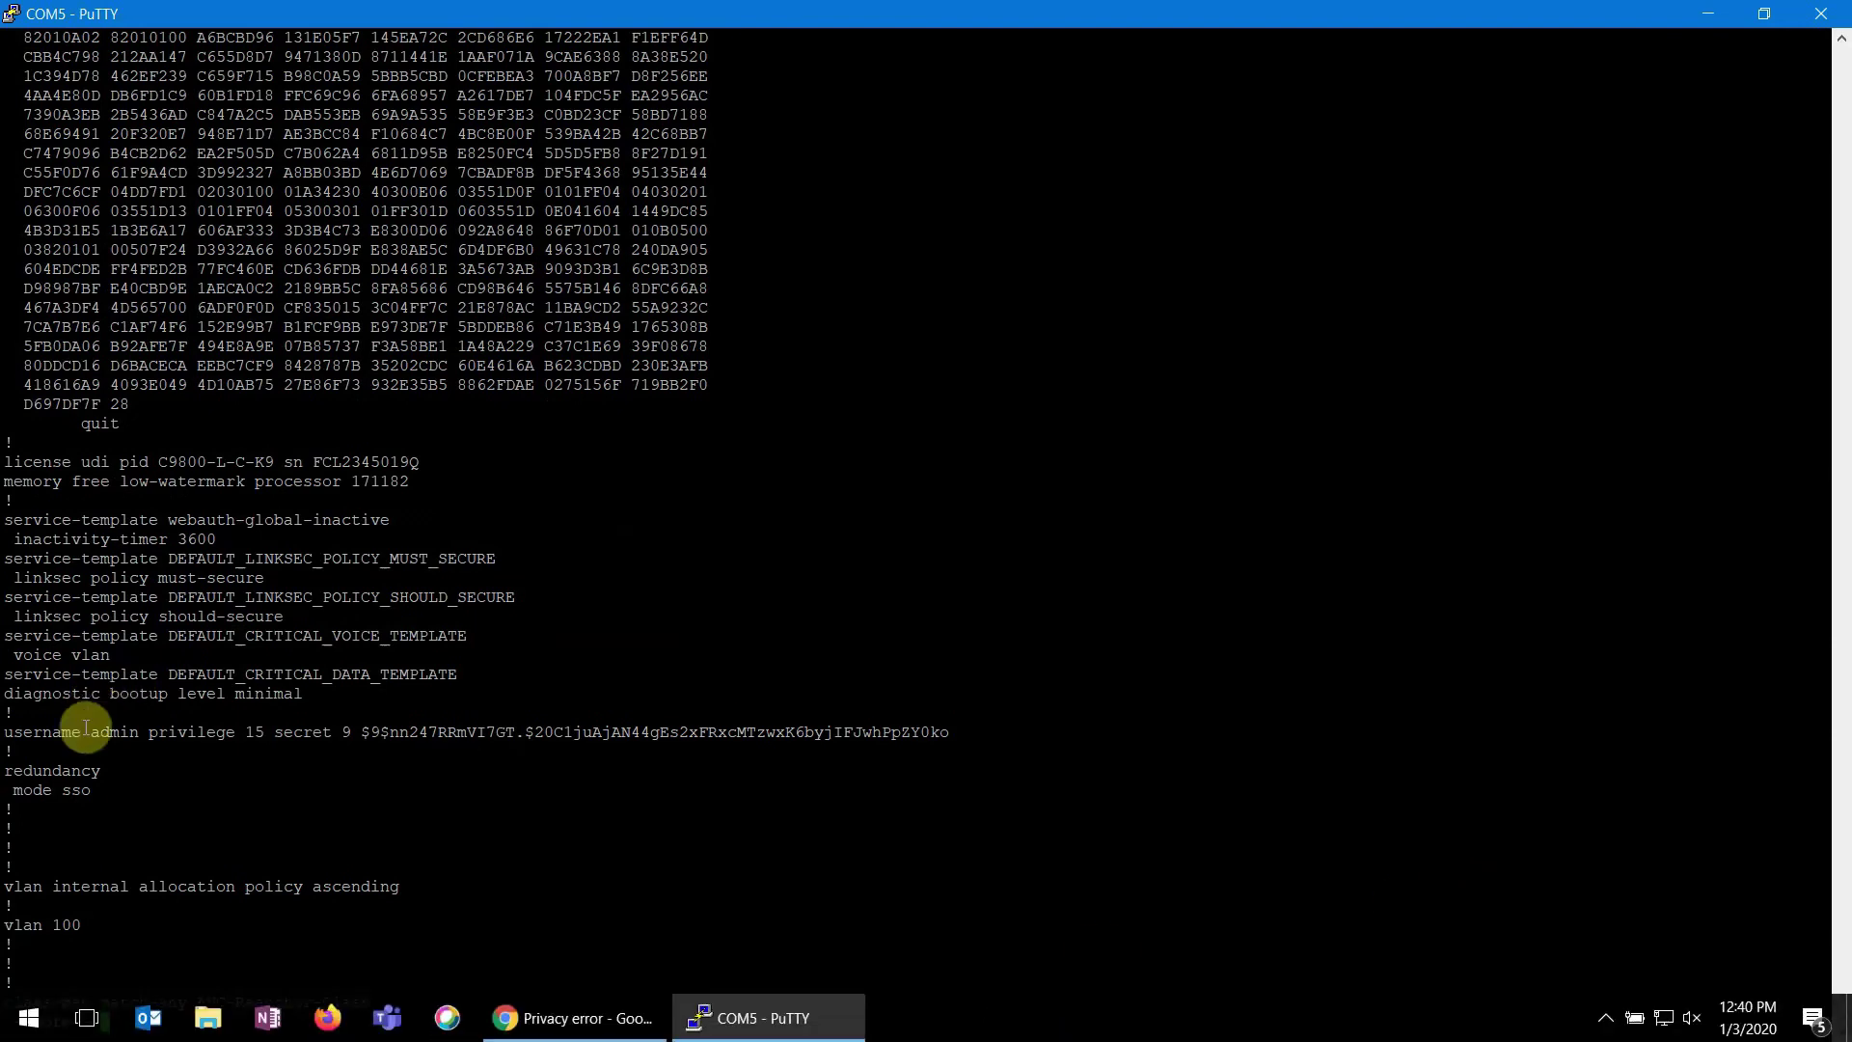
{"action": "left_click_drag", "start_coordinate": [94, 735], "coordinate": [254, 733]}
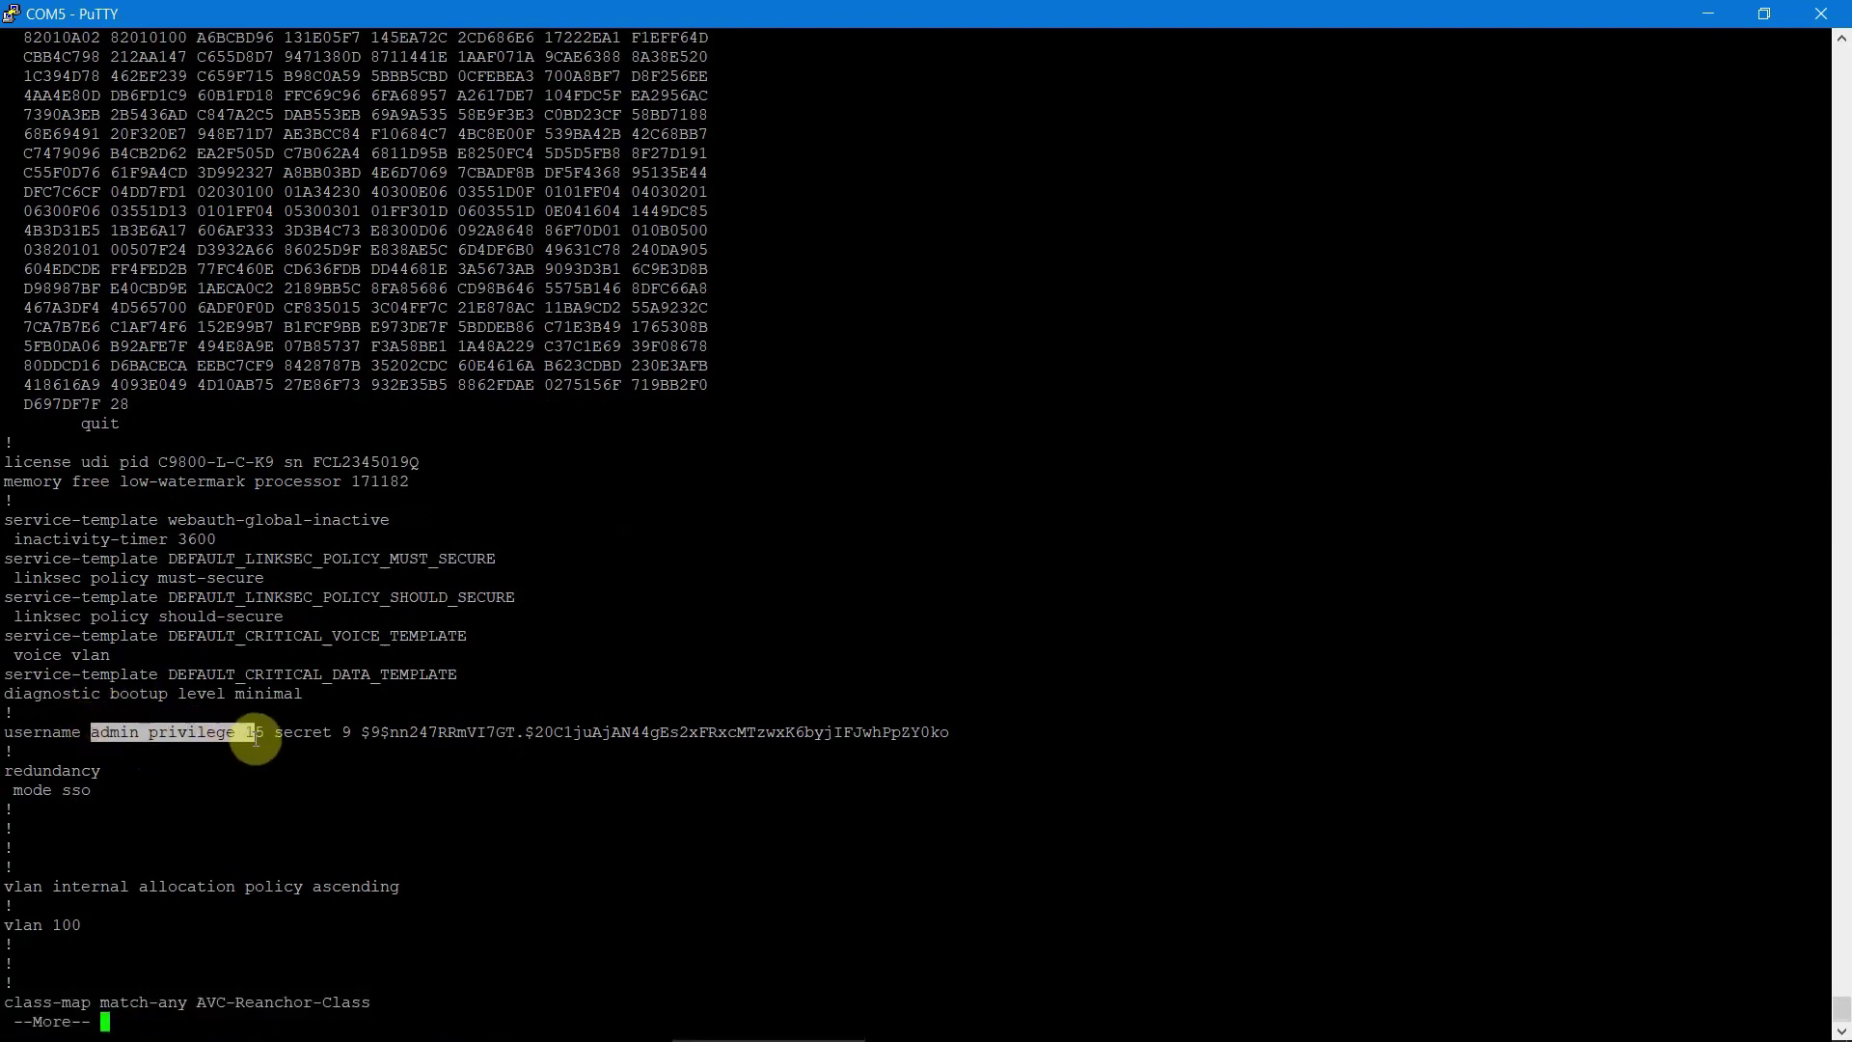
{"action": "left_click", "coordinate": [218, 776]}
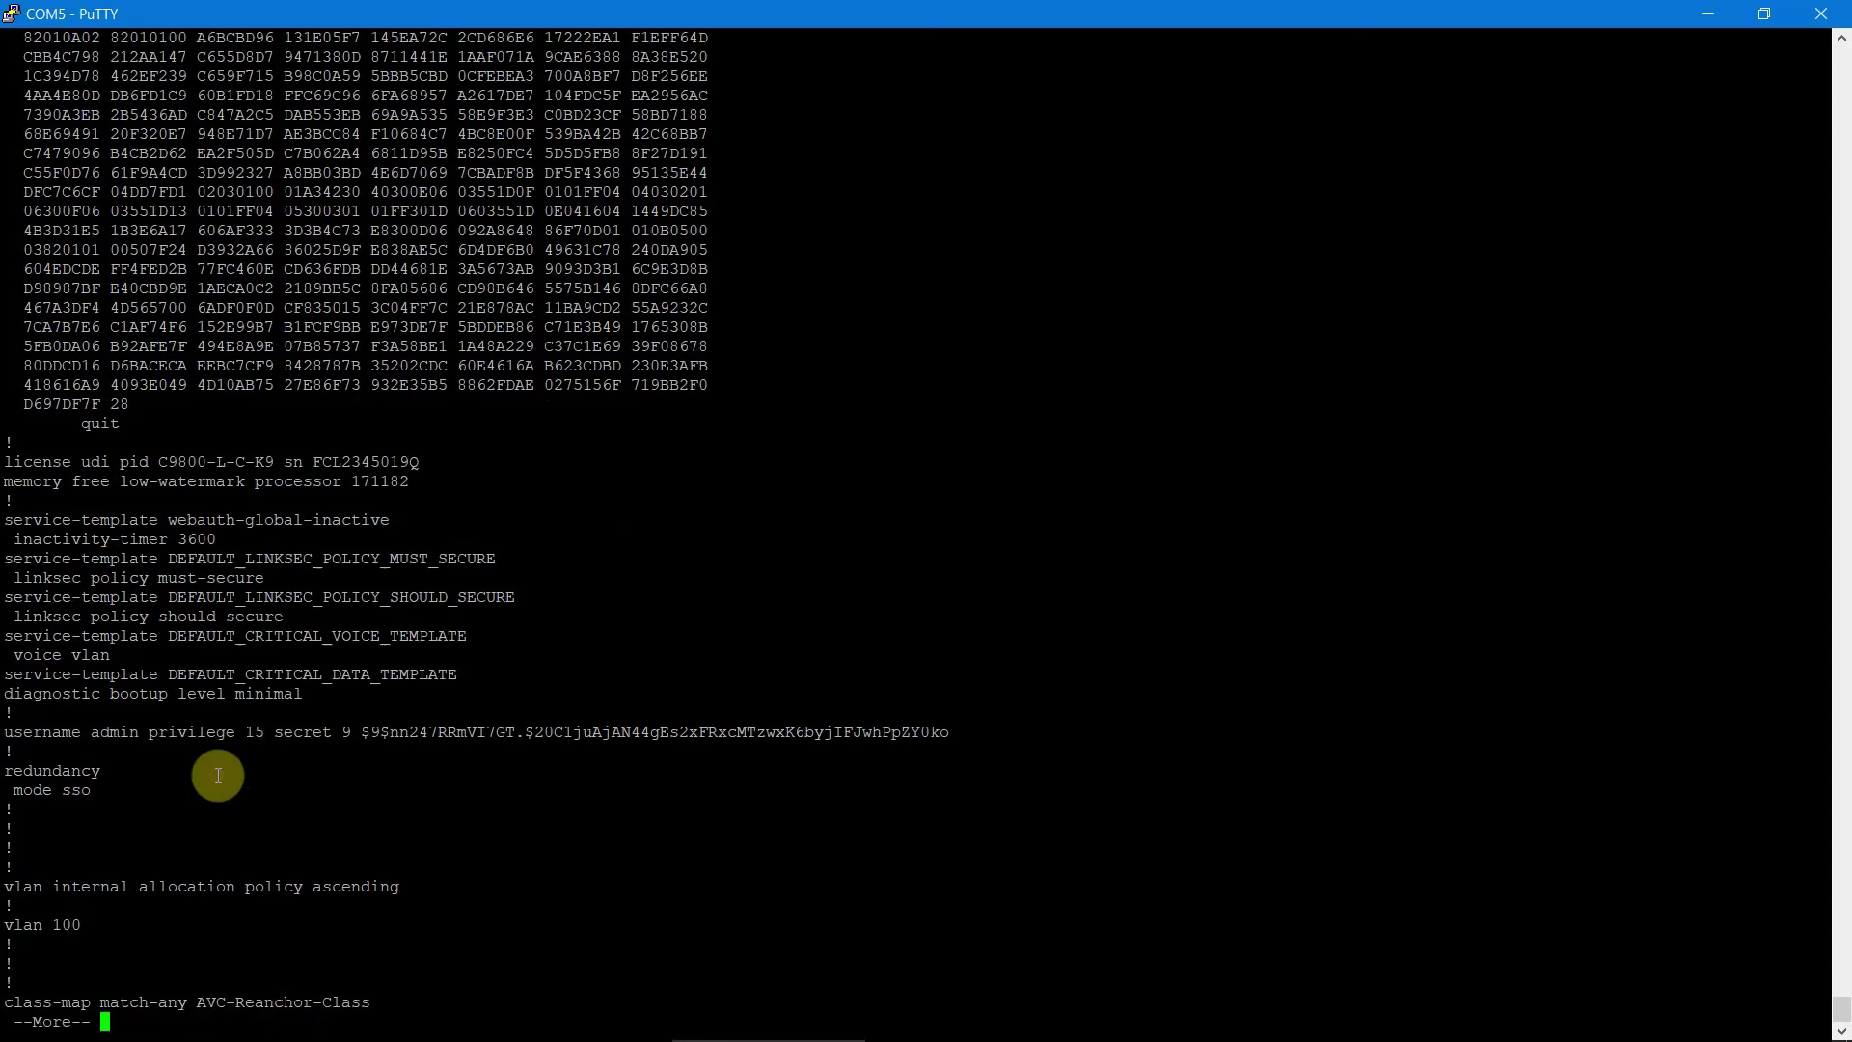
{"action": "triple_click", "coordinate": [57, 926]}
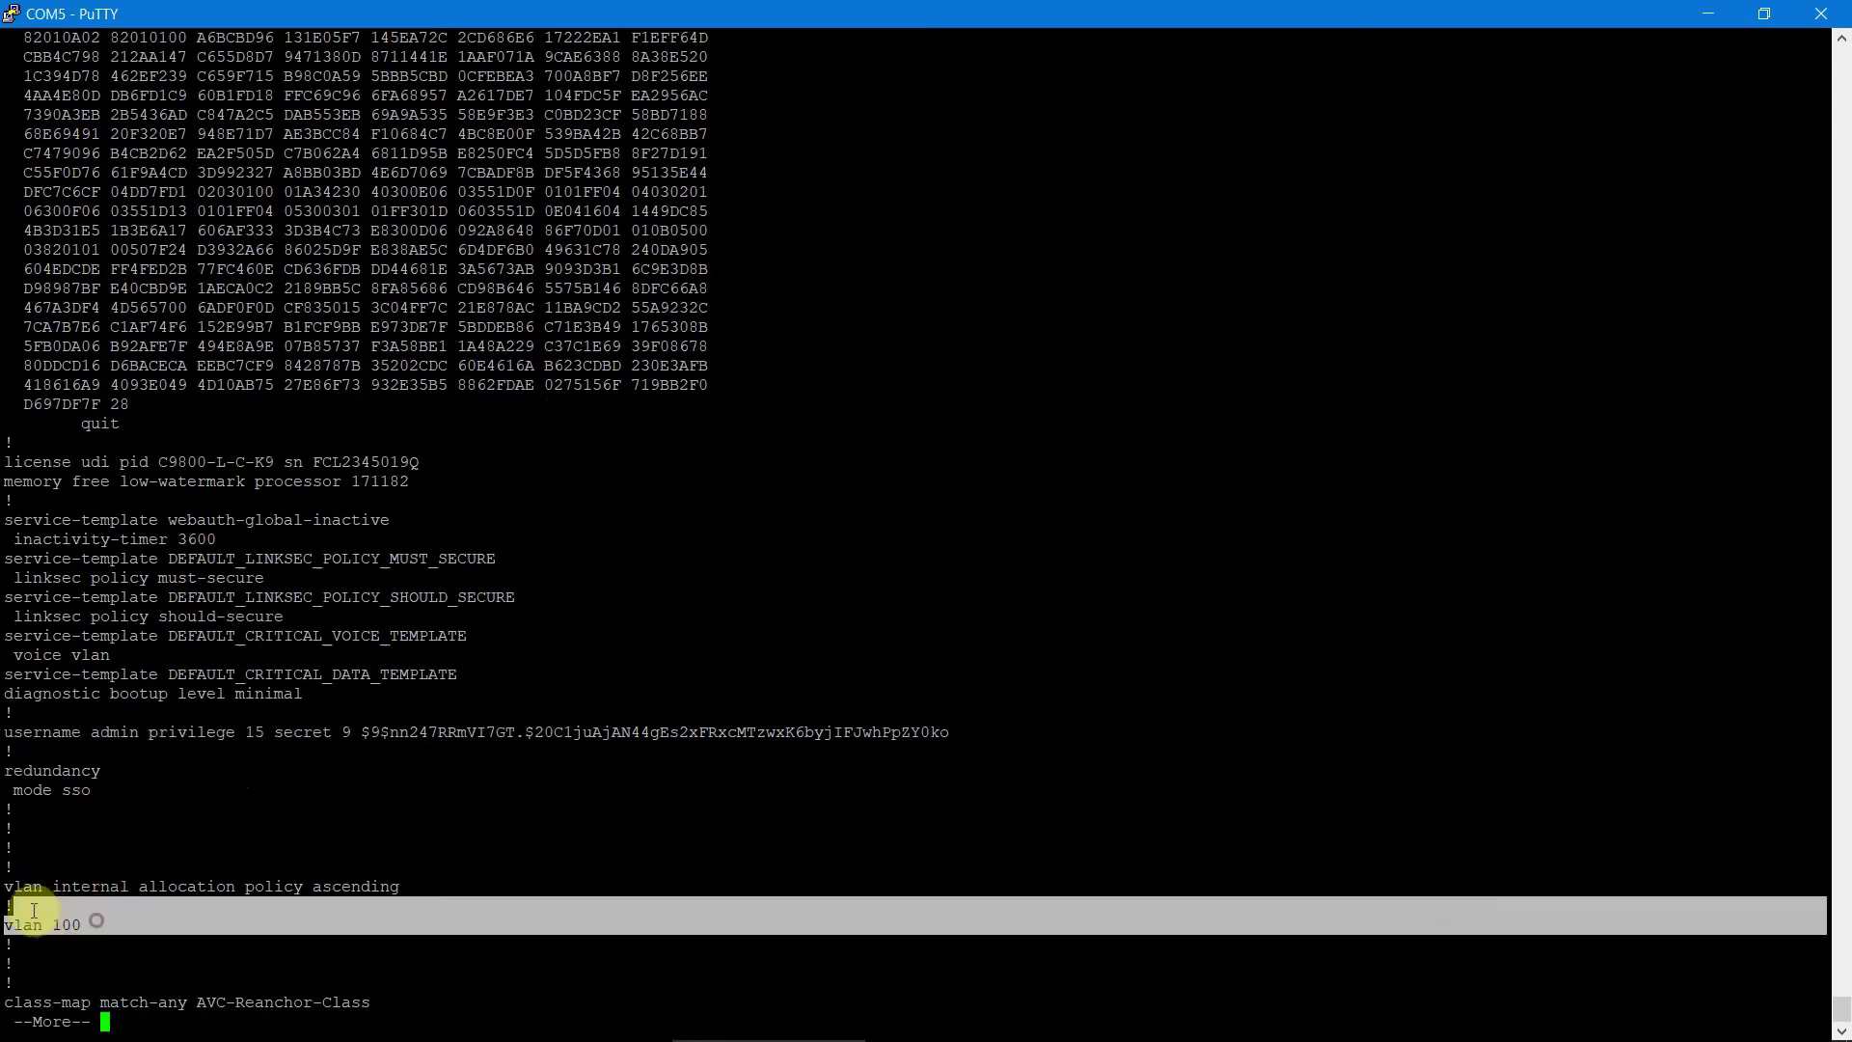
{"action": "left_click", "coordinate": [212, 805]}
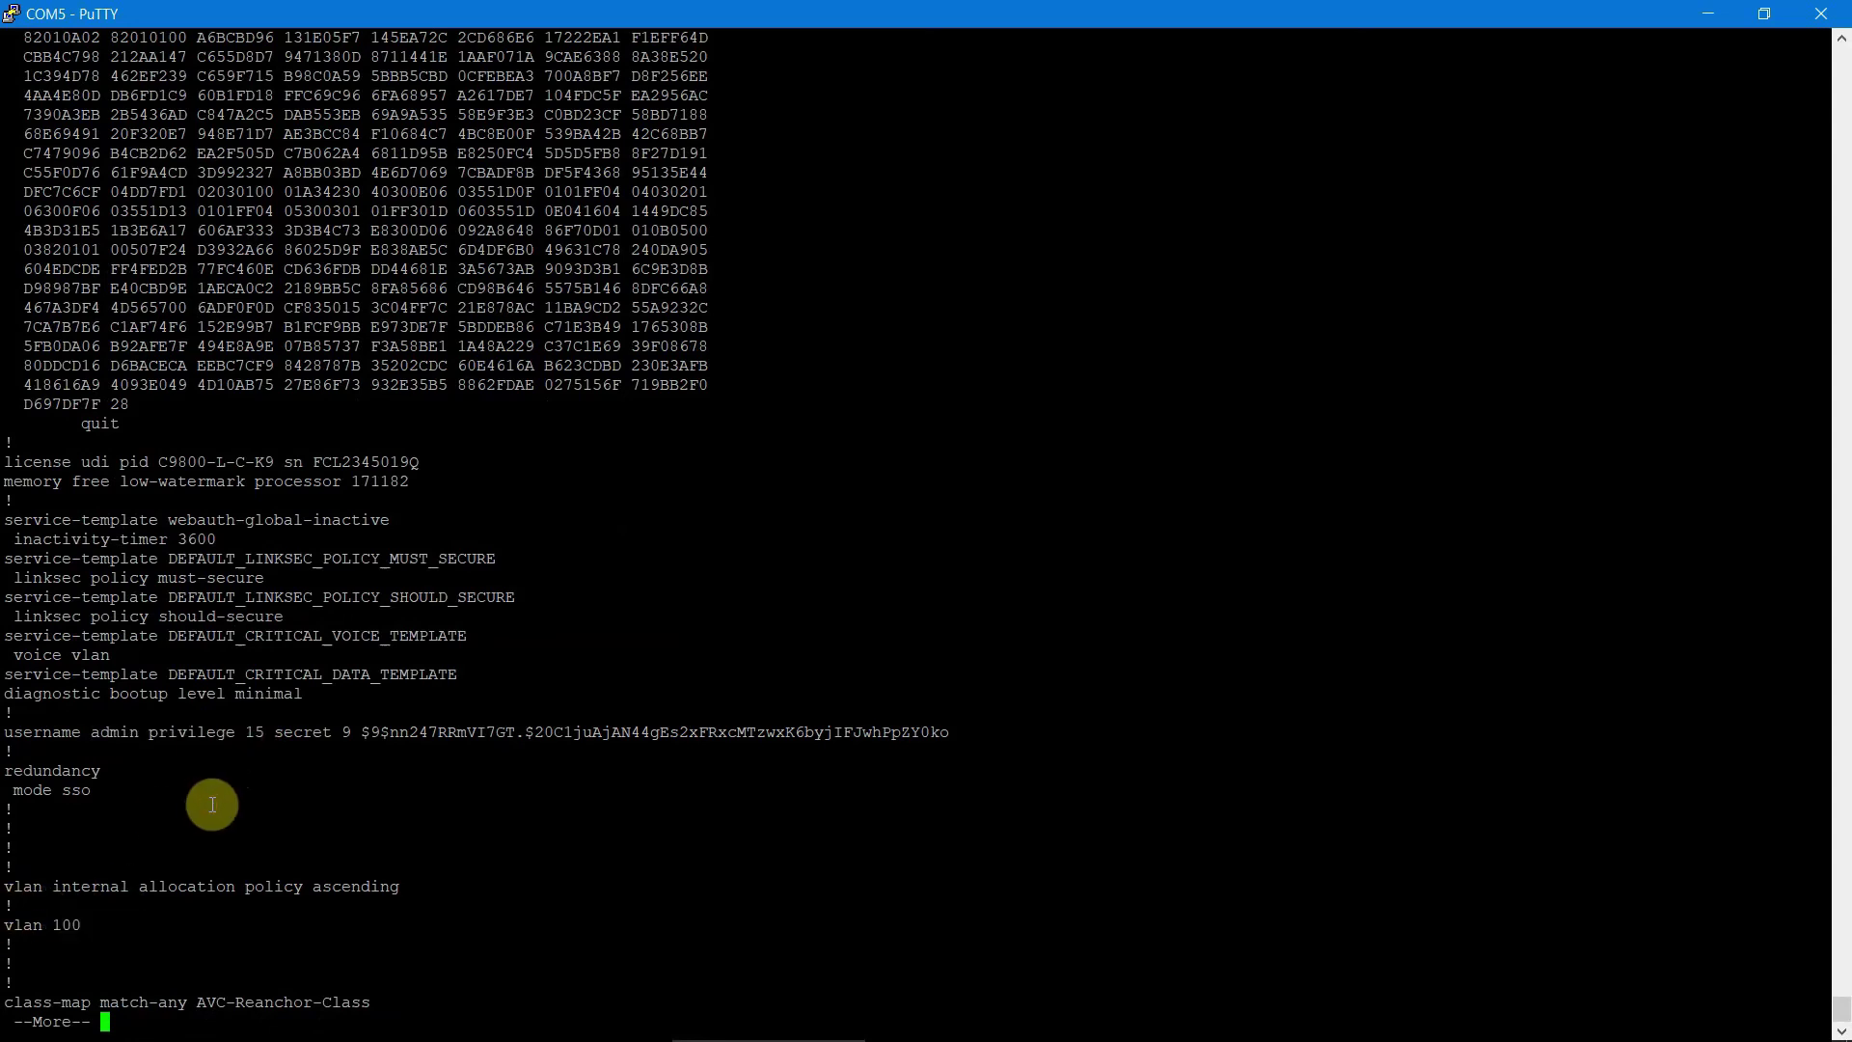
Page to the interfaces and point out TenGigabitEthernet0/1/0 trunking allowed VLAN 100.
{"action": "key", "text": "space"}
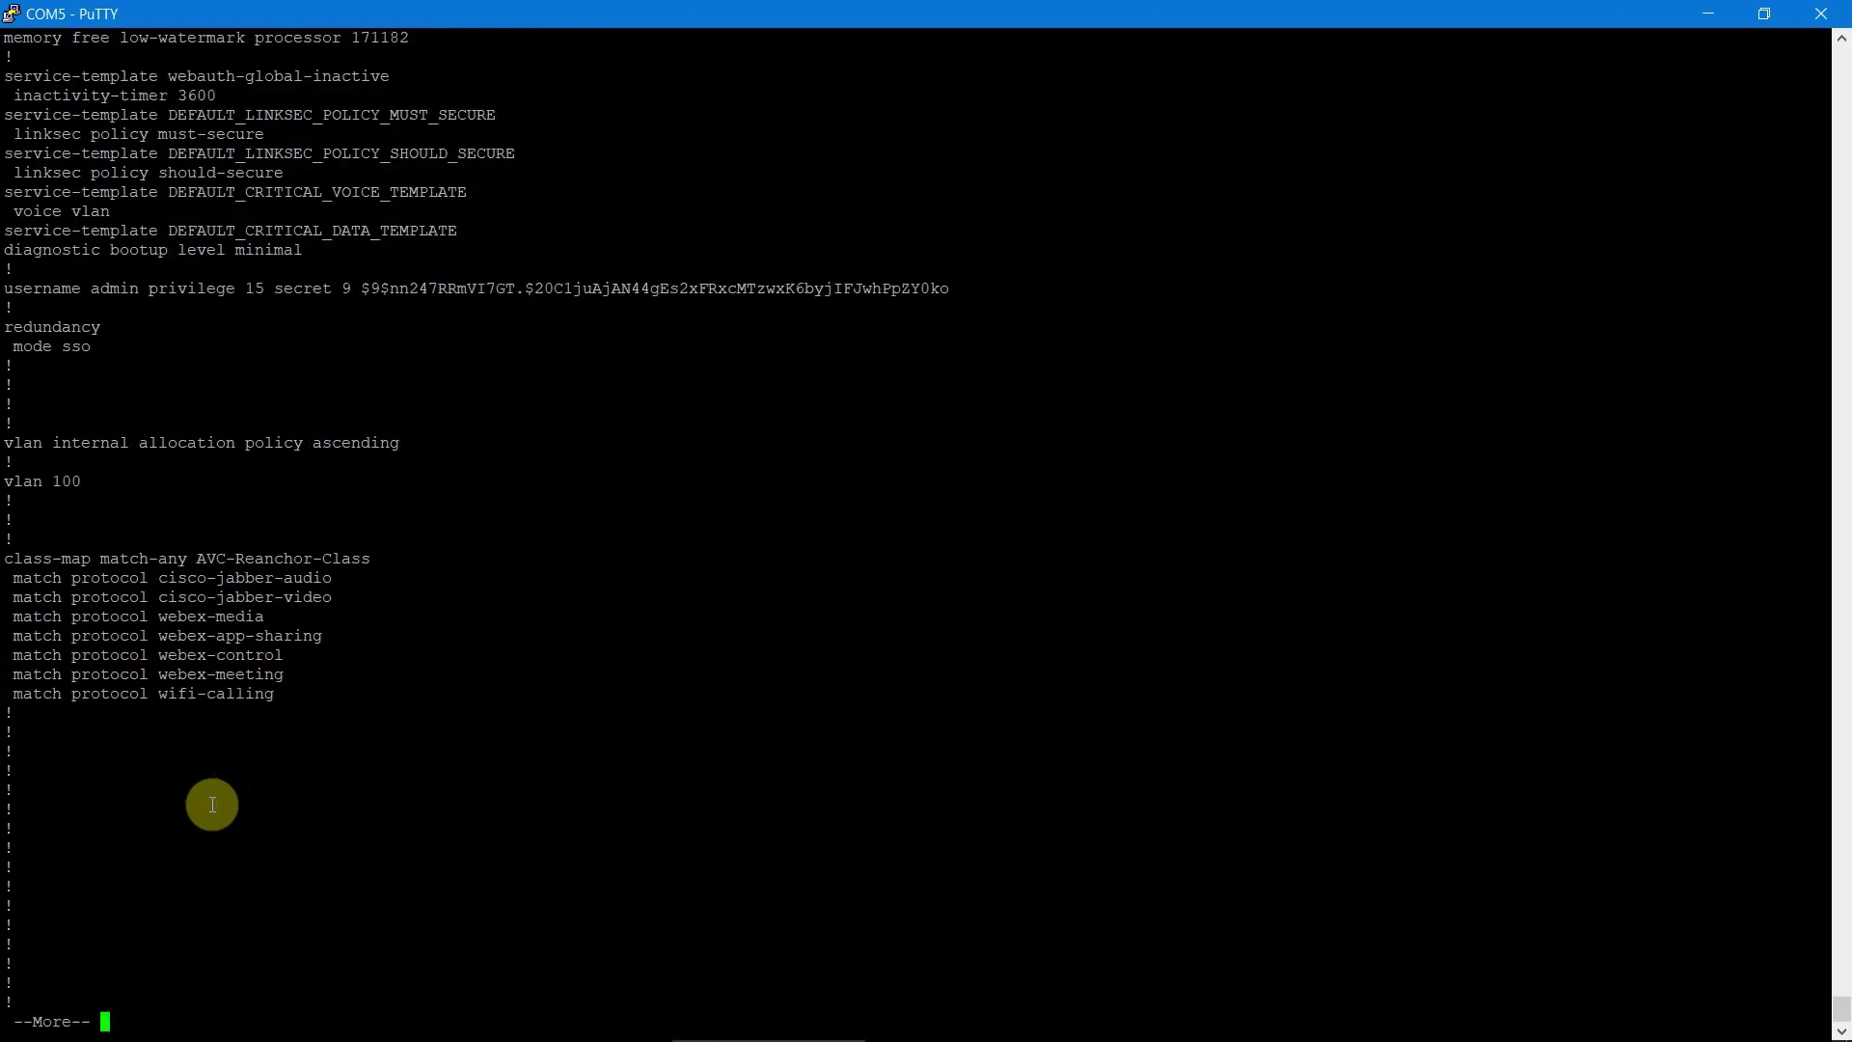
{"action": "key", "text": "space"}
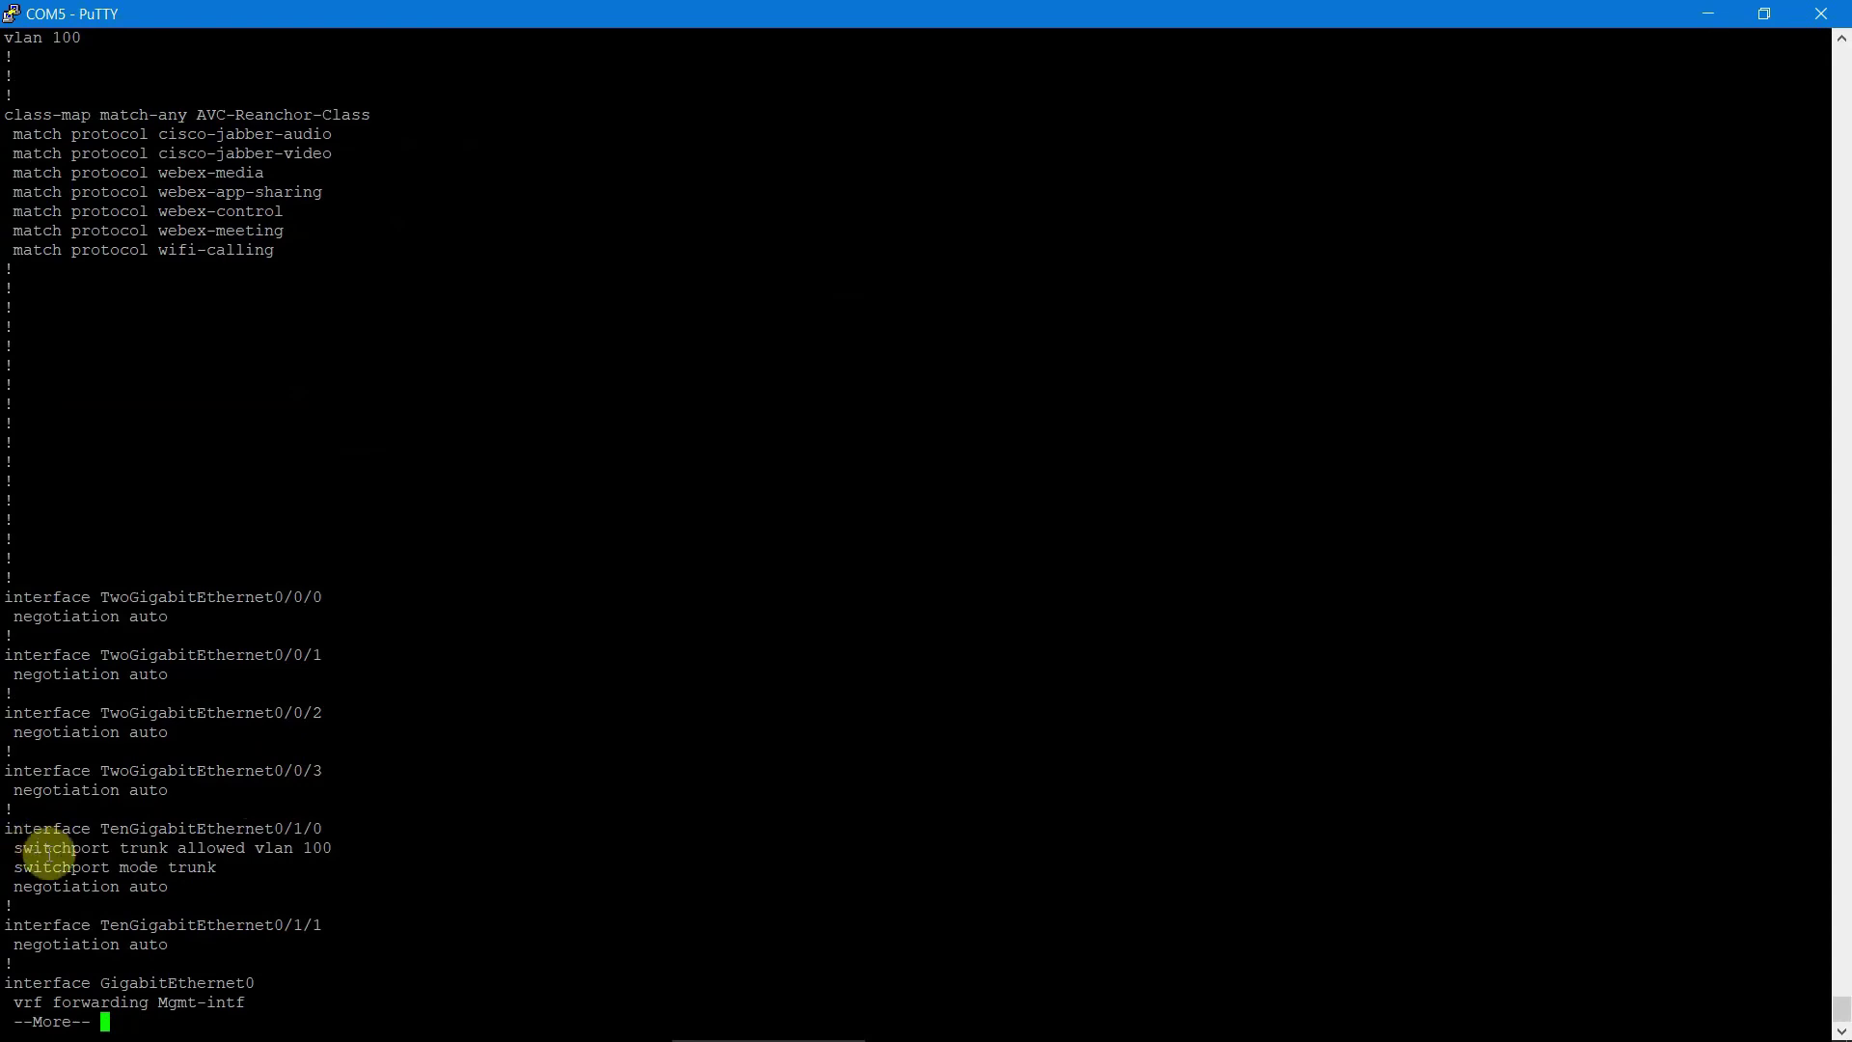
{"action": "left_click_drag", "start_coordinate": [16, 832], "coordinate": [257, 850]}
{"action": "left_click", "coordinate": [344, 822]}
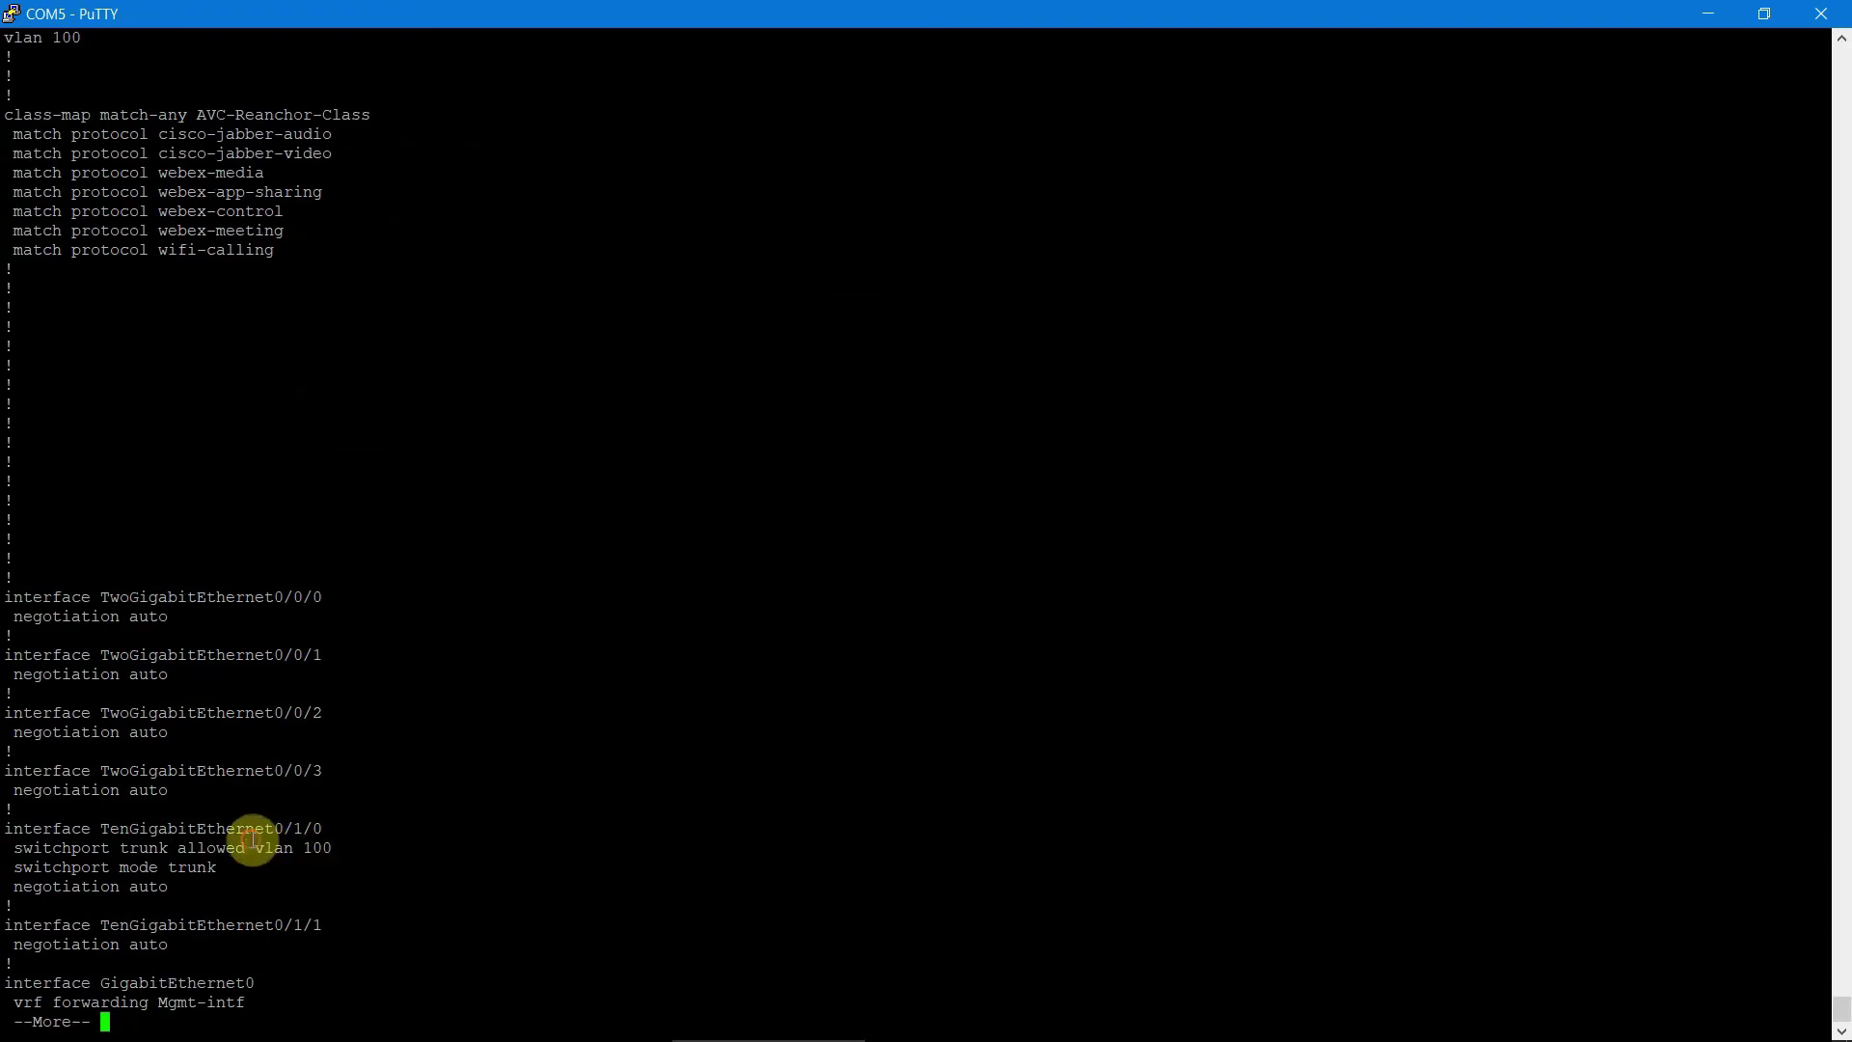
{"action": "left_click", "coordinate": [261, 837]}
Point out interface Vlan100 at 10.128.100.10 and the default route to 10.128.100.1.
{"action": "key", "text": "space"}
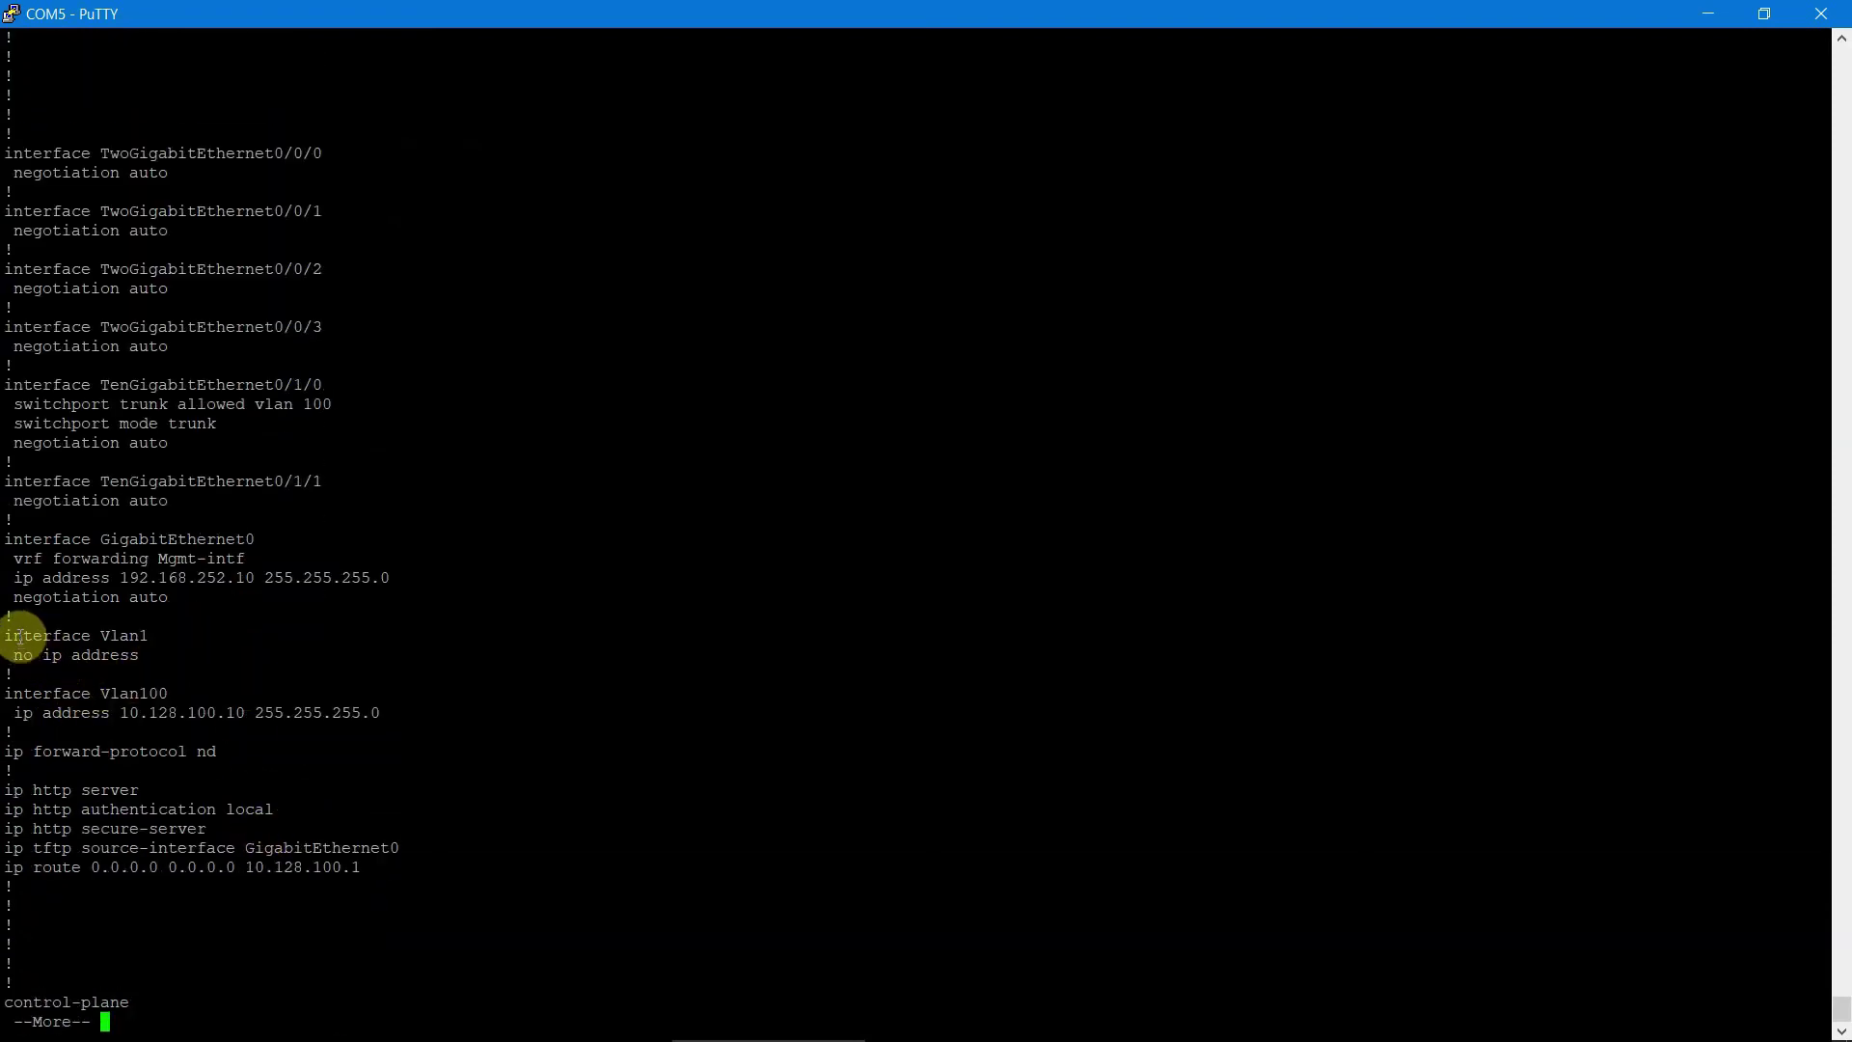
{"action": "left_click_drag", "start_coordinate": [14, 636], "coordinate": [145, 661]}
{"action": "left_click", "coordinate": [144, 663]}
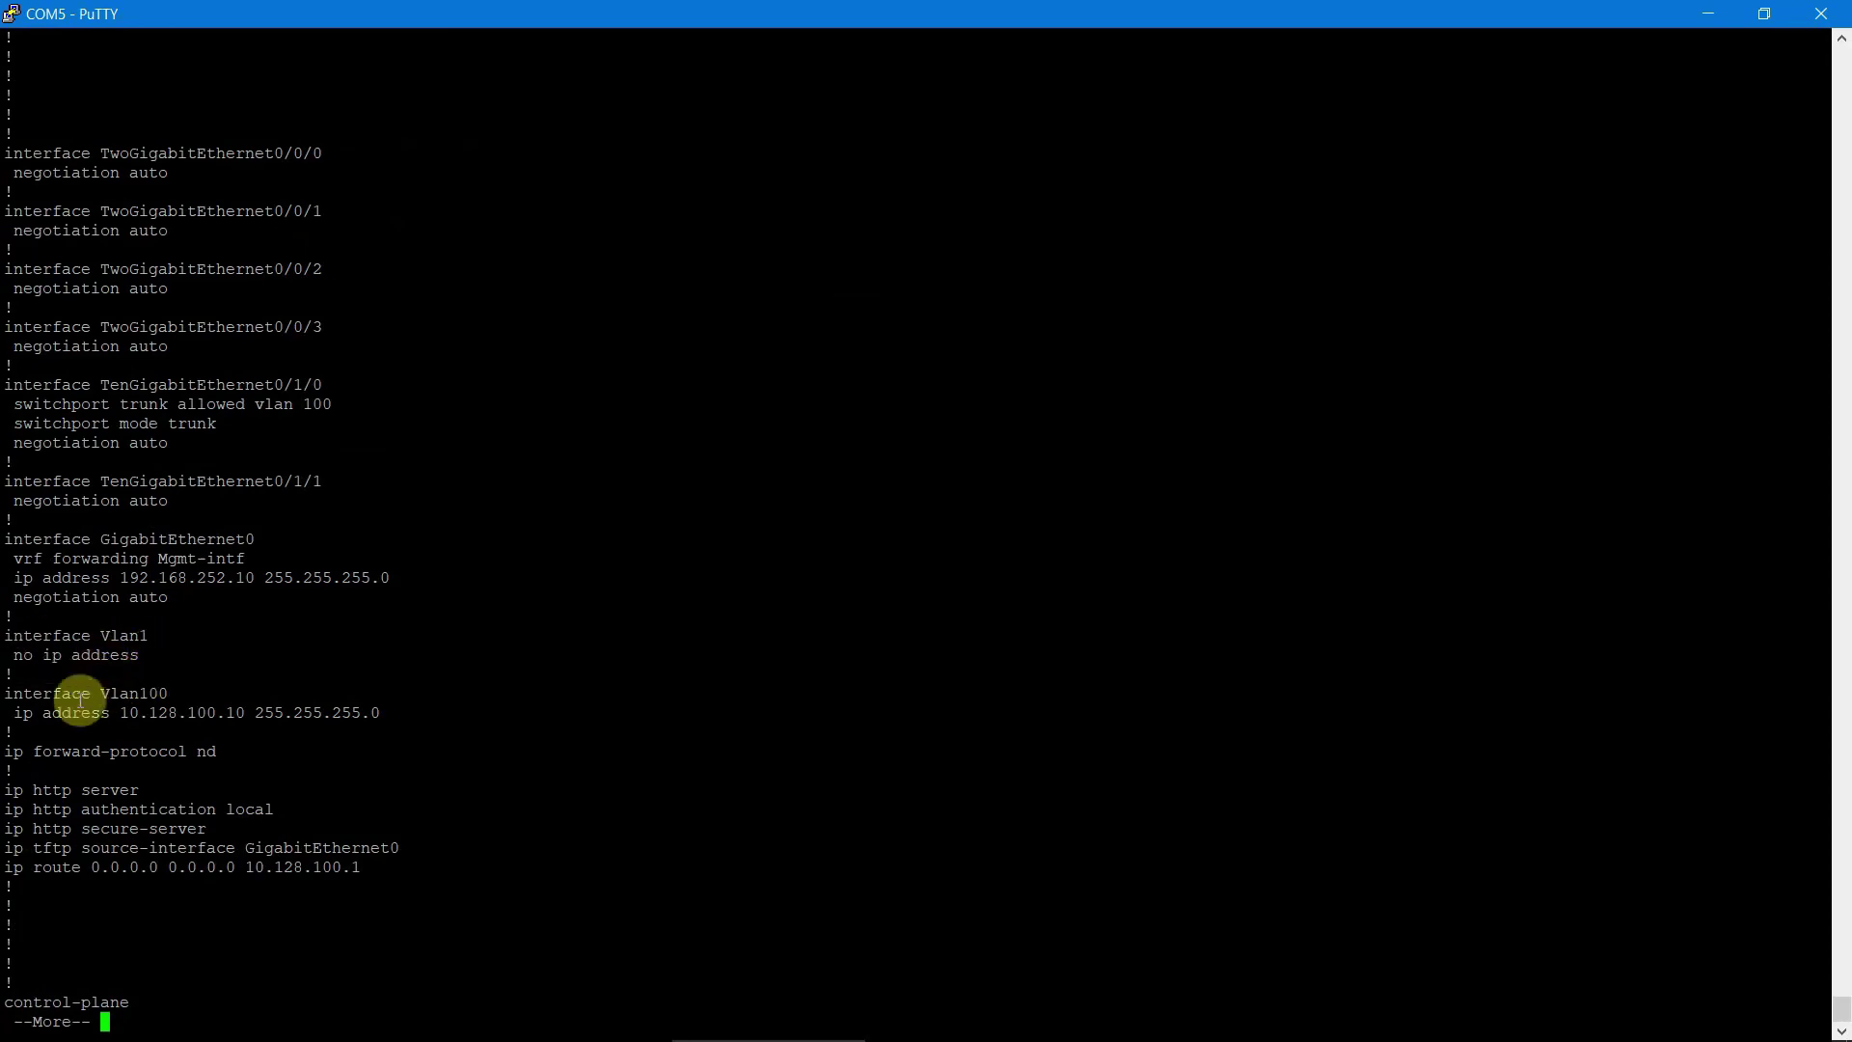
{"action": "left_click_drag", "start_coordinate": [53, 711], "coordinate": [240, 709]}
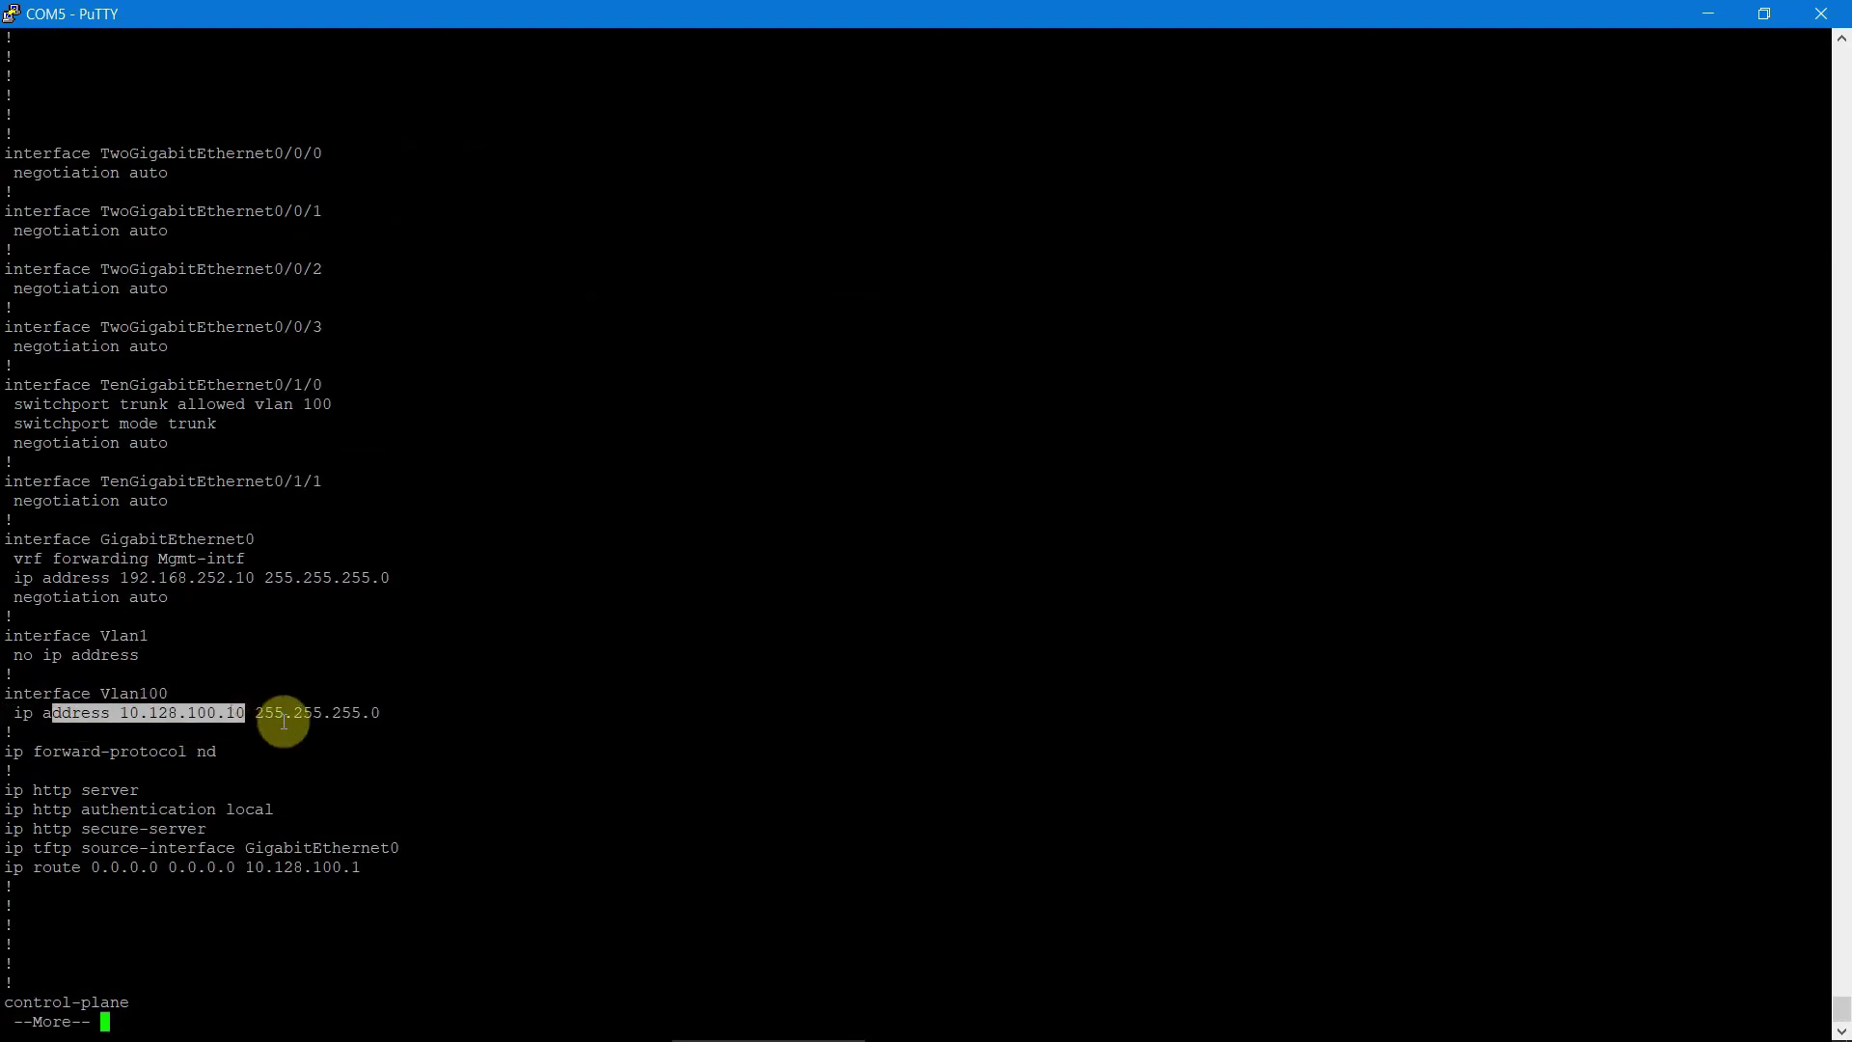
{"action": "left_click_drag", "start_coordinate": [373, 870], "coordinate": [84, 868]}
{"action": "left_click", "coordinate": [258, 903]}
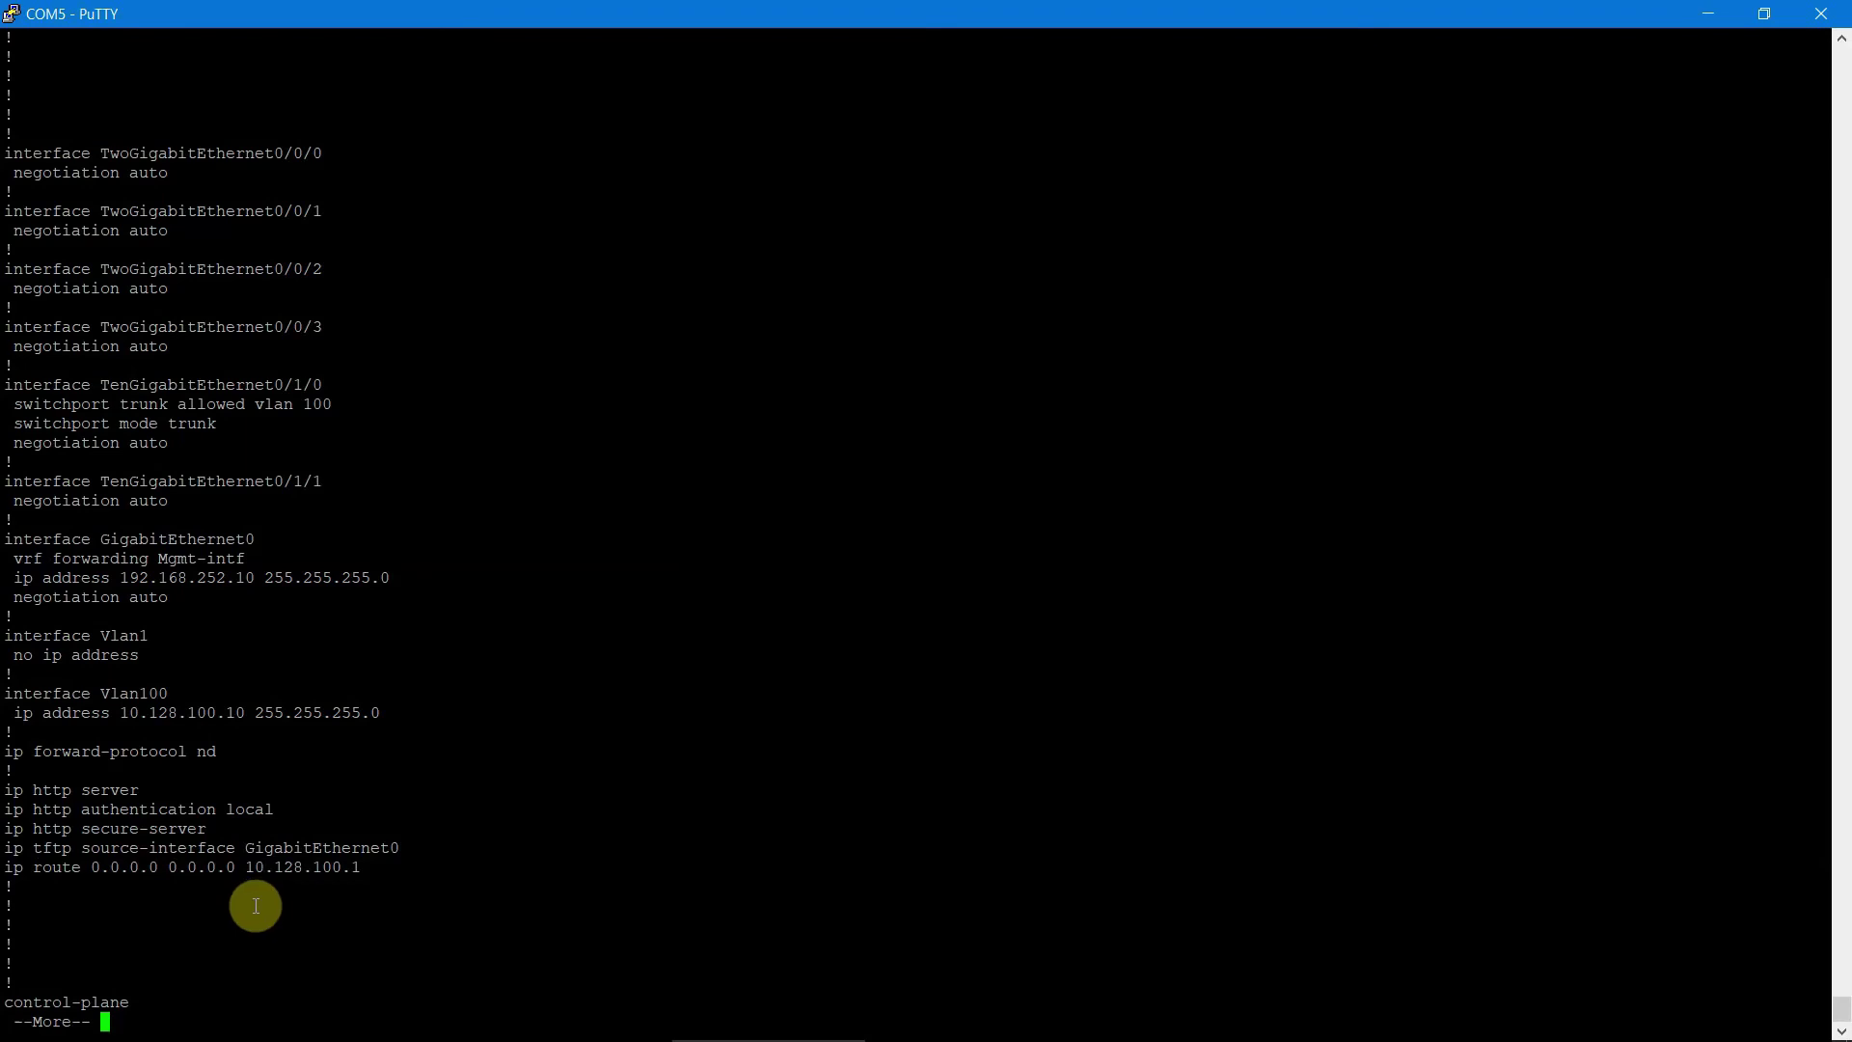
{"action": "key", "text": "space"}
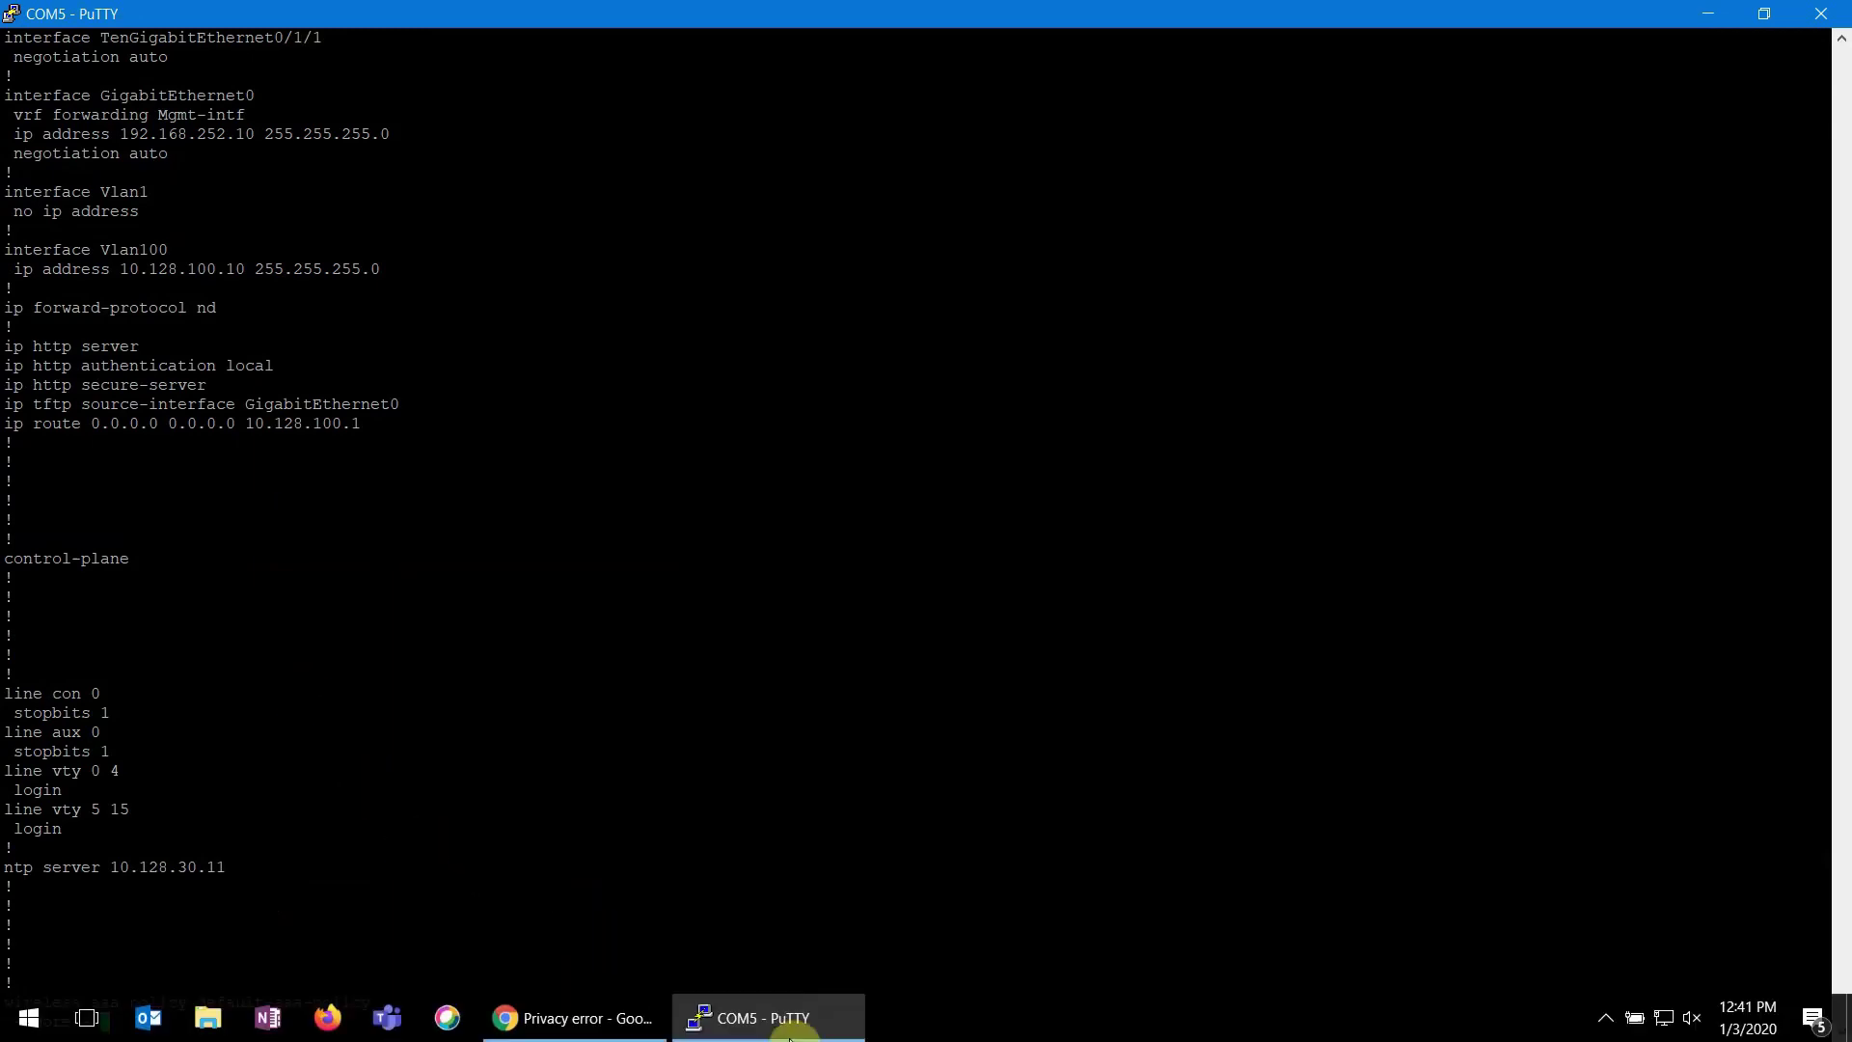
Load 10.128.100.10 in Chrome, reaching the privacy warning, then return to PuTTY.
{"action": "left_click", "coordinate": [566, 1030]}
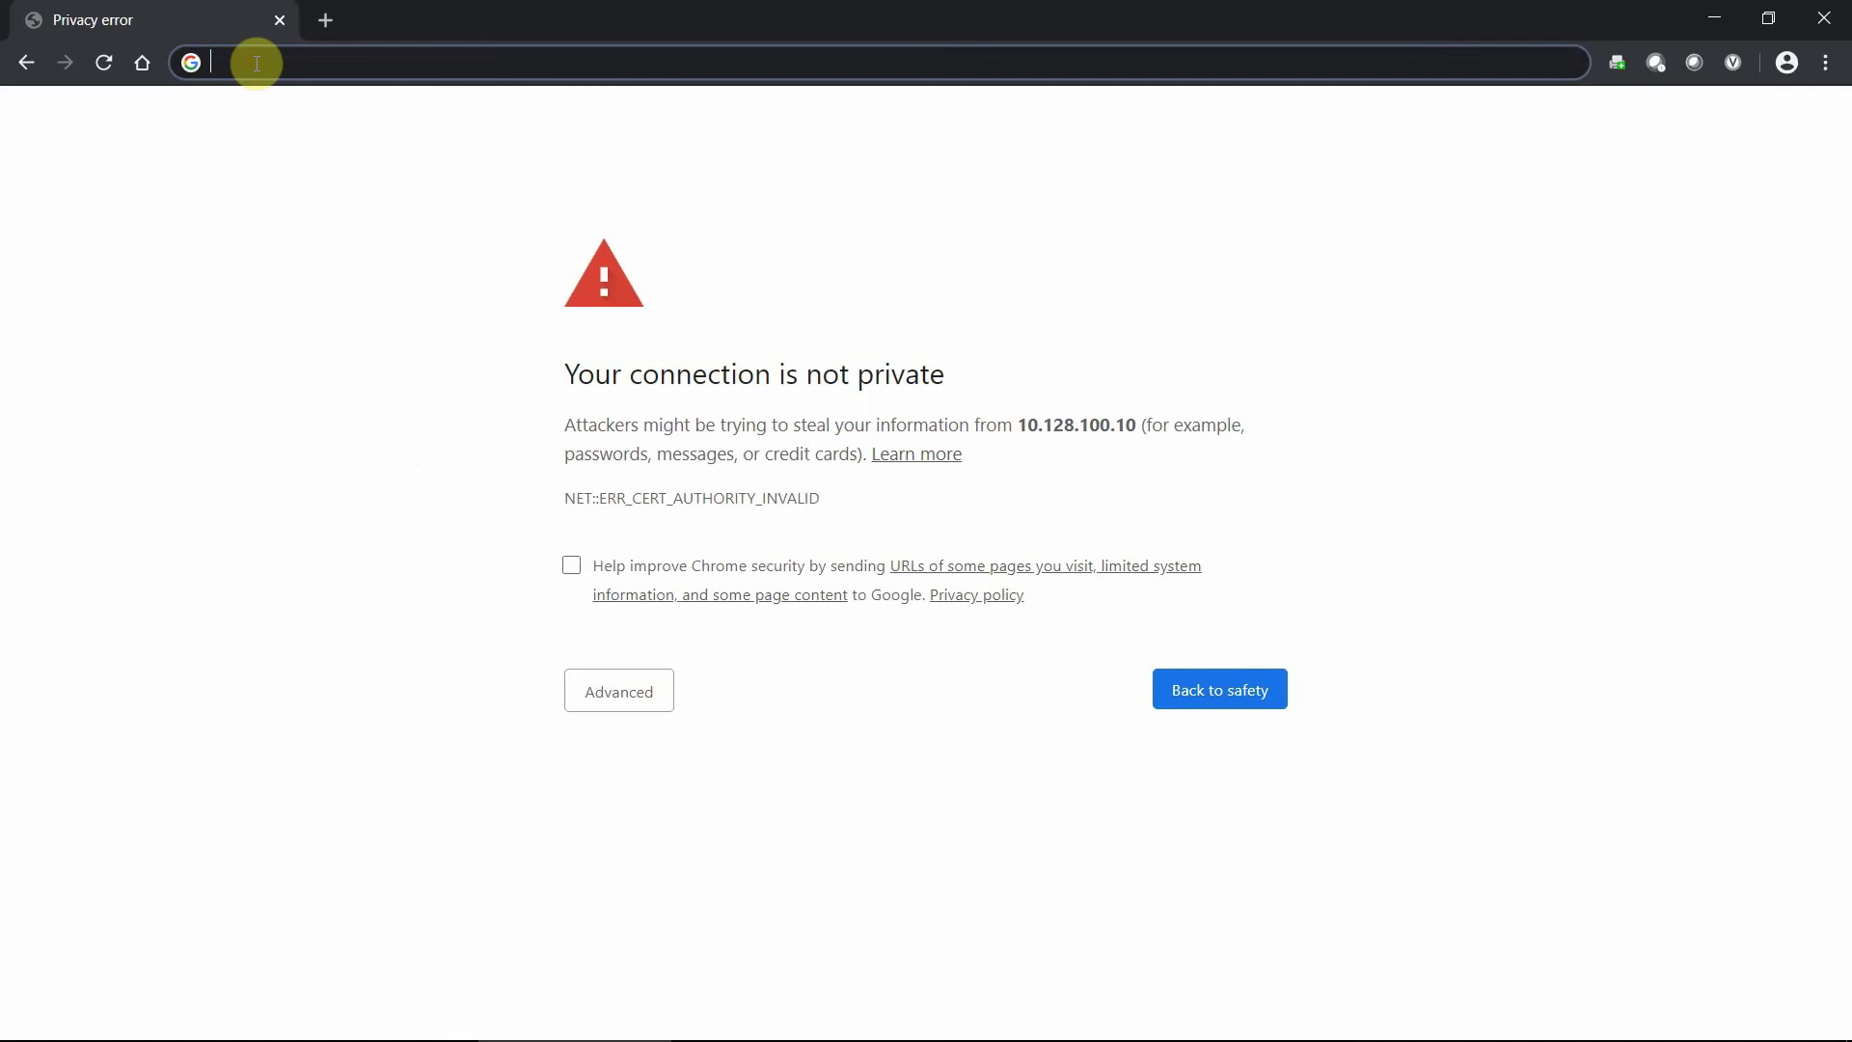
{"action": "type", "text": "10.128.110"}
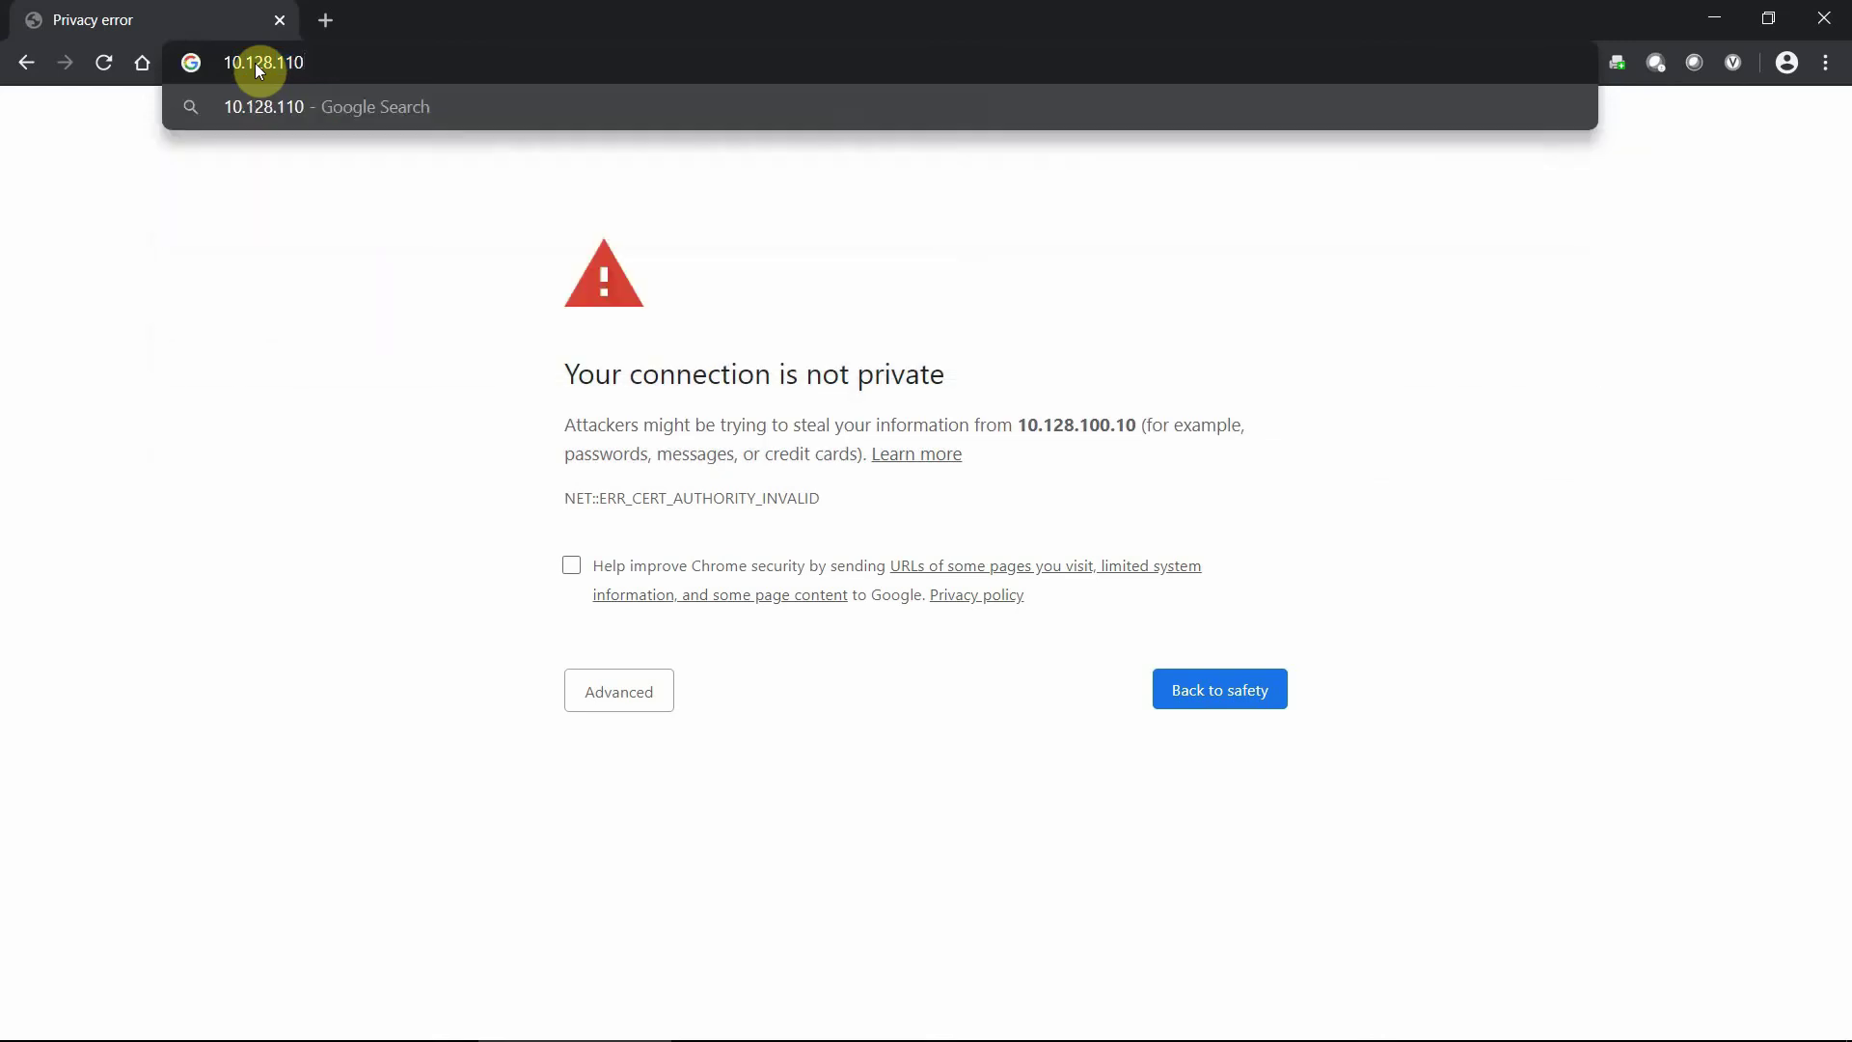
{"action": "key", "text": "BackSpace"}
{"action": "key", "text": "BackSpace"}
{"action": "type", "text": "00."}
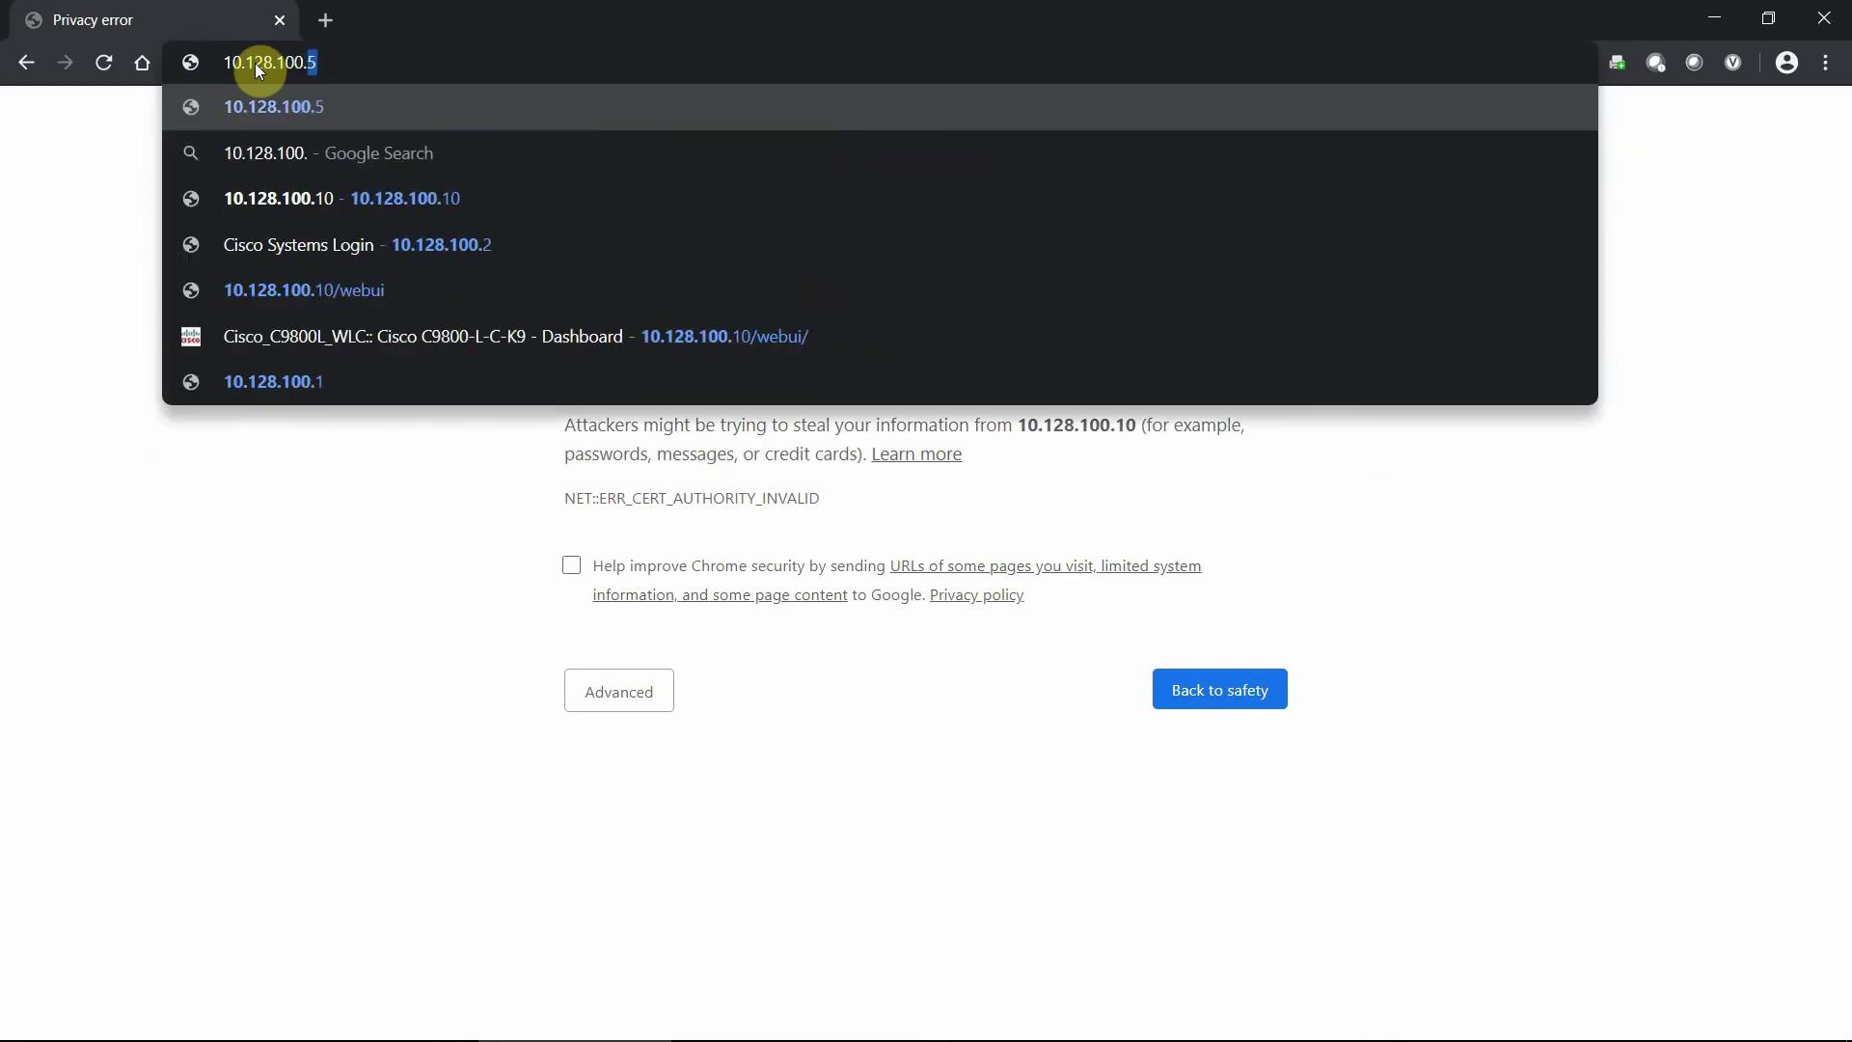
{"action": "type", "text": "10"}
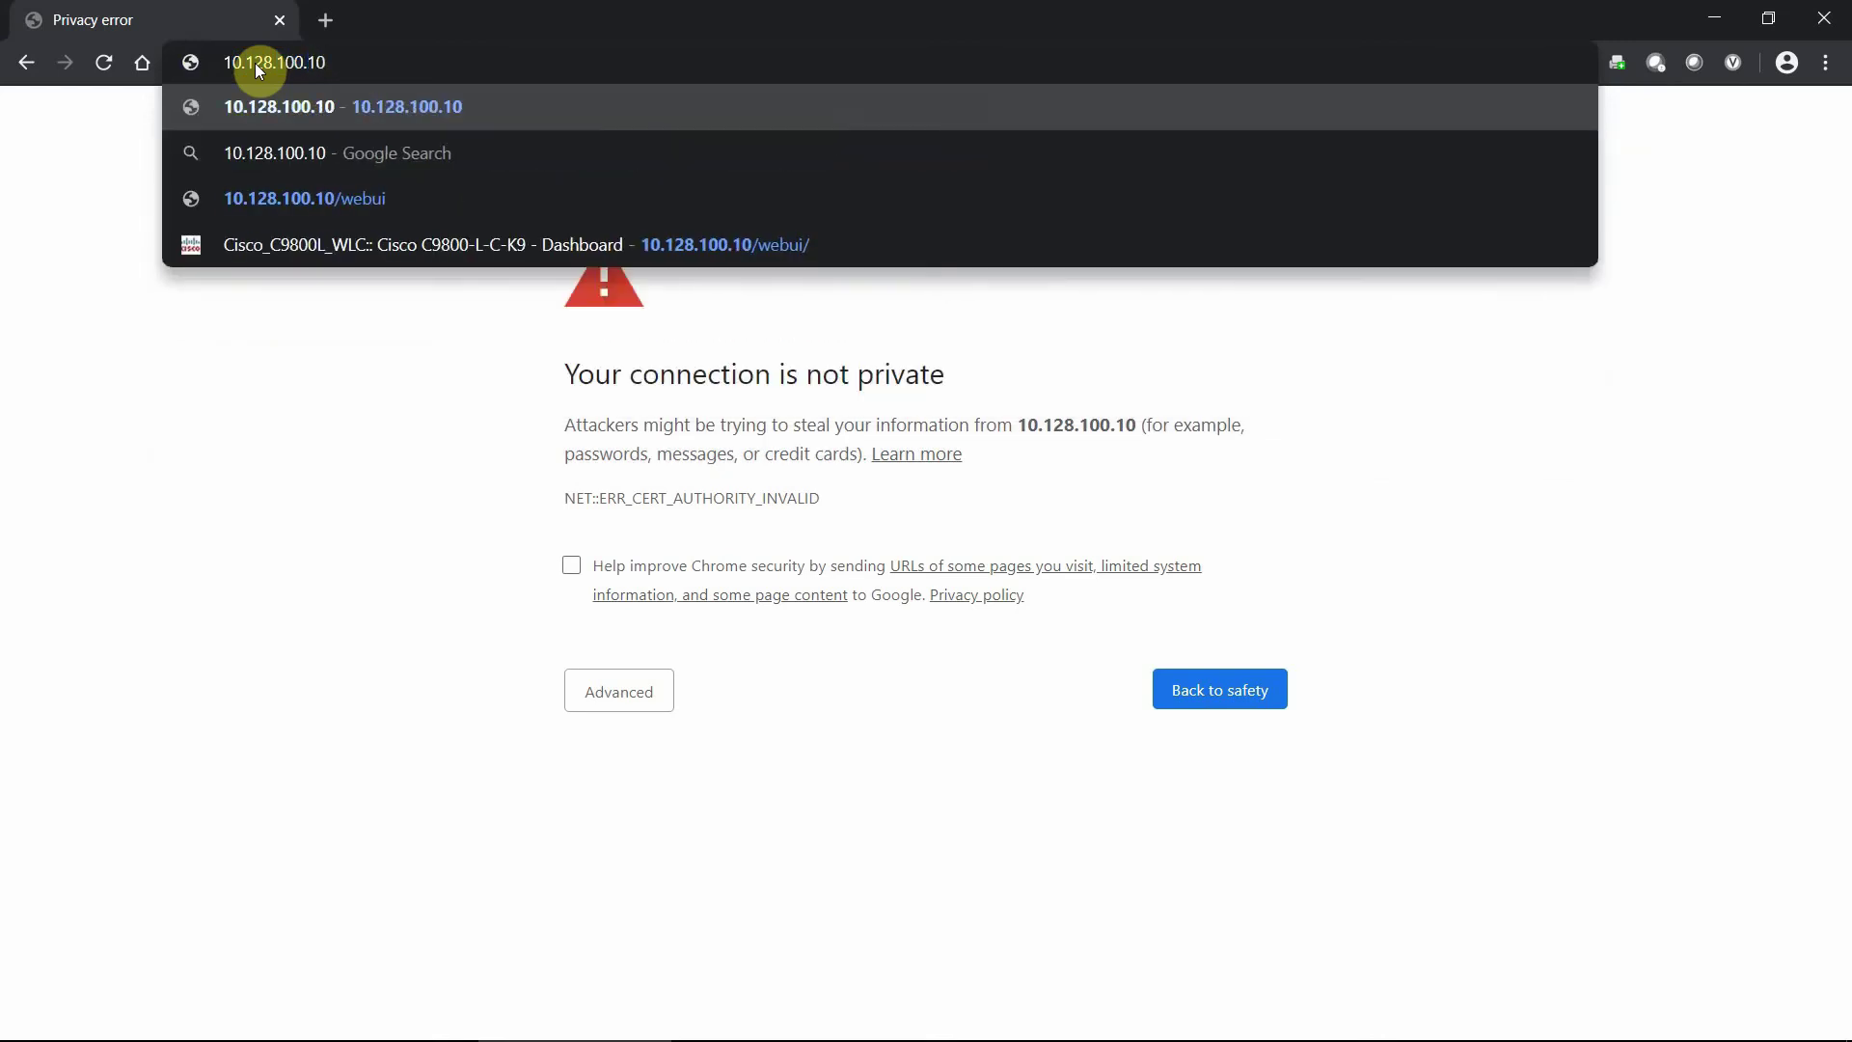
{"action": "key", "text": "Return"}
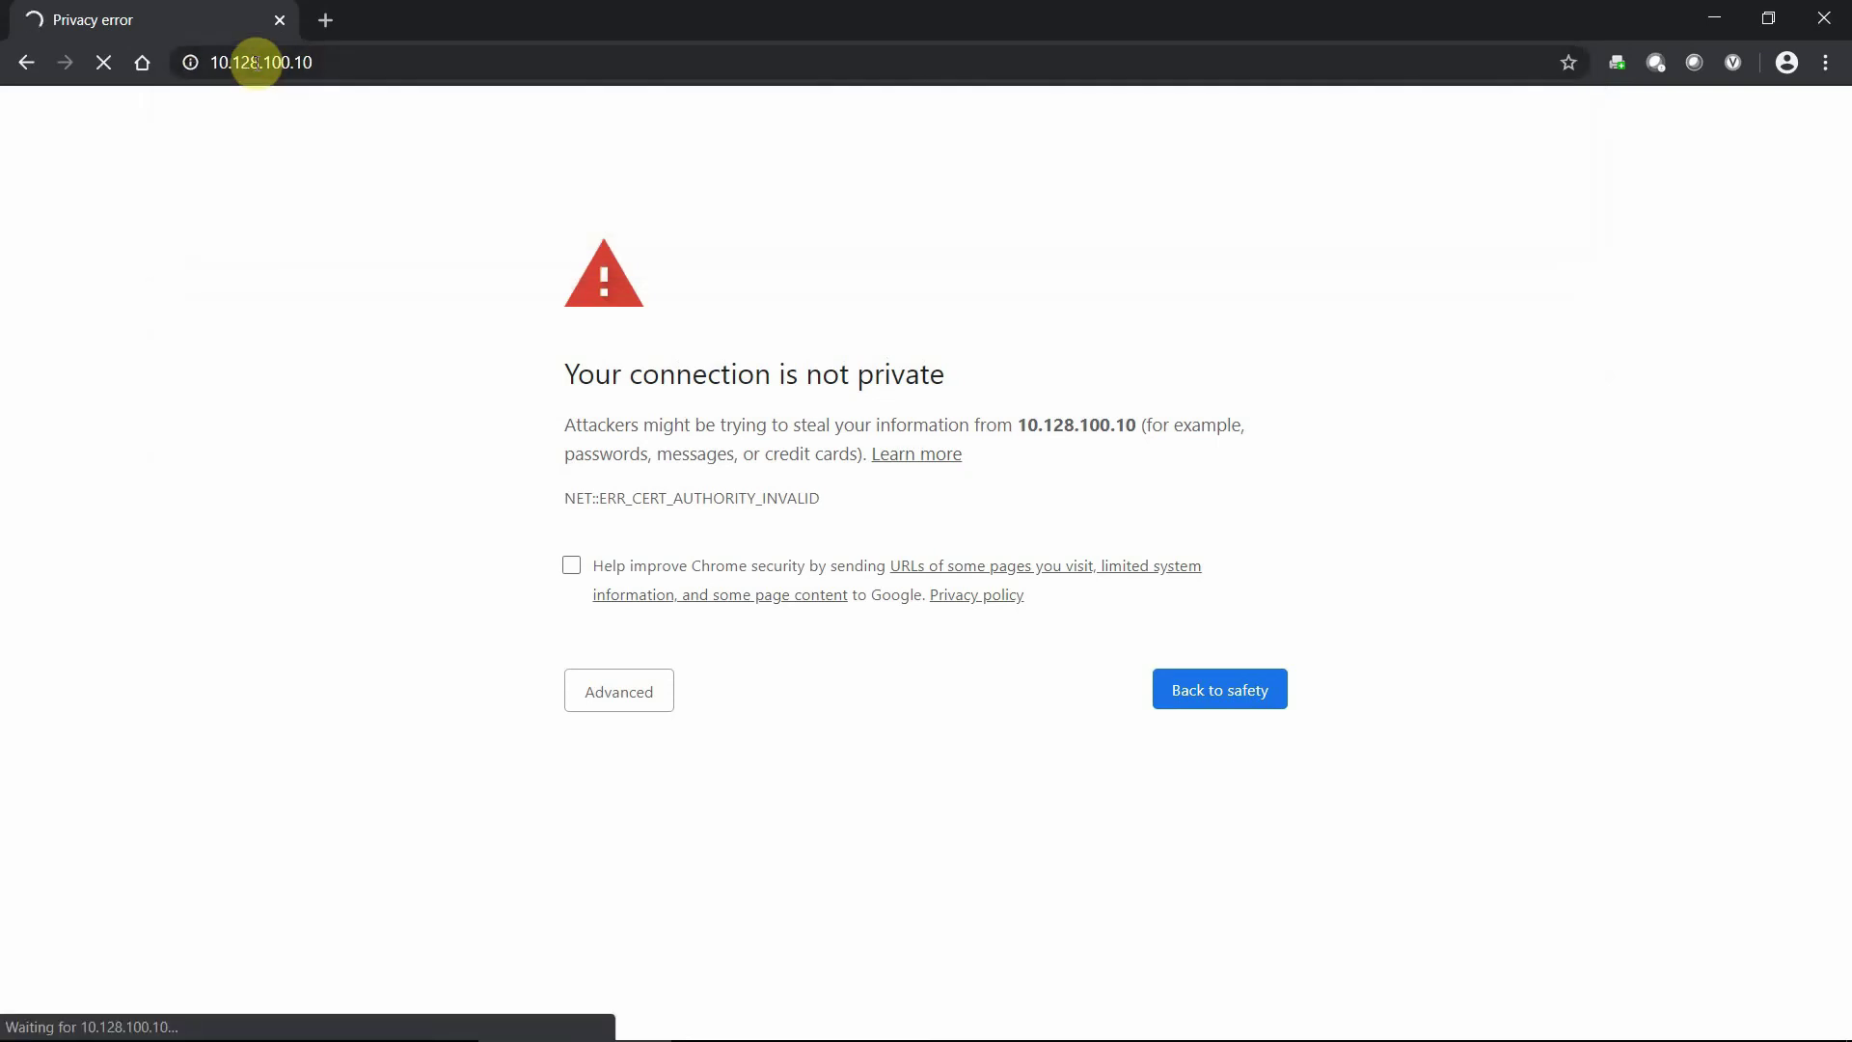
{"action": "left_click", "coordinate": [334, 62]}
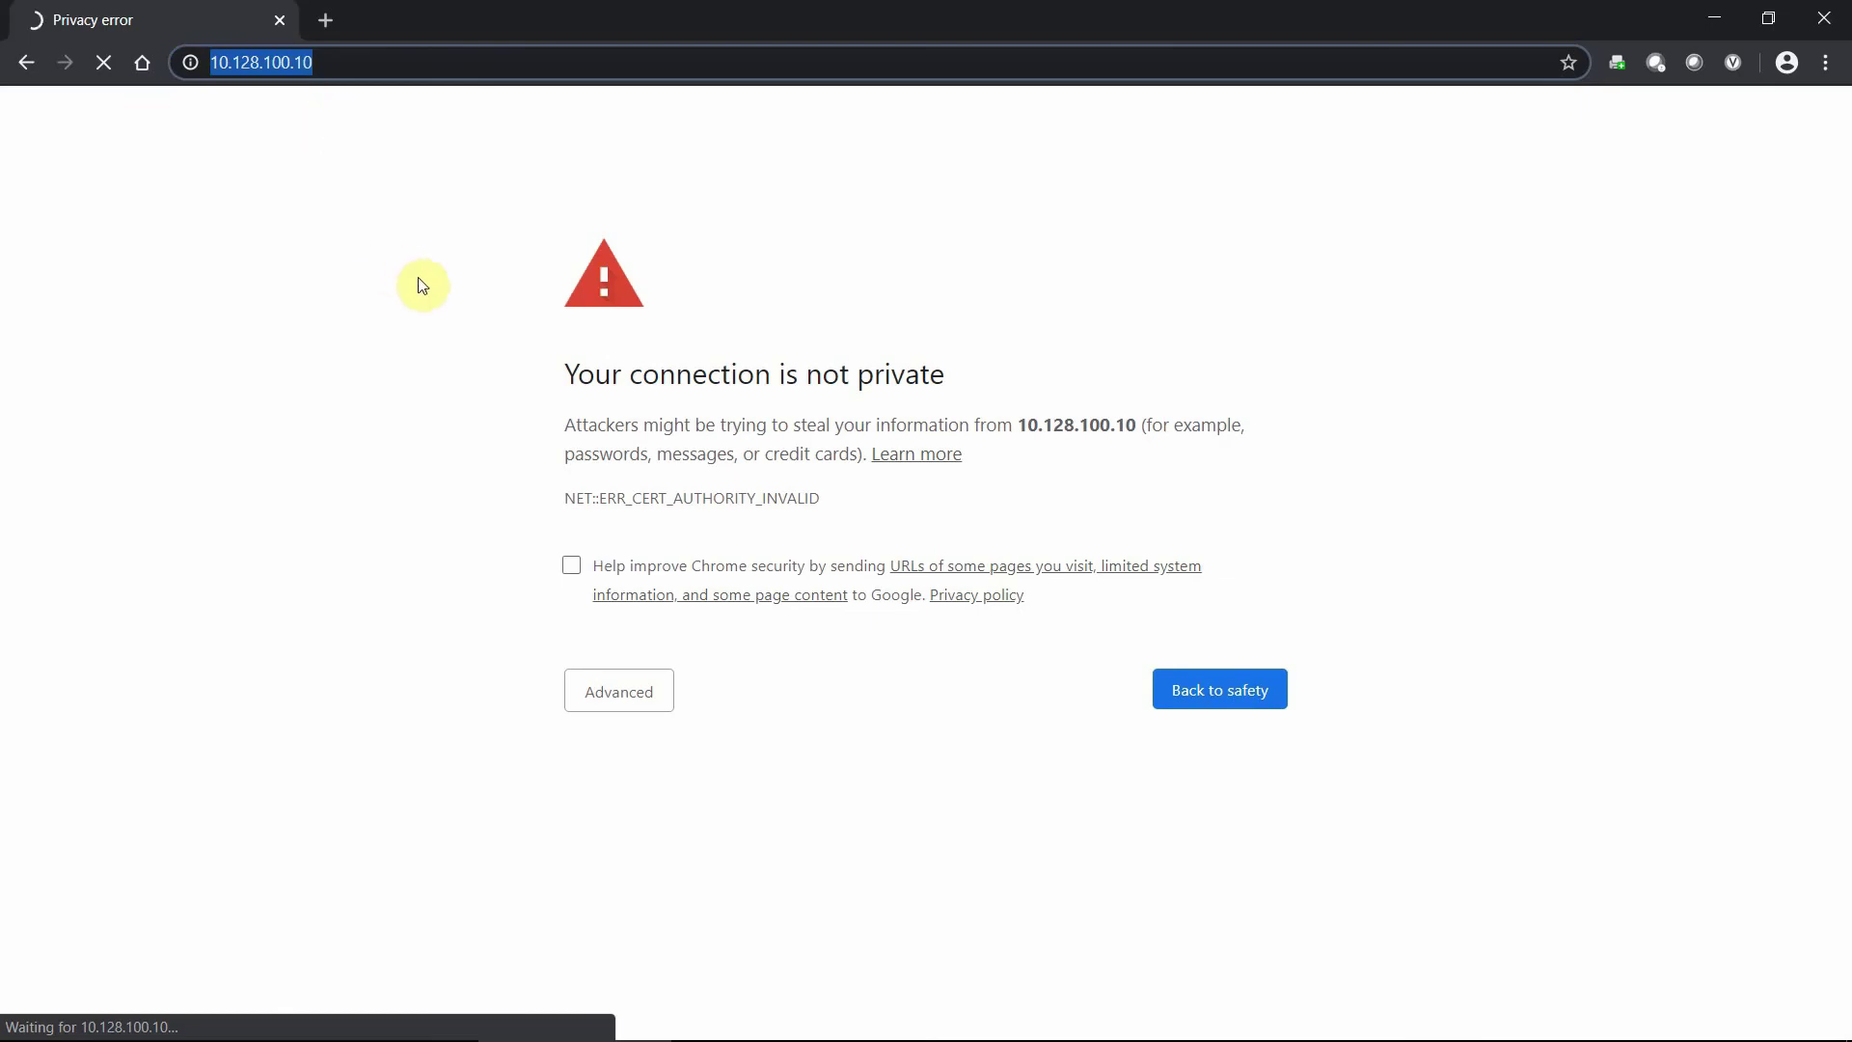
{"action": "key", "text": "alt+Tab"}
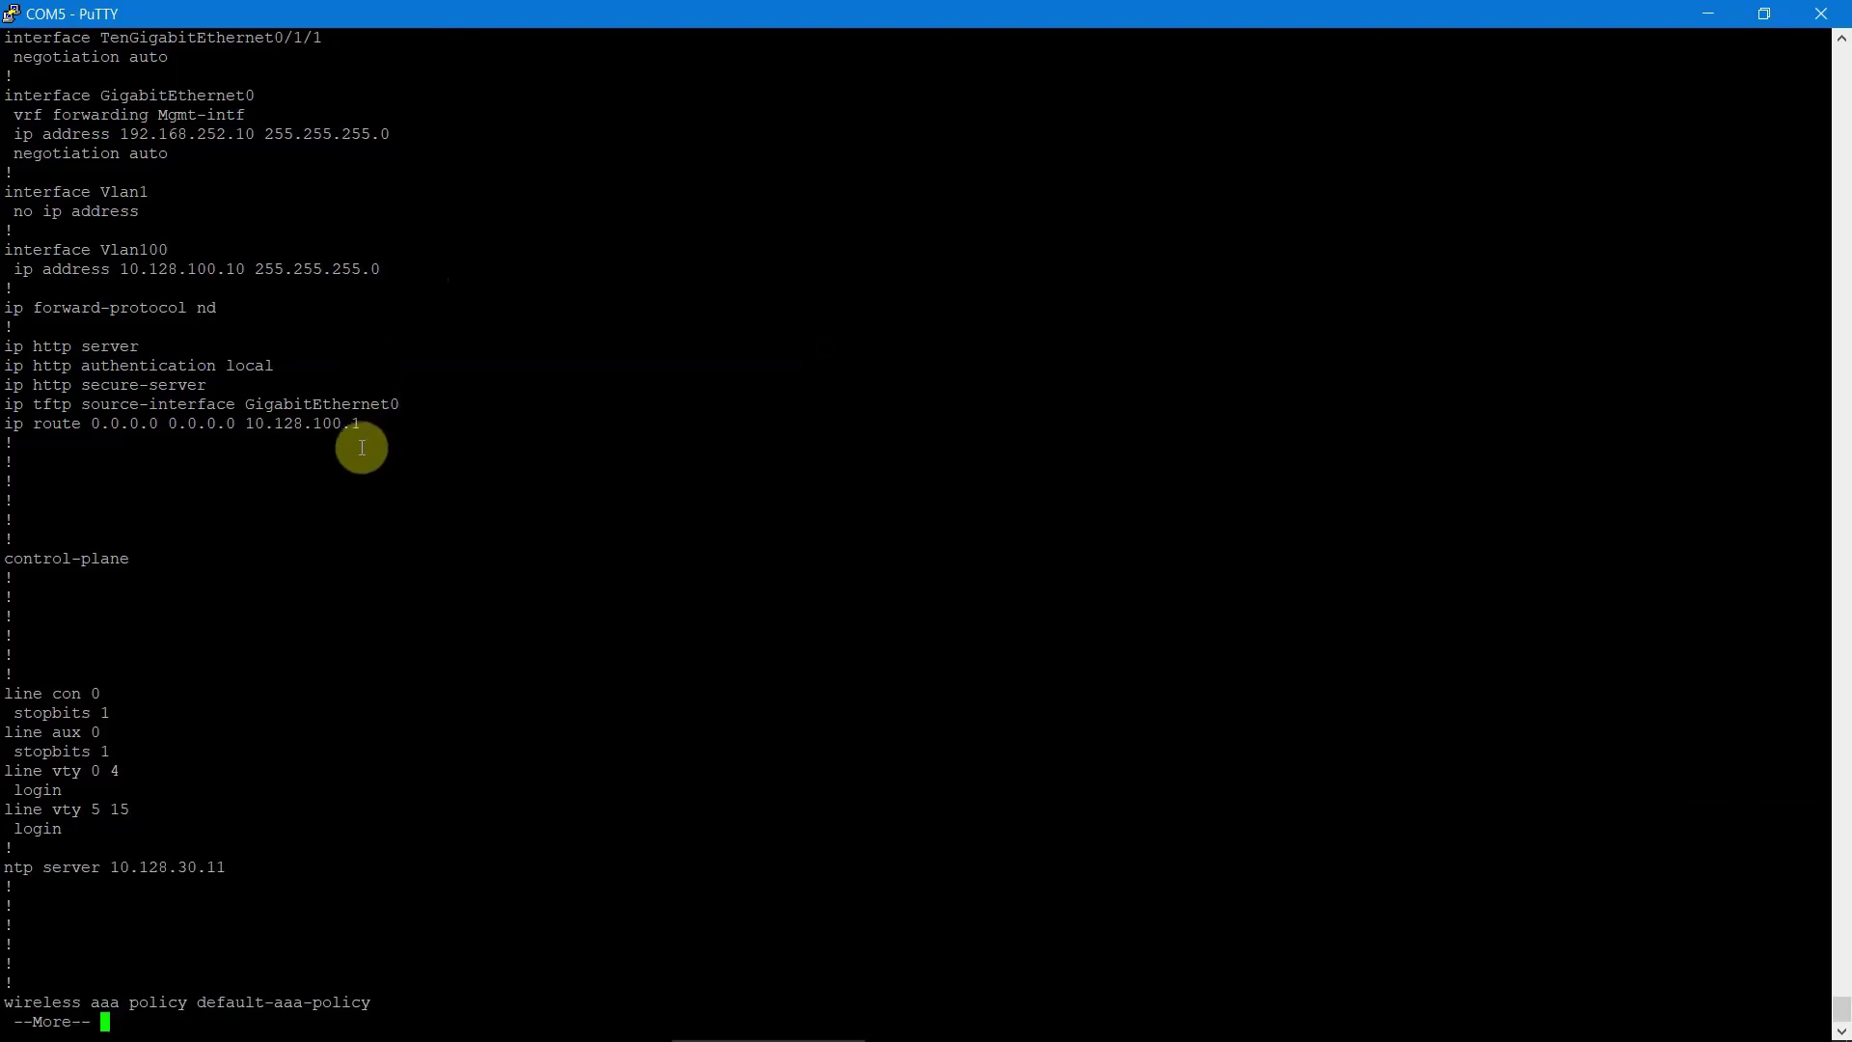
Inspect TenGigabitEthernet0/1/0's switchport trunk lines and page through the rest of show run.
{"action": "scroll", "coordinate": [346, 453], "scroll_direction": "up", "scroll_amount": 5}
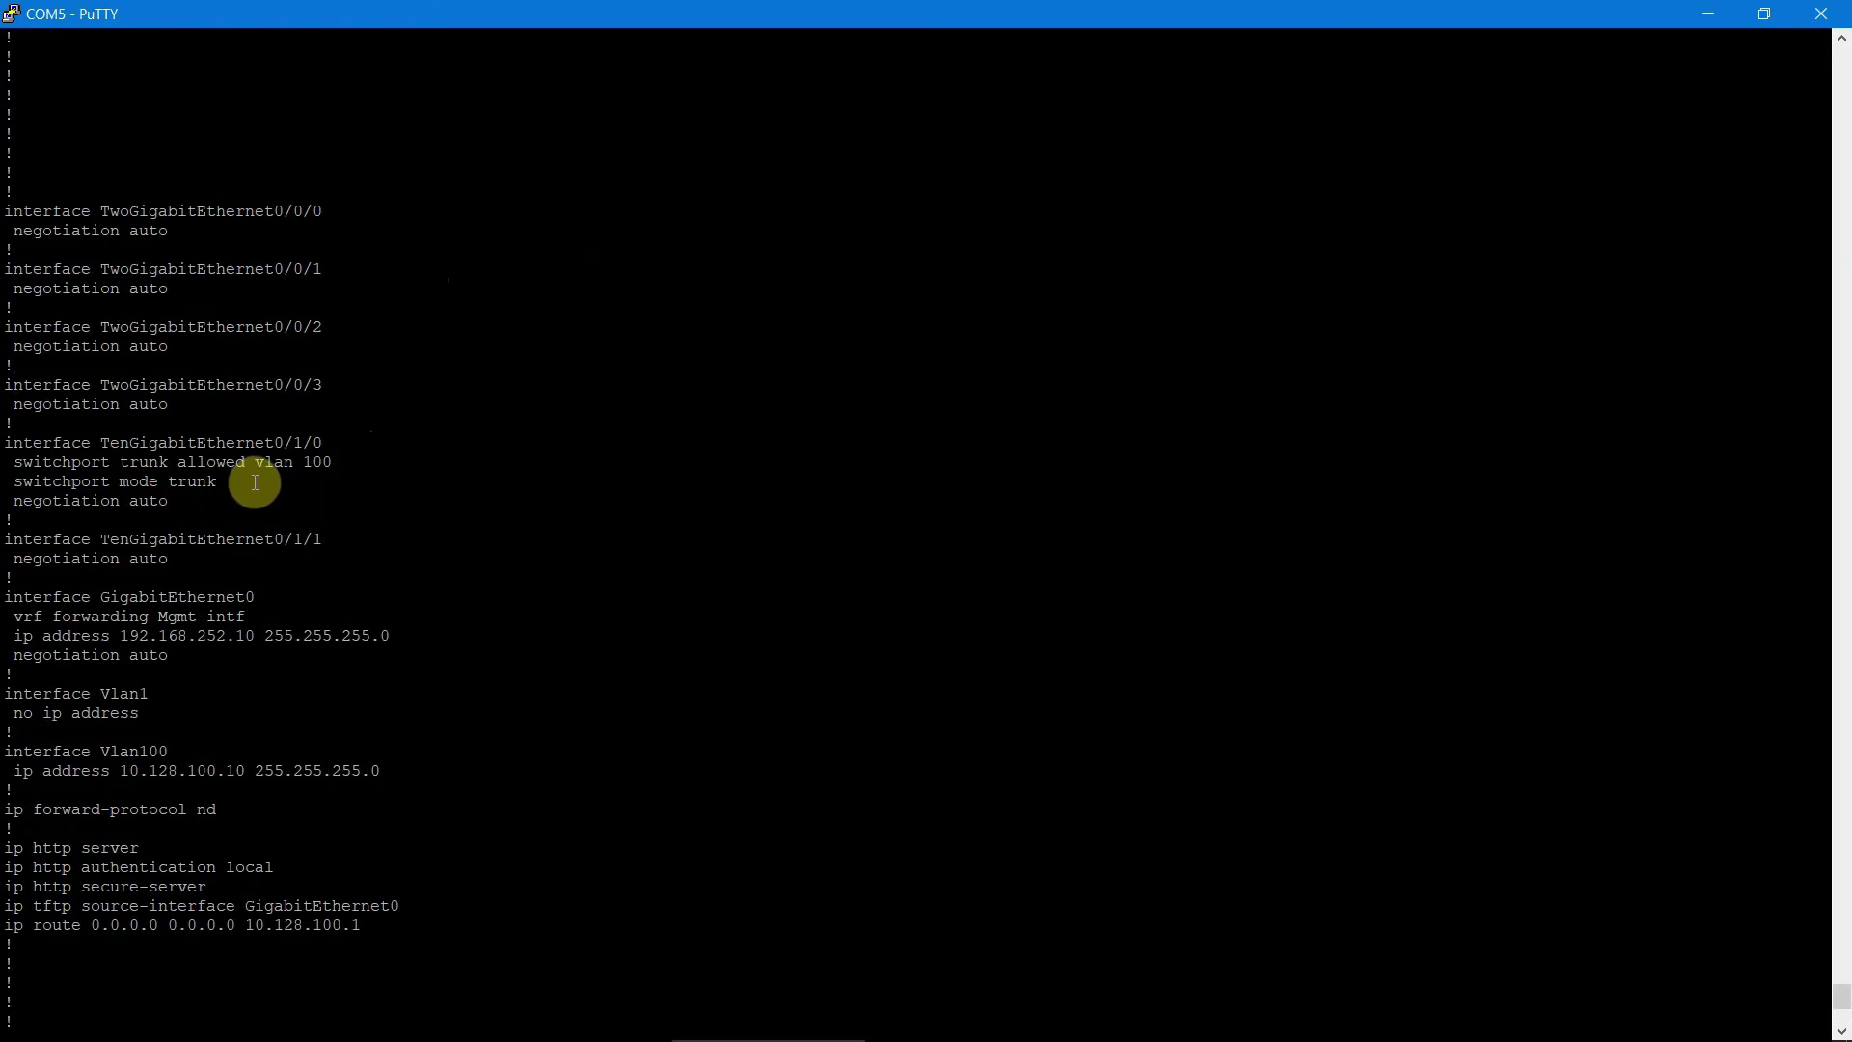
{"action": "scroll", "coordinate": [255, 482], "scroll_direction": "down", "scroll_amount": 9}
{"action": "scroll", "coordinate": [255, 482], "scroll_direction": "up", "scroll_amount": 9}
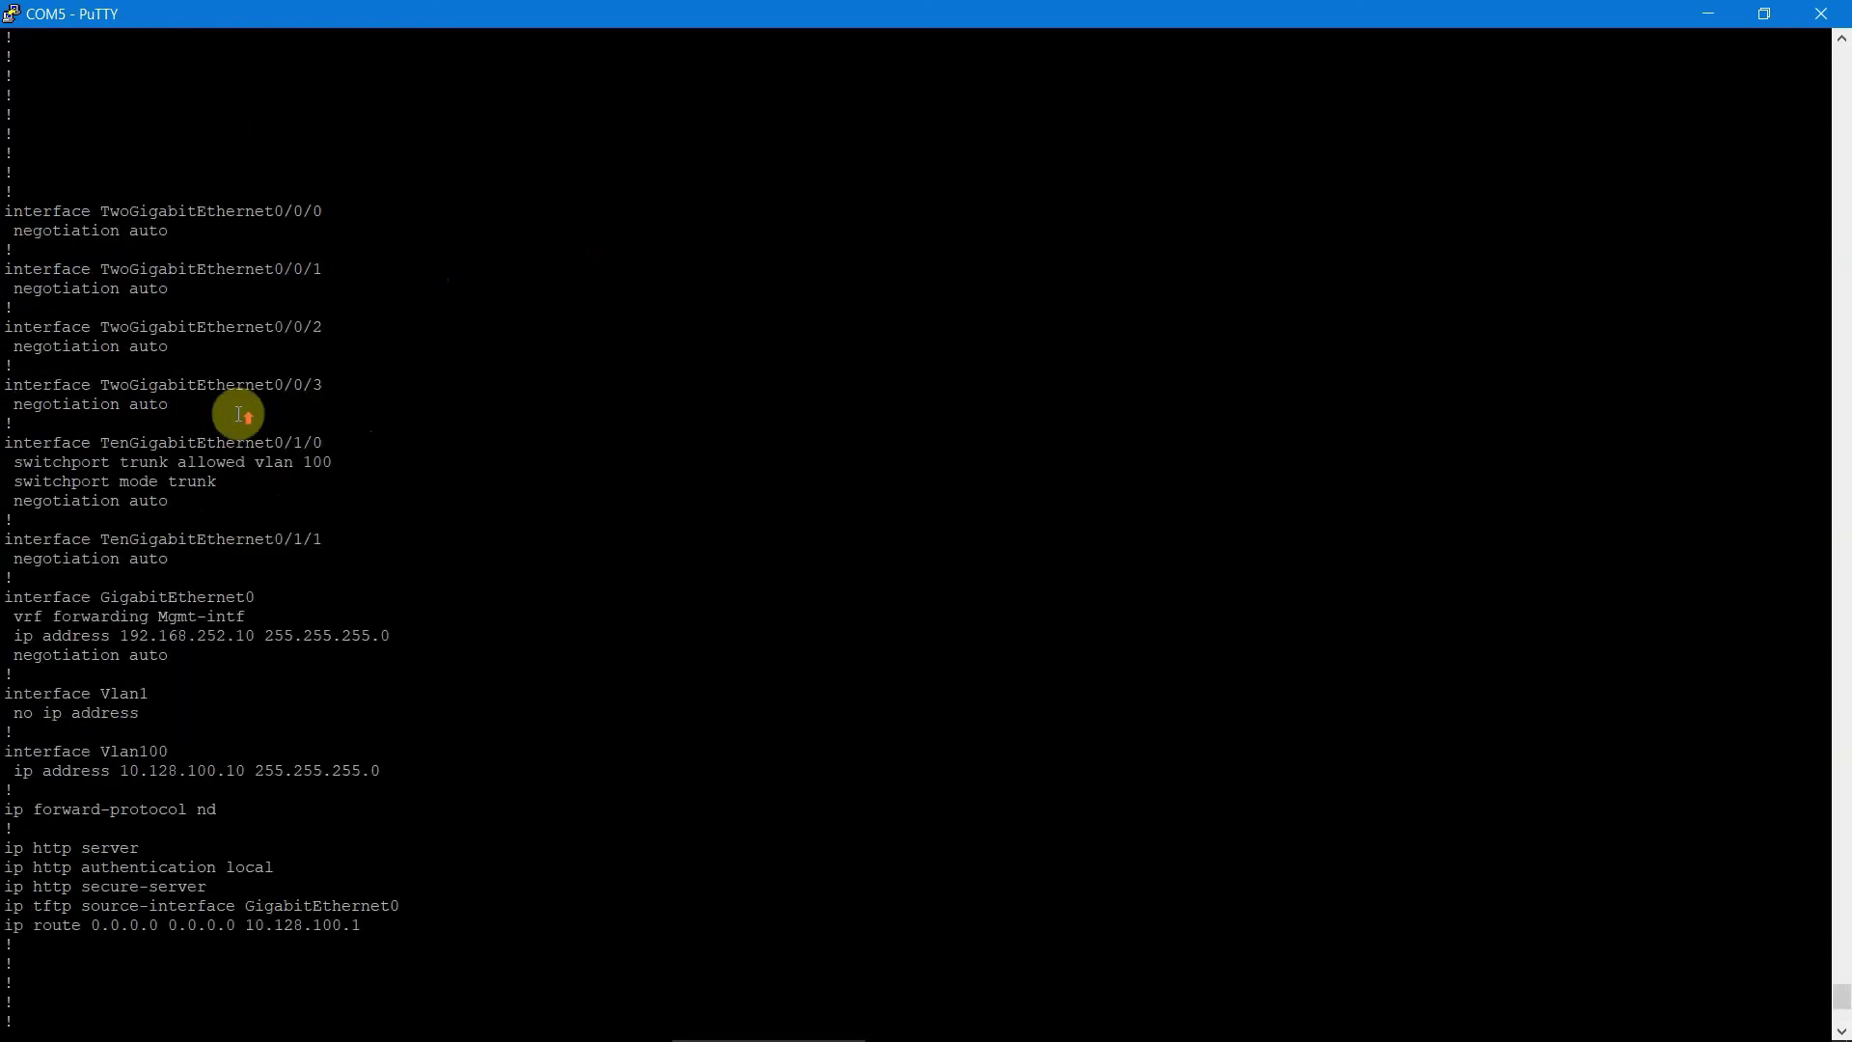
{"action": "left_click_drag", "start_coordinate": [114, 462], "coordinate": [311, 463]}
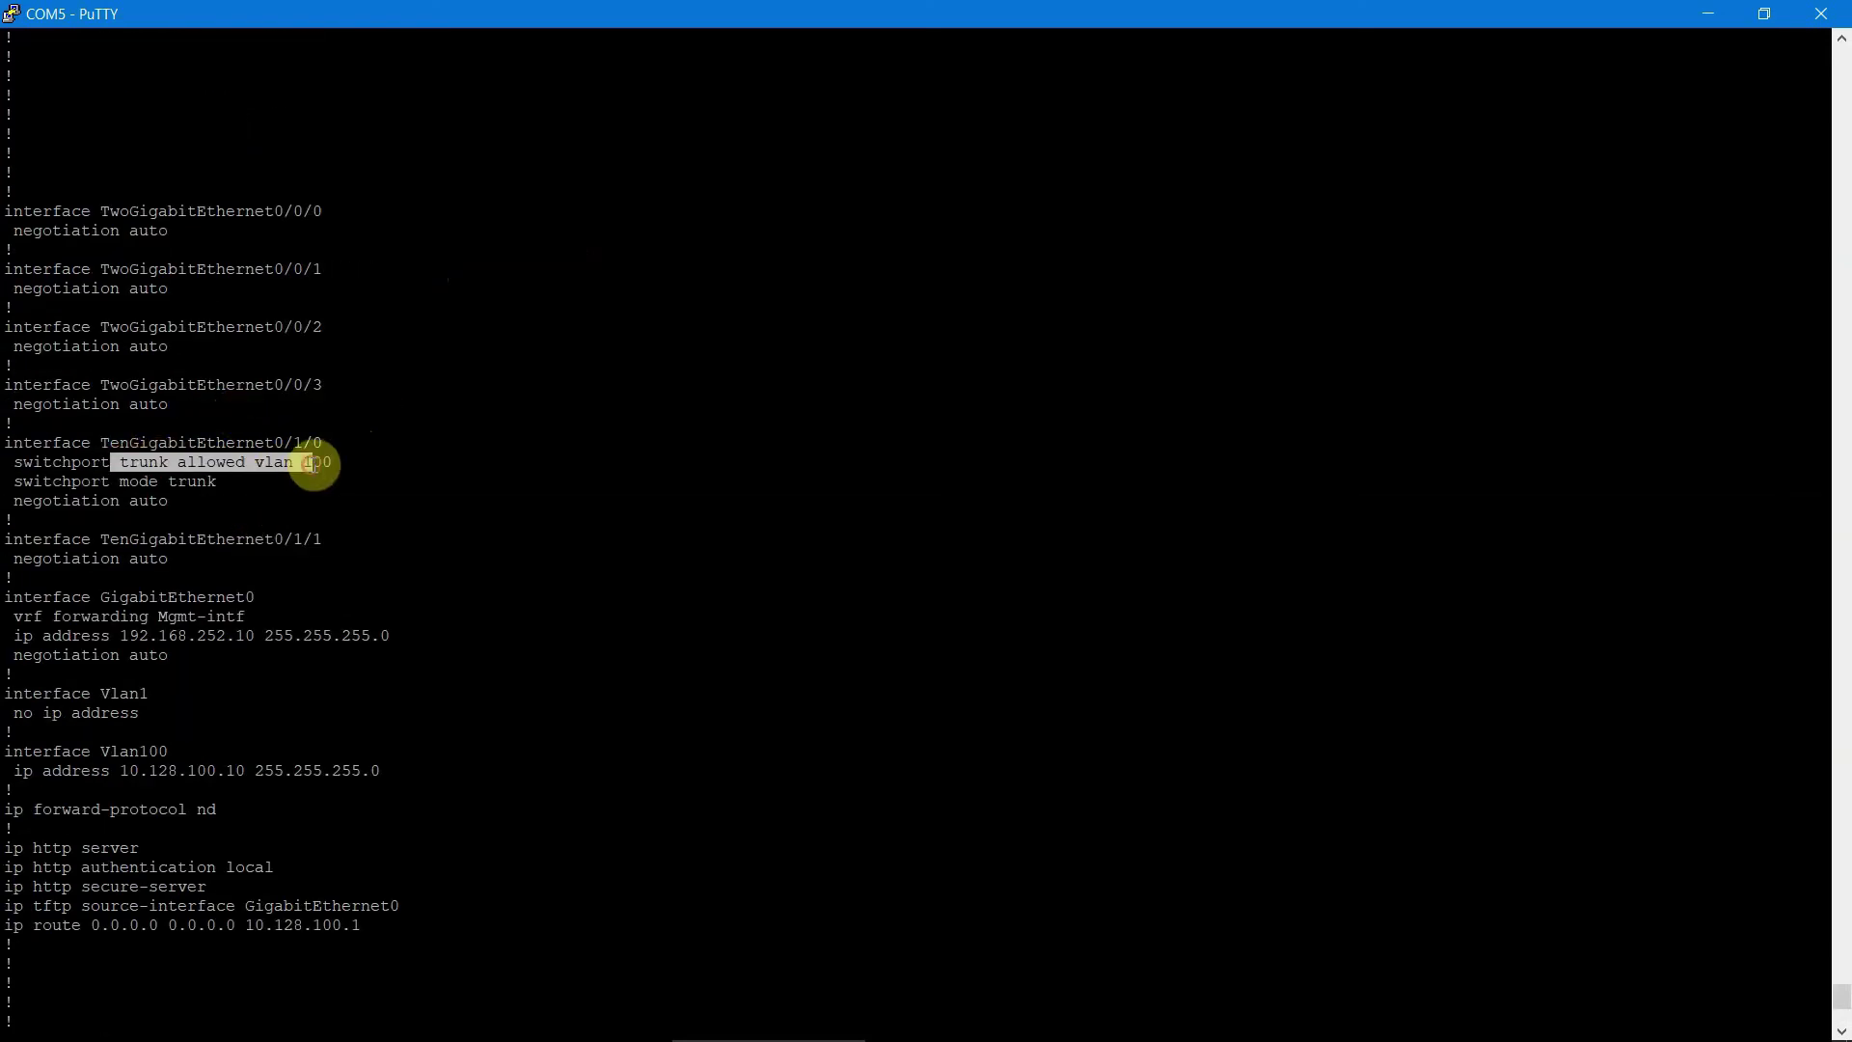
{"action": "left_click", "coordinate": [309, 488]}
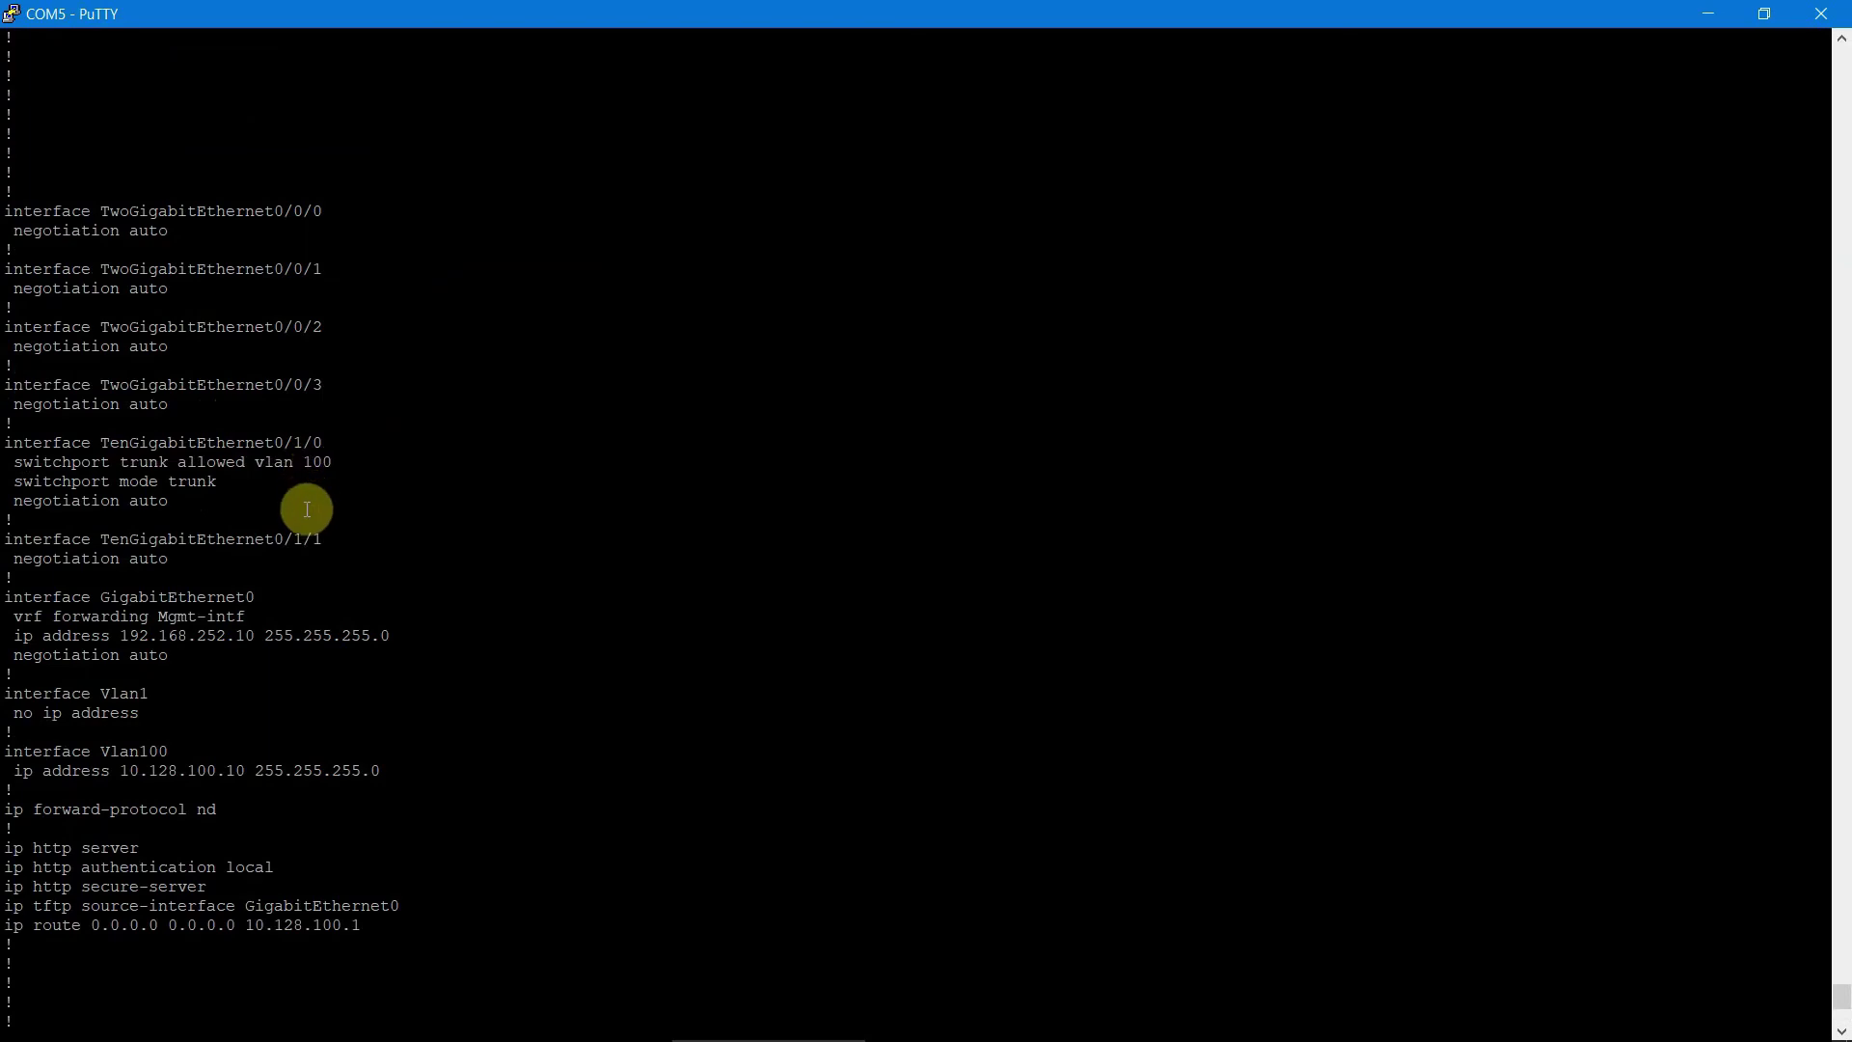
{"action": "key", "text": "space"}
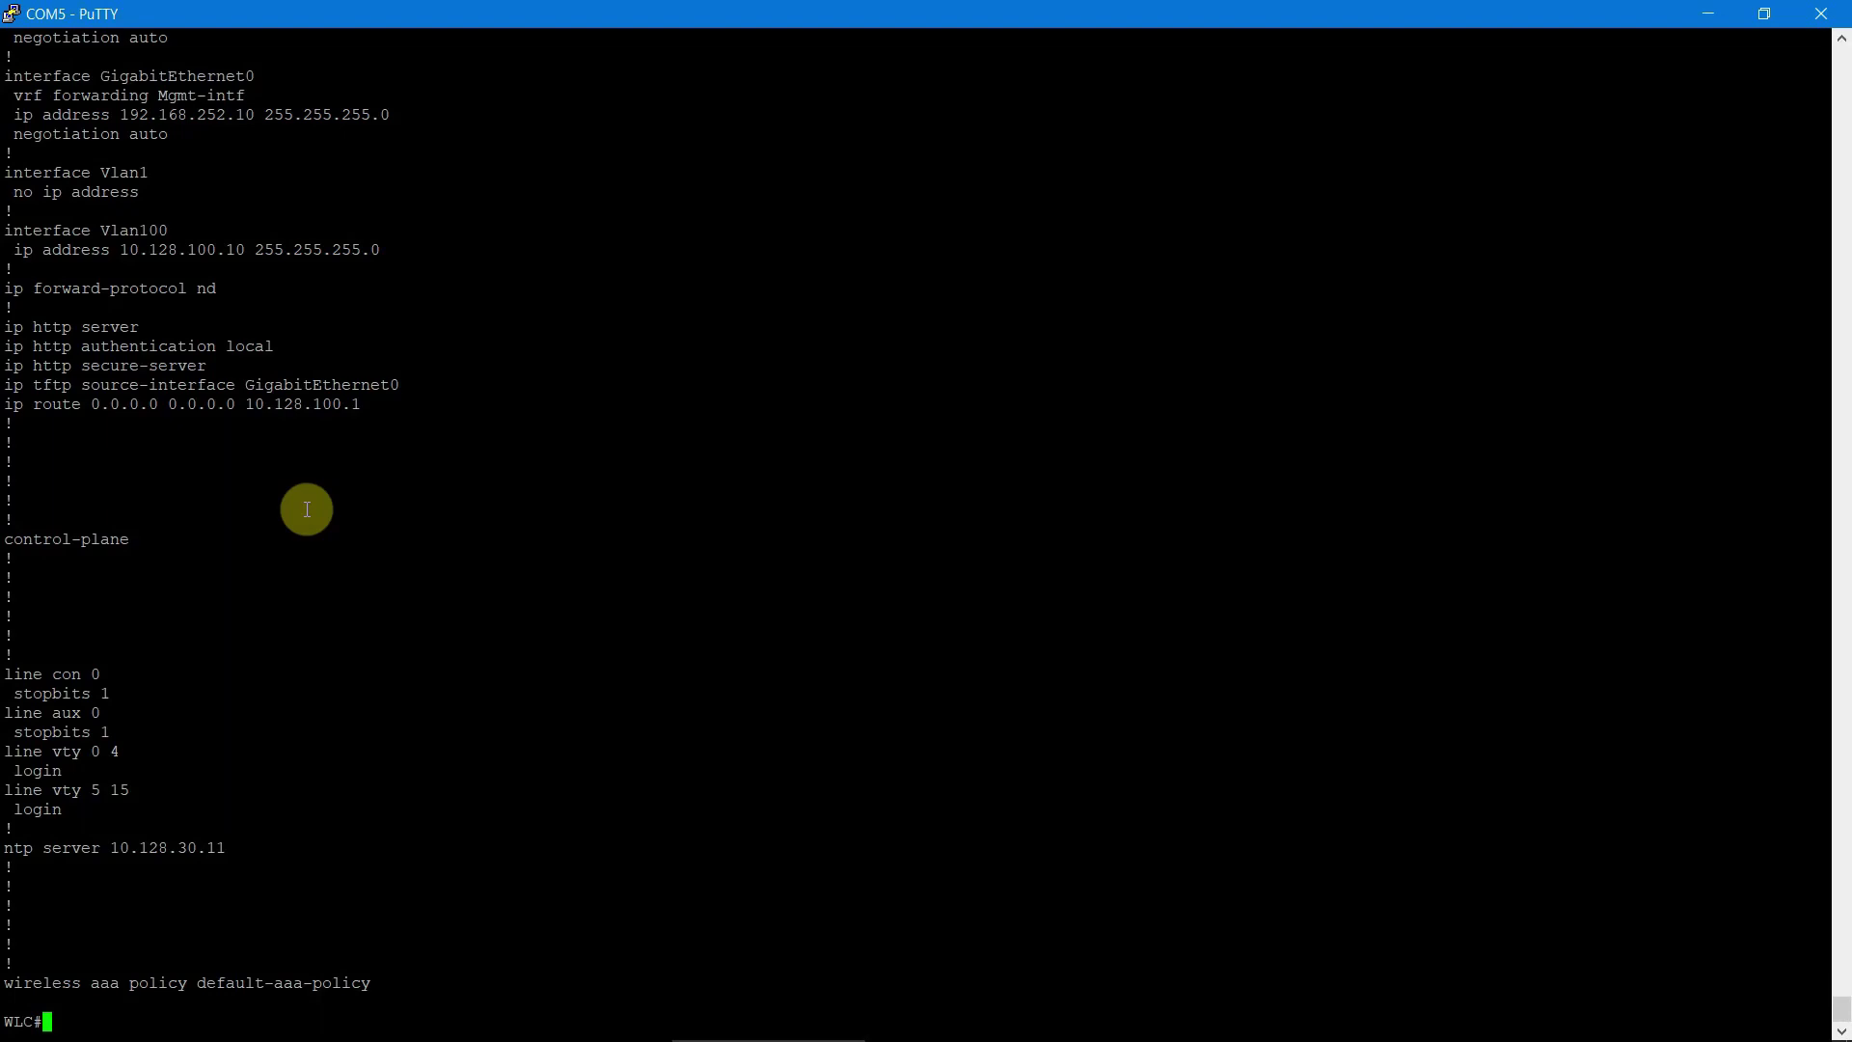
Set native VLAN 100 on trunk port TenGigabitEthernet0/1/0 from configuration mode.
{"action": "triple_click", "coordinate": [14, 1020]}
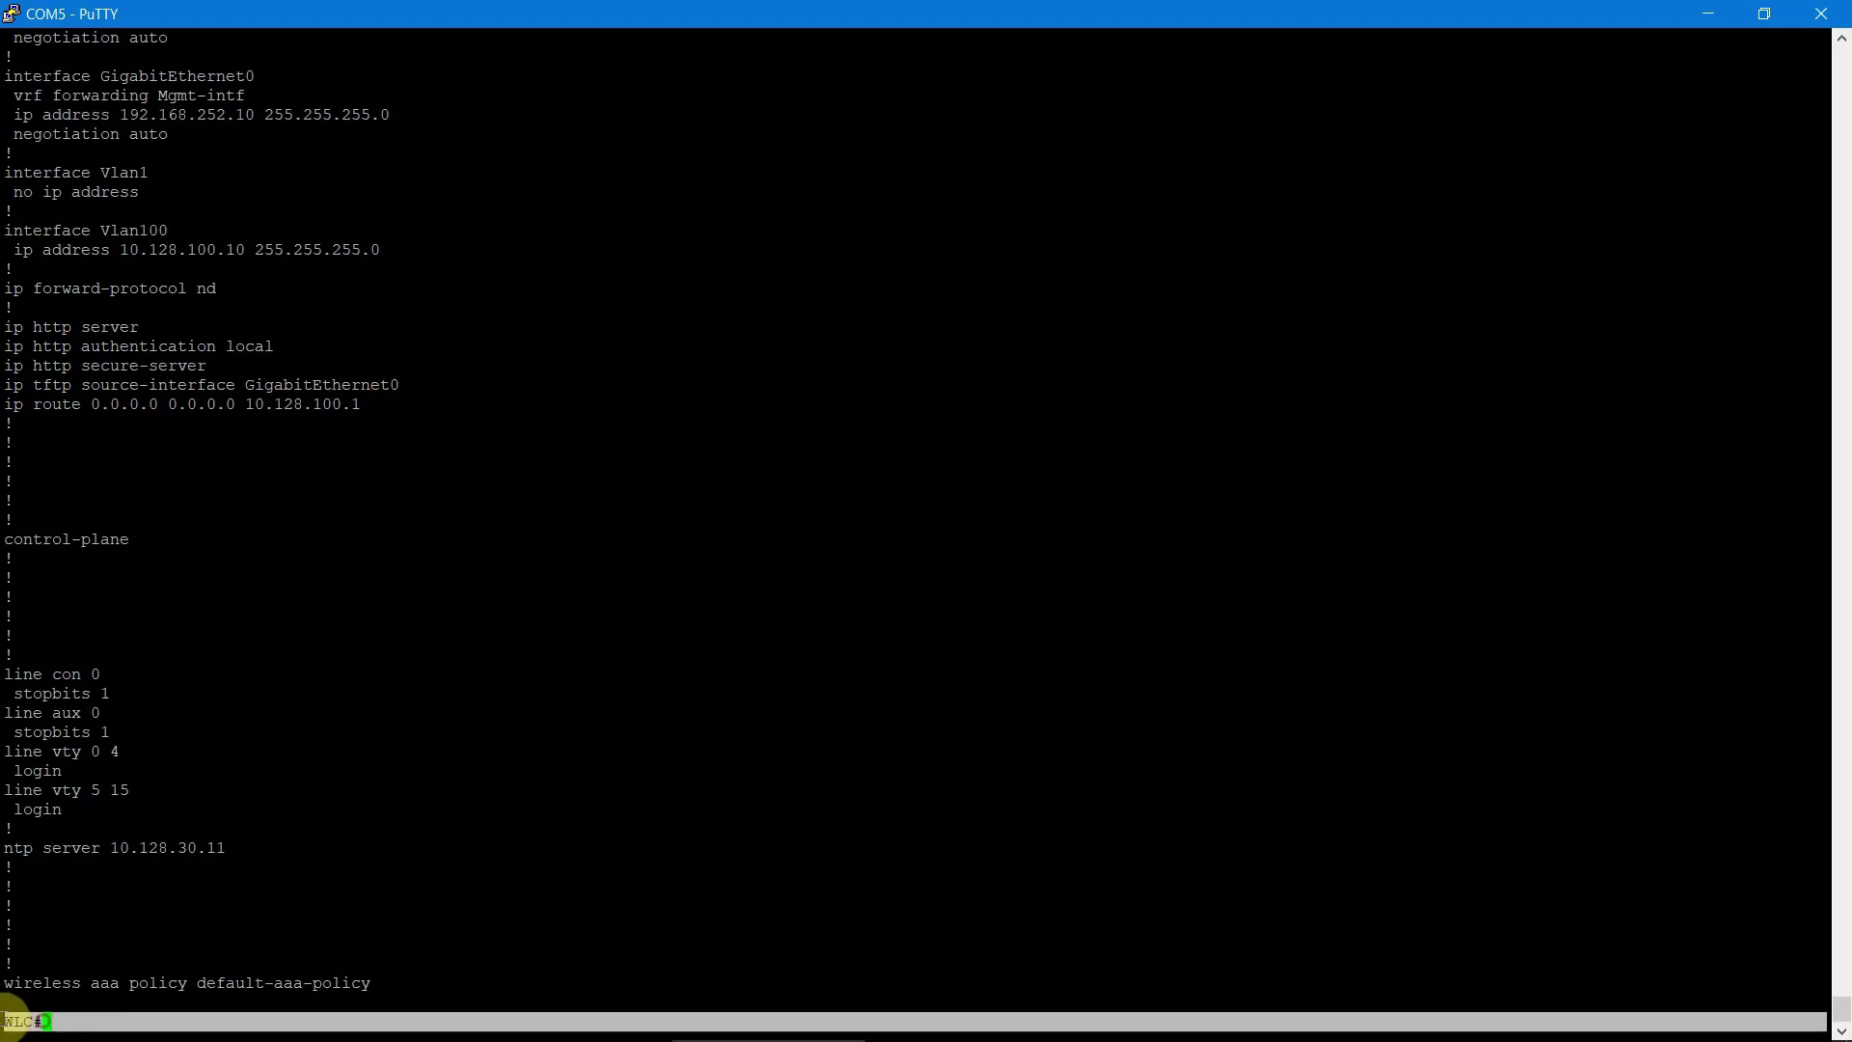
{"action": "left_click", "coordinate": [43, 1022]}
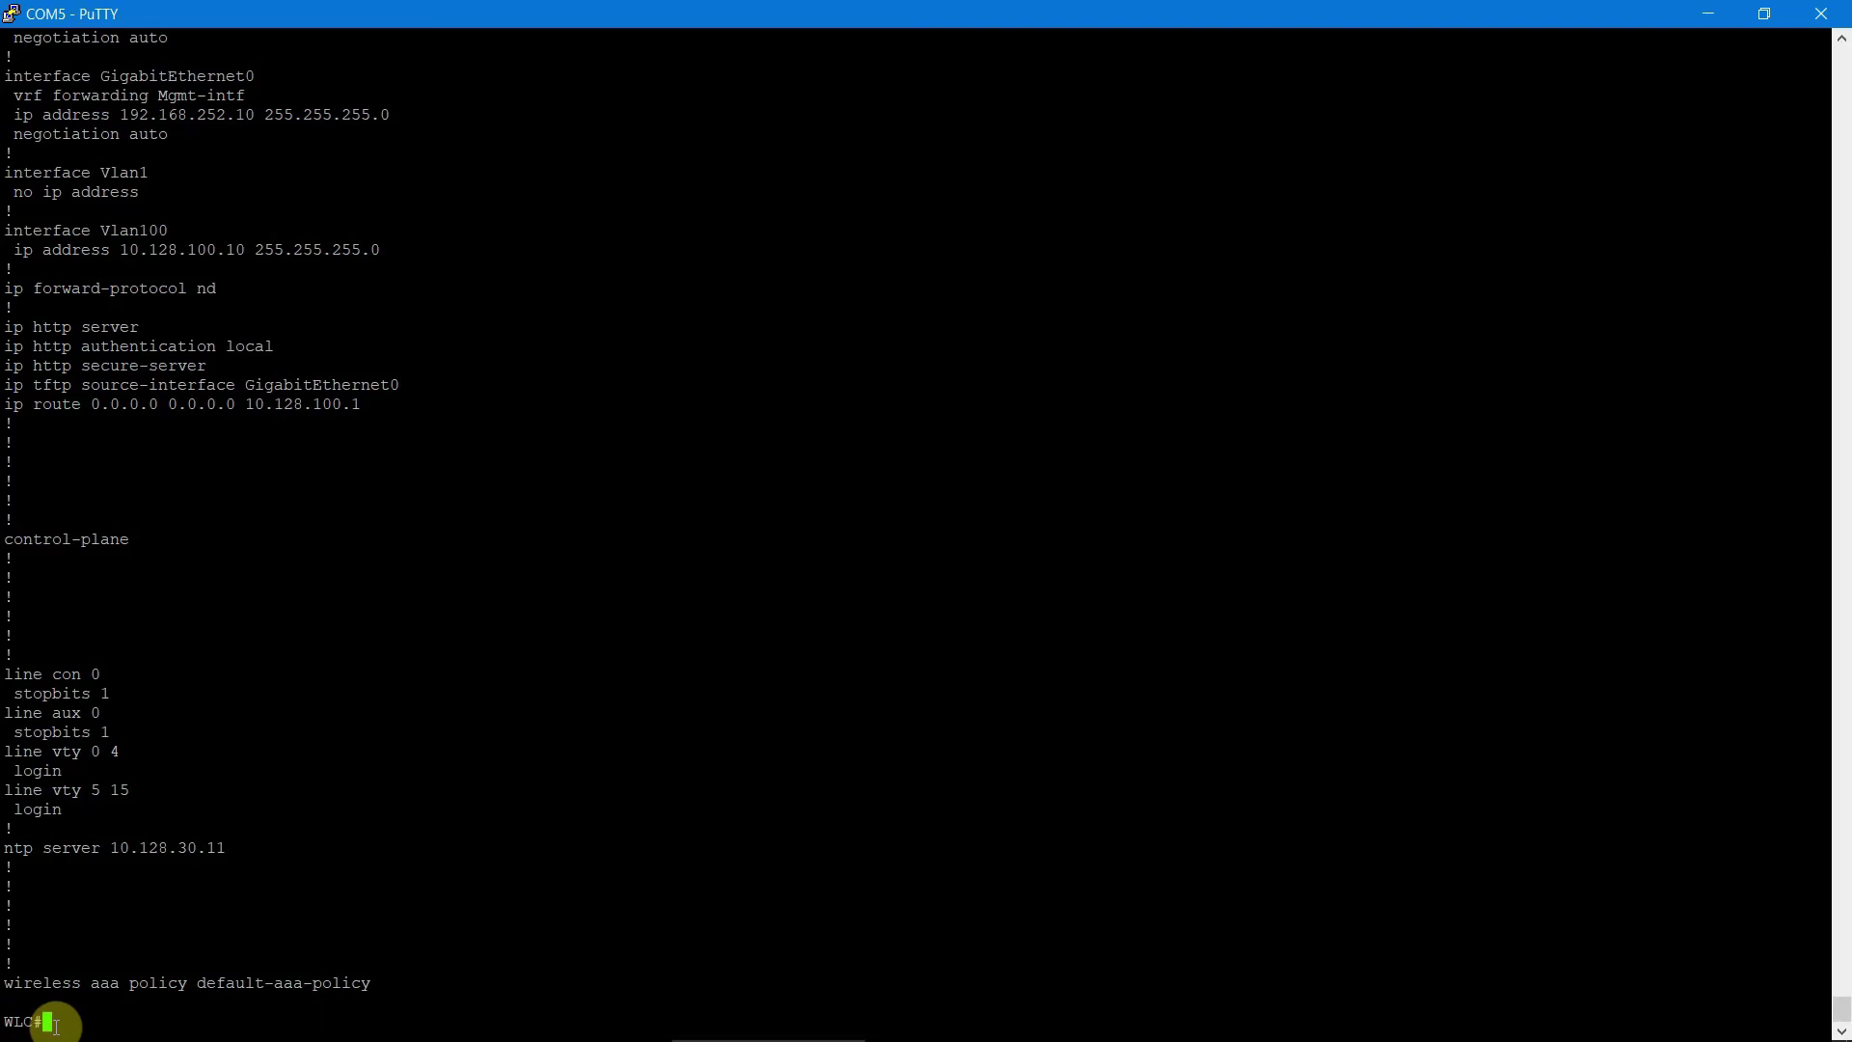
{"action": "type", "text": "conf t"}
{"action": "key", "text": "Return"}
{"action": "type", "text": "i"}
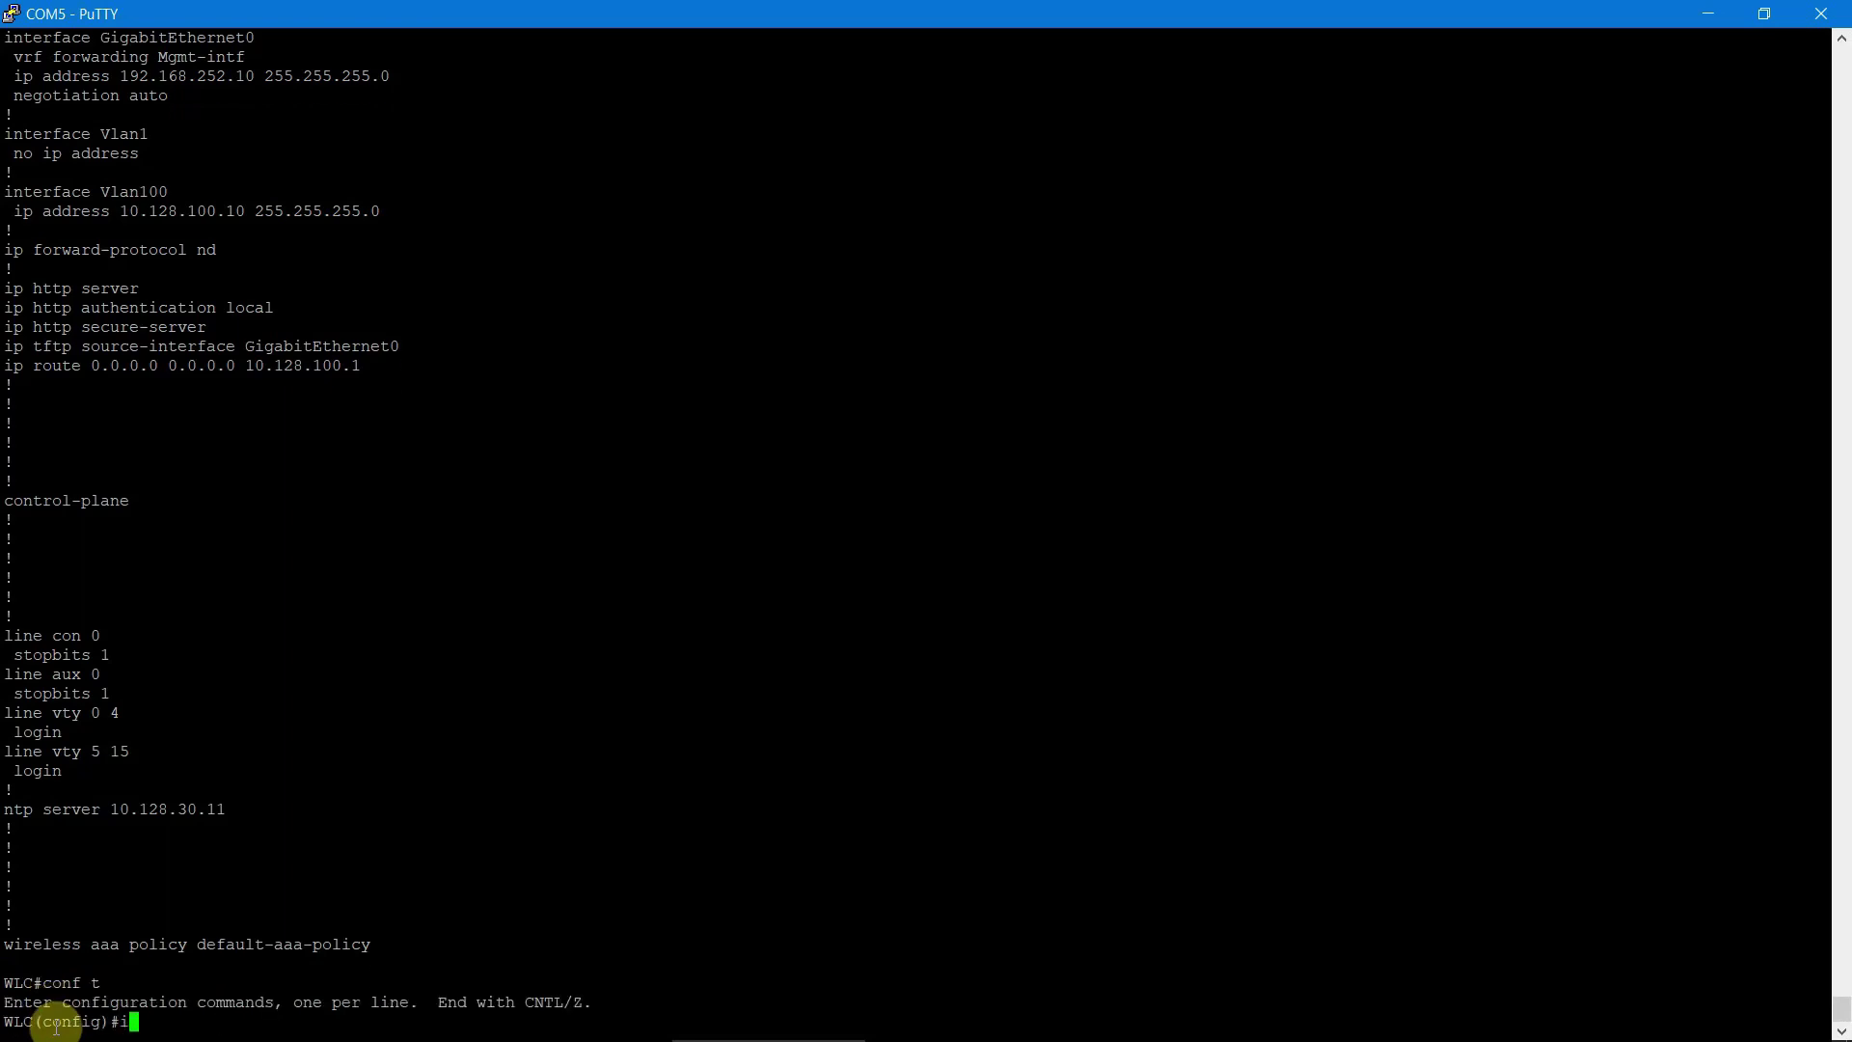
{"action": "type", "text": "nt"}
{"action": "key", "text": "Tab"}
{"action": "type", "text": "ten"}
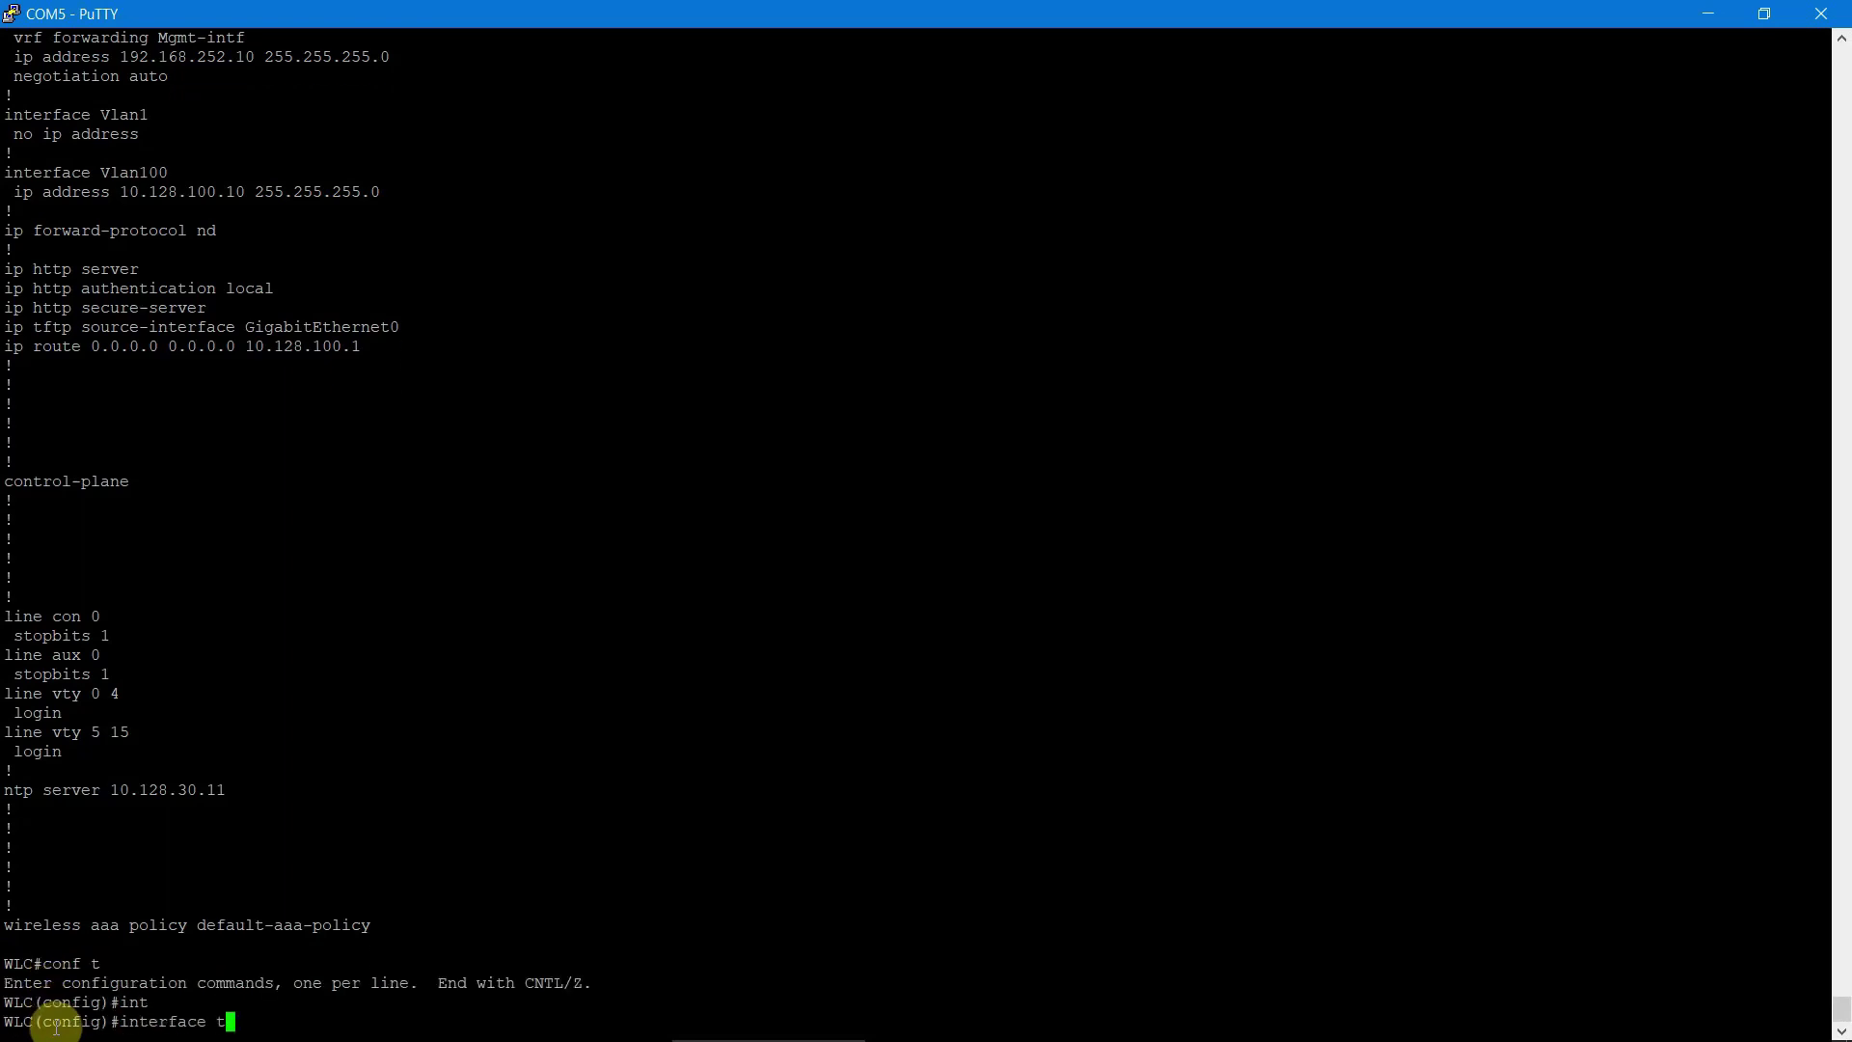
{"action": "key", "text": "Tab"}
{"action": "type", "text": "0/1/0"}
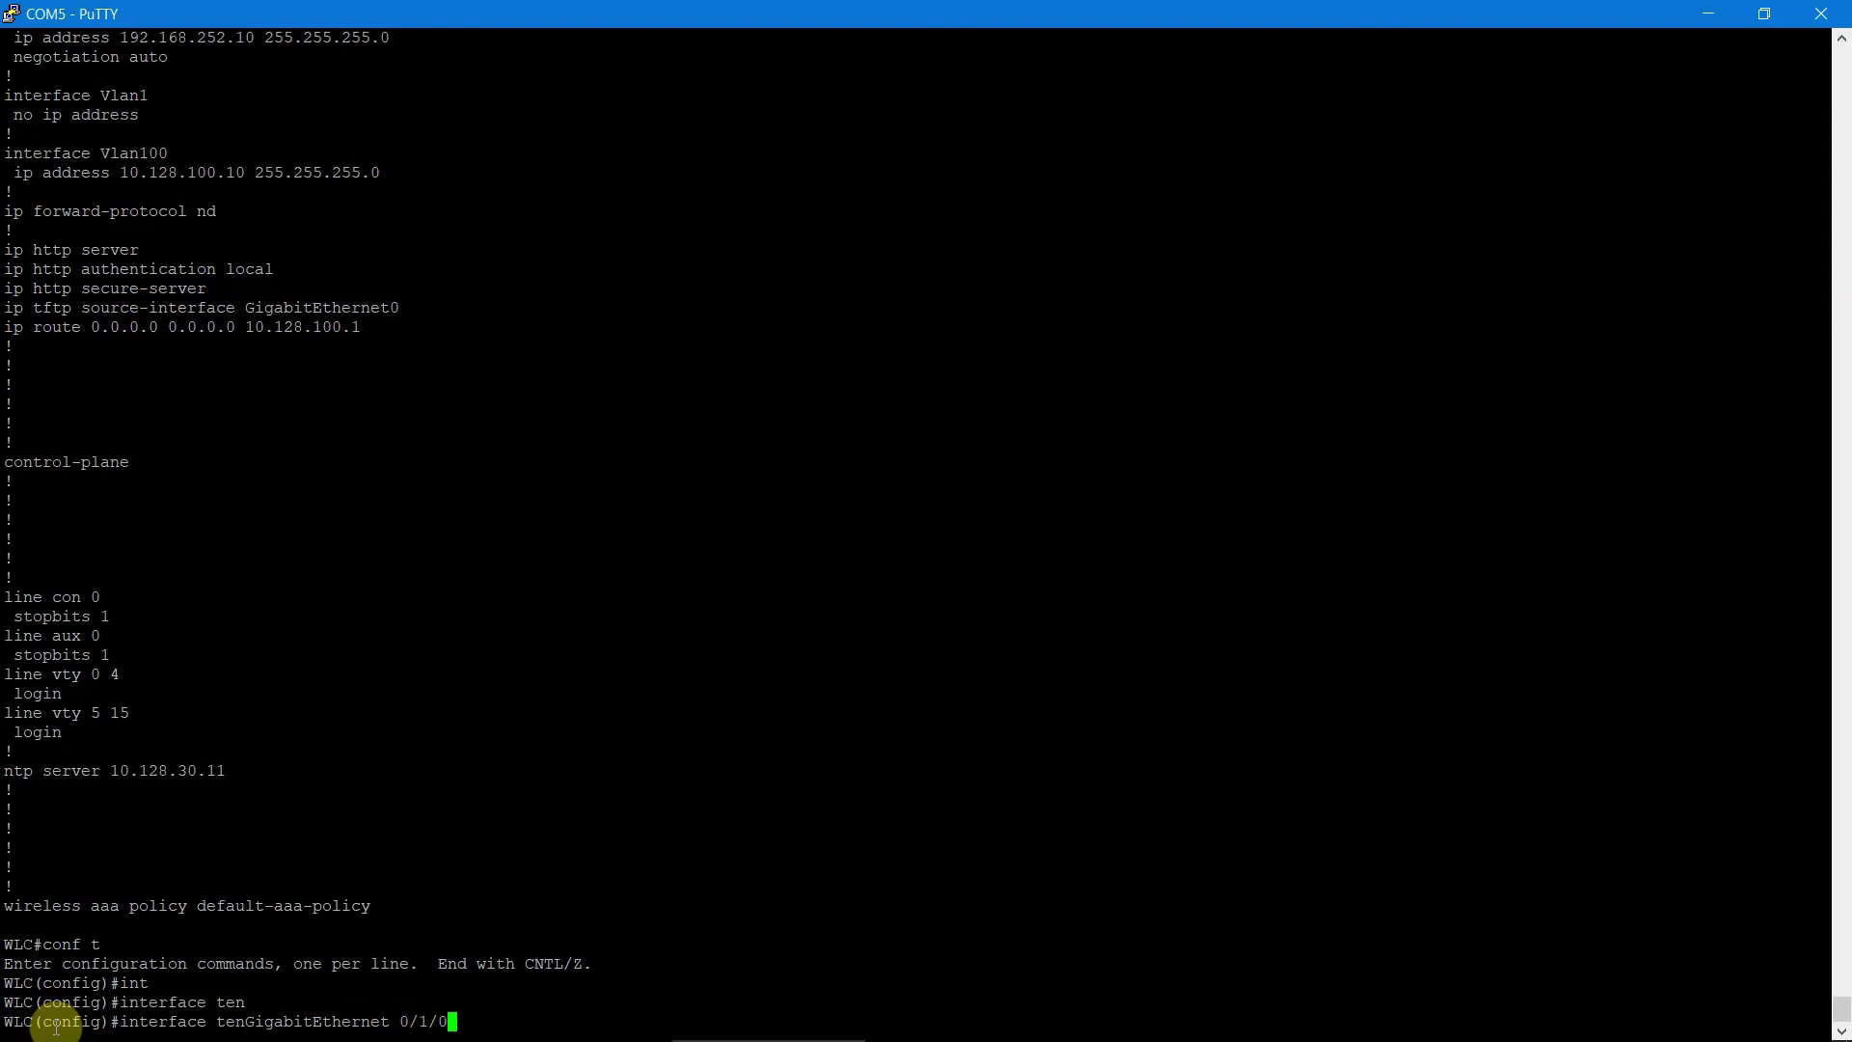
{"action": "key", "text": "Return"}
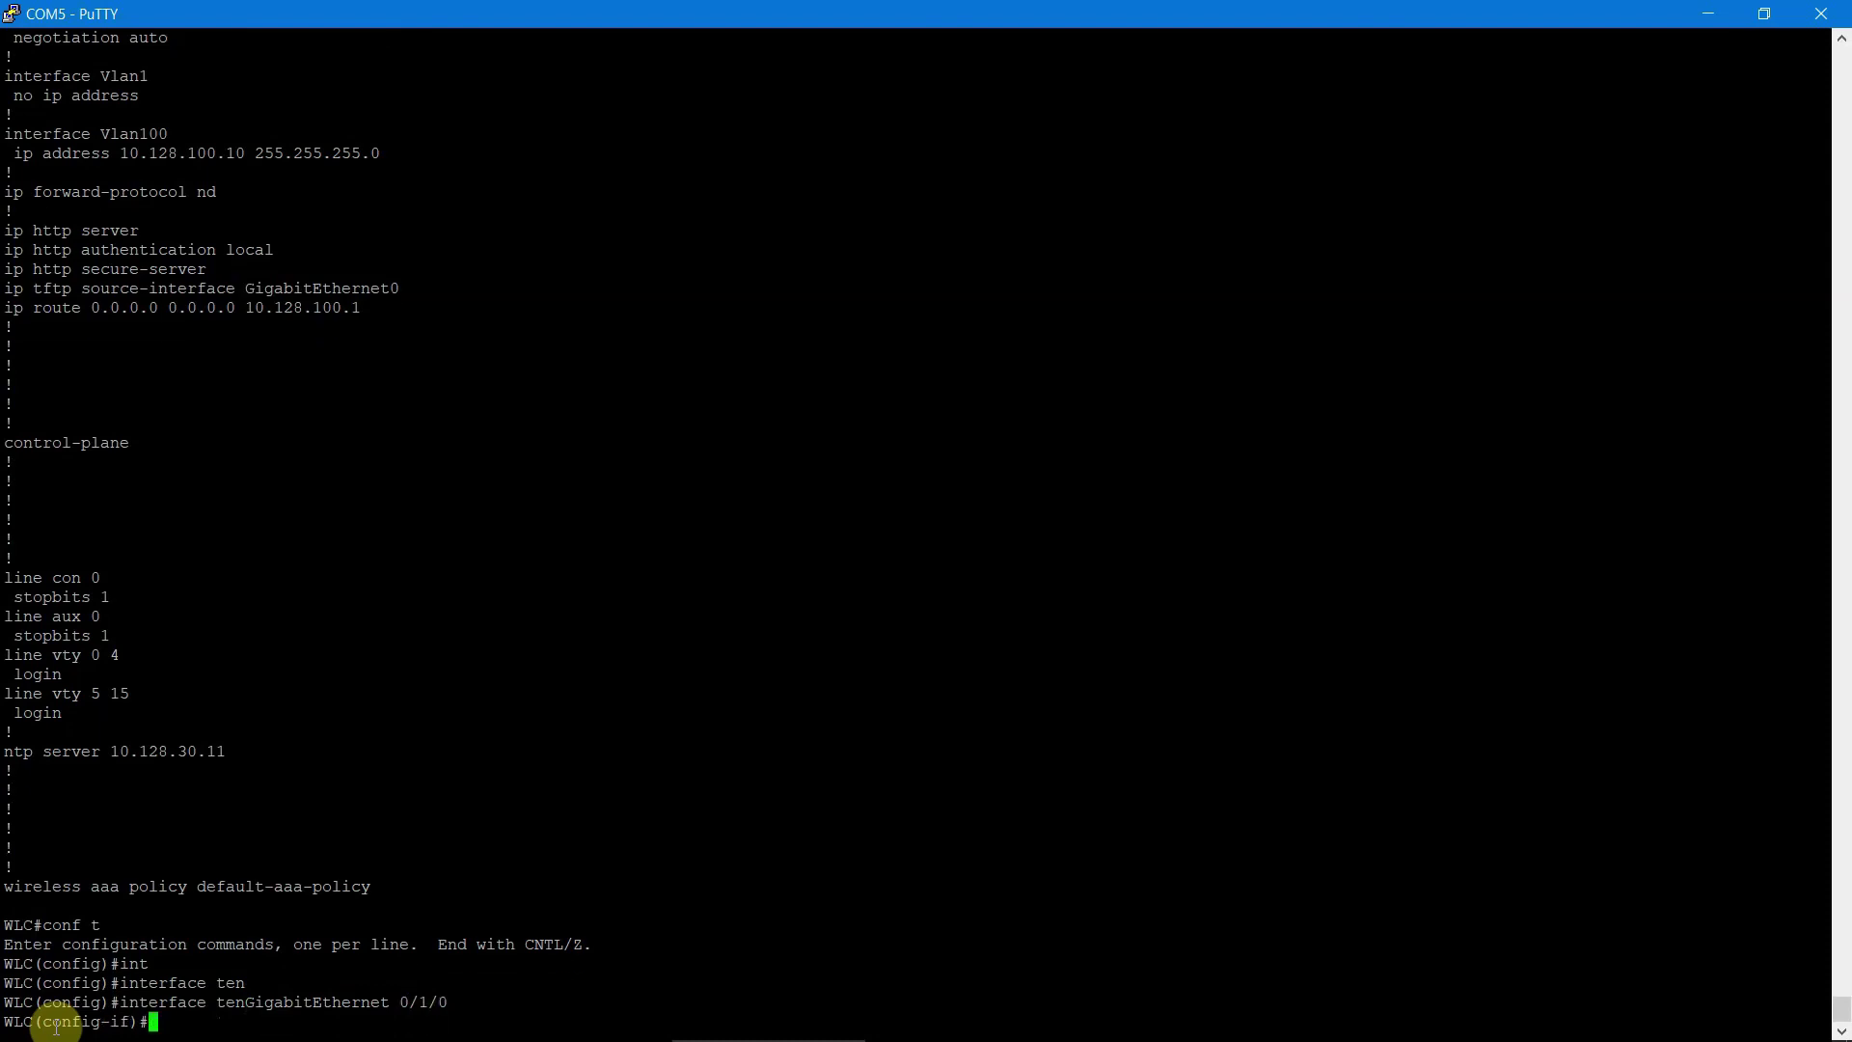
{"action": "type", "text": "switchport trunk native vlan 100"}
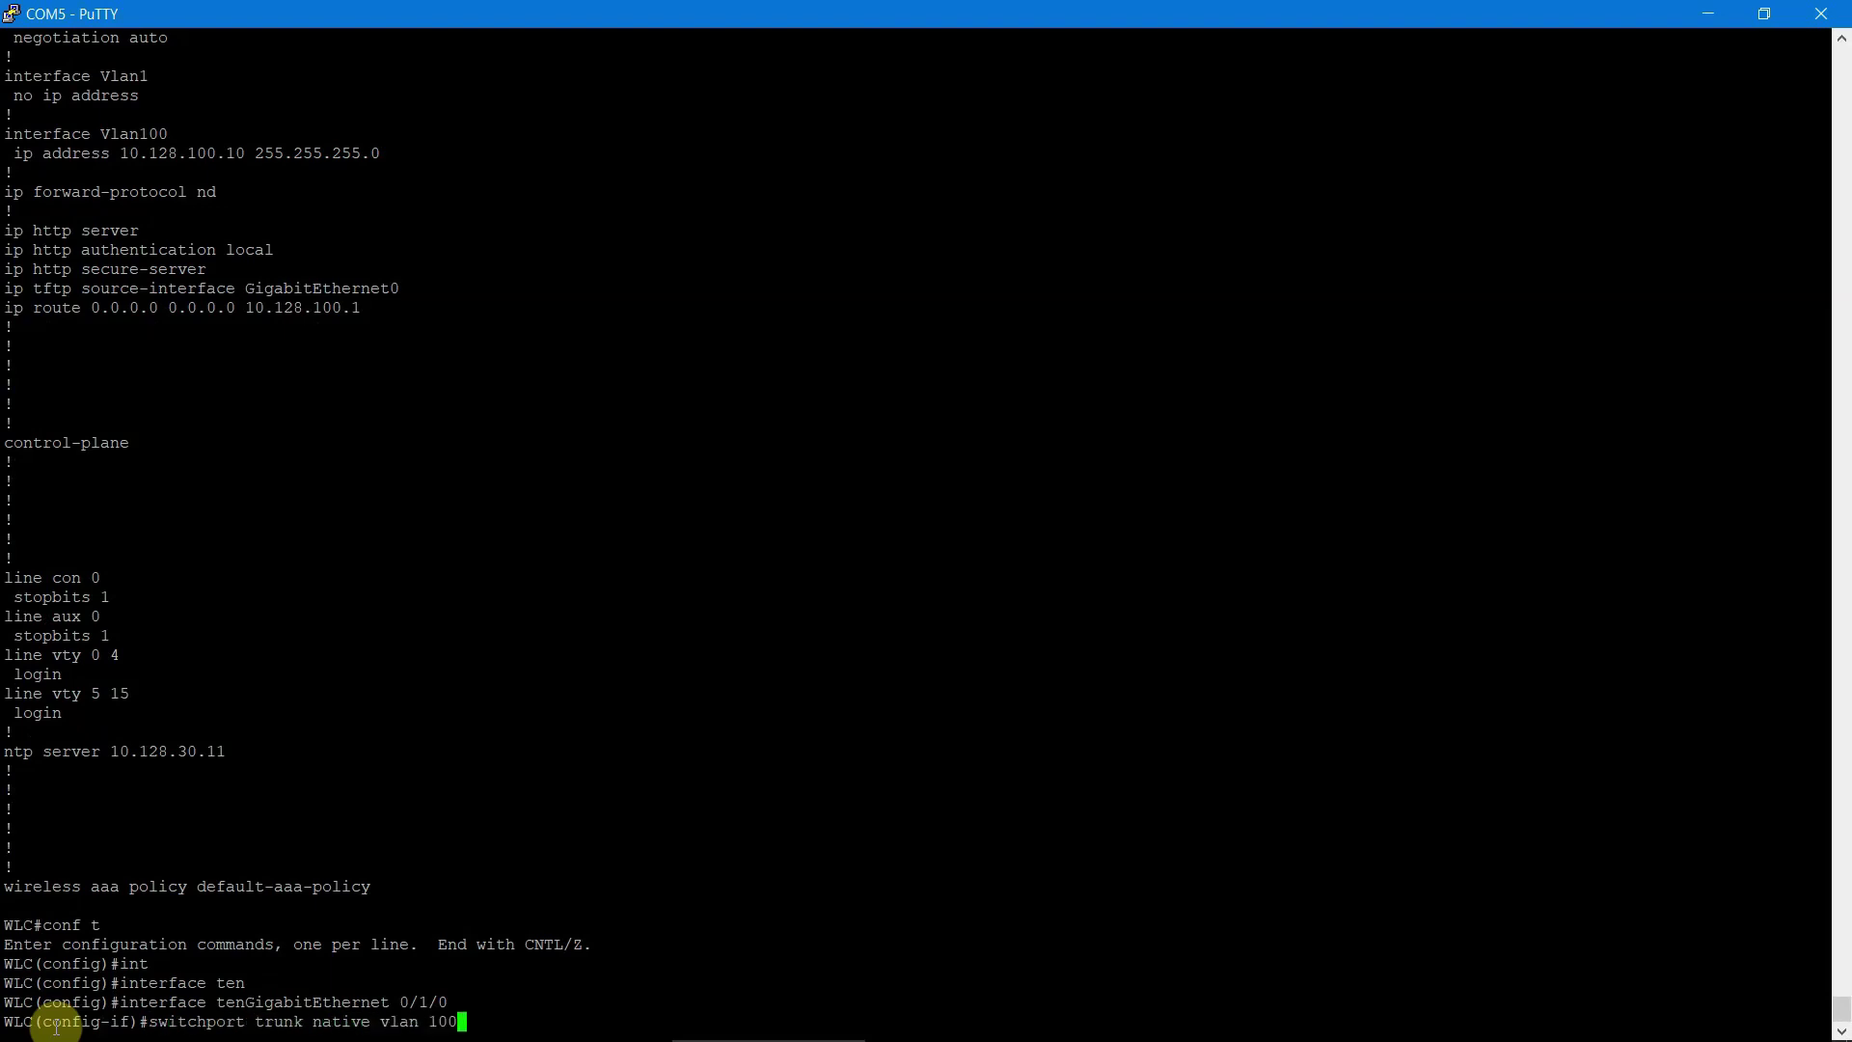
{"action": "key", "text": "Return"}
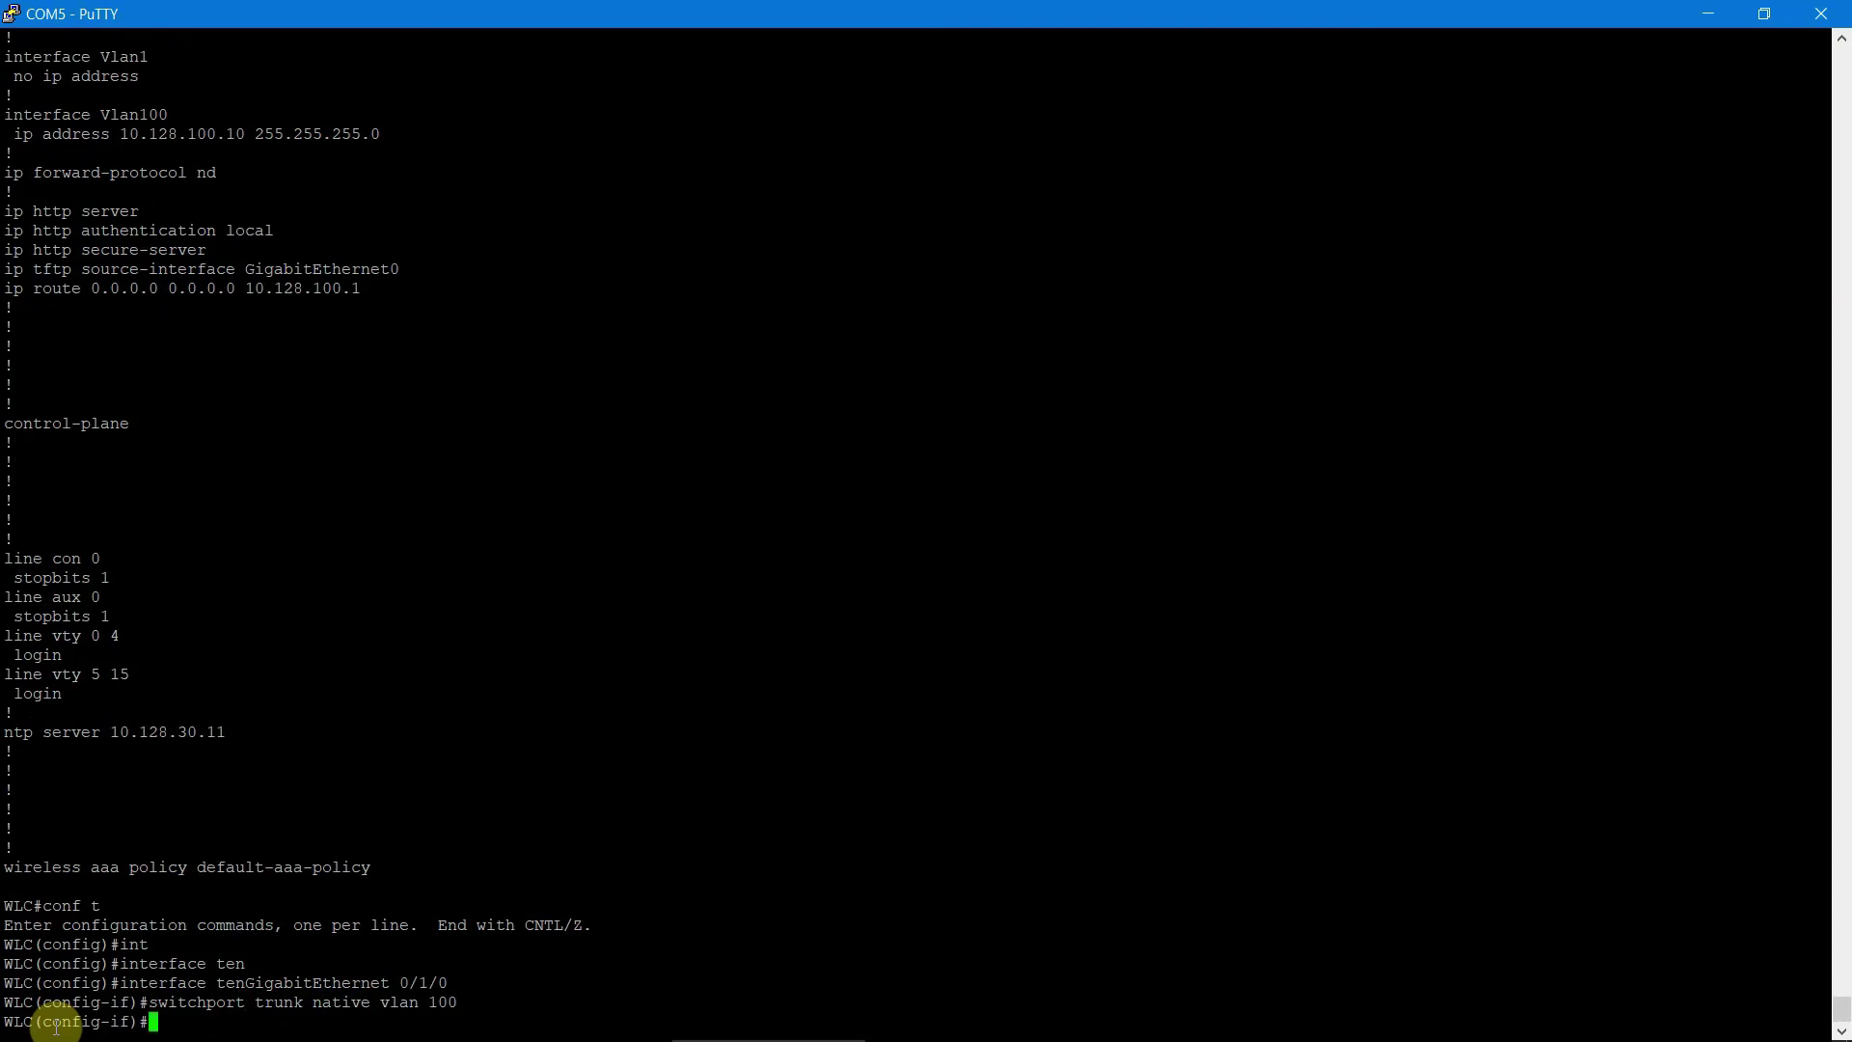
Exit configuration mode and save the running configuration with wr me.
{"action": "type", "text": "end"}
{"action": "key", "text": "Return"}
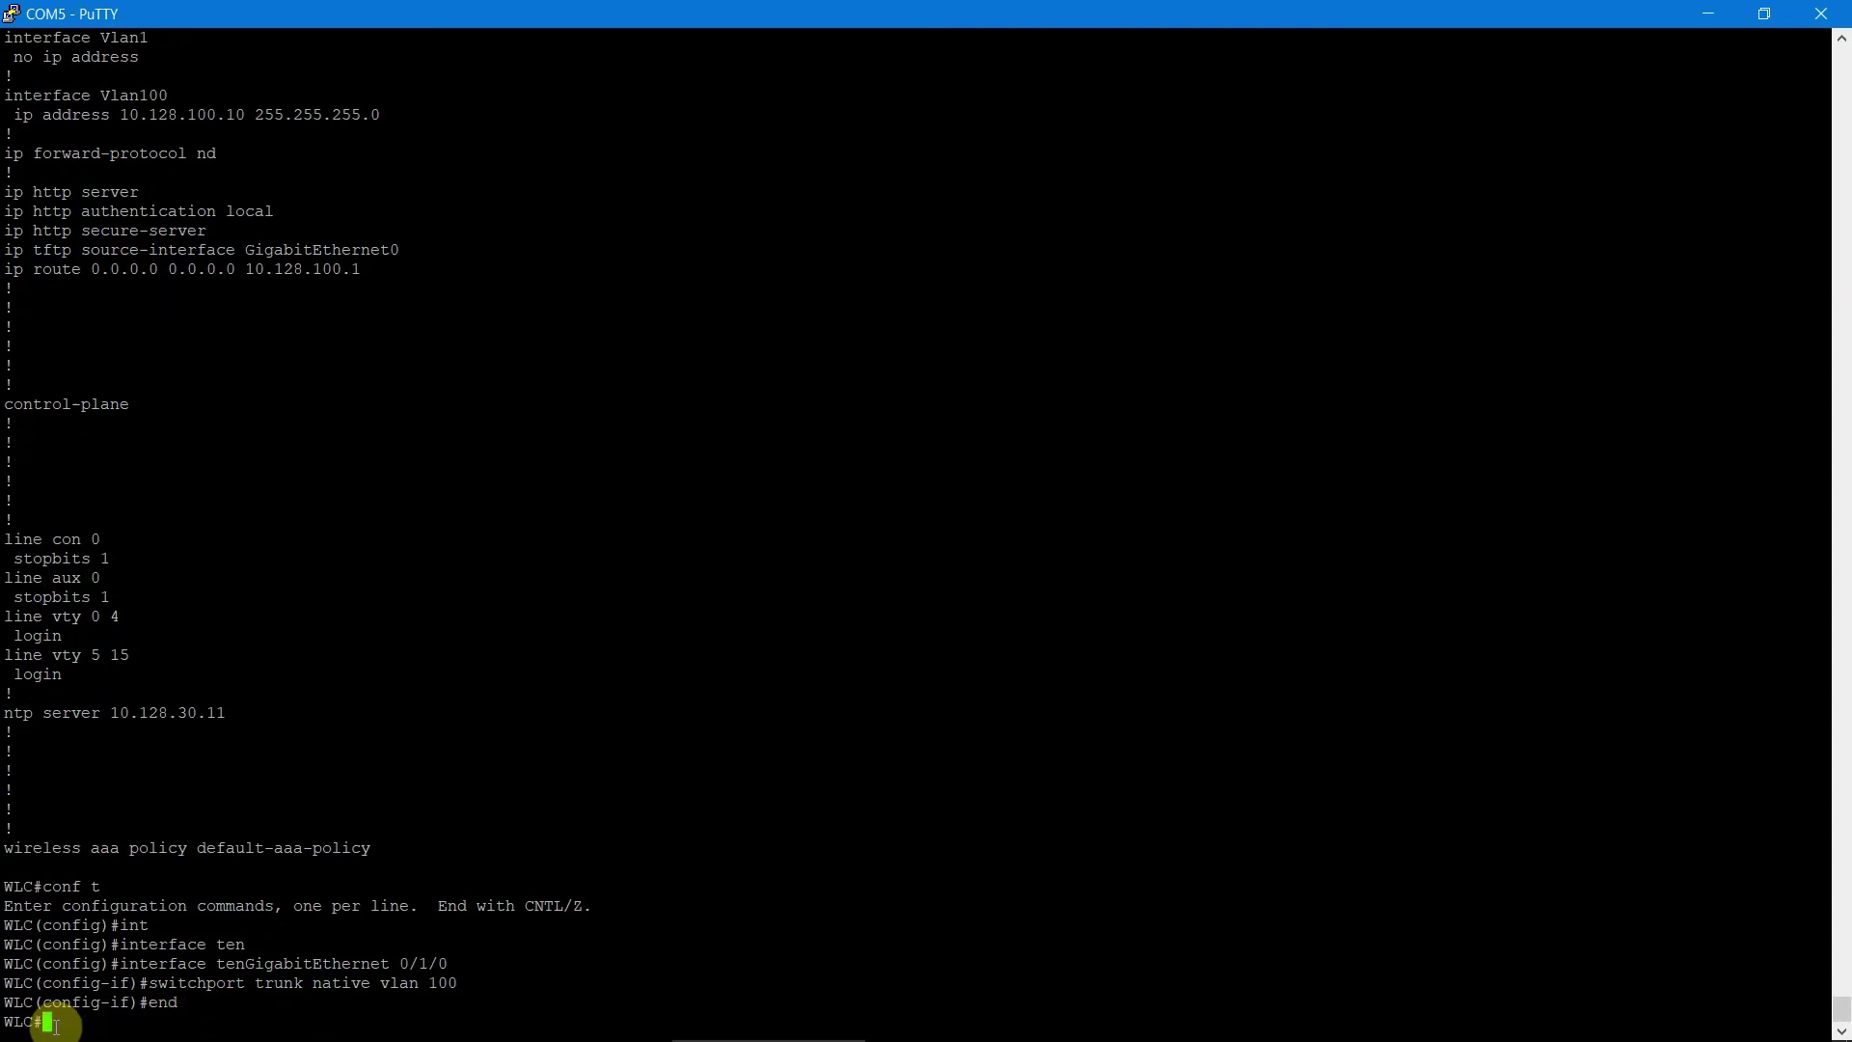
{"action": "type", "text": "wr me"}
{"action": "key", "text": "Return"}
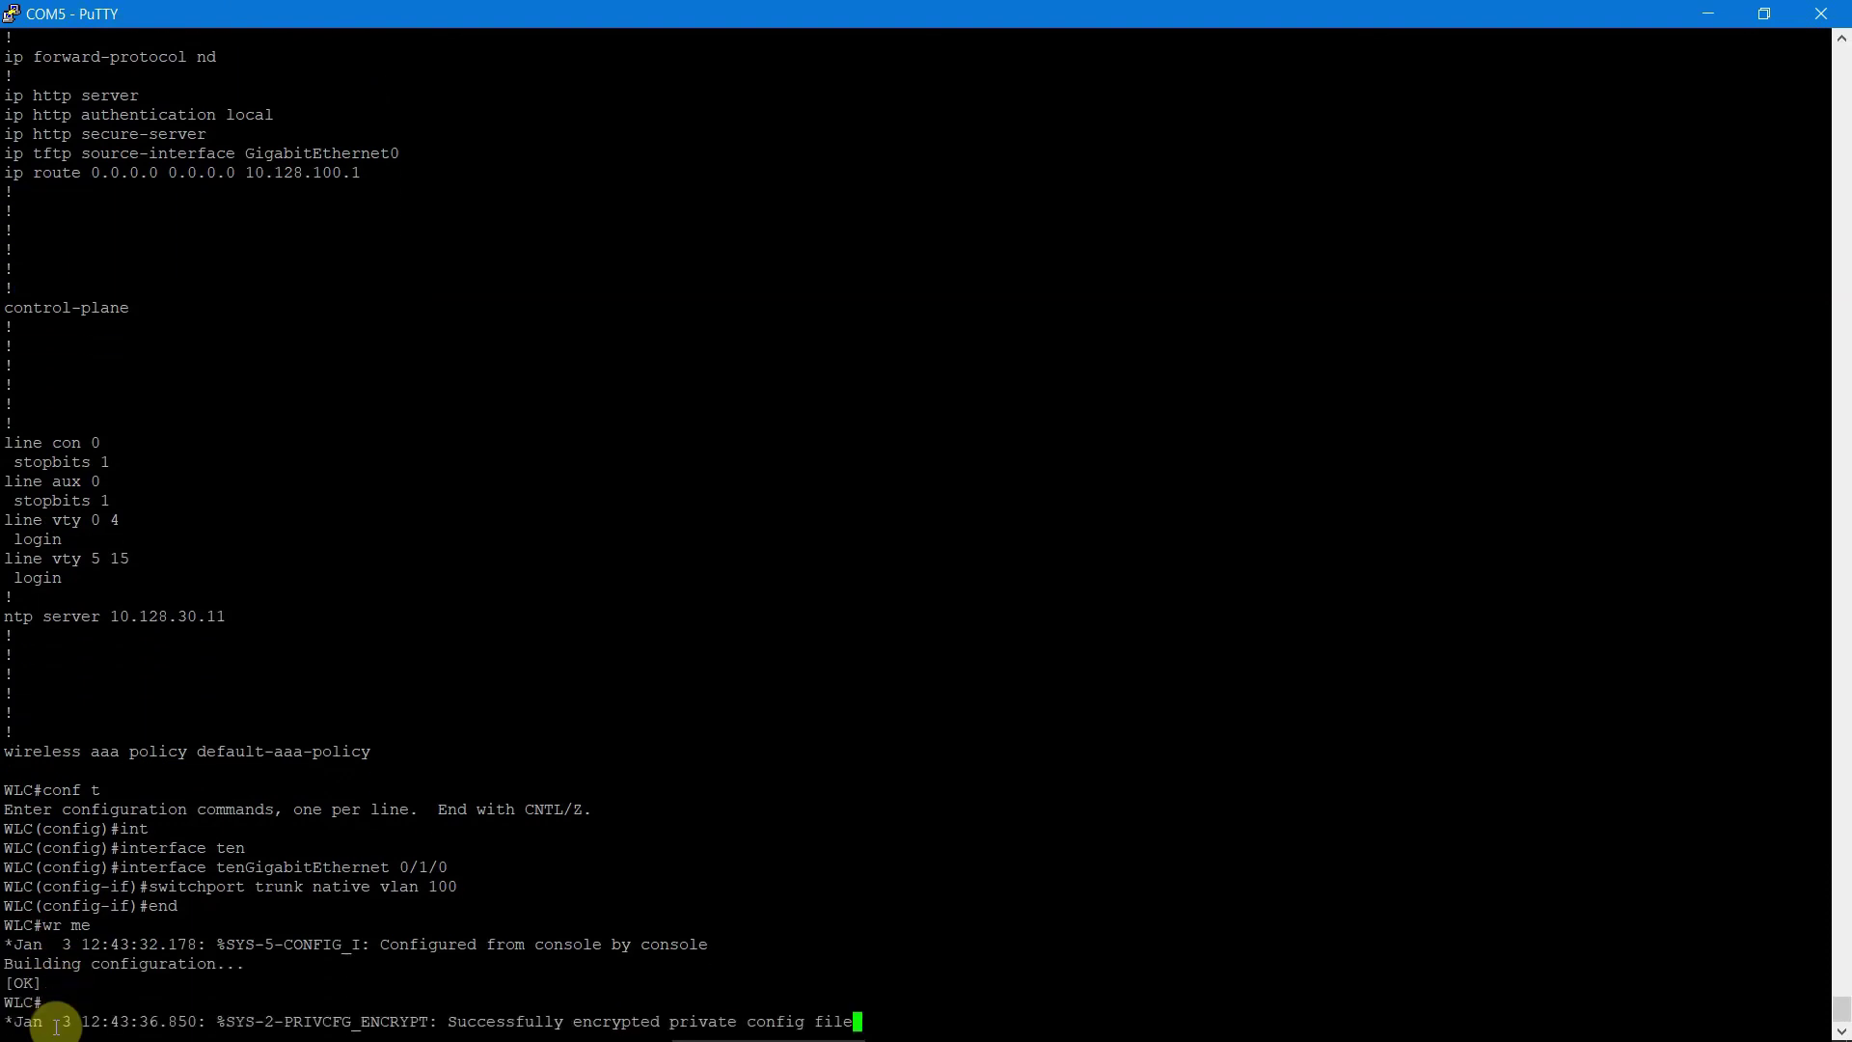
Show TenGigabitEthernet0/1/0's running configuration to verify native VLAN 100.
{"action": "type", "text": "sh run interf"}
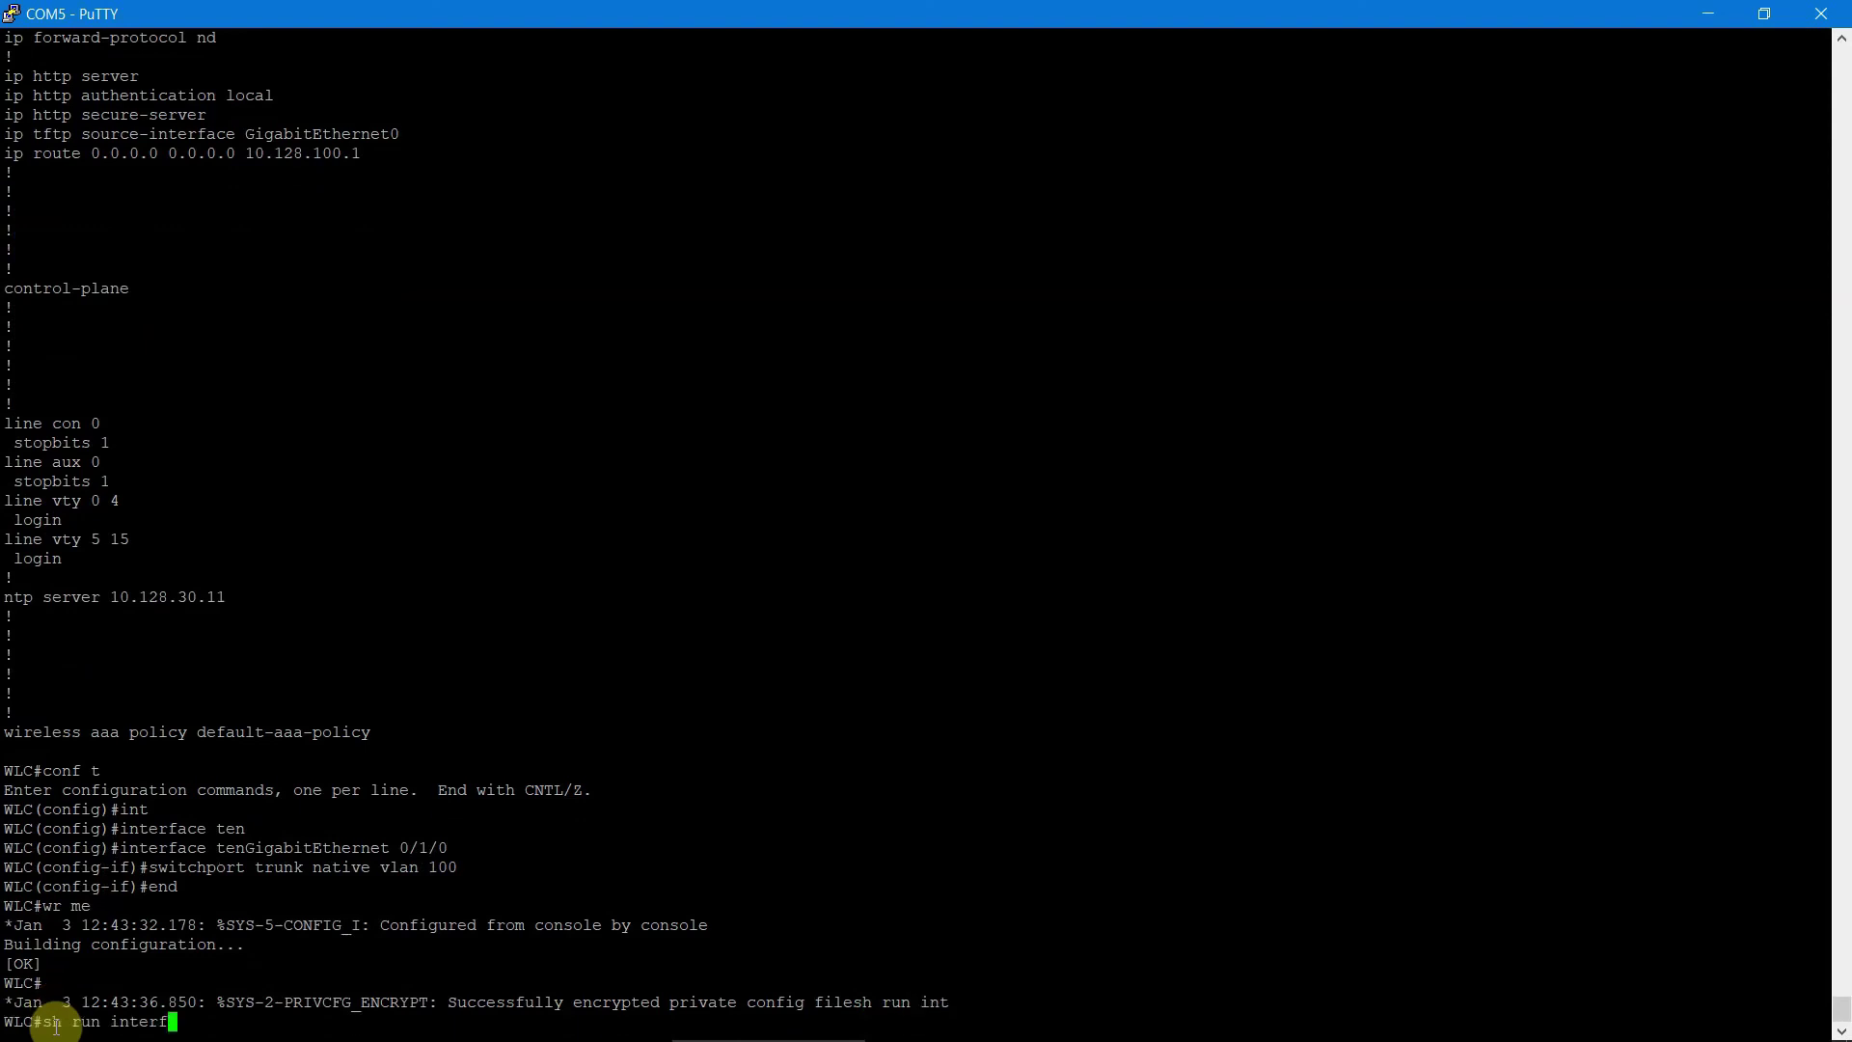
{"action": "key", "text": "Tab"}
{"action": "type", "text": "gi"}
{"action": "key", "text": "BackSpace"}
{"action": "key", "text": "BackSpace"}
{"action": "type", "text": "ten"}
{"action": "key", "text": "Tab"}
{"action": "type", "text": "0/1/"}
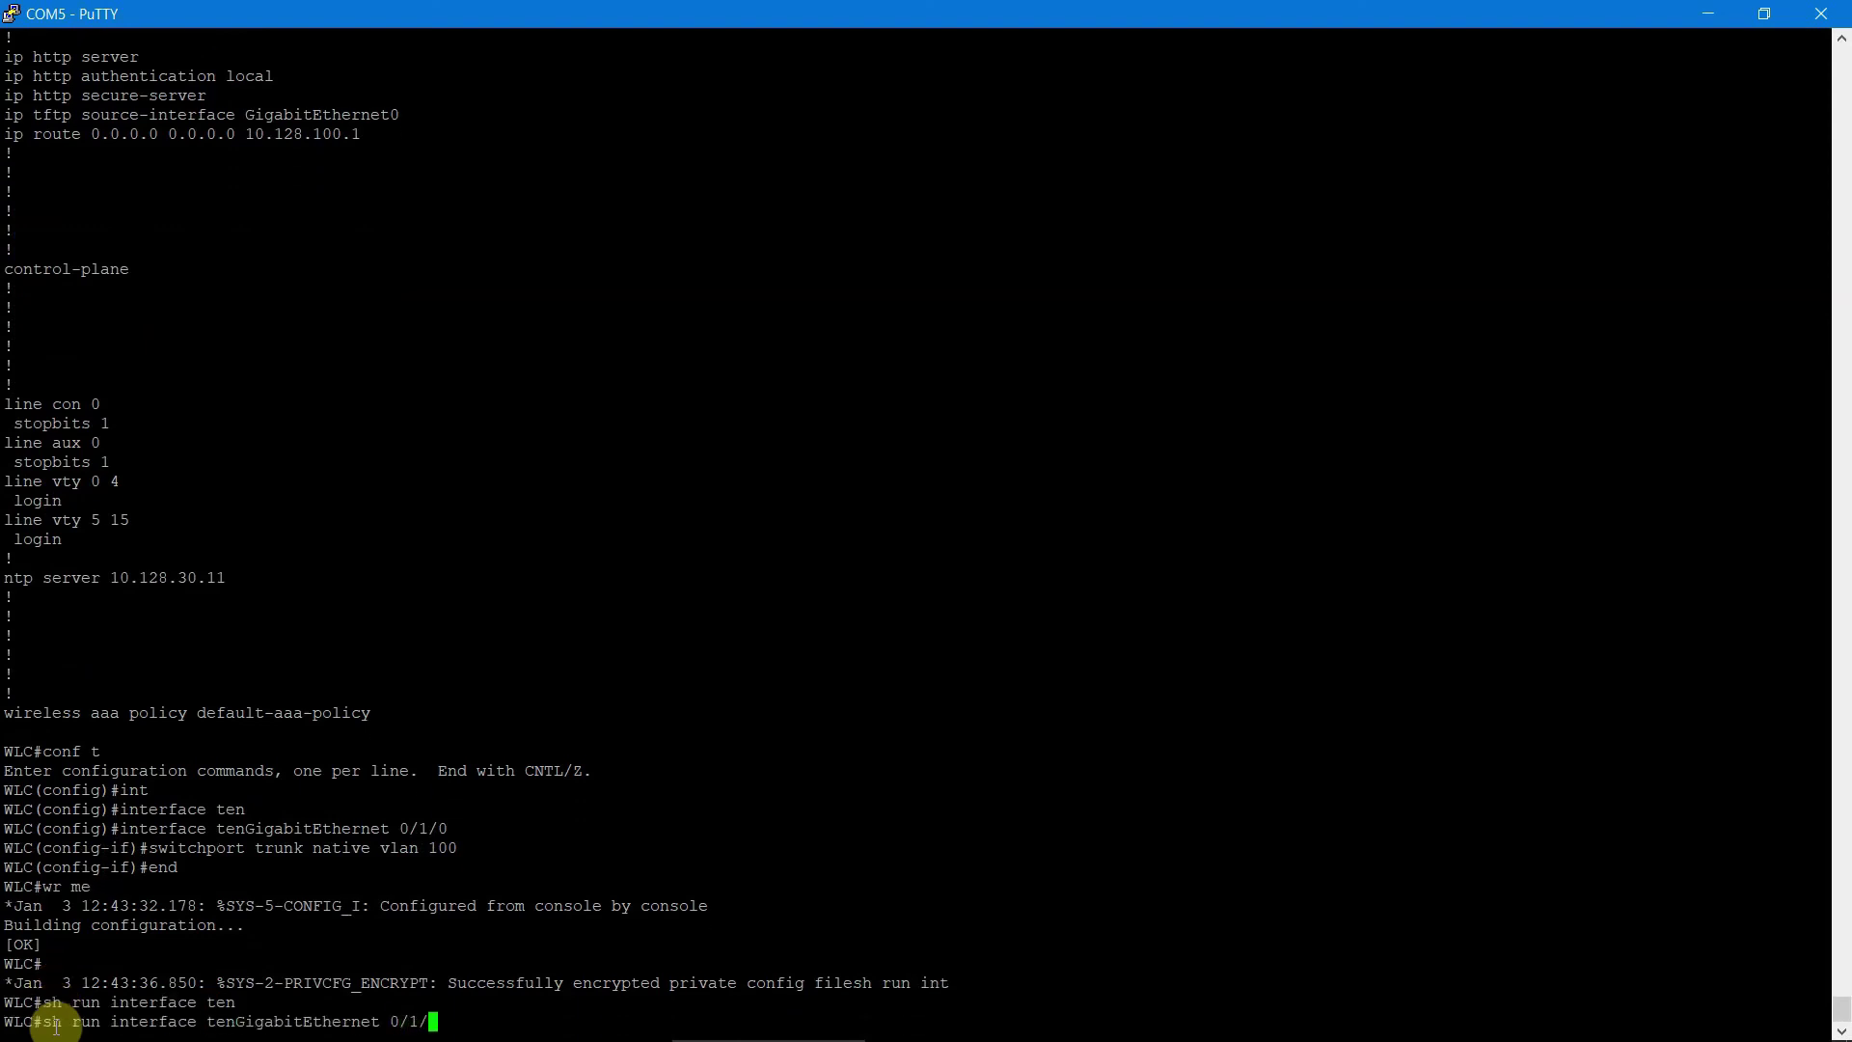
{"action": "type", "text": "0"}
{"action": "key", "text": "Return"}
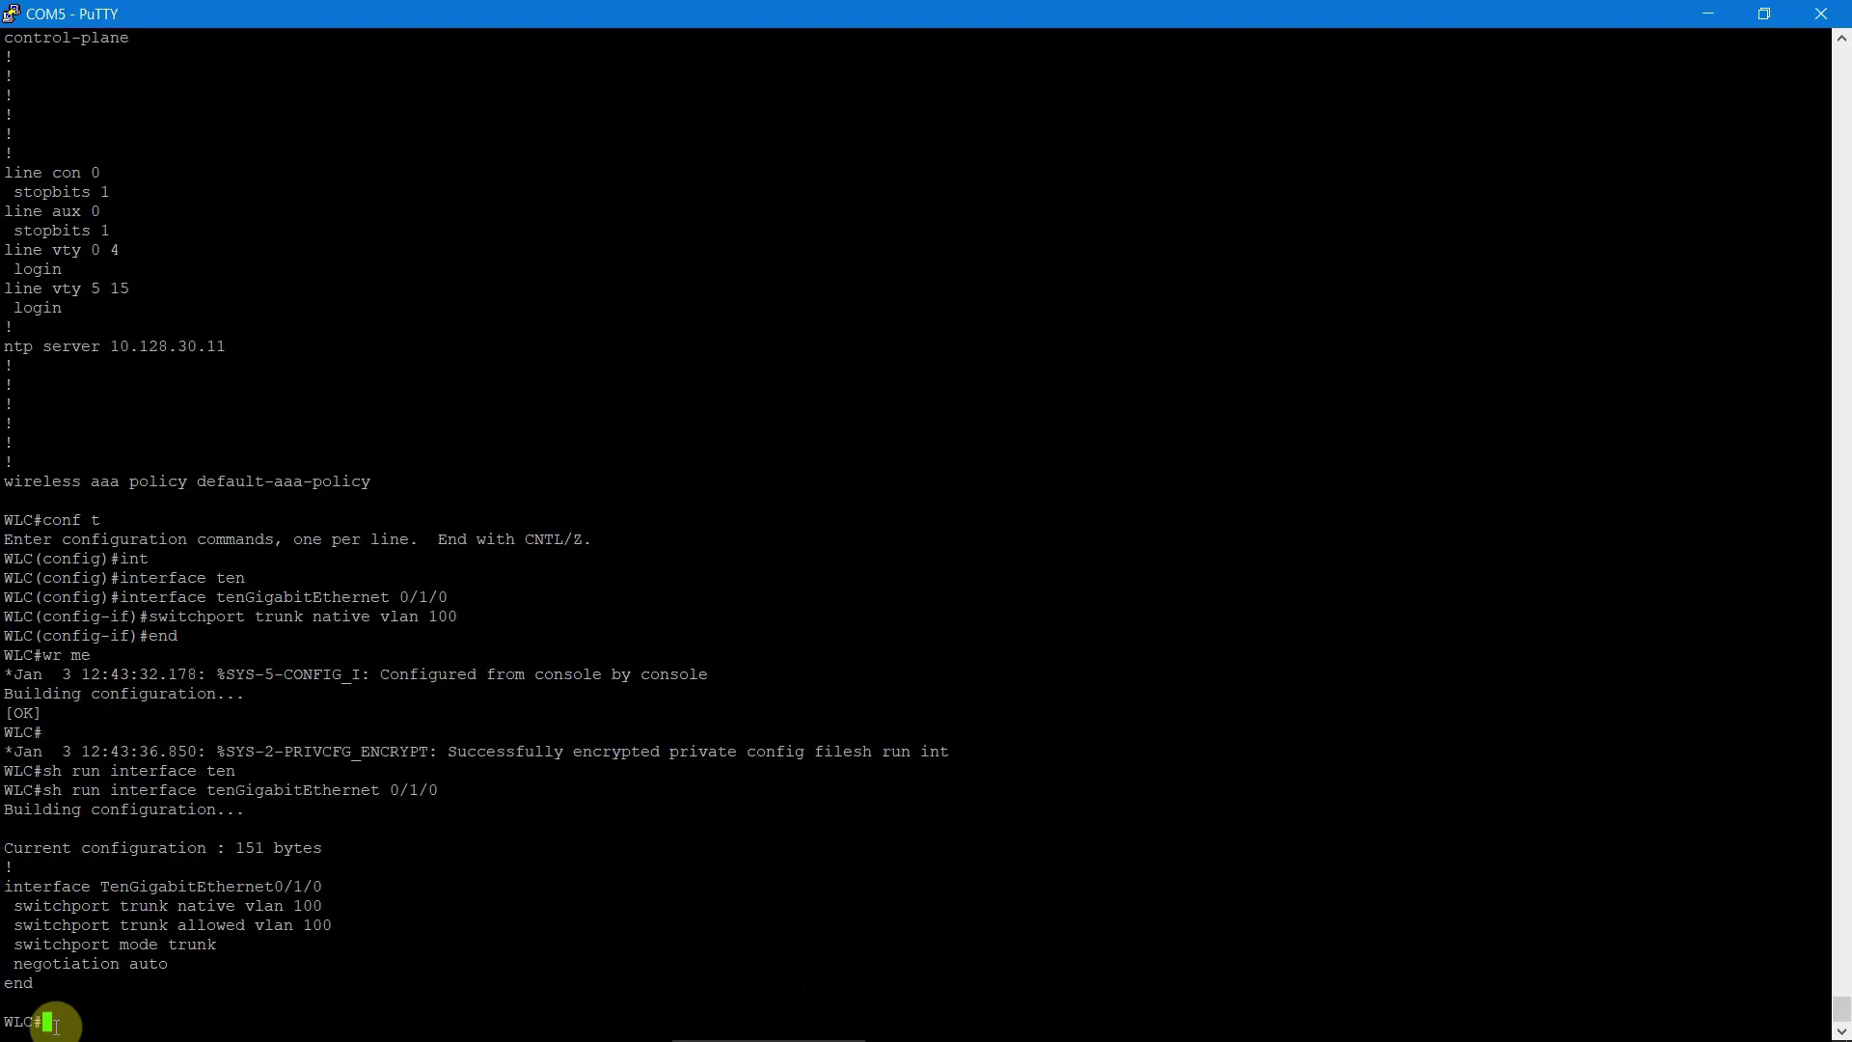
{"action": "key", "text": "alt+Tab"}
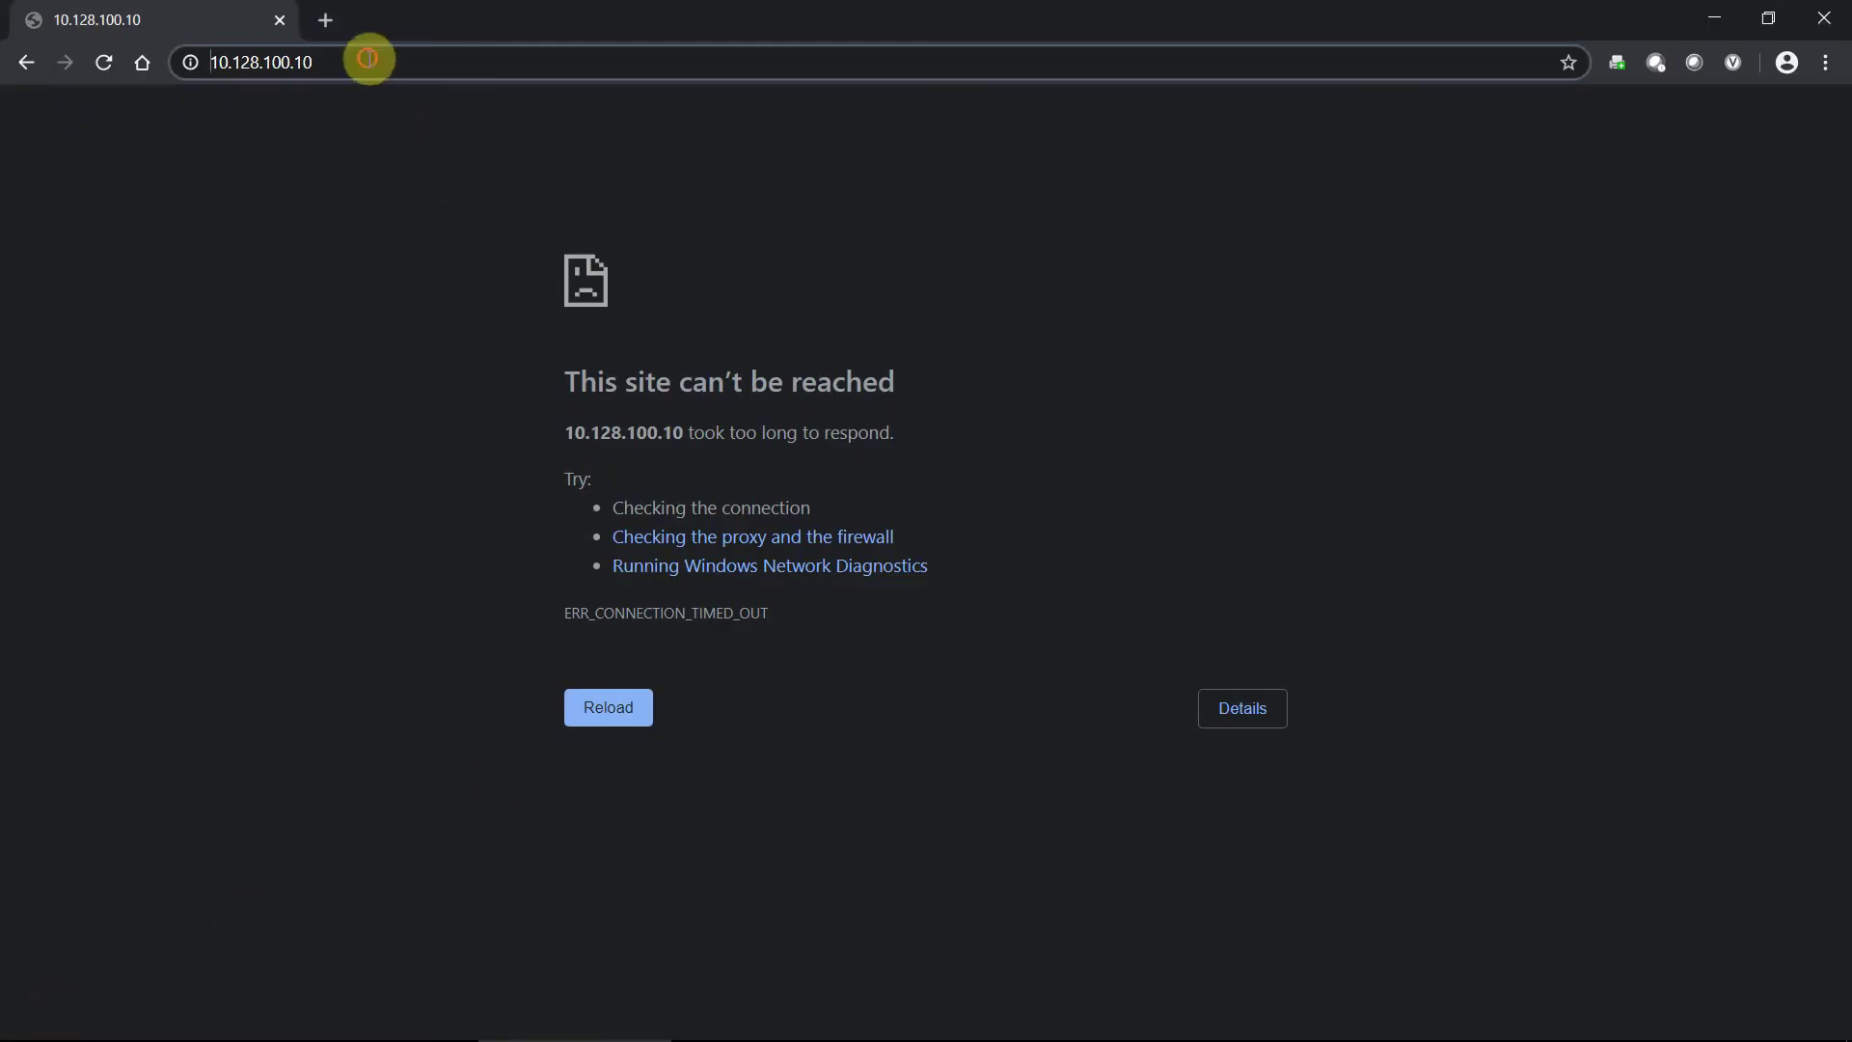
Reload 10.128.100.10 and proceed past the certificate warning via Advanced.
{"action": "left_click", "coordinate": [368, 59]}
{"action": "key", "text": "Return"}
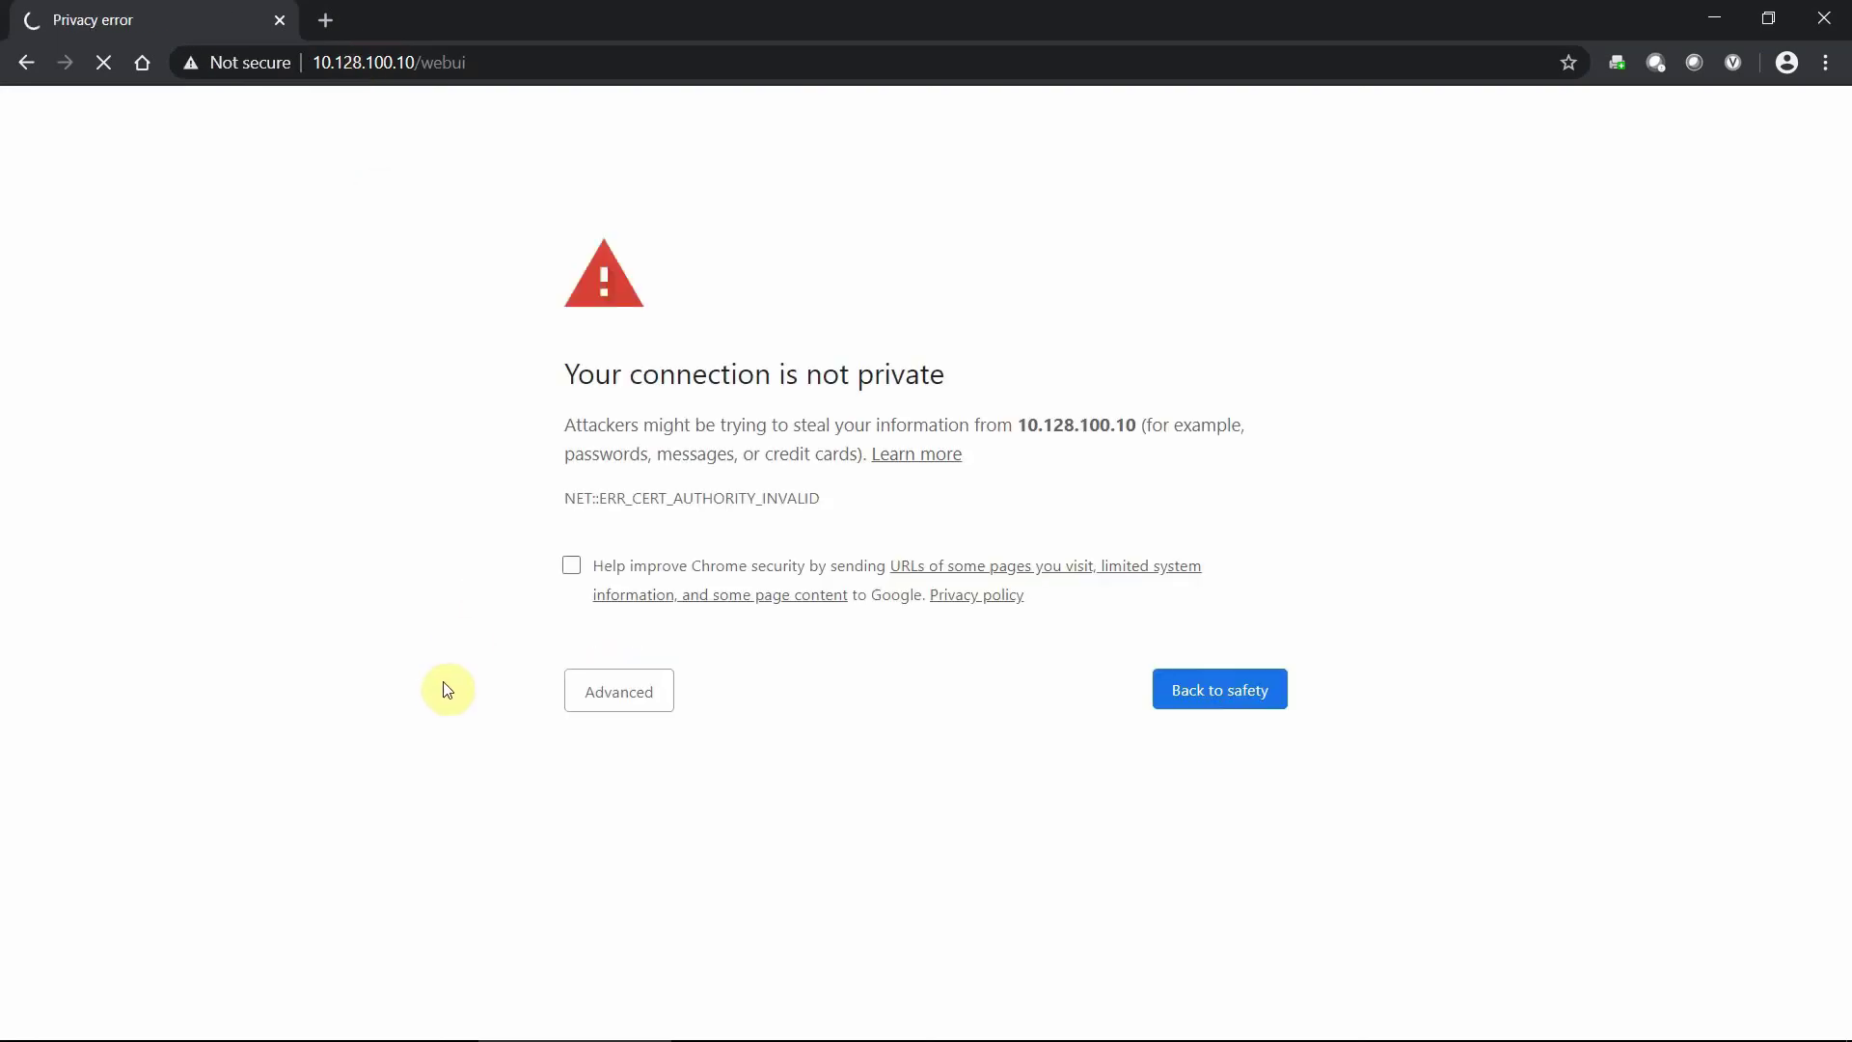
{"action": "left_click", "coordinate": [625, 711]}
{"action": "left_click", "coordinate": [611, 876]}
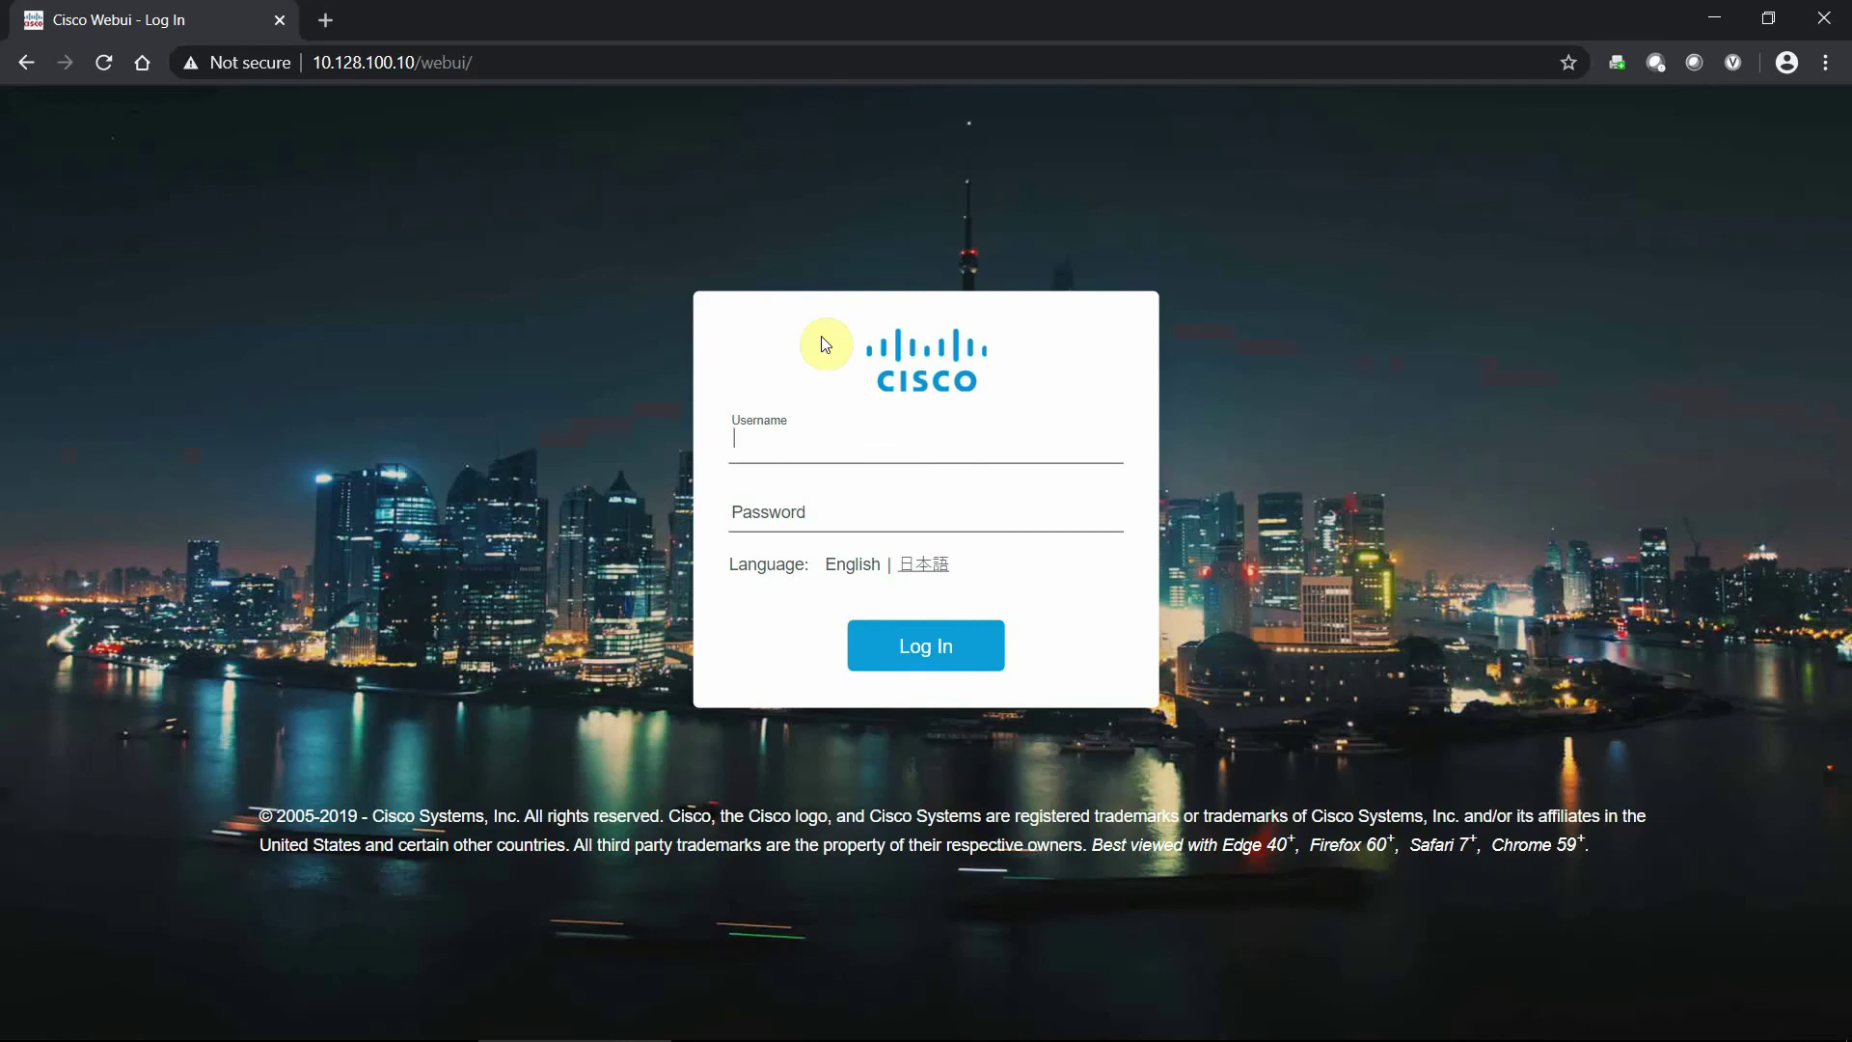
Sign in to the WLC Web UI with the administrator username and password.
{"action": "type", "text": "admin"}
{"action": "key", "text": "Tab"}
{"action": "key", "text": "Return"}
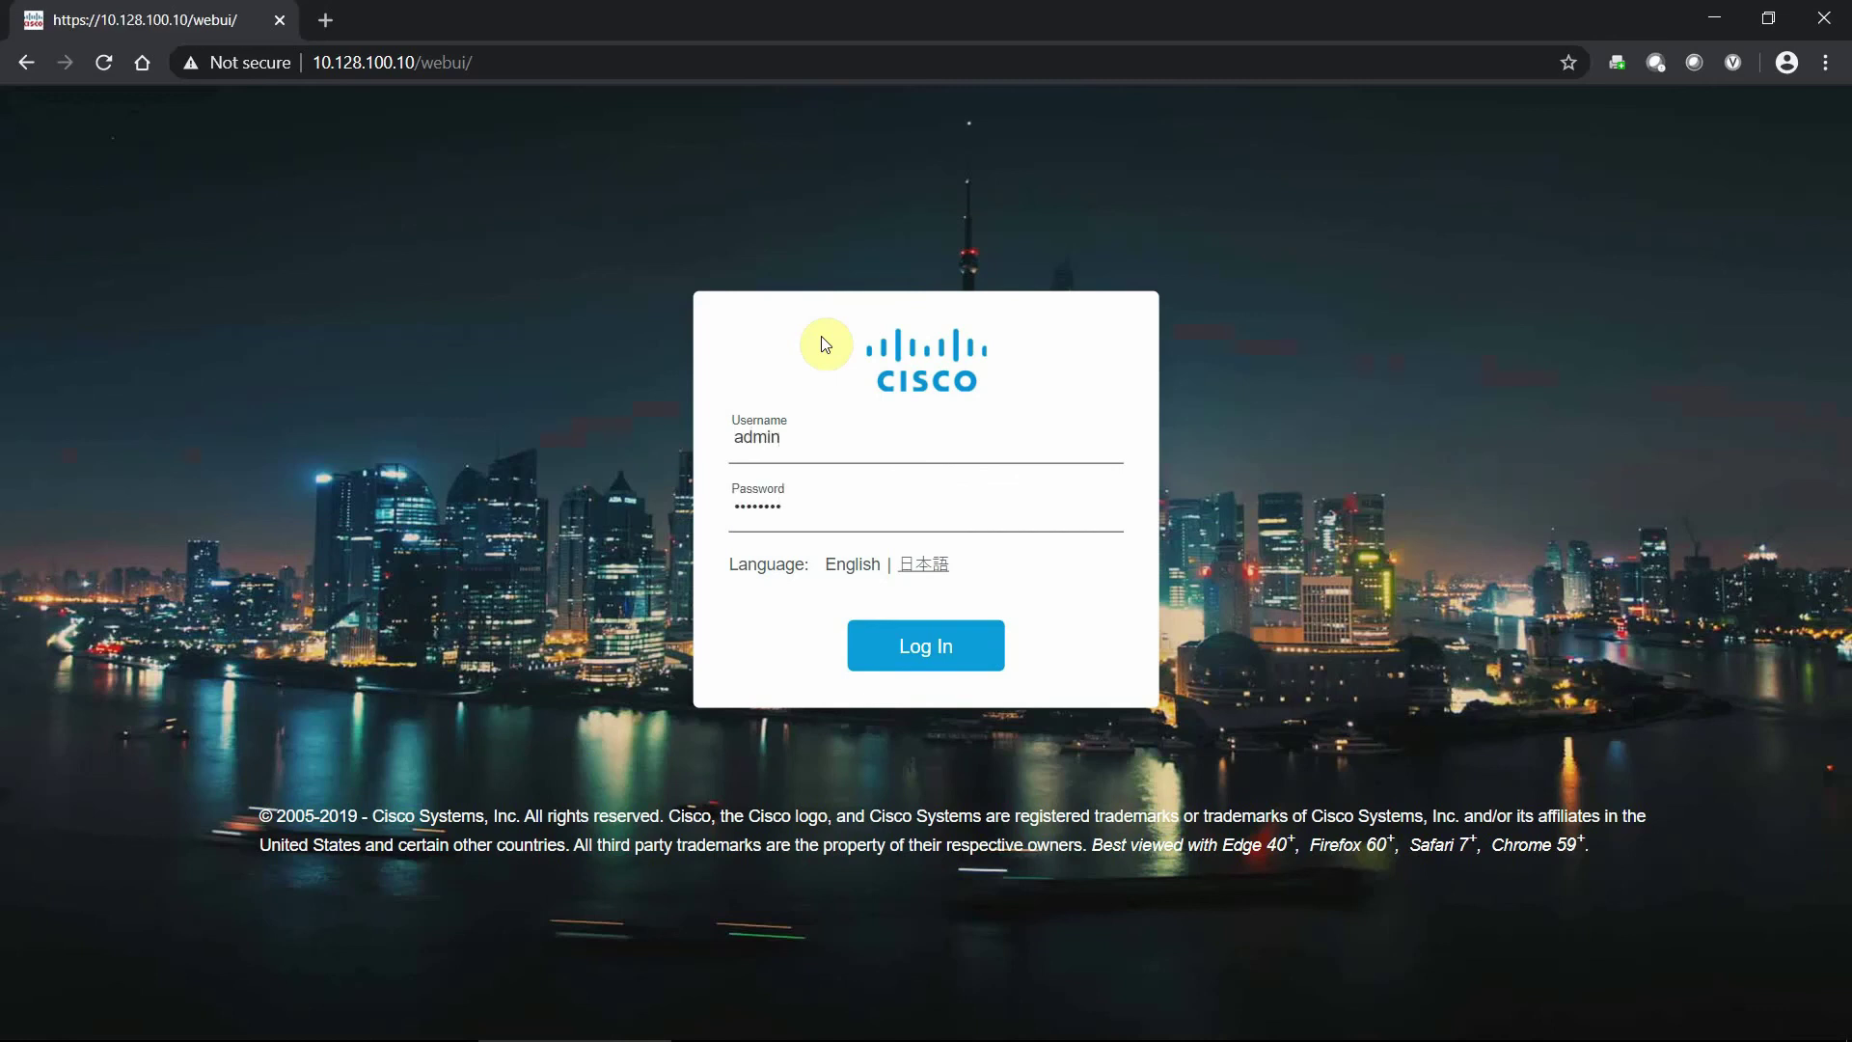